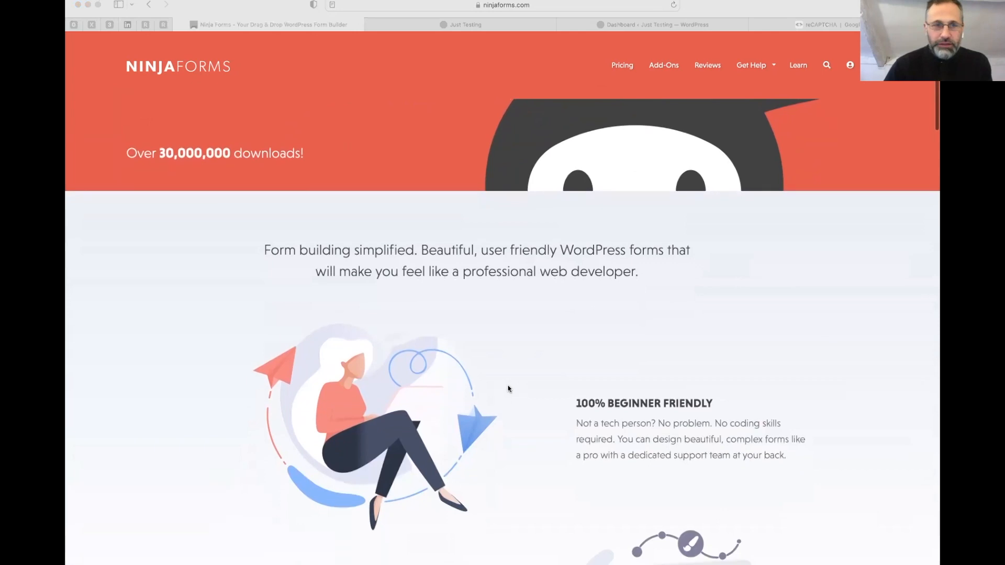
Review the Ninja Forms home page, covering its form-building features, payments, lead generation, integrations and customer reviews.
scroll(508, 388, "down", 5)
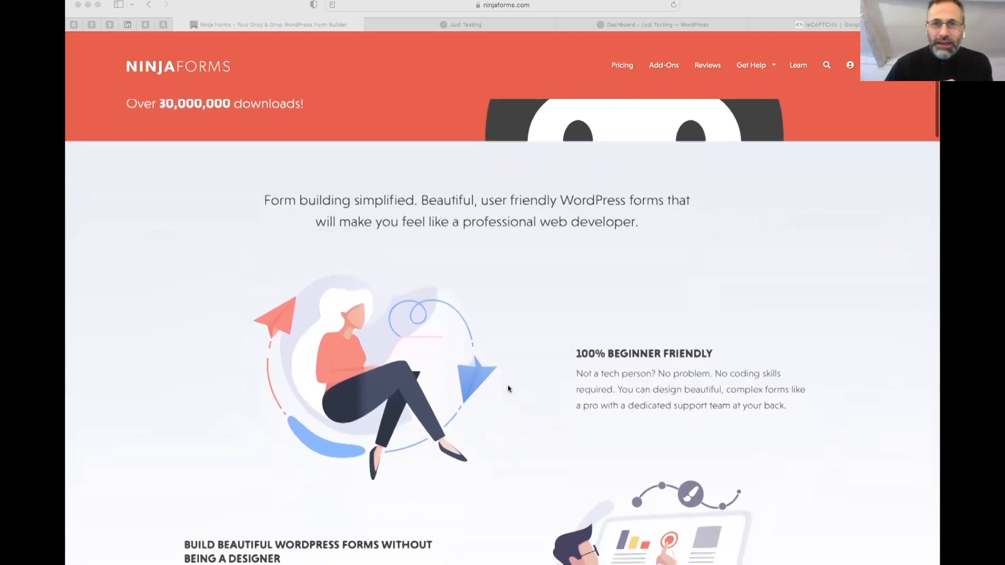
scroll(507, 388, "up", 2)
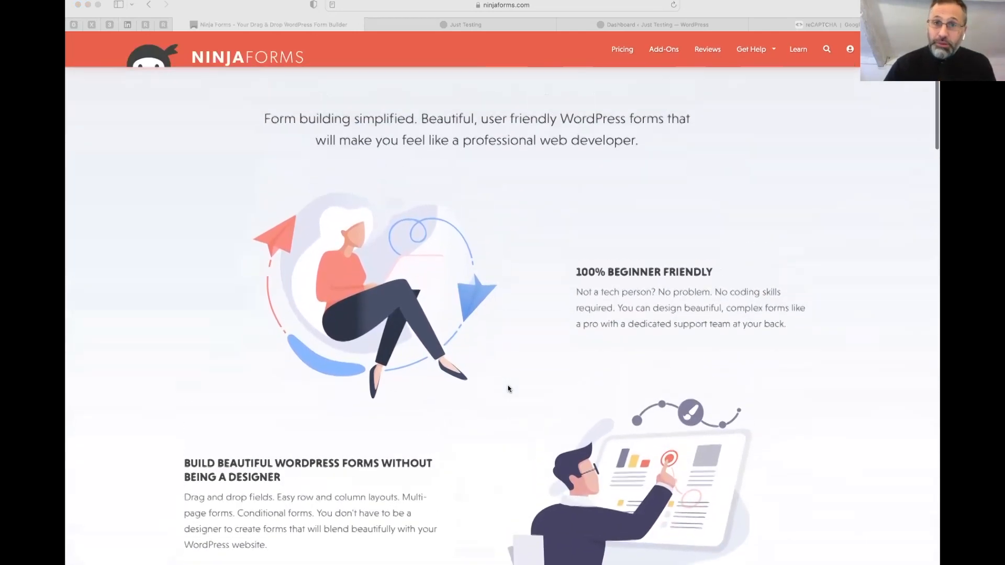
scroll(508, 388, "down", 8)
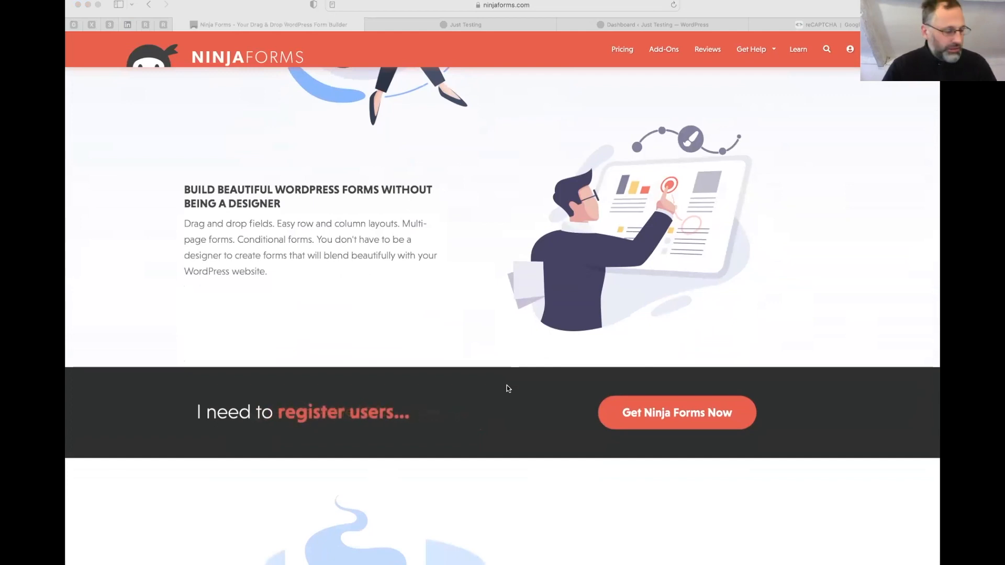
scroll(506, 385, "down", 1)
scroll(507, 389, "down", 5)
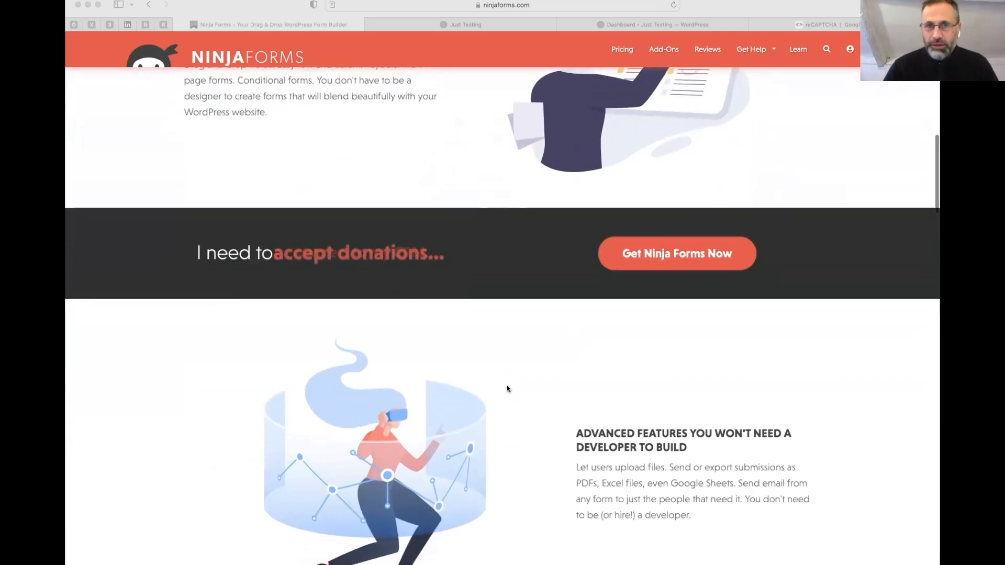
scroll(507, 388, "down", 4)
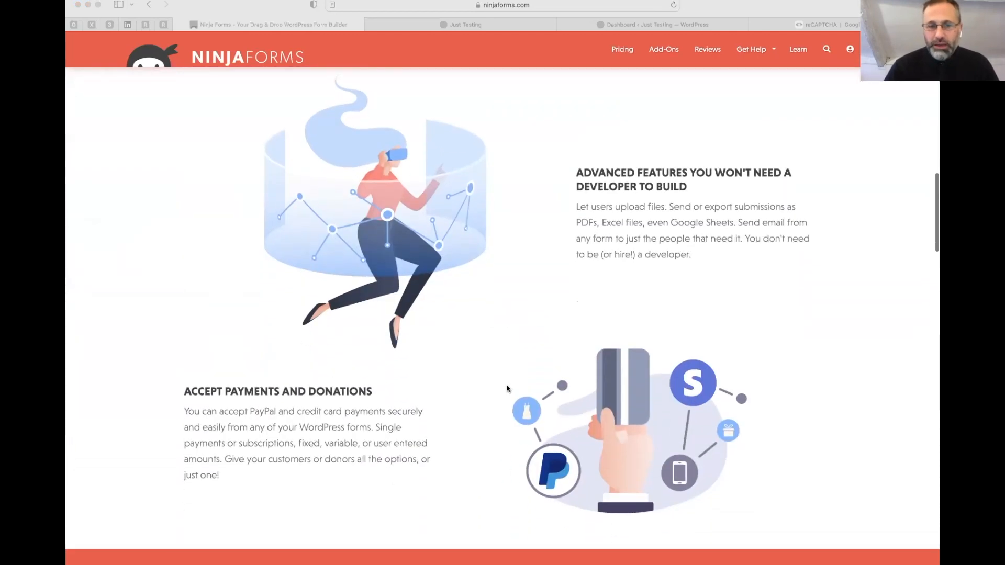
scroll(506, 388, "down", 4)
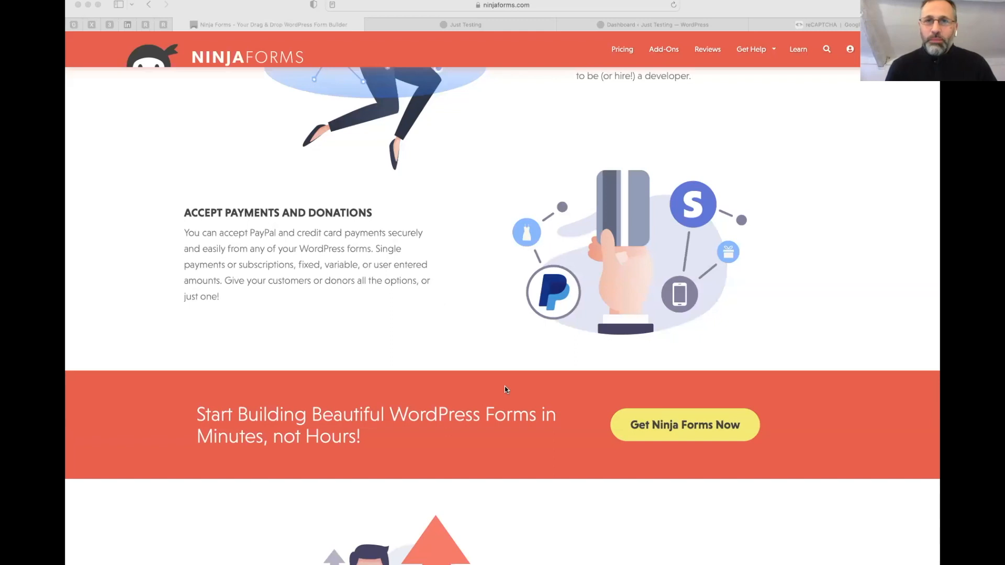
scroll(506, 390, "down", 5)
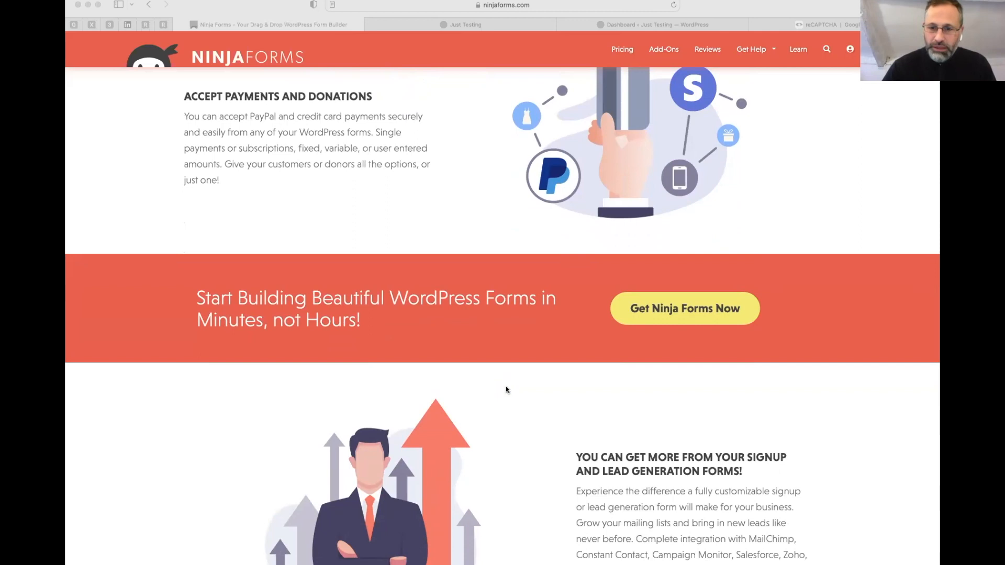
scroll(505, 390, "down", 15)
scroll(506, 390, "down", 1)
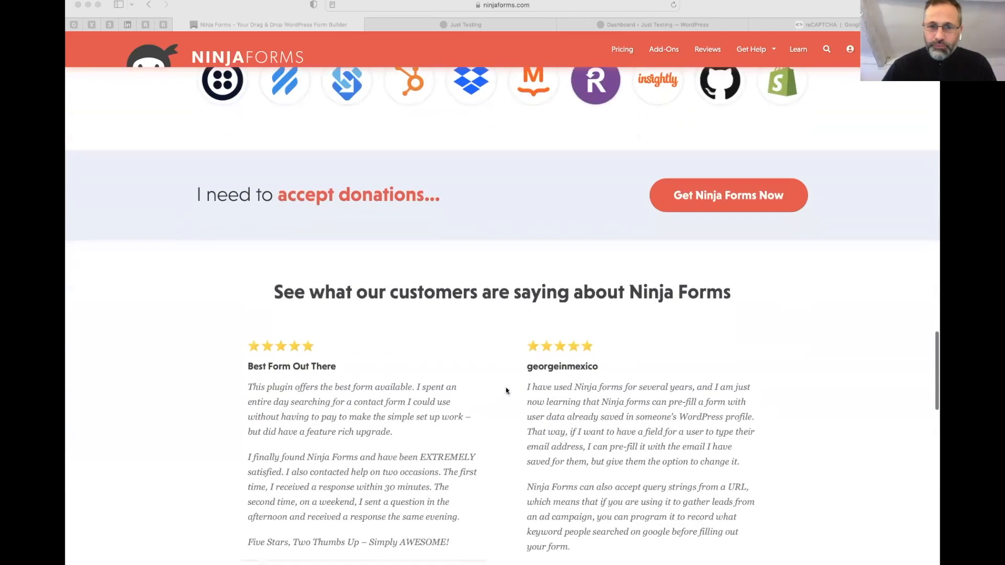
Open the Ninja Forms Add-Ons page and examine the form-building and document-sharing add-ons, from Conditional Logic to Zapier.
left_click(663, 49)
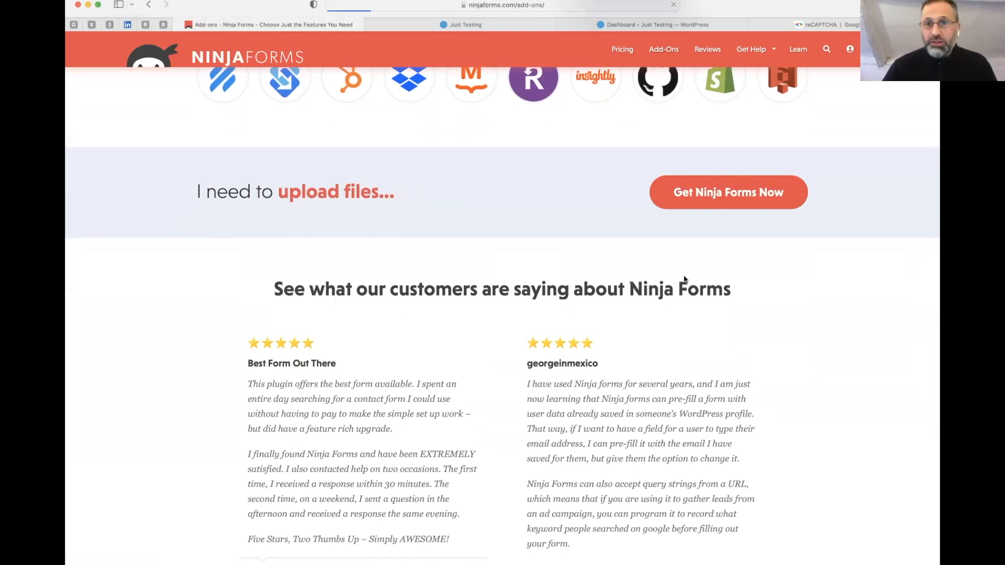
scroll(683, 292, "down", 10)
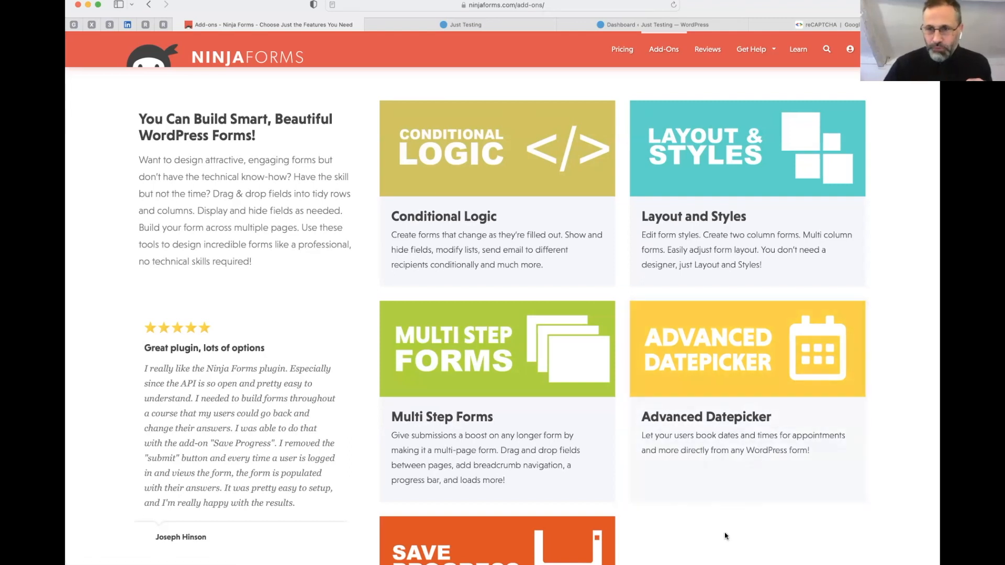
scroll(725, 534, "down", 5)
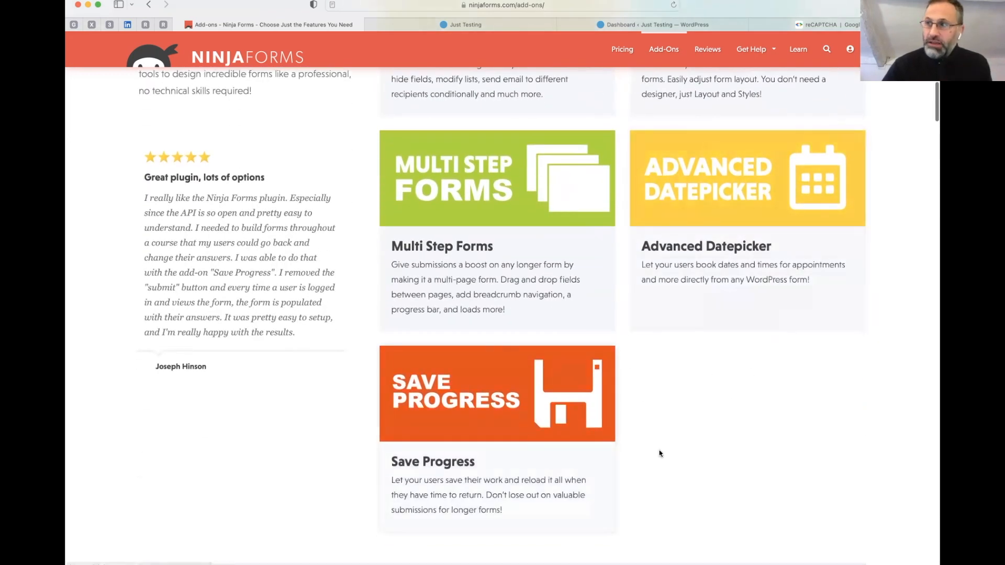
scroll(661, 453, "down", 3)
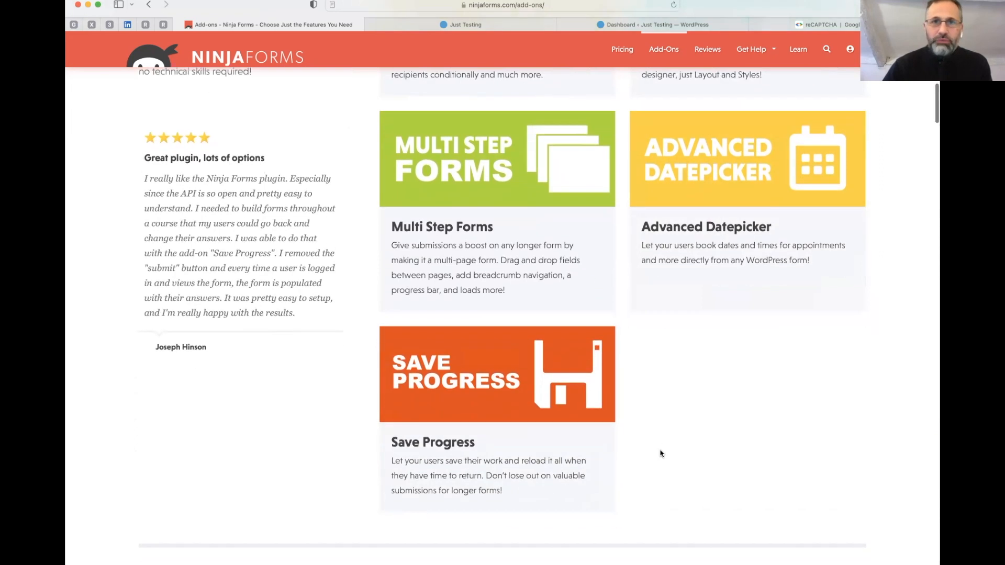
scroll(661, 453, "down", 2)
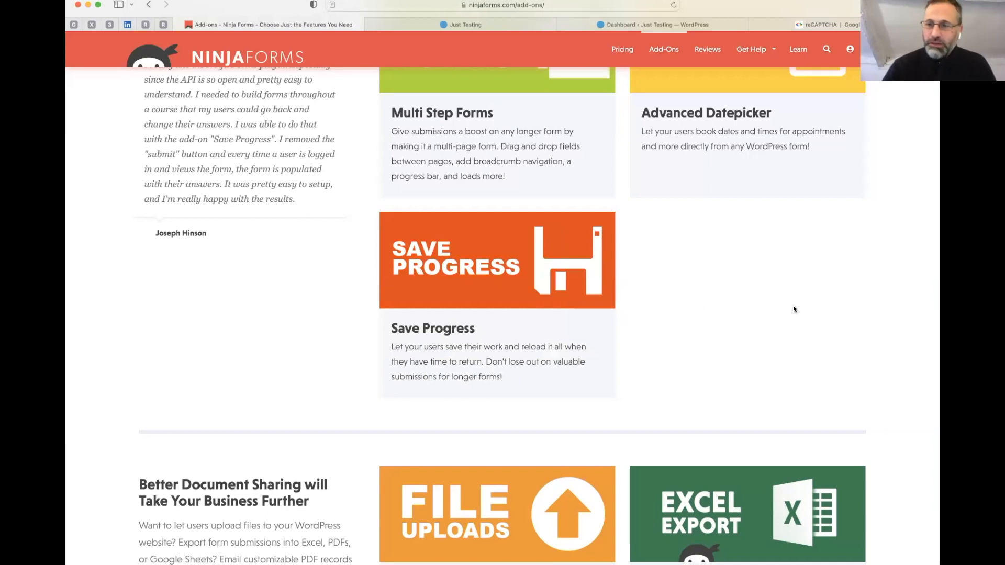
scroll(837, 315, "down", 4)
scroll(878, 326, "down", 3)
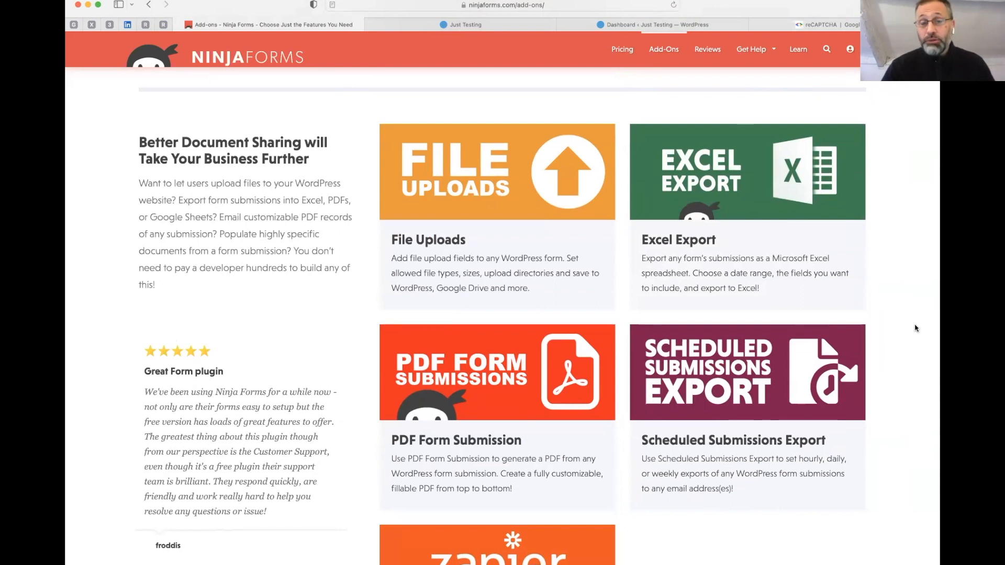
scroll(910, 334, "down", 1)
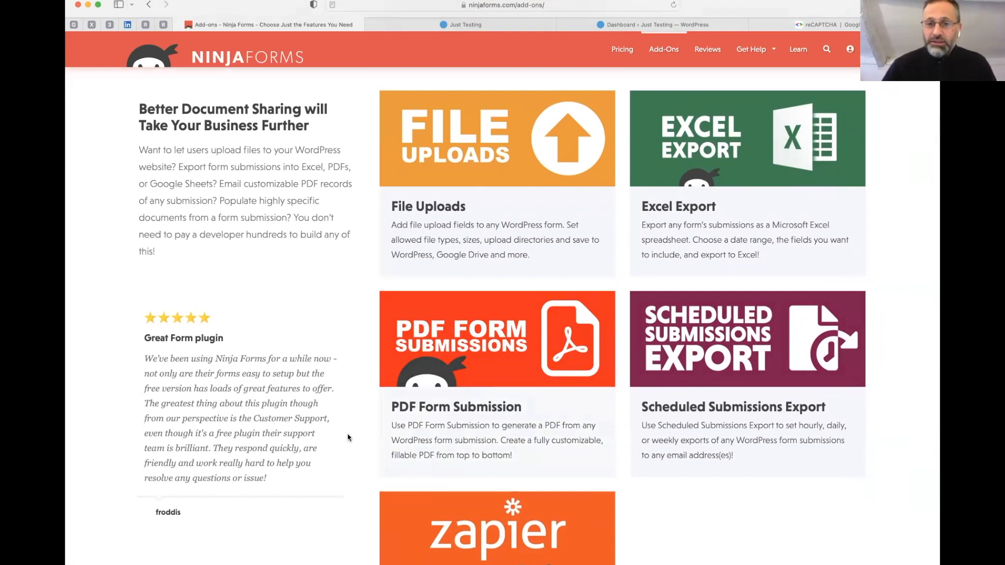
scroll(348, 438, "down", 5)
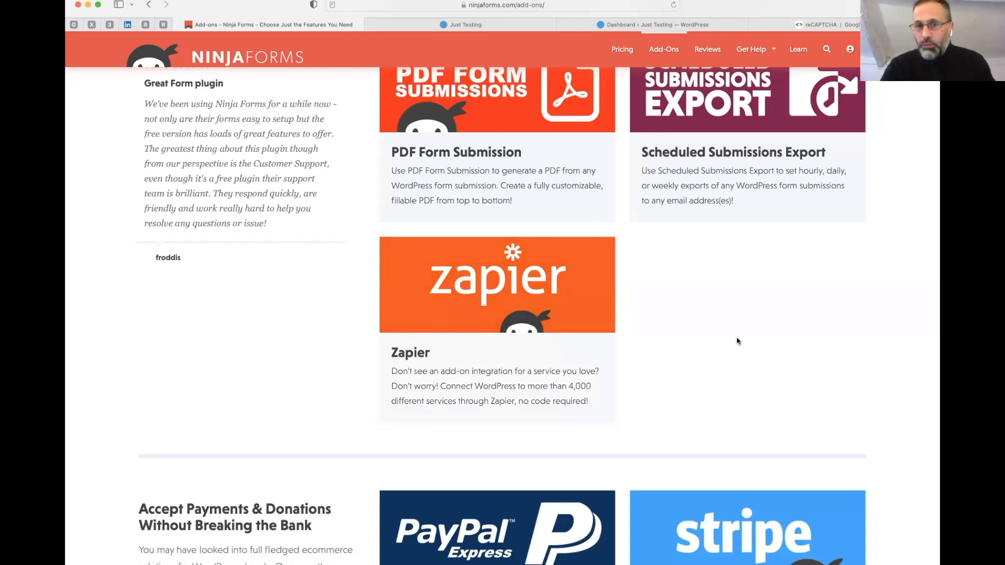
Examine the payment, mailing list, user management and CRM add-ons on the Ninja Forms Add-Ons page.
scroll(737, 342, "down", 8)
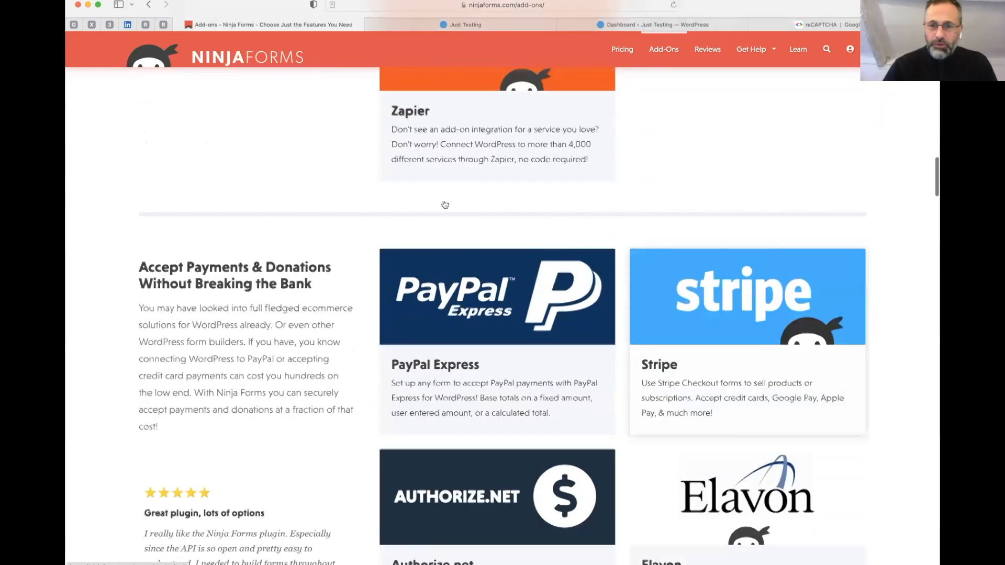
scroll(577, 236, "down", 15)
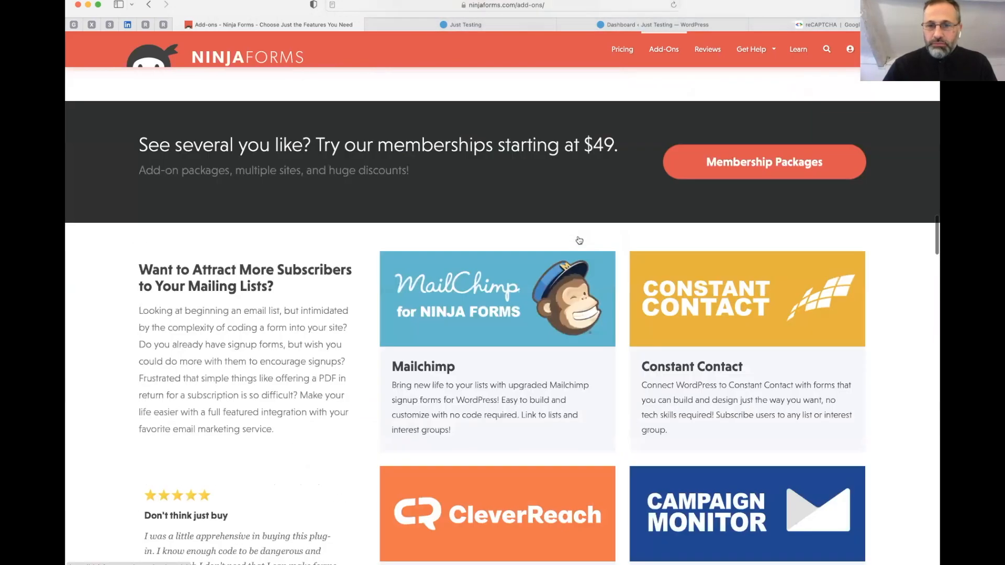
scroll(164, 267, "down", 2)
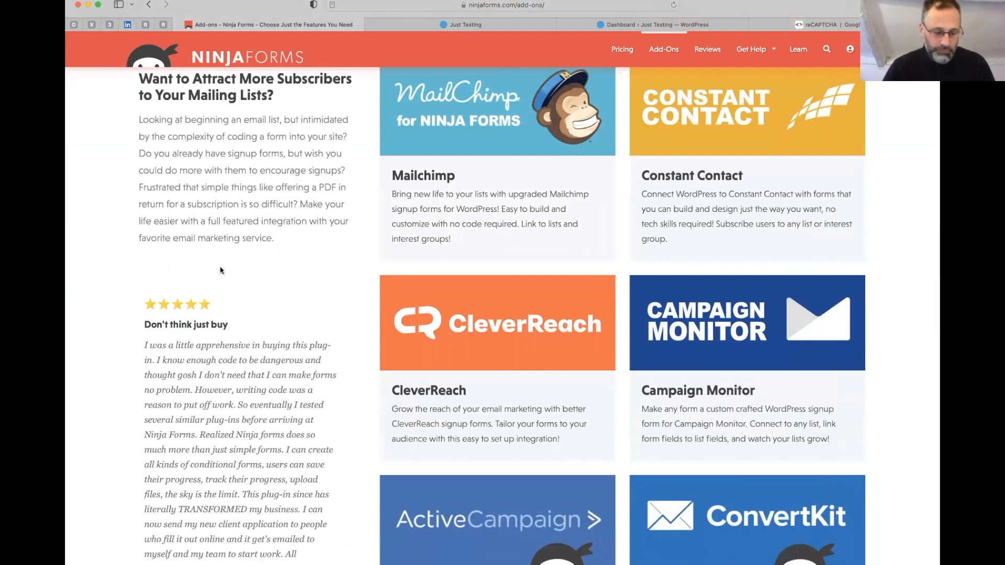
scroll(220, 270, "down", 10)
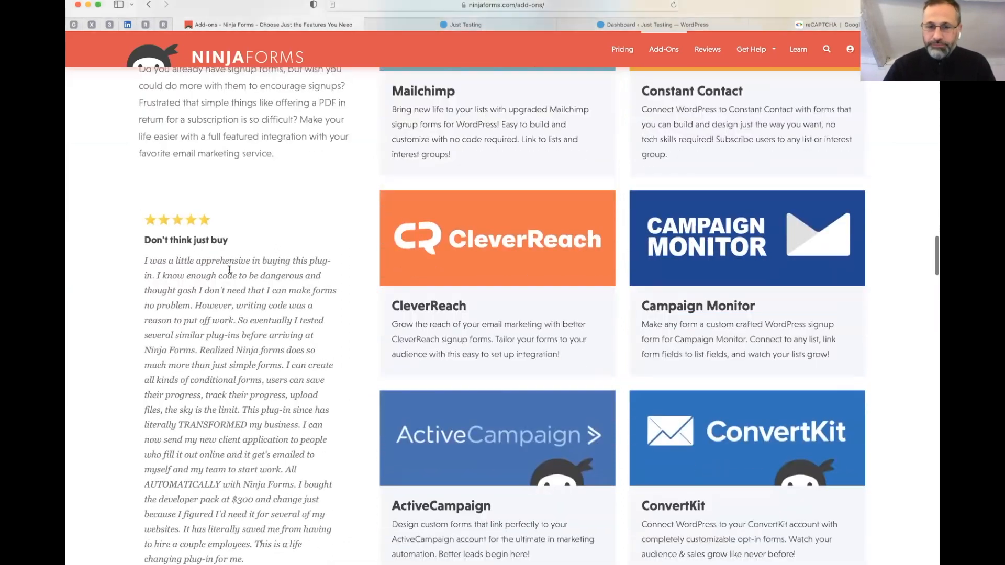
scroll(228, 272, "down", 2)
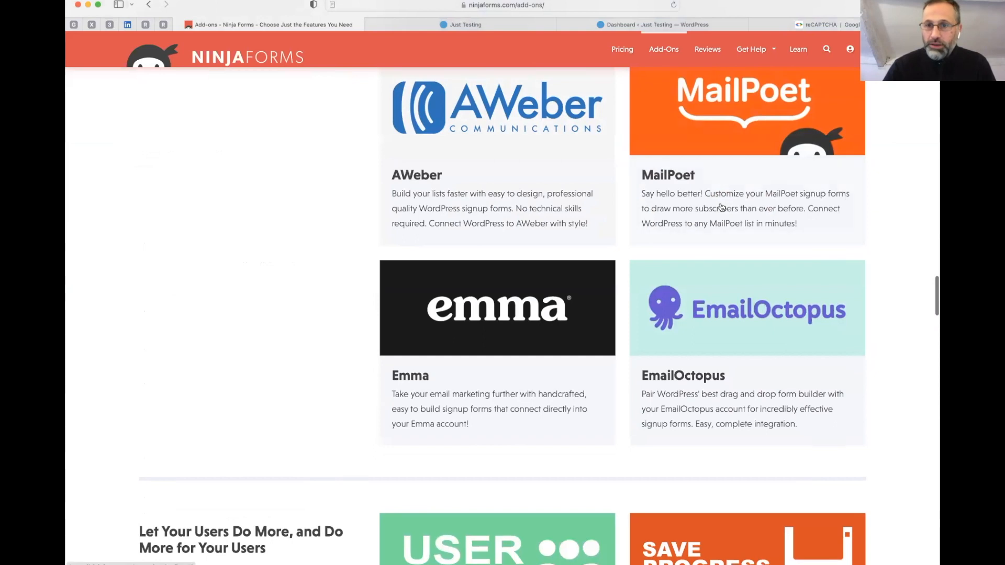
scroll(906, 240, "down", 1)
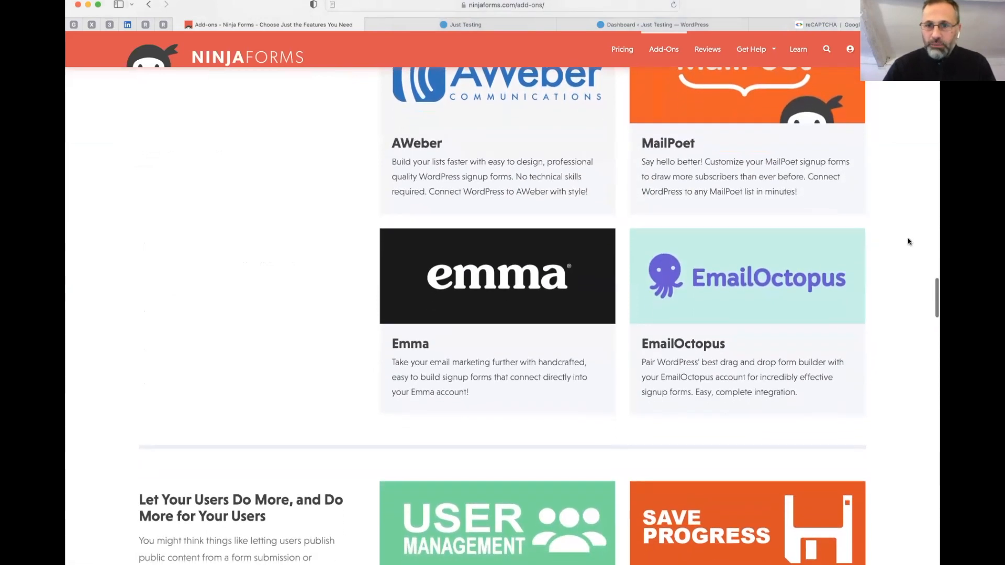
scroll(906, 240, "down", 3)
scroll(909, 241, "down", 10)
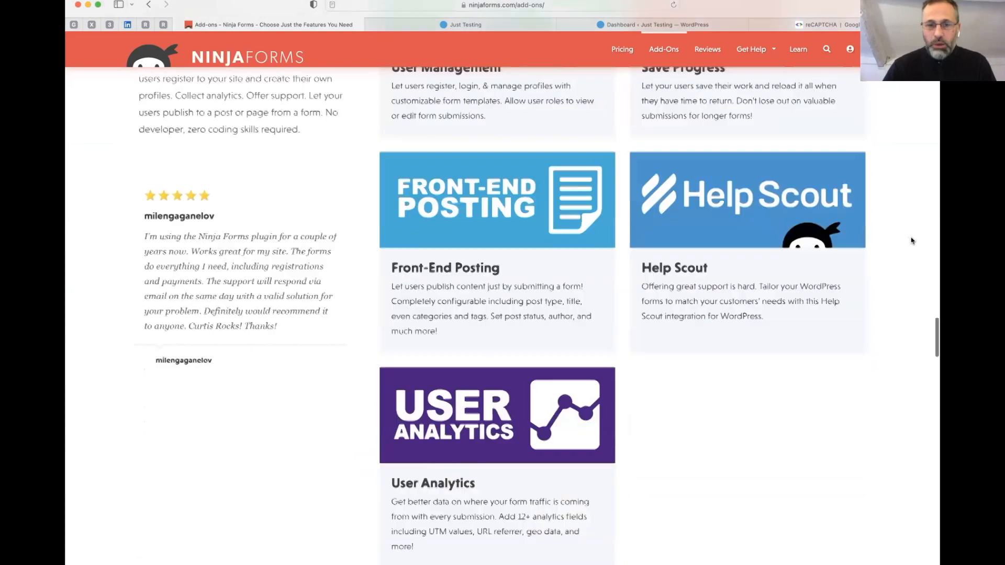
scroll(911, 239, "down", 5)
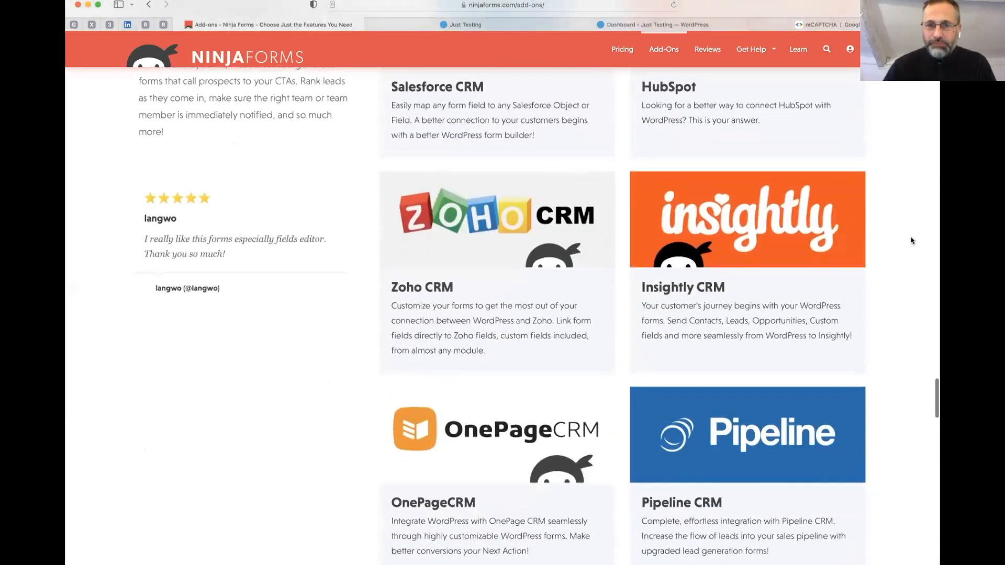
scroll(907, 246, "up", 1)
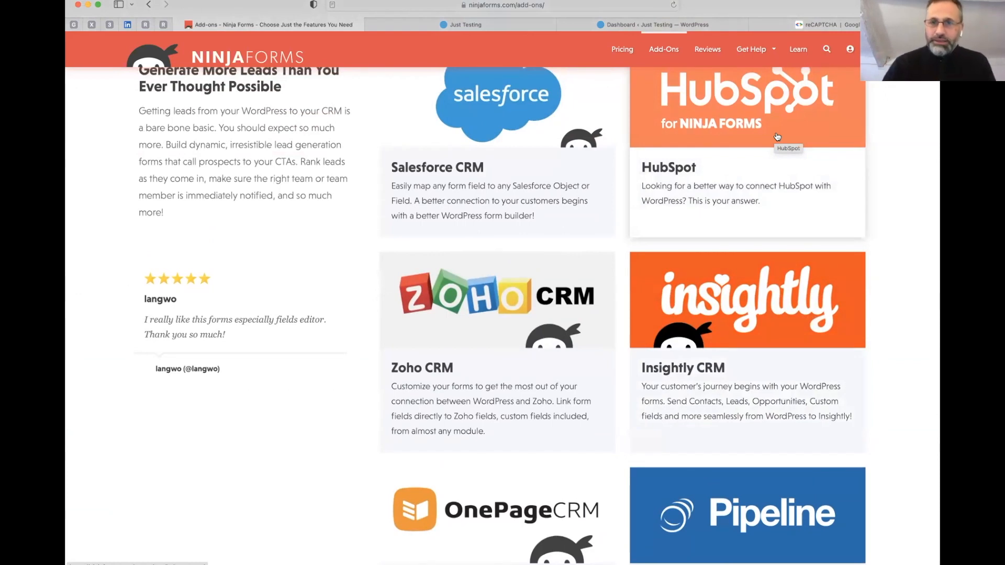
scroll(777, 137, "down", 10)
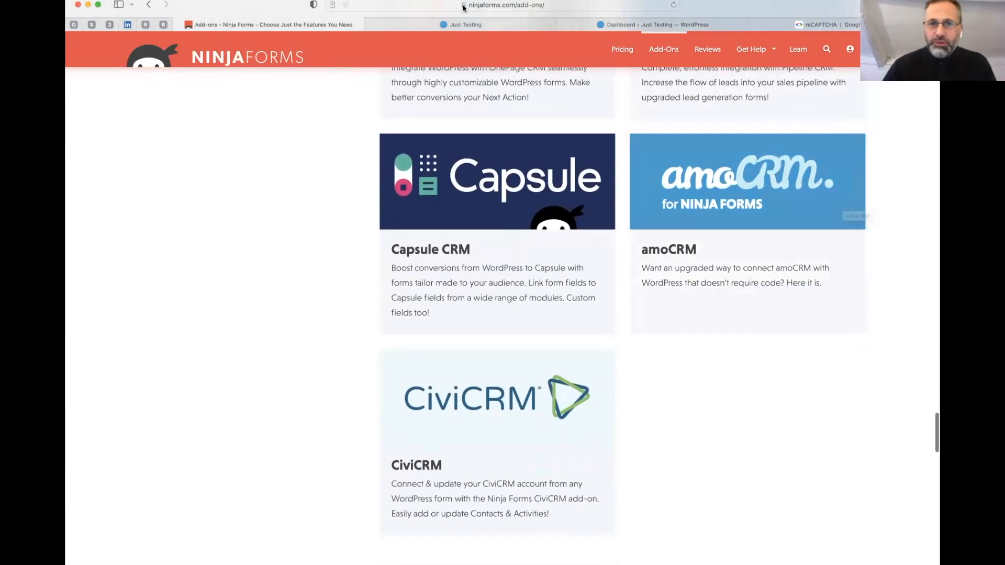
Switch to the test site's Ninja Forms dashboard in WordPress, start a new form and look through the available and additional templates.
left_click(452, 25)
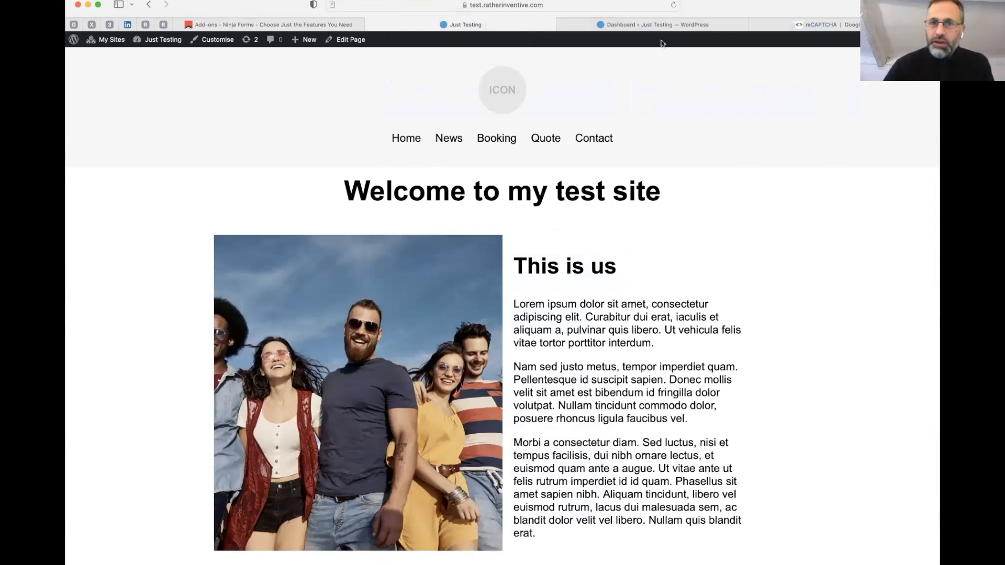
left_click(658, 24)
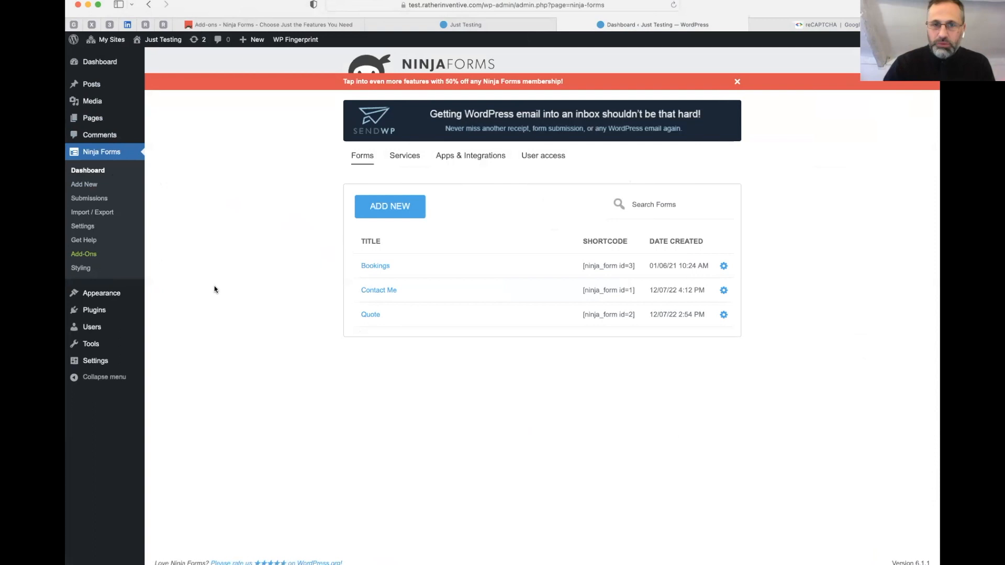
left_click(387, 208)
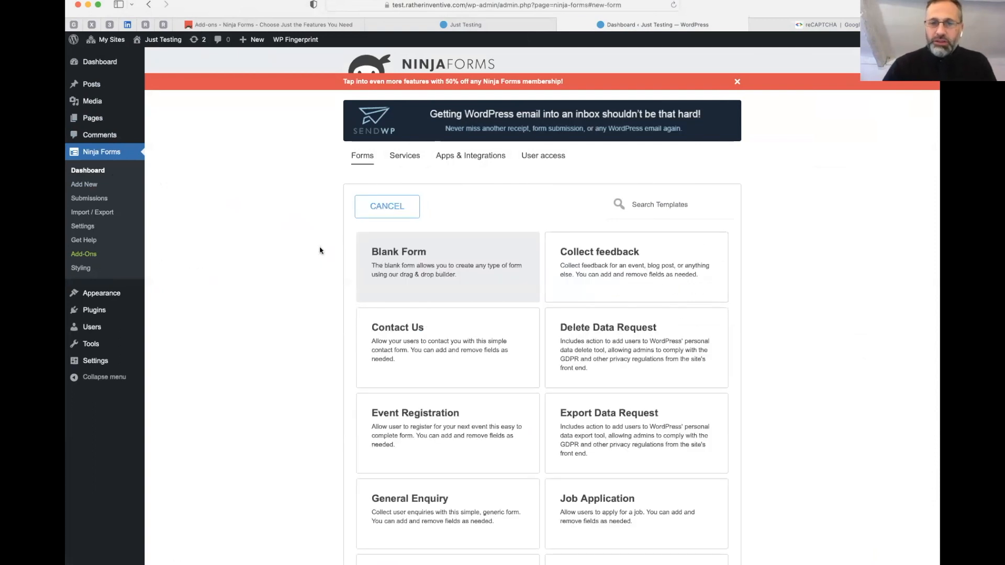
scroll(321, 250, "down", 5)
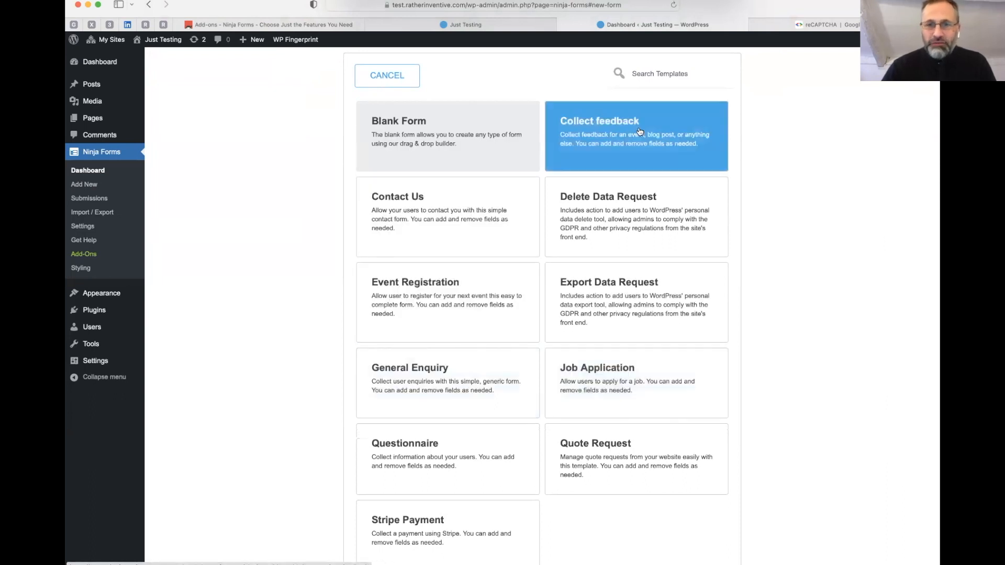
scroll(672, 460, "down", 5)
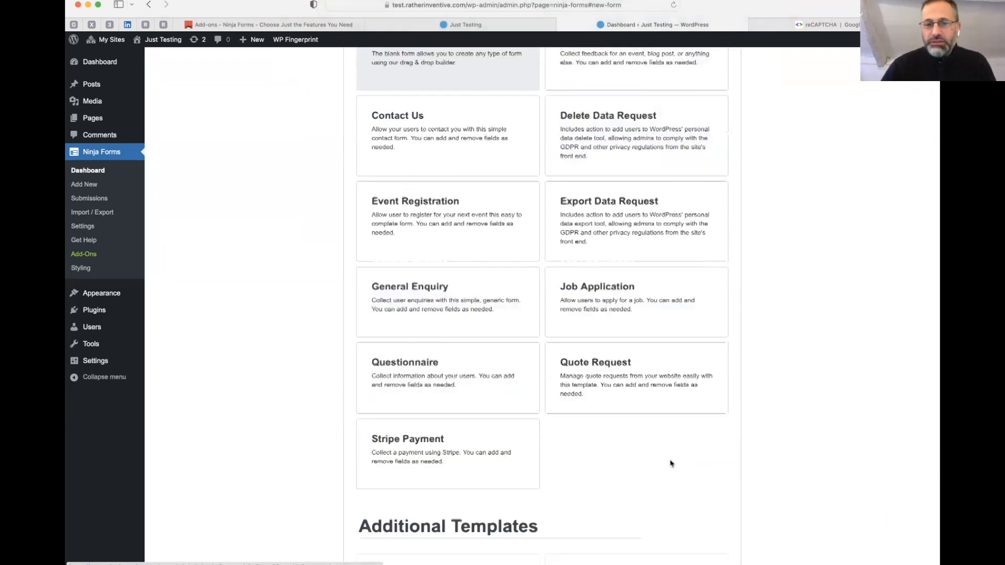
scroll(674, 461, "down", 1)
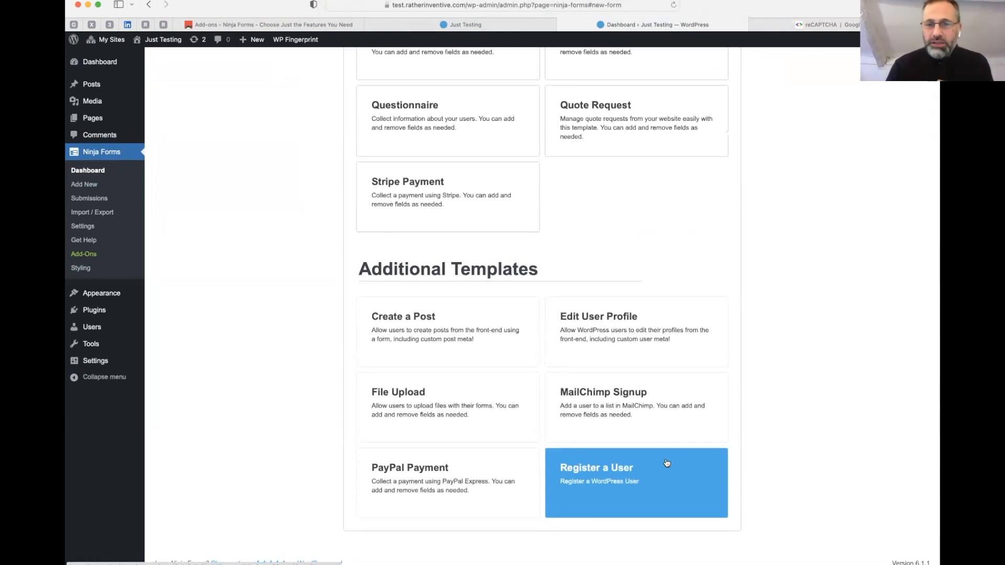
scroll(666, 462, "up", 6)
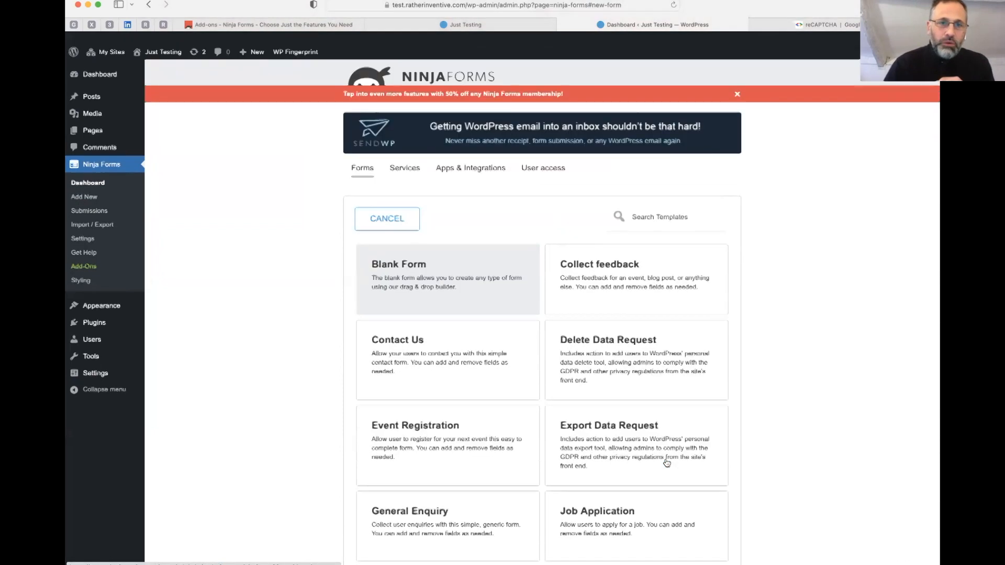
Review the submission details for the Contact Me form, and view the form import and export options.
left_click(92, 171)
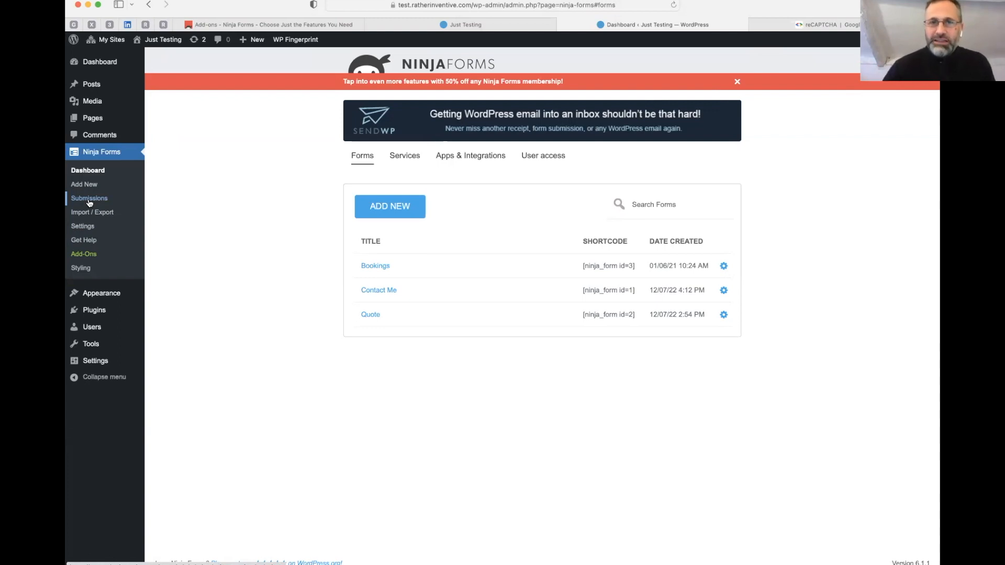
left_click(89, 202)
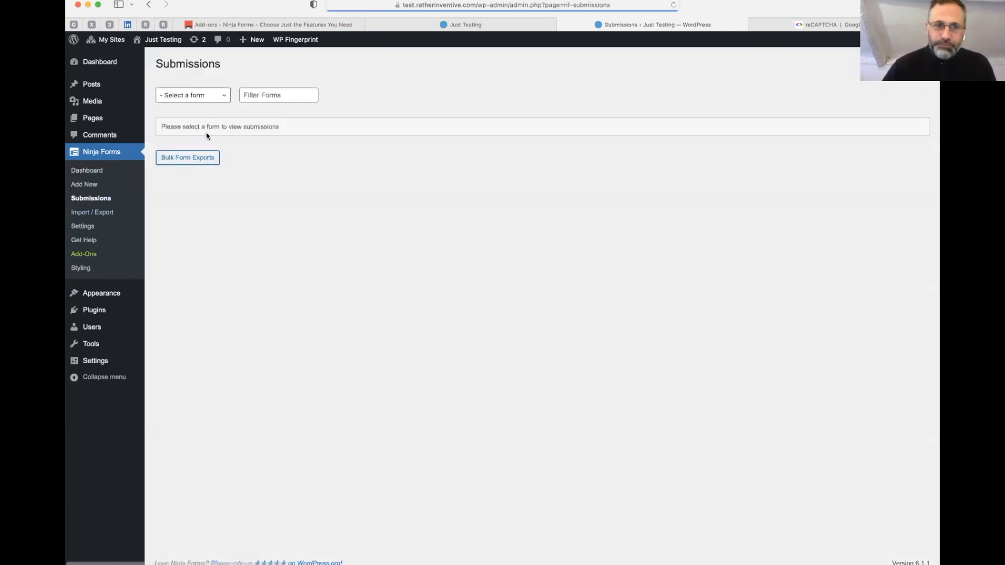
left_click(197, 95)
left_click(172, 103)
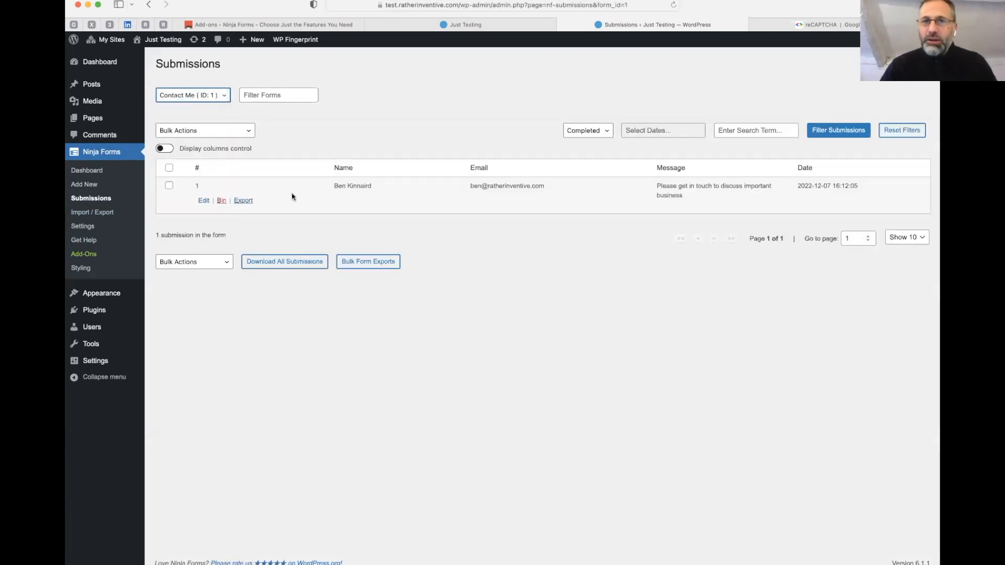
left_click(204, 200)
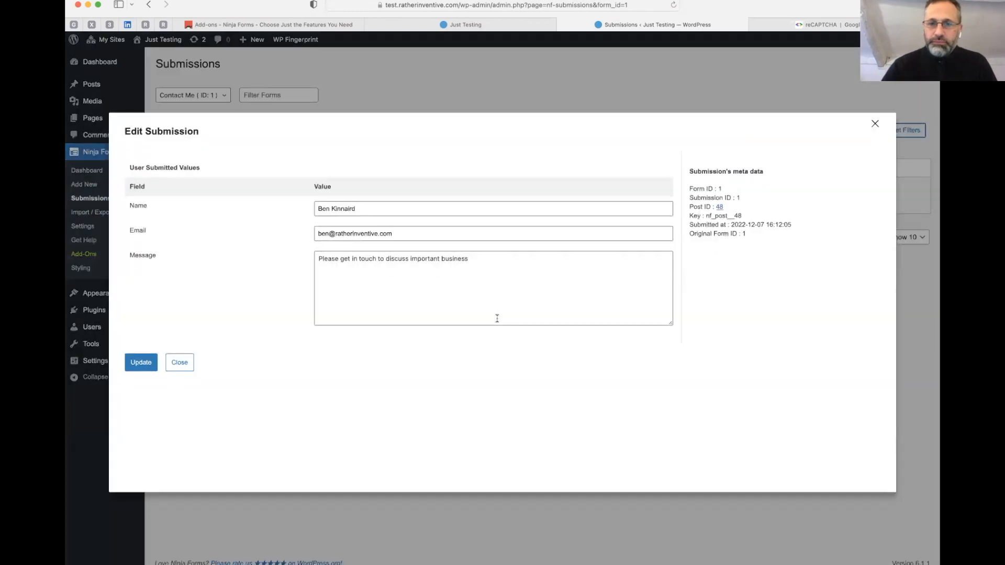
left_click(875, 126)
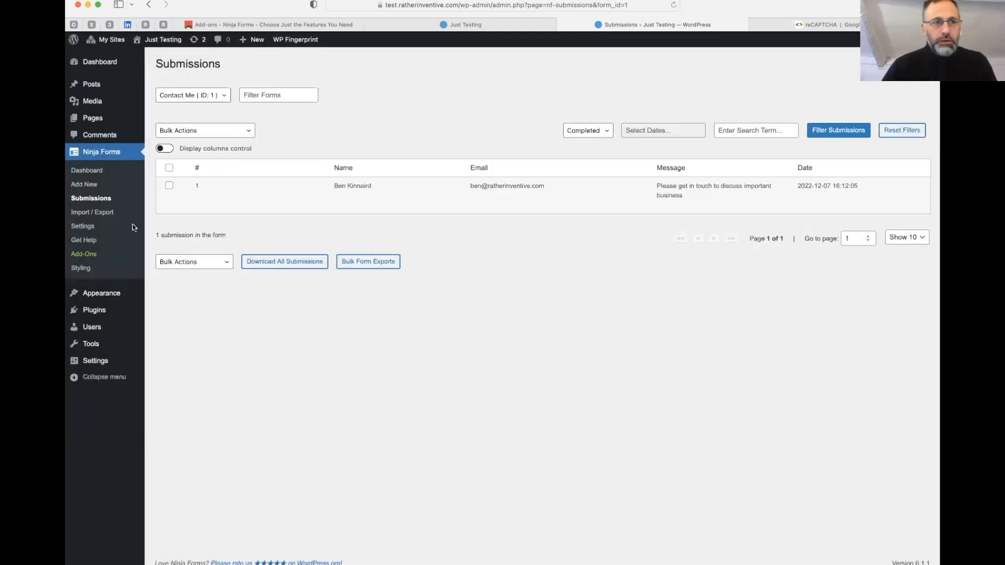
left_click(107, 213)
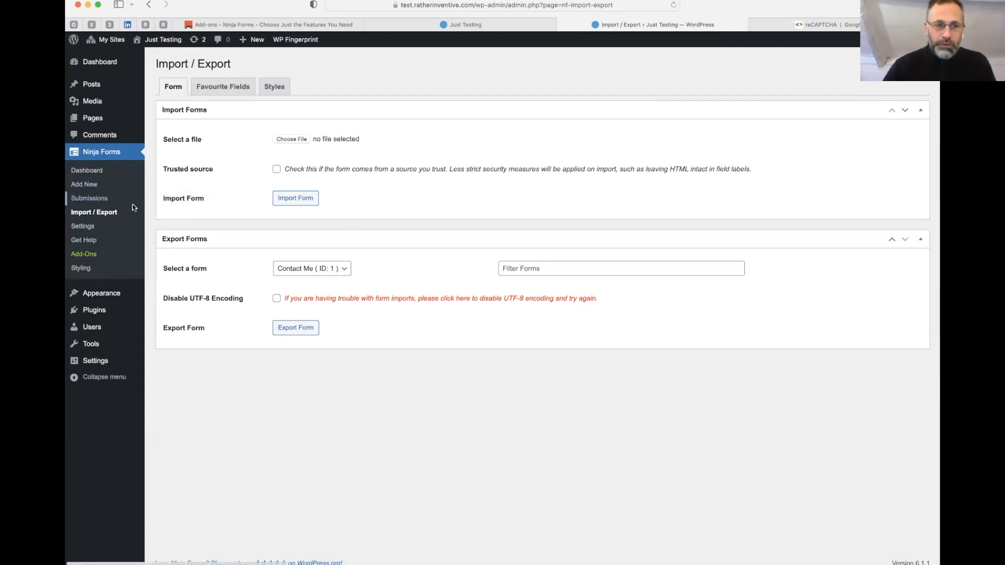
In the Ninja Forms settings, set the date format to d/m/Y and the currency to British Pounds Sterling.
left_click(96, 229)
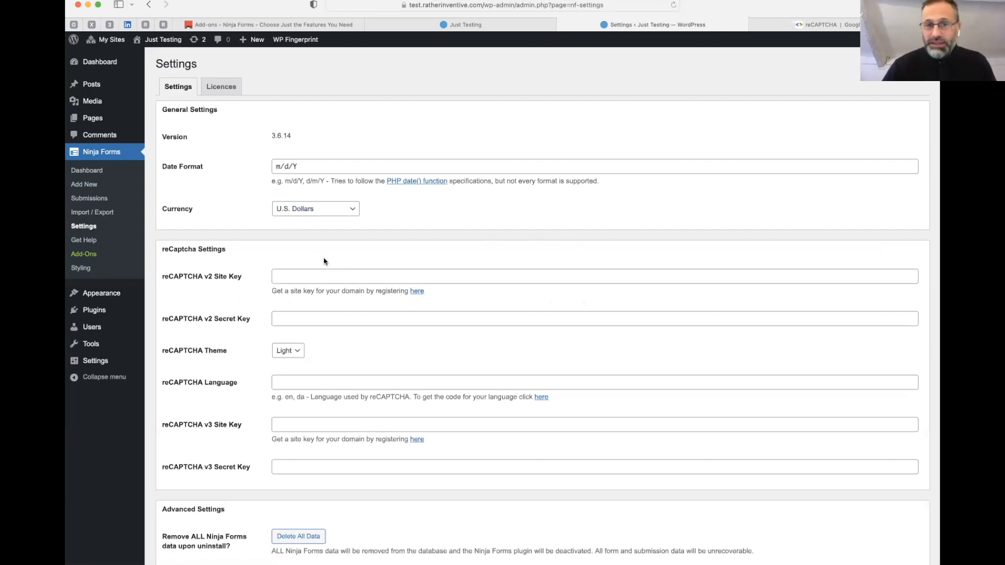
left_click(282, 164)
key("BackSpace")
type("m")
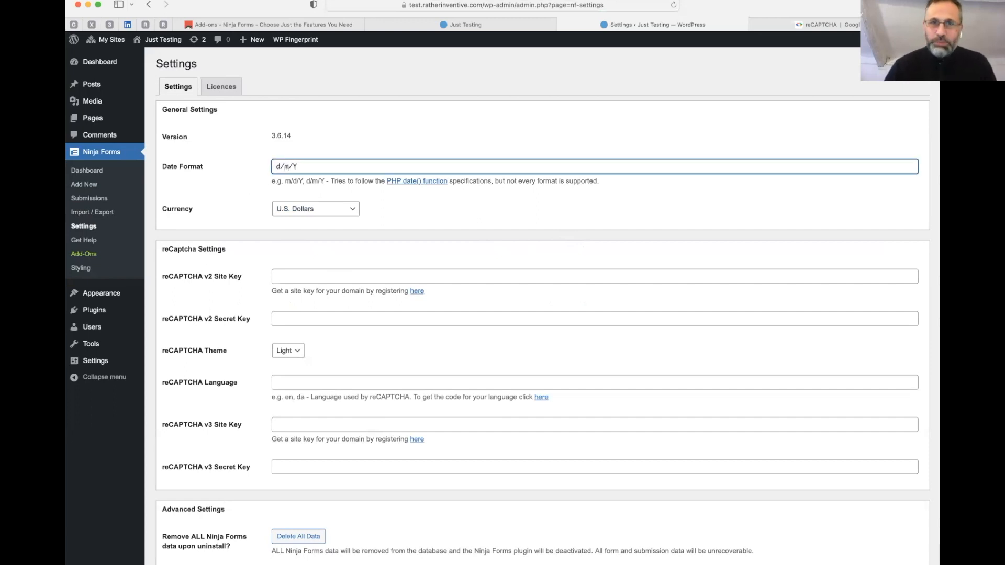
left_click(342, 212)
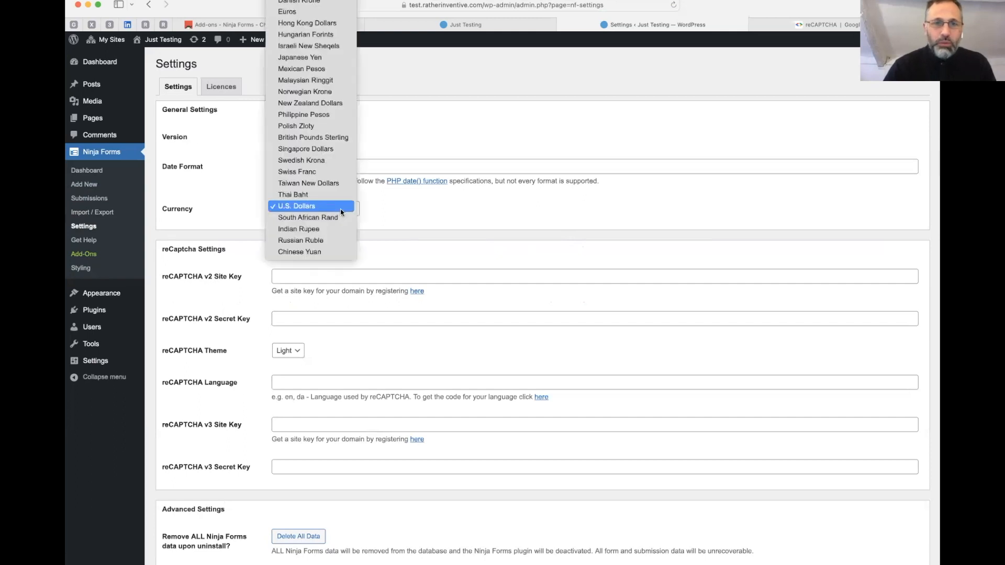
left_click(312, 137)
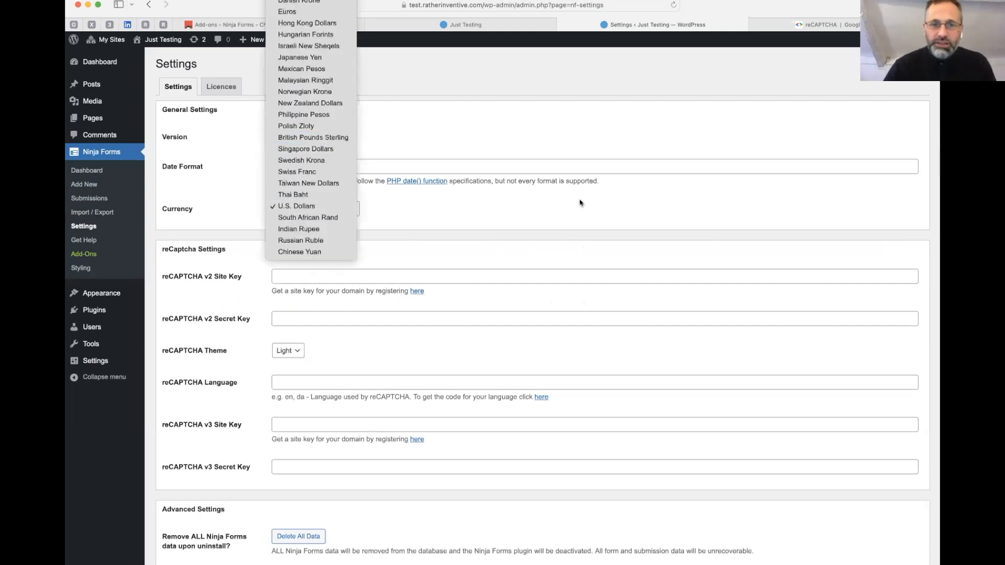
left_click(624, 240)
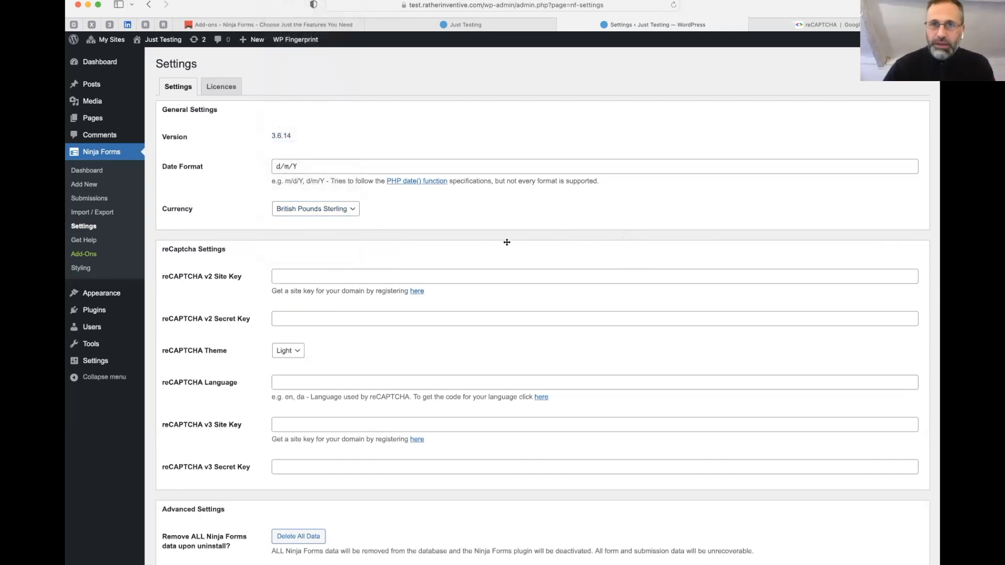
Examine the reCAPTCHA key settings alongside Google's reCAPTCHA introduction page.
scroll(484, 263, "down", 5)
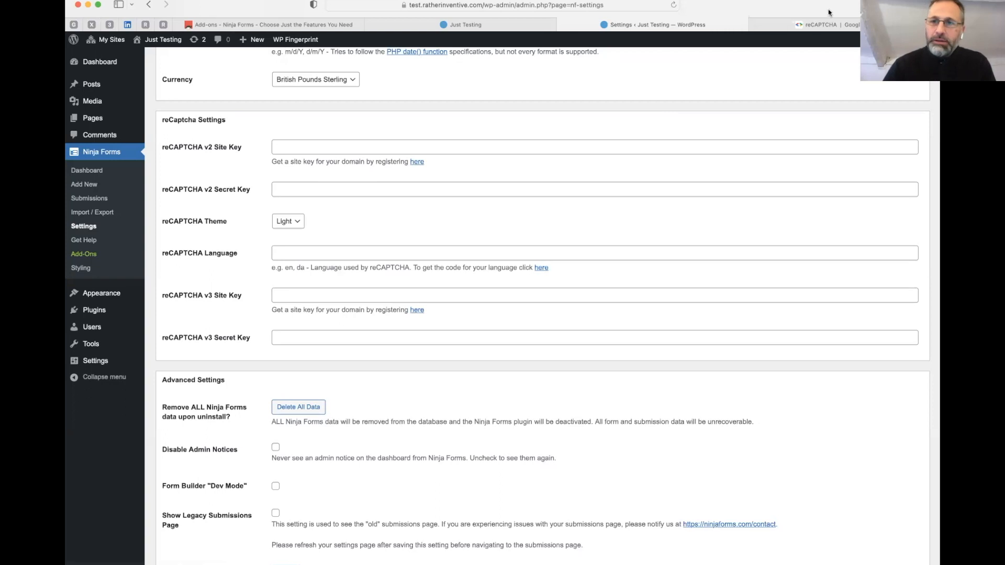
left_click(814, 24)
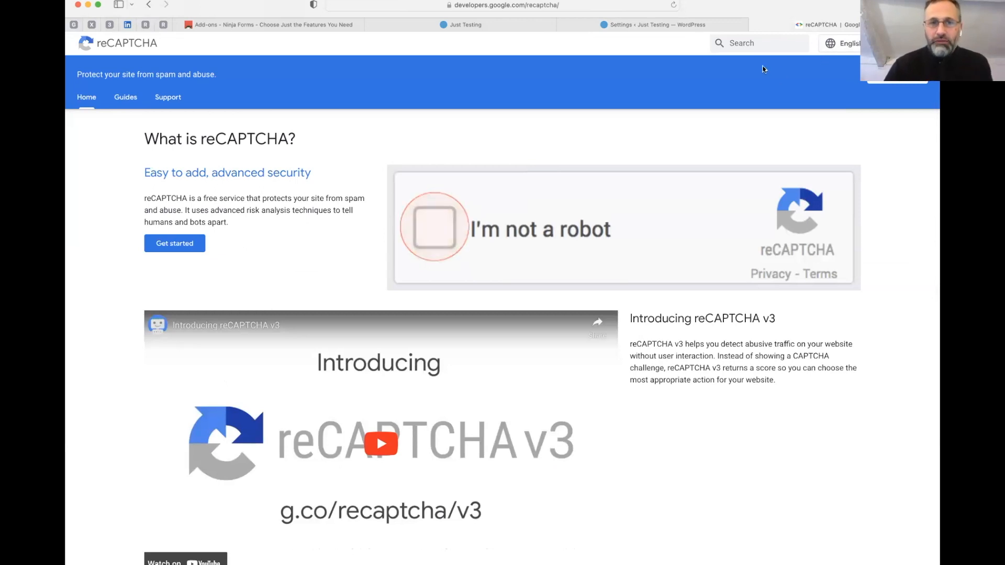
left_click(626, 24)
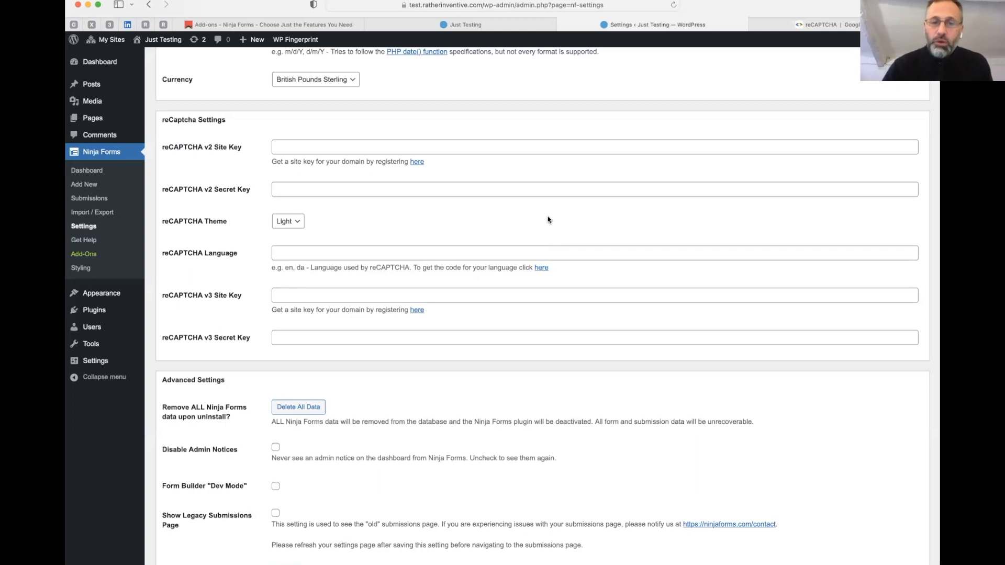
left_click(817, 21)
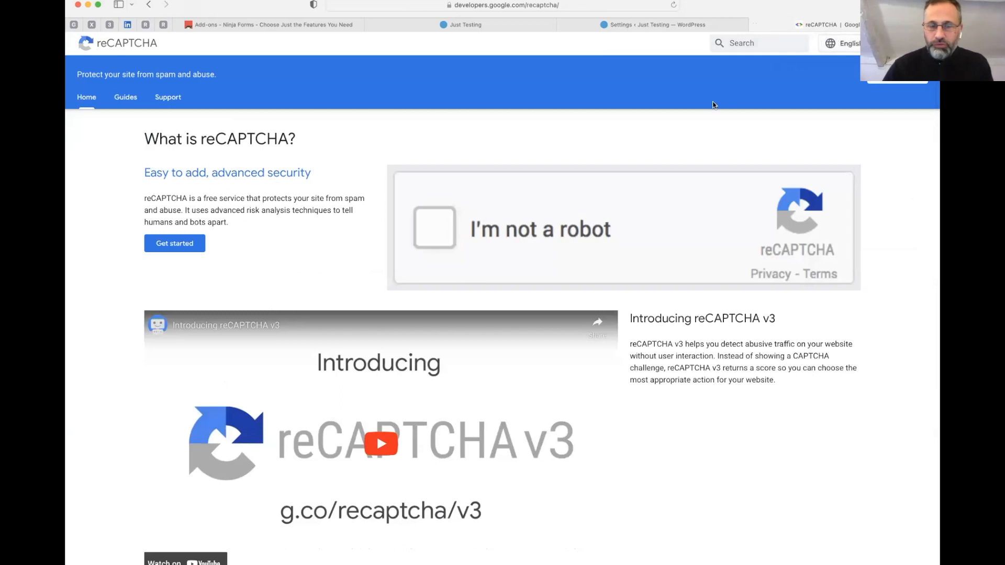
left_click(654, 24)
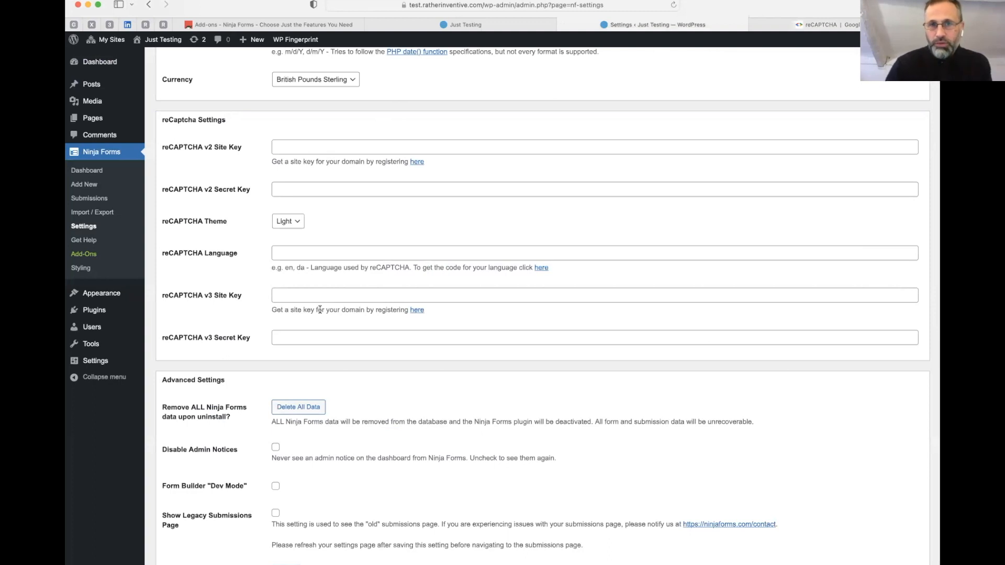
Enable Form Builder "Dev Mode" in the advanced Ninja Forms settings.
scroll(320, 310, "down", 5)
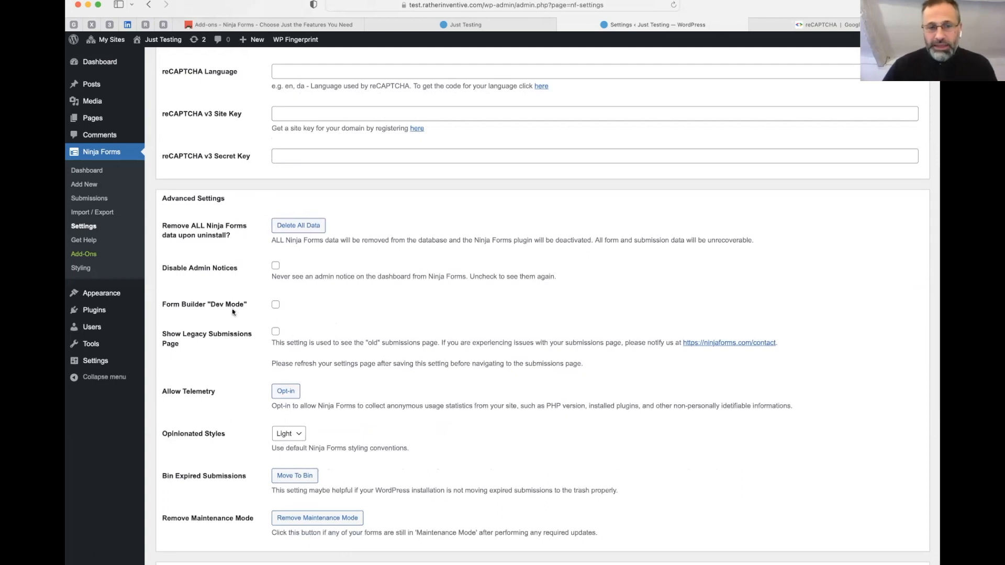
left_click(276, 305)
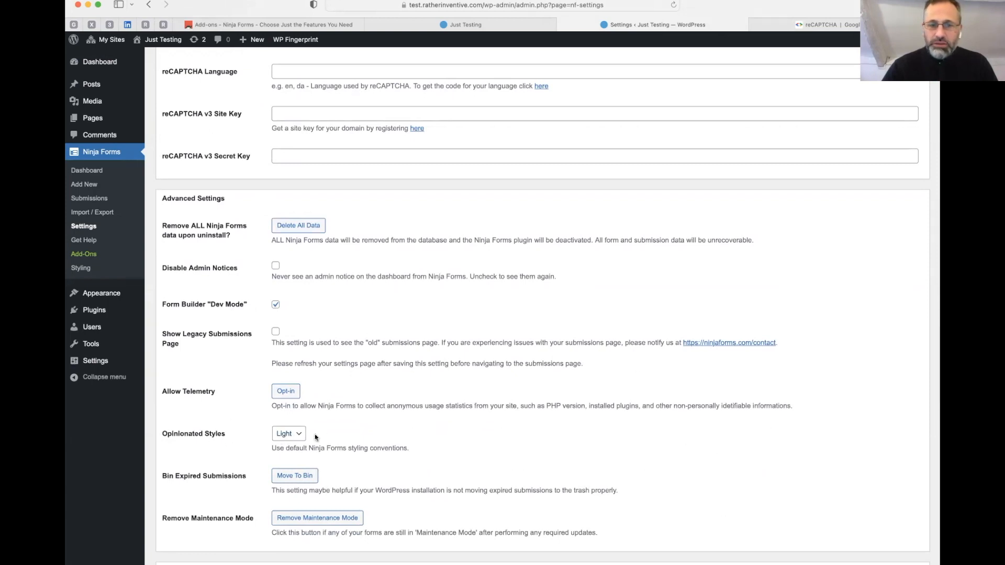
Try None as the Opinionated Styles option and restore it to Light.
scroll(324, 434, "down", 1)
scroll(324, 435, "down", 2)
left_click(294, 360)
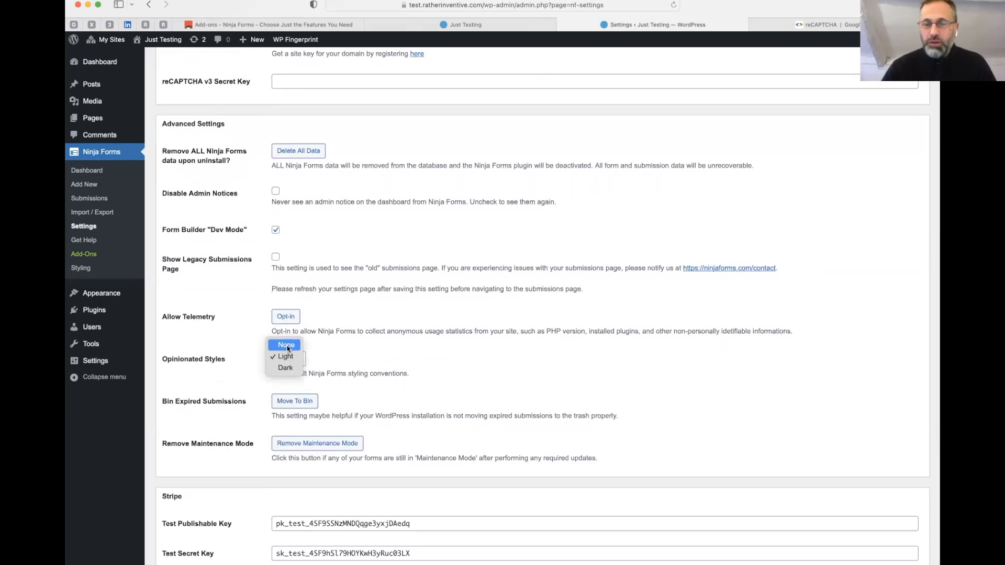
left_click(287, 347)
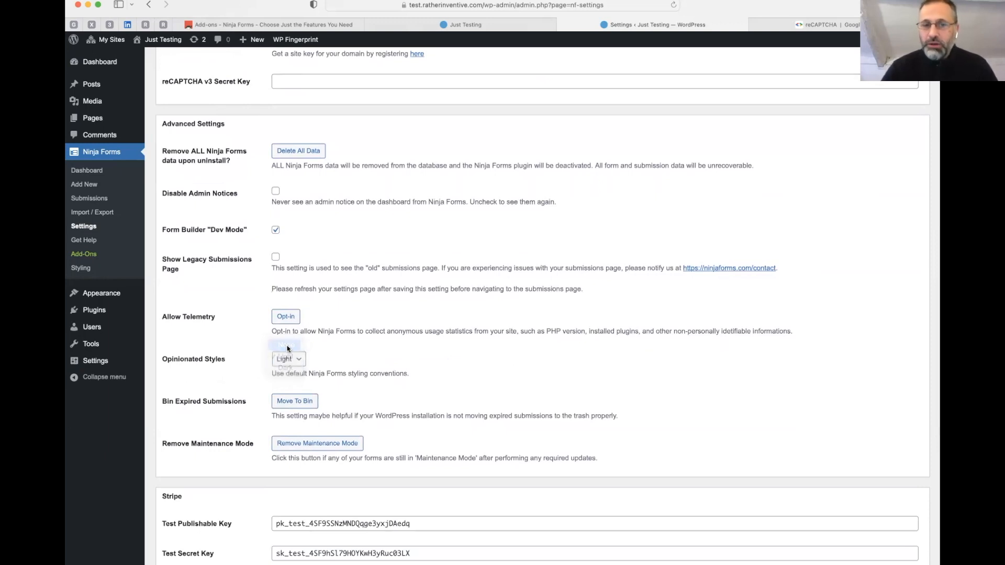
left_click(287, 360)
left_click(287, 368)
Look over the Stripe key settings and save the Ninja Forms settings.
scroll(501, 378, "down", 5)
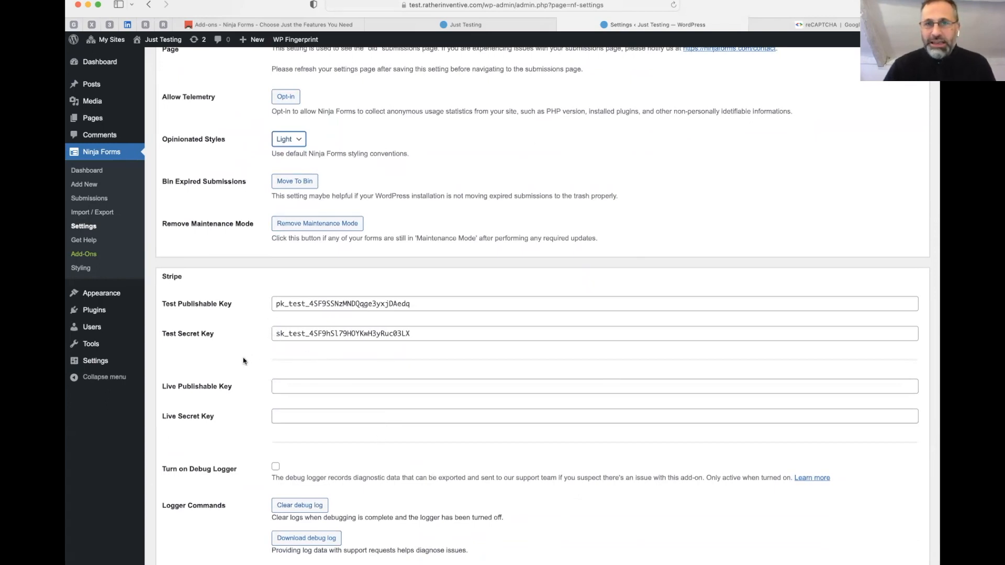
left_click_drag(244, 406, 172, 557)
left_click(177, 534)
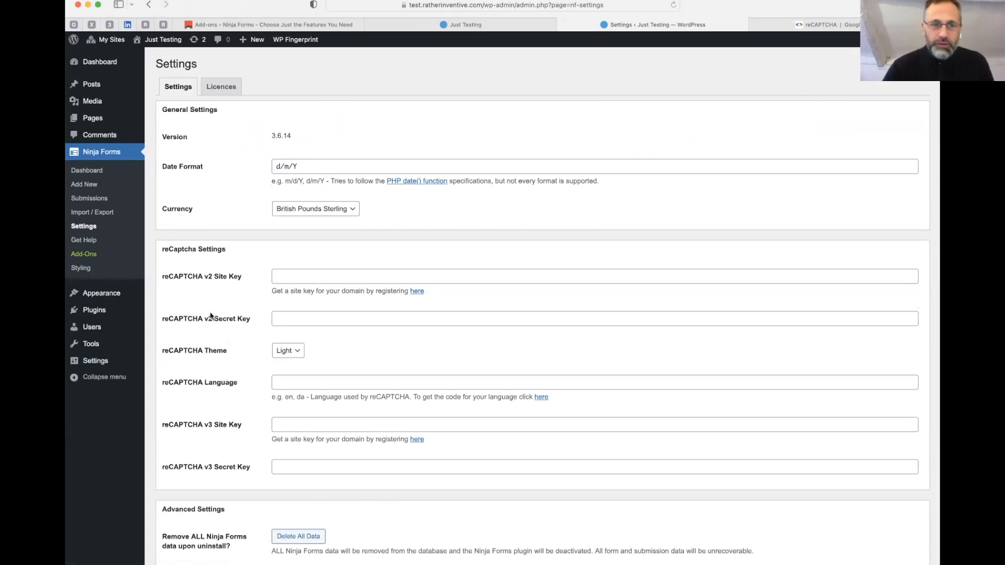
Open the example contact page at ecl-ips.com/contact-us/ in a new browser tab.
key("super+Tab")
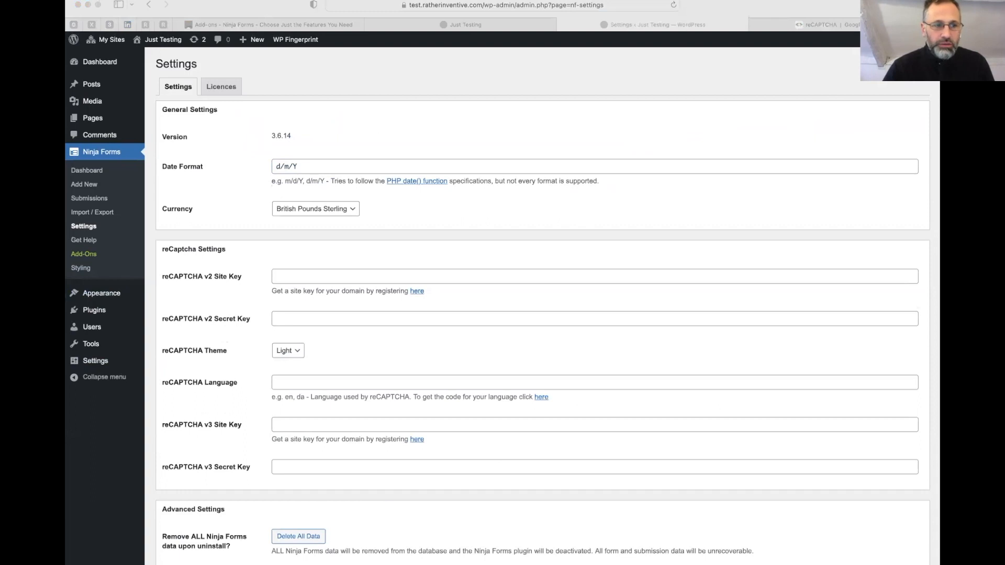
left_click(733, 4)
key("super+t")
type("ecl-ips.com/contact-us/")
key("Return")
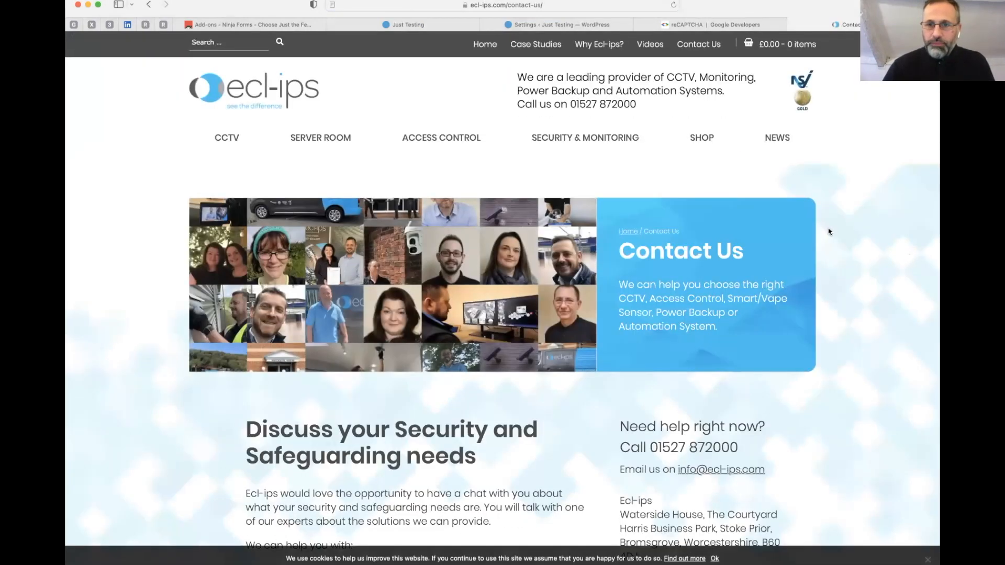
Examine the Ecl-ips contact page's help details and introduction, and open its Request Call Back form.
scroll(836, 231, "down", 5)
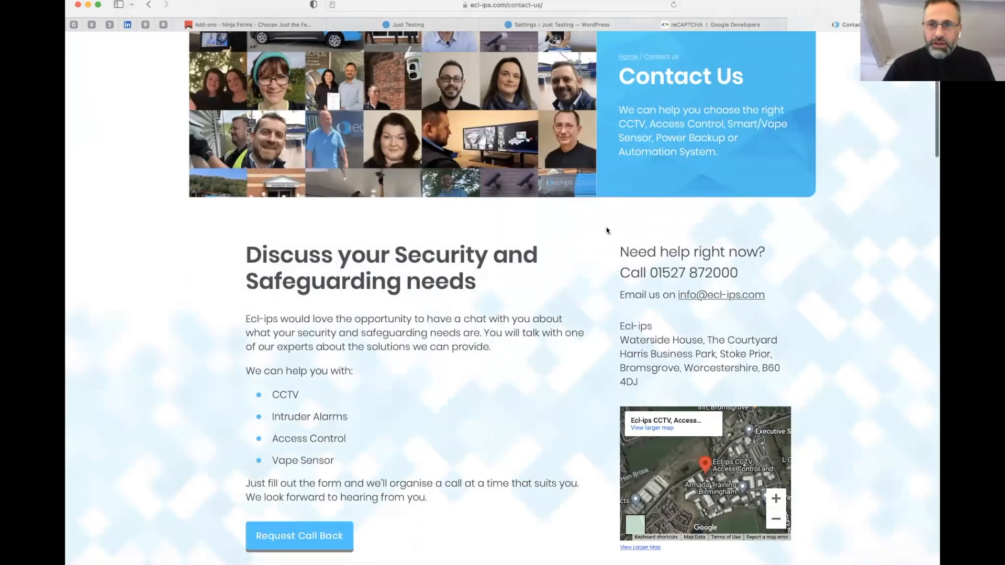
left_click_drag(647, 250, 700, 267)
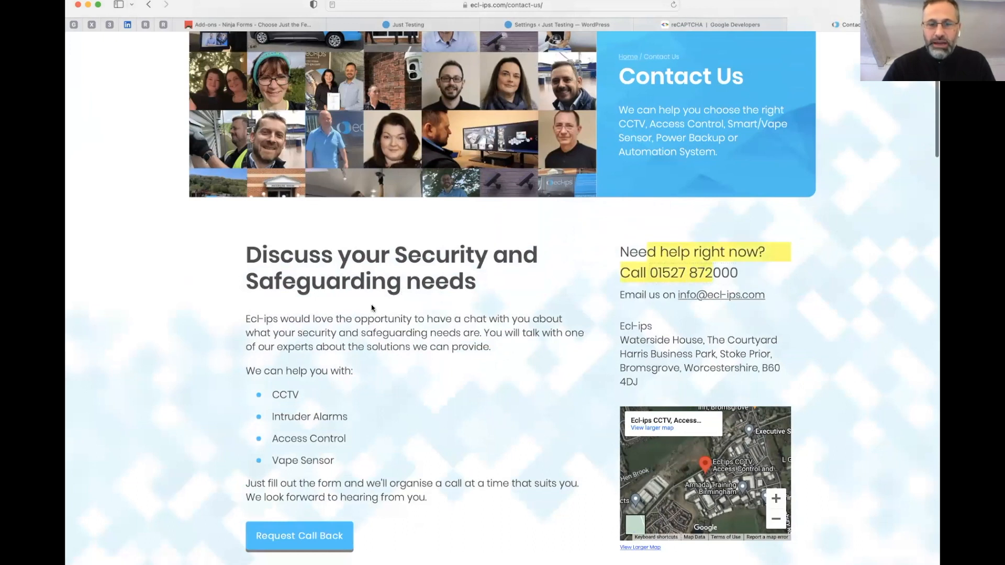
left_click(299, 244)
scroll(299, 244, "down", 2)
left_click_drag(284, 205, 398, 407)
left_click(322, 461)
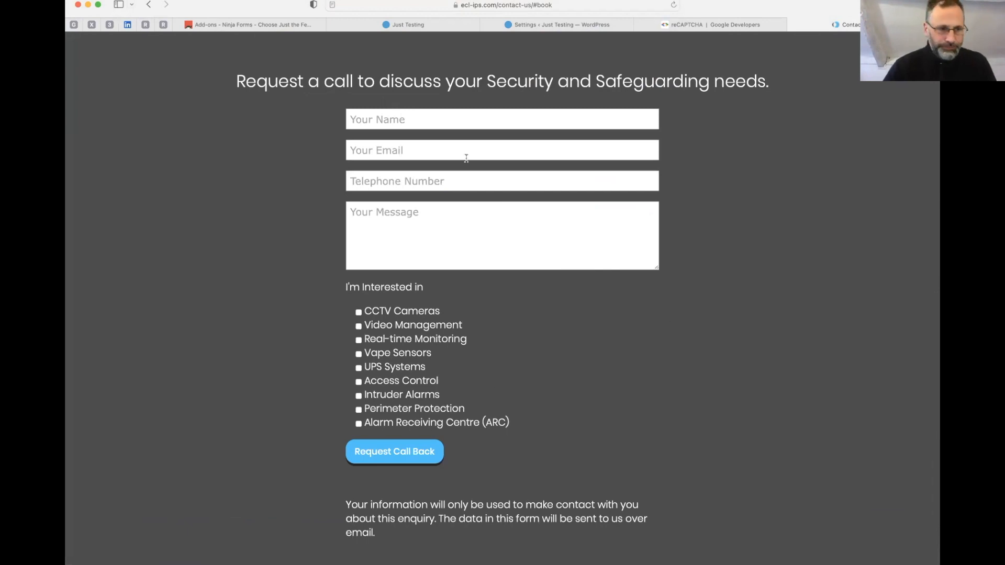
Return to the test site's Ninja Forms dashboard and open the Contact Me form in the form builder.
left_click(593, 26)
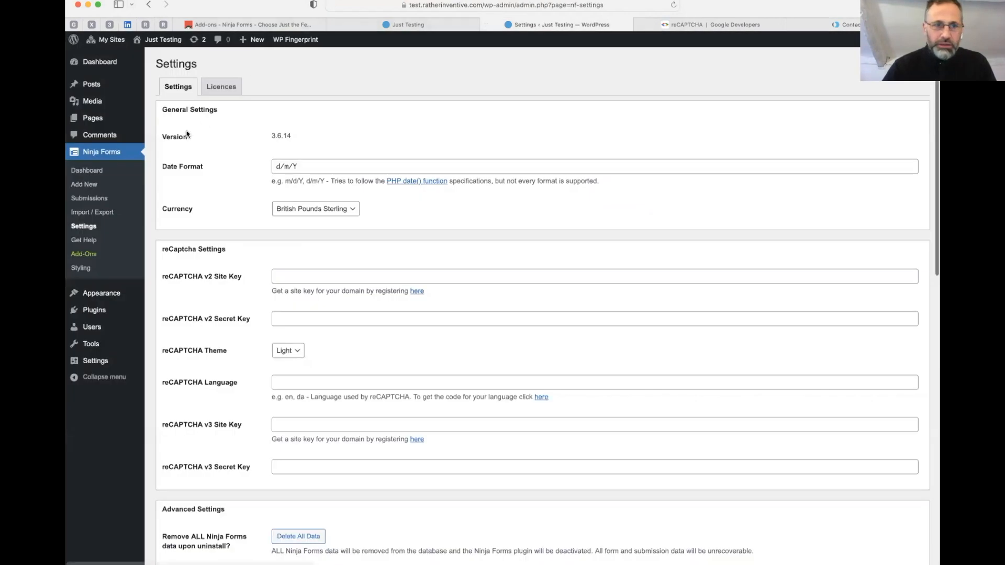
left_click(97, 153)
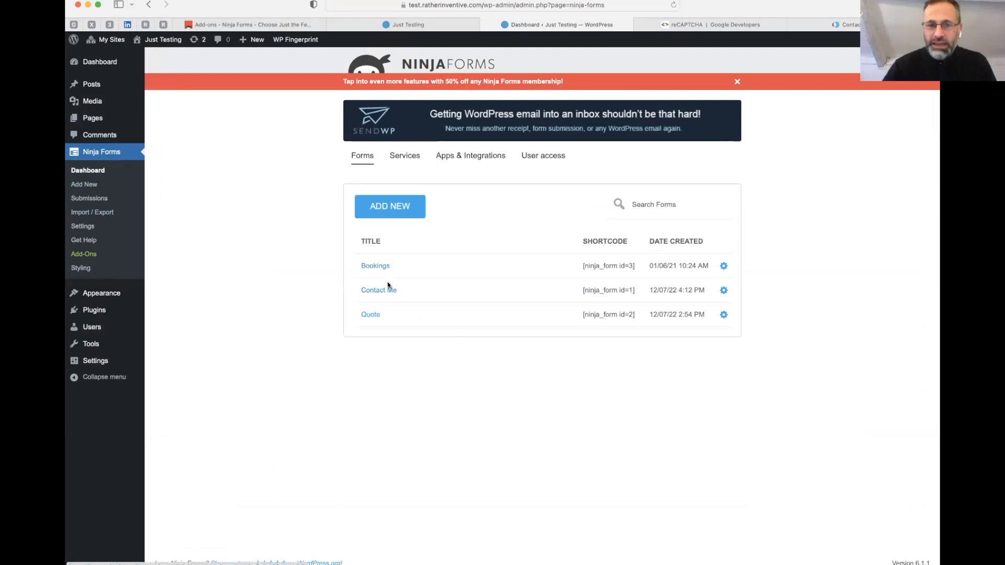
left_click(375, 292)
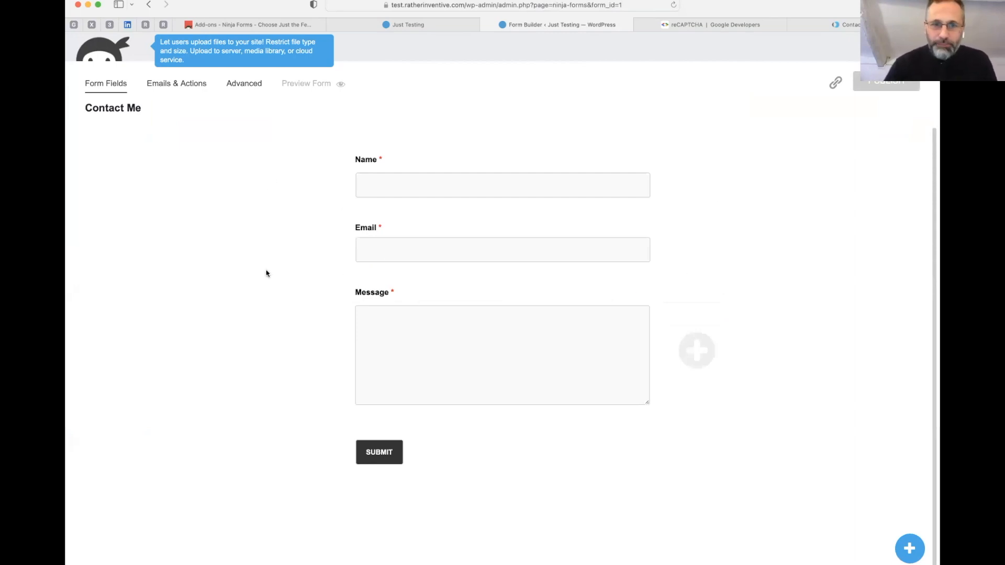
Open the Name field's settings, toggle its required option off and back on, and look at its input restrictions.
left_click(494, 192)
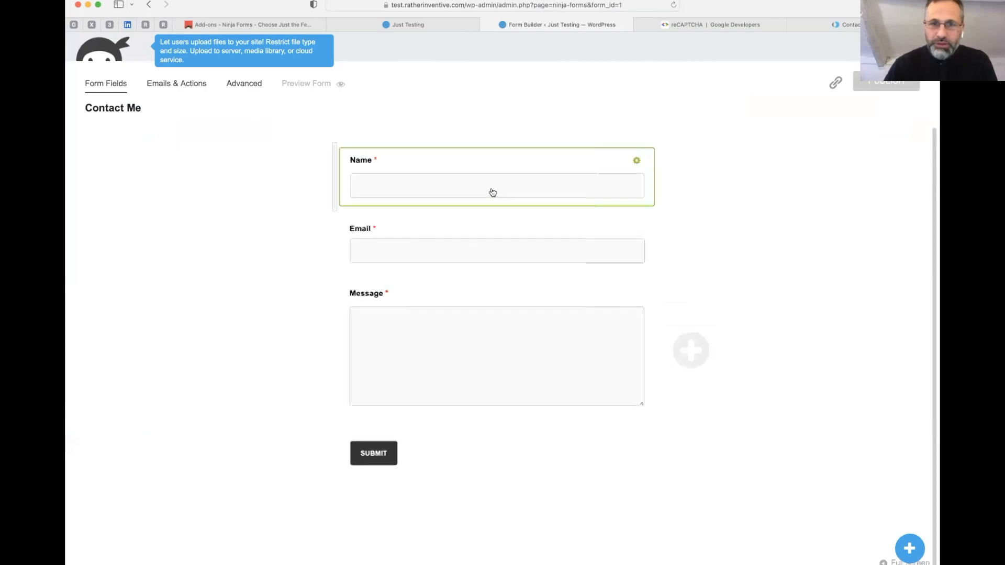
left_click(615, 127)
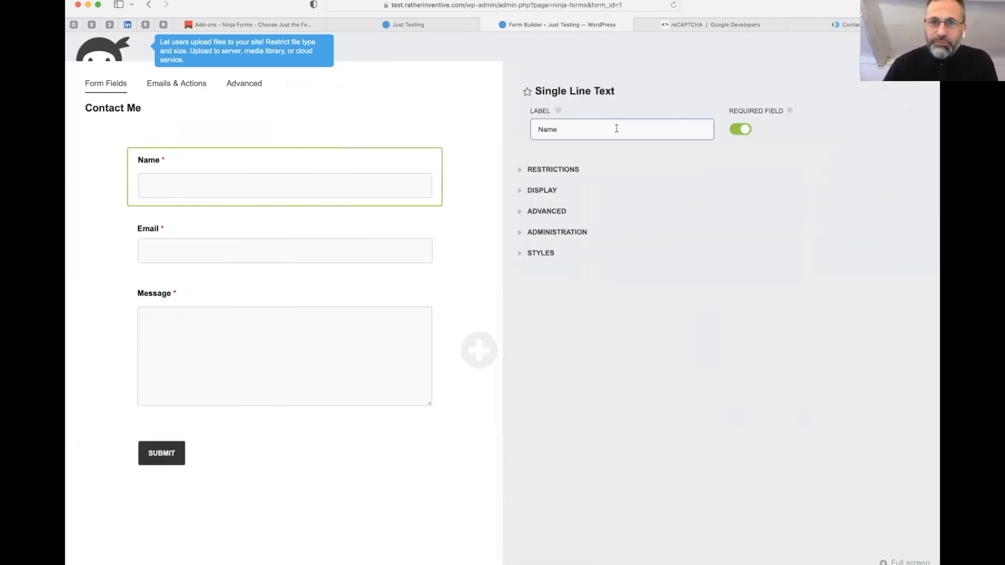
left_click(739, 130)
left_click(742, 131)
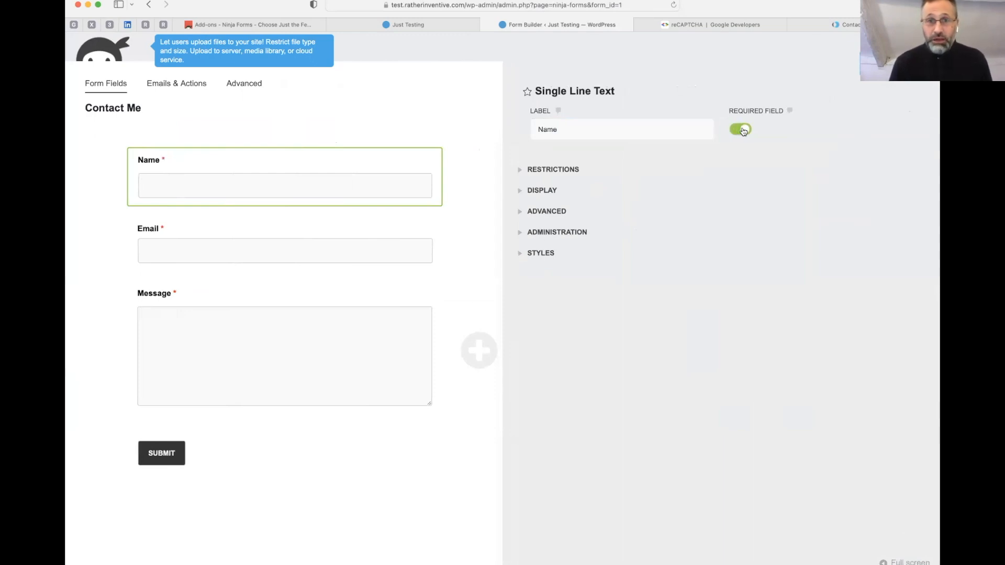
left_click(571, 170)
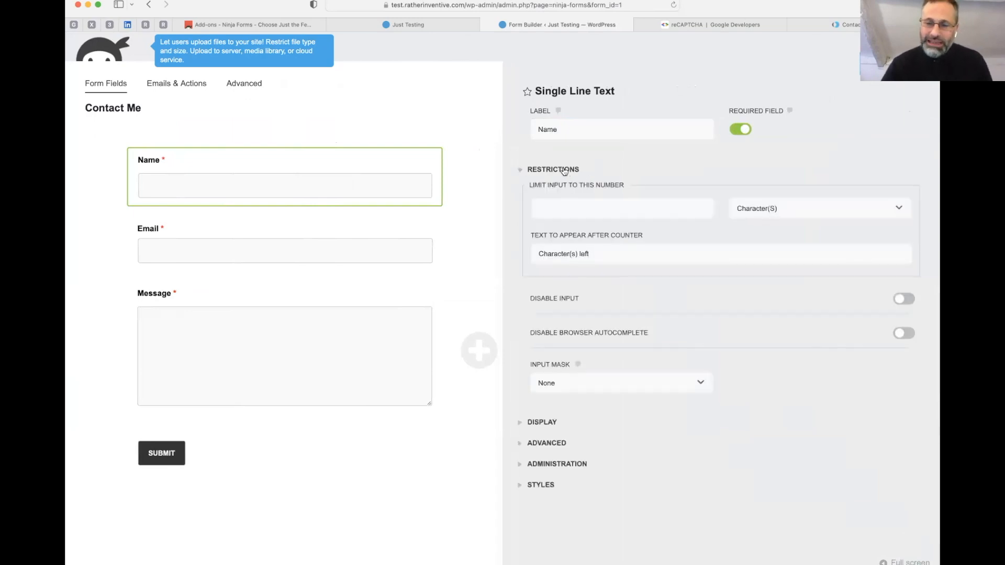
left_click(565, 206)
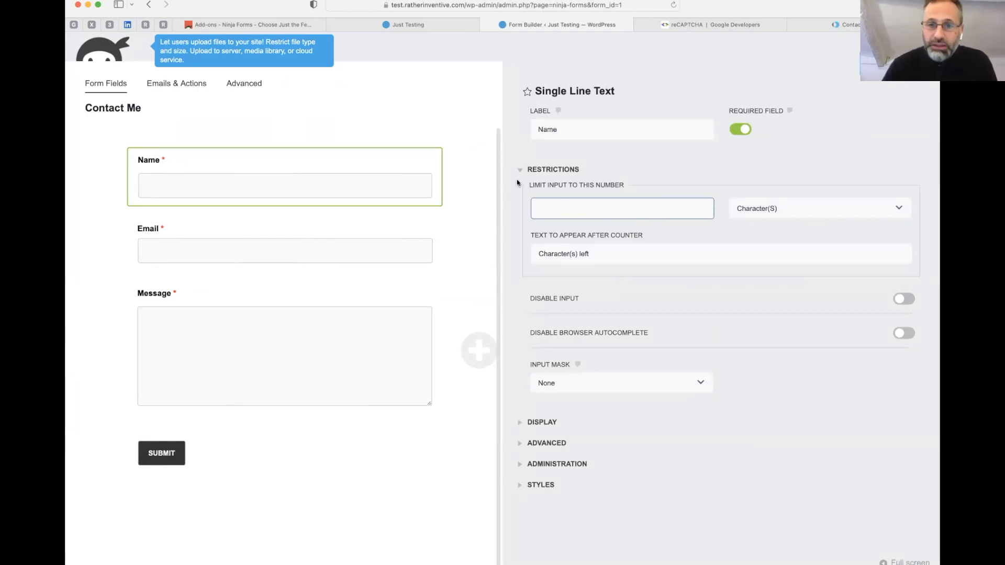
Add the description "Type your Full name" to the Name field's display settings and finish editing the field.
left_click(531, 169)
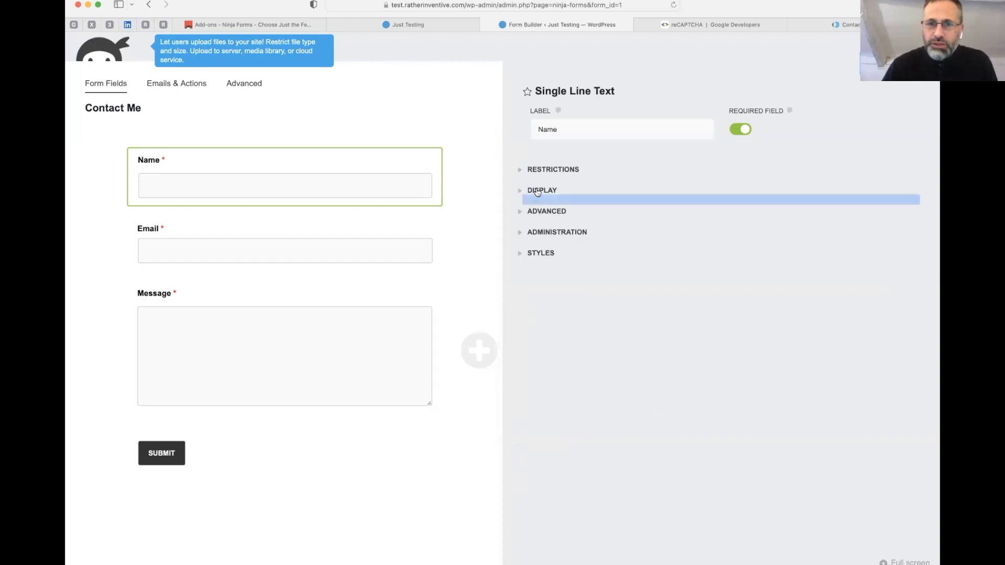
left_click(535, 190)
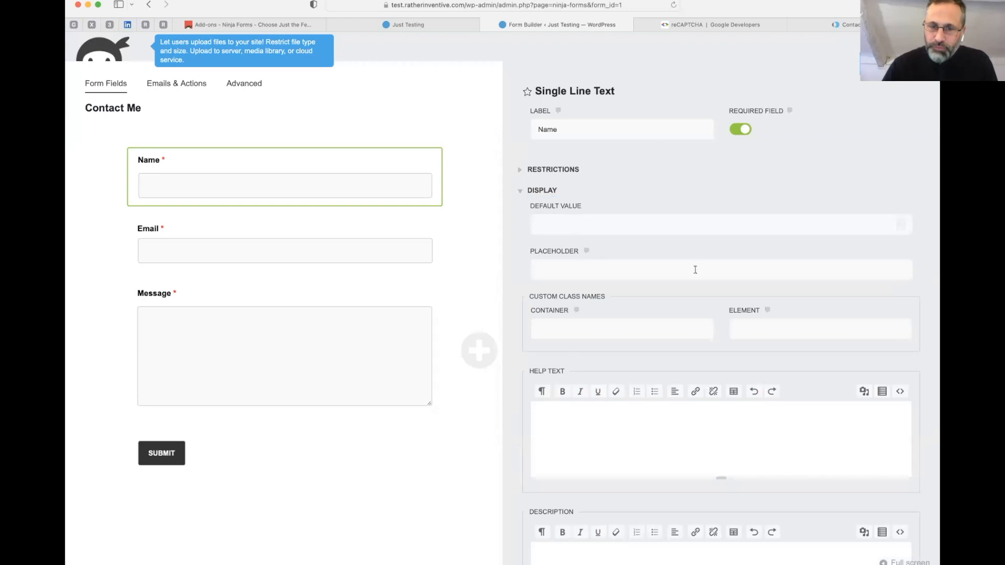
left_click(556, 228)
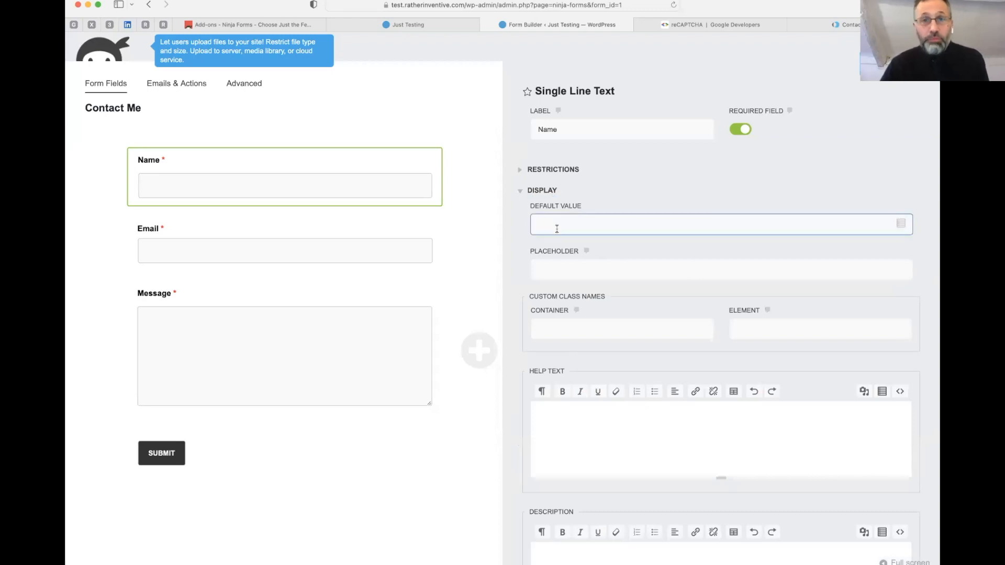
scroll(601, 417, "down", 3)
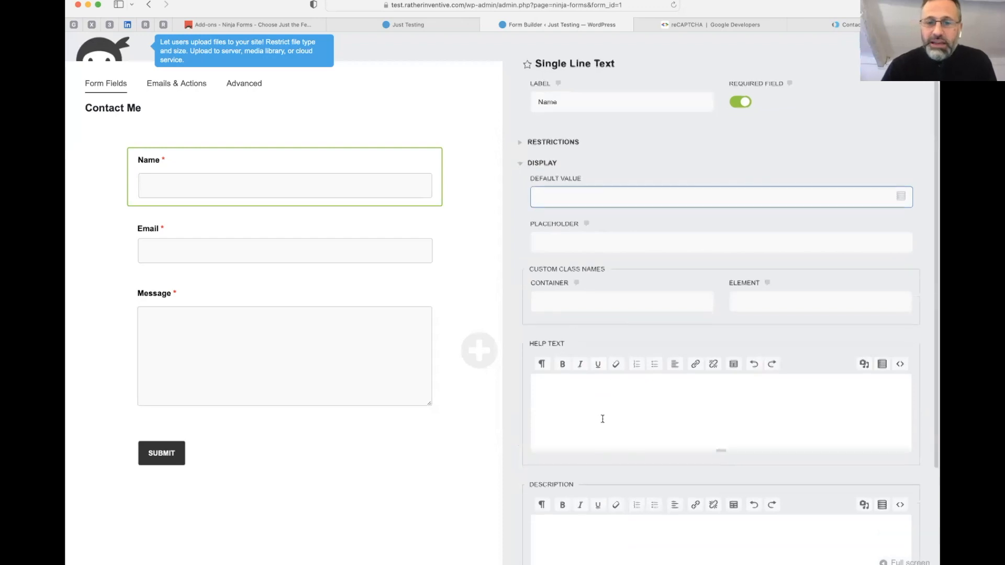
left_click(610, 513)
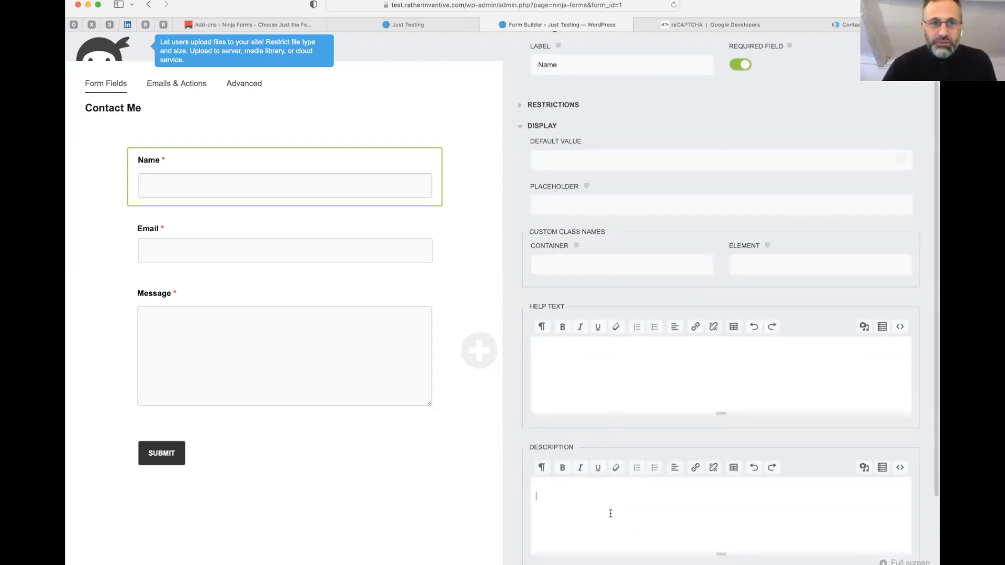
type("Type ")
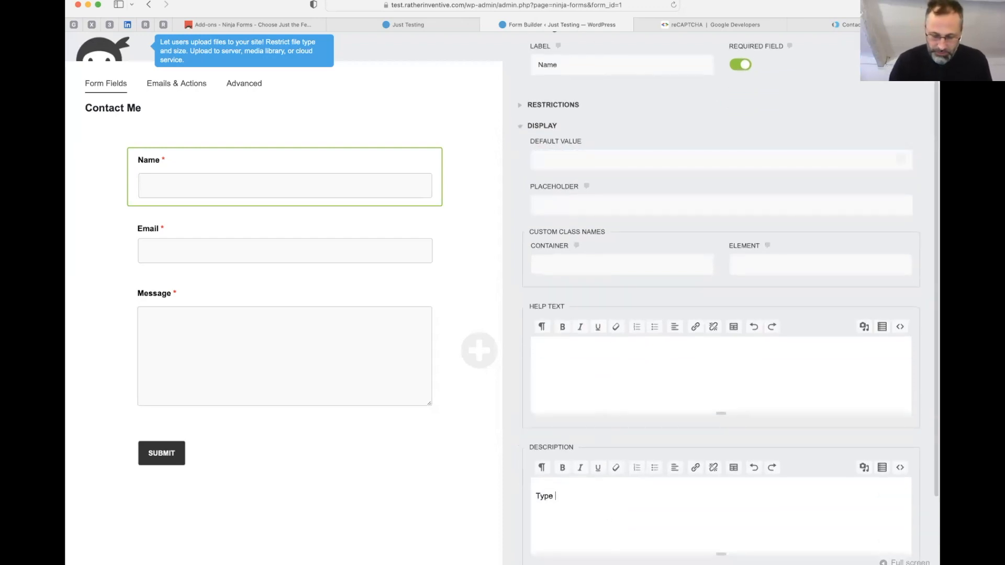
type("your Full name")
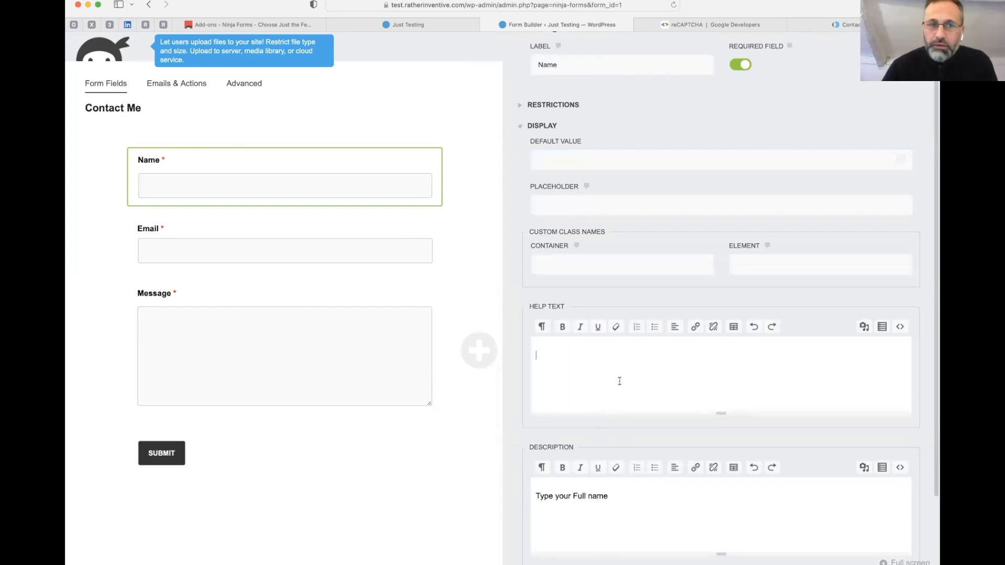
scroll(713, 471, "down", 3)
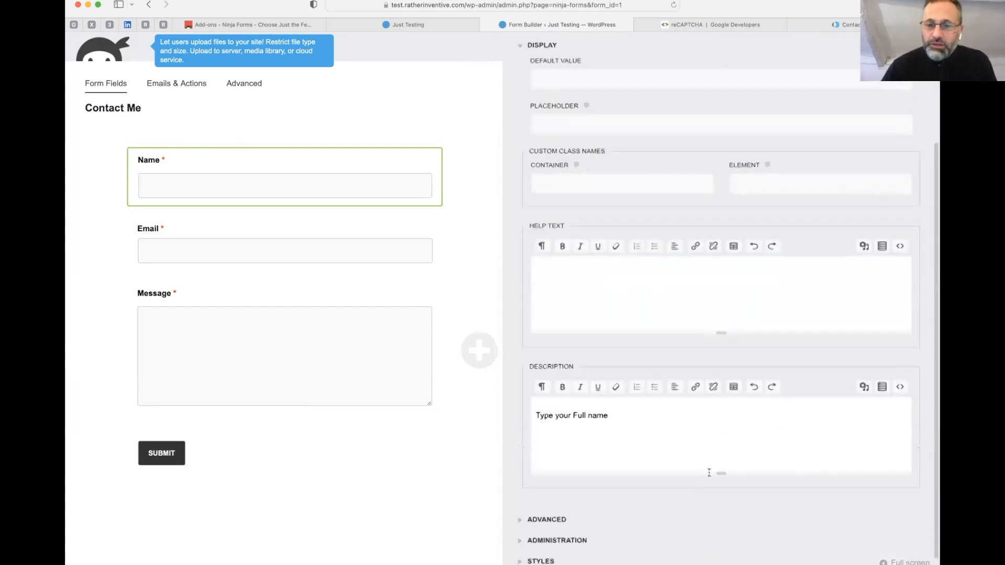
scroll(825, 199, "up", 5)
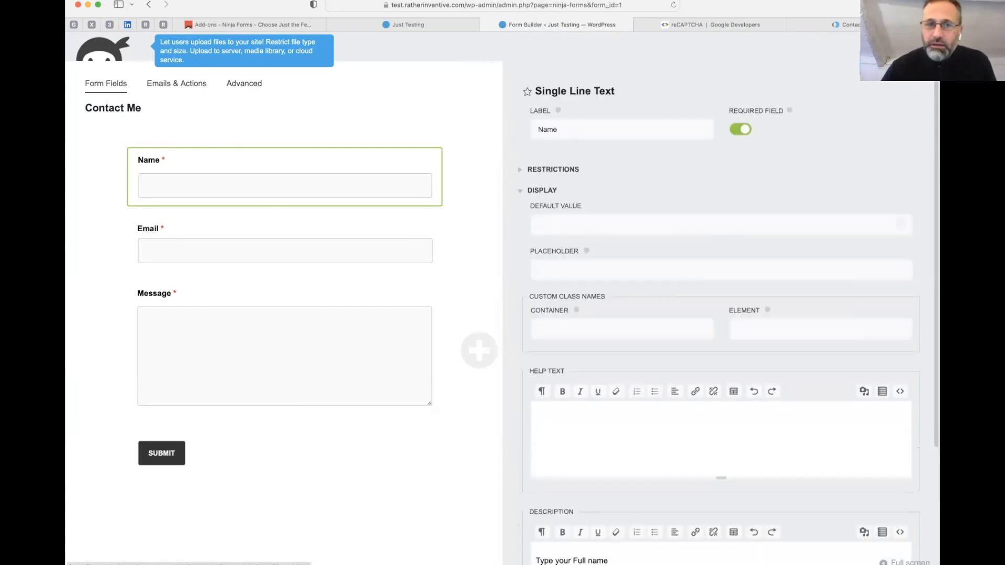
left_click(888, 75)
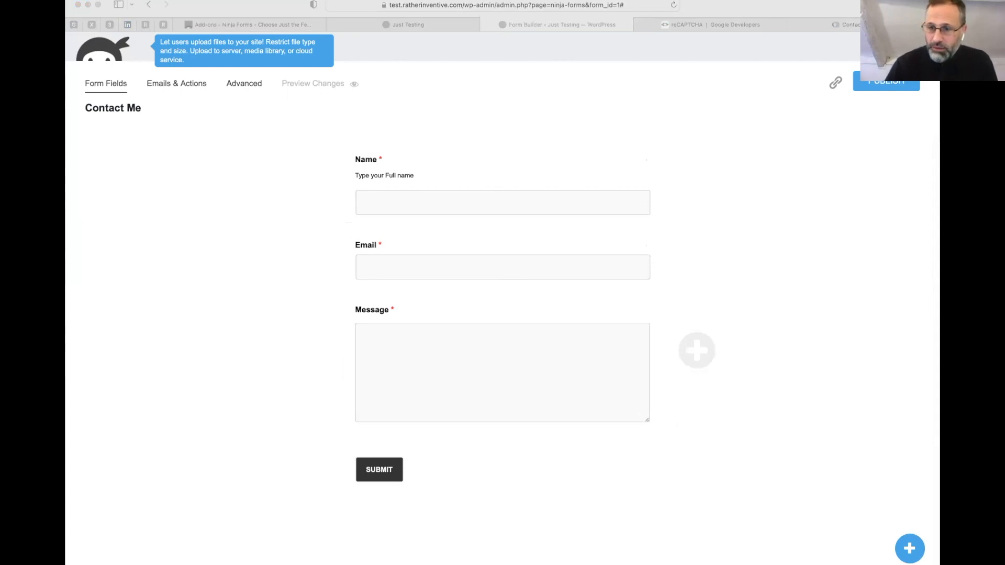
Find the Phone field type by filtering for "pho" and add it to the form between Email and Message.
left_click(909, 549)
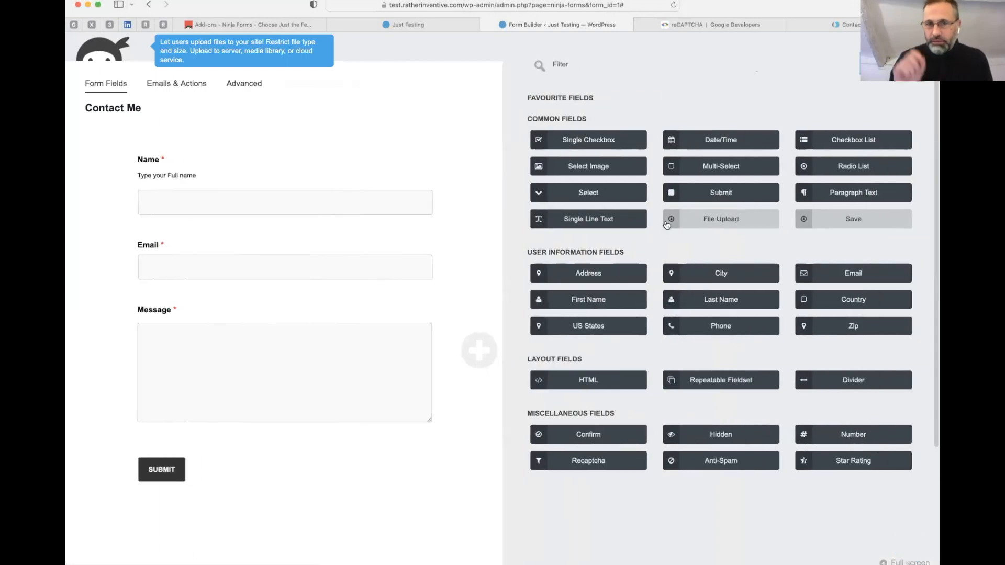
type("pho")
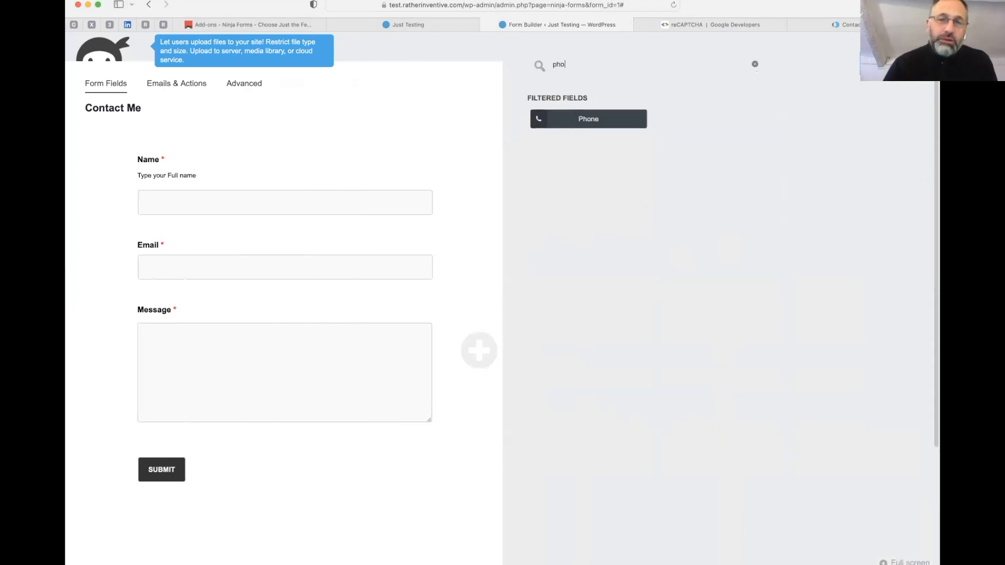
left_click_drag(574, 127, 284, 288)
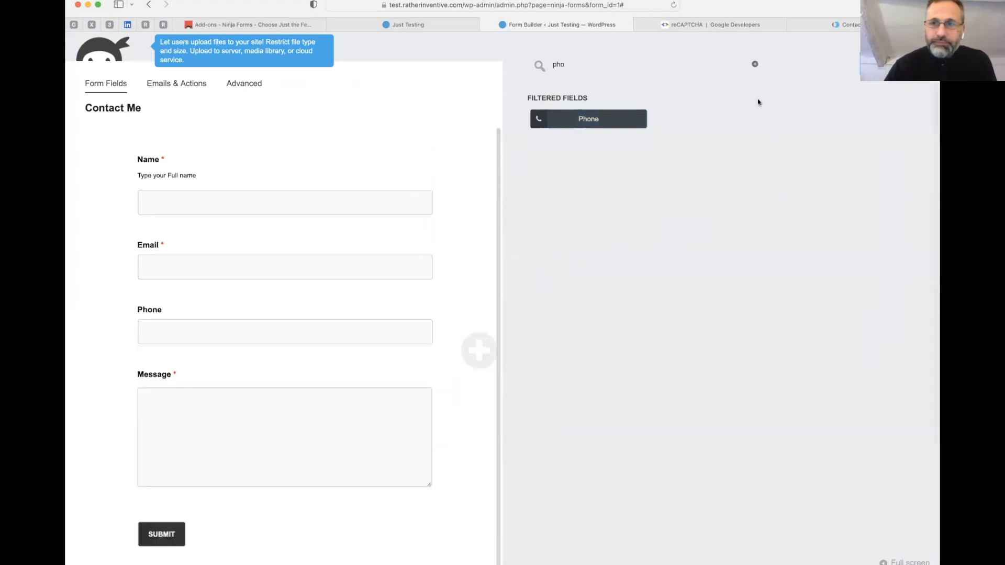
left_click(755, 63)
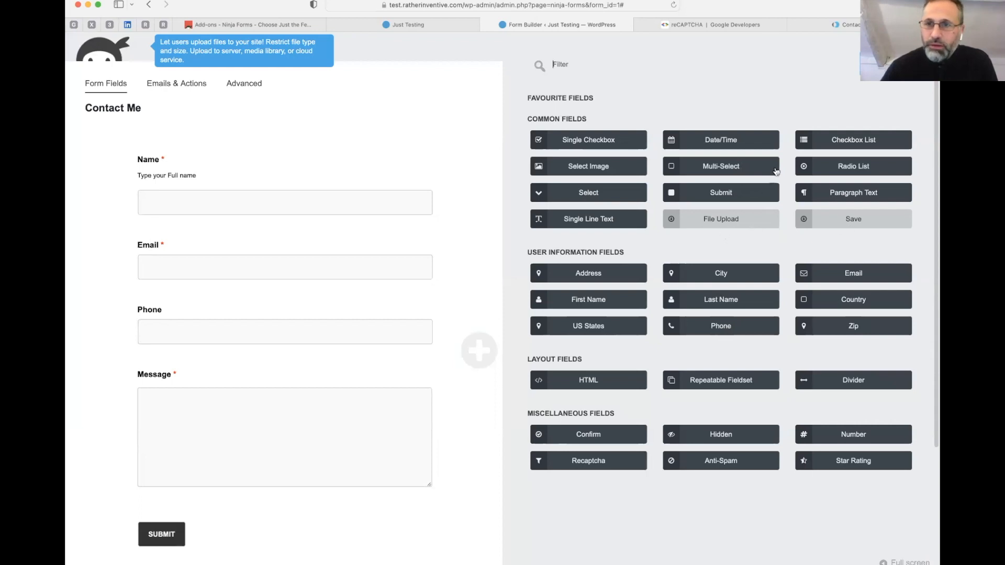
left_click(886, 64)
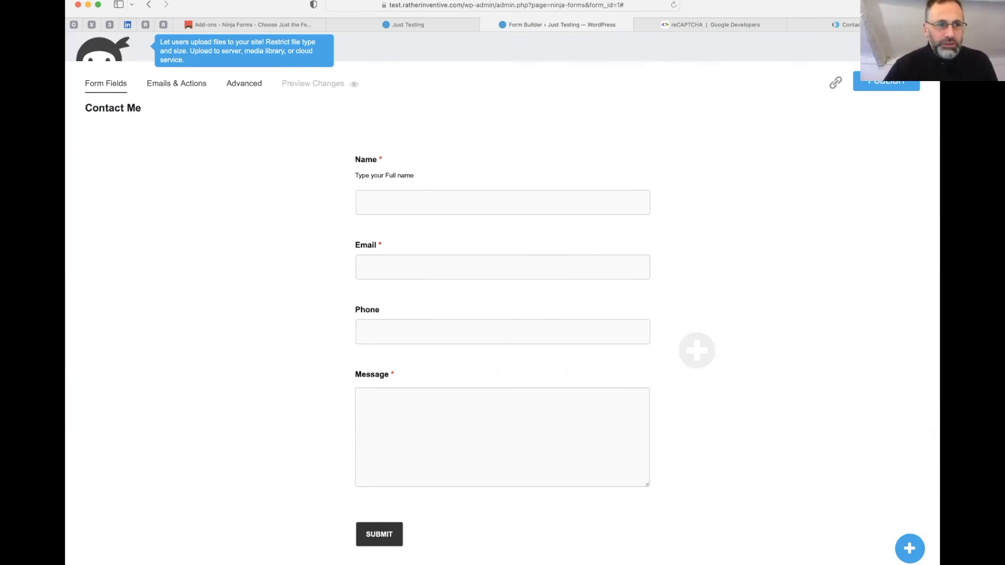
Make the Phone field required.
left_click(606, 314)
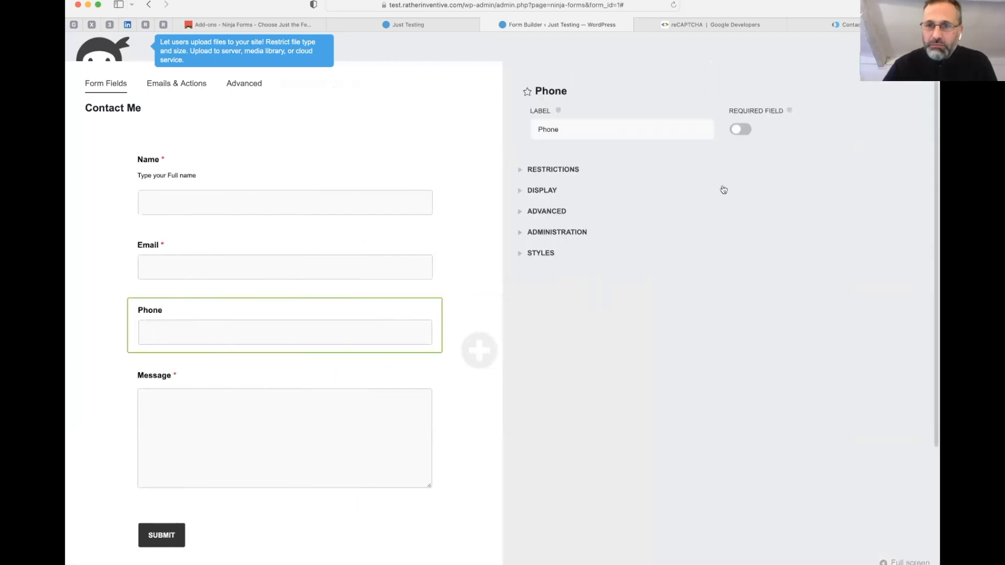
left_click(737, 132)
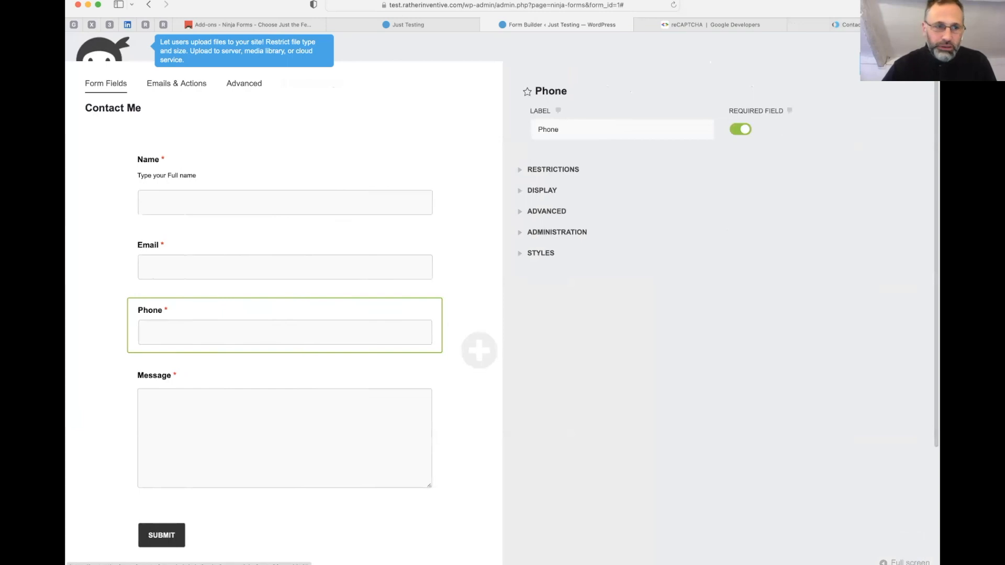
left_click(889, 65)
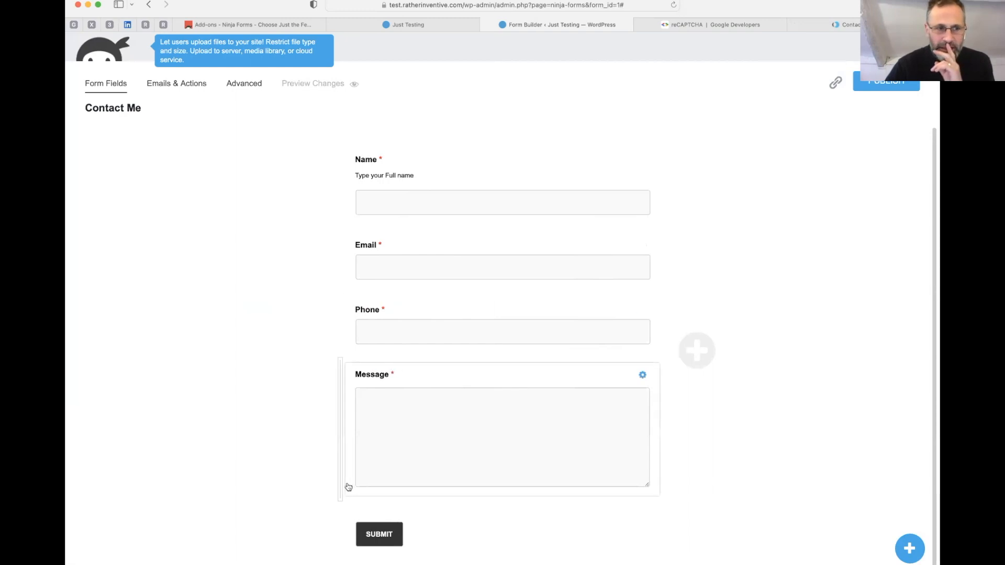
Change the submit button's label to "Send Call Back Request" and publish the Contact Me form.
left_click(381, 534)
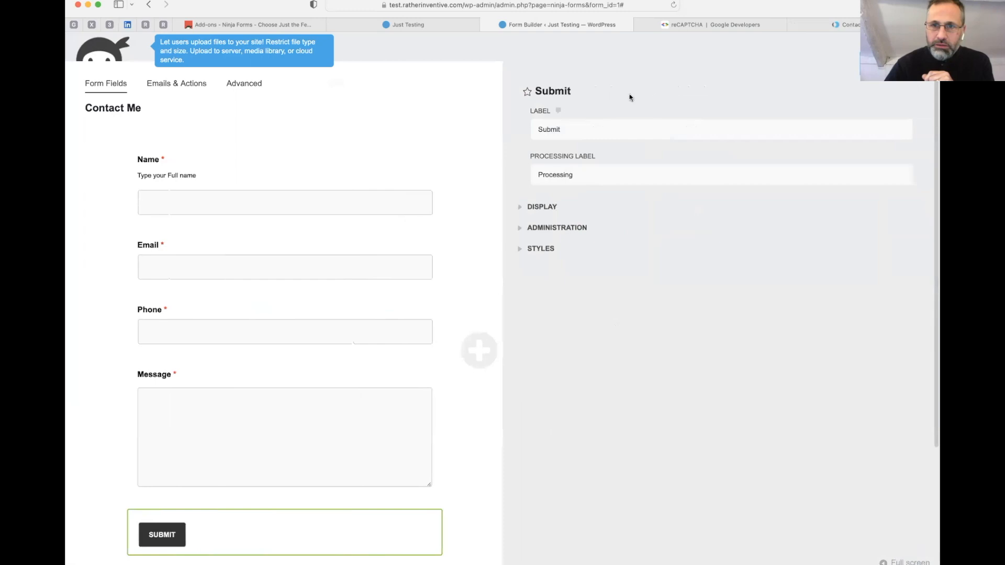
left_click(608, 137)
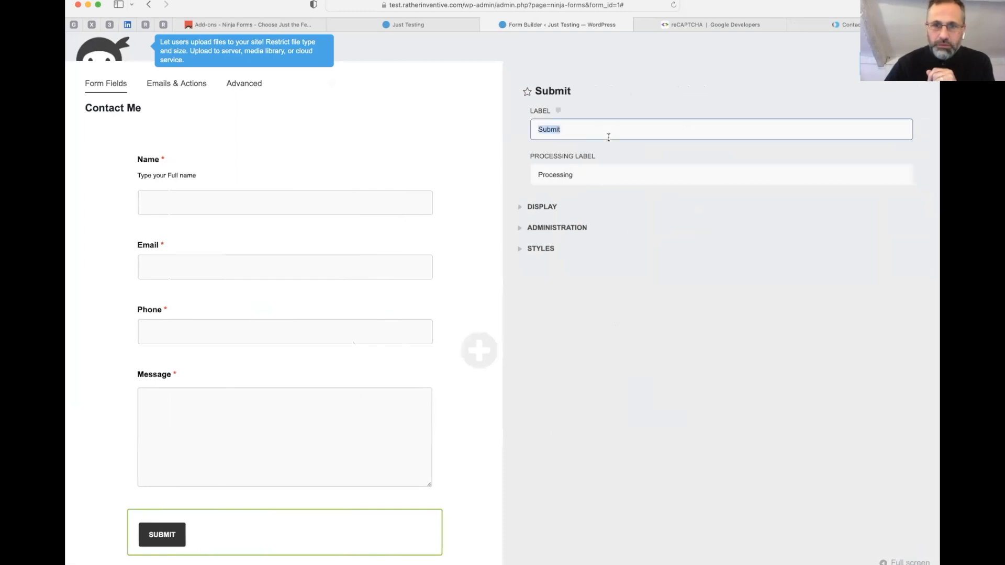
type("Send")
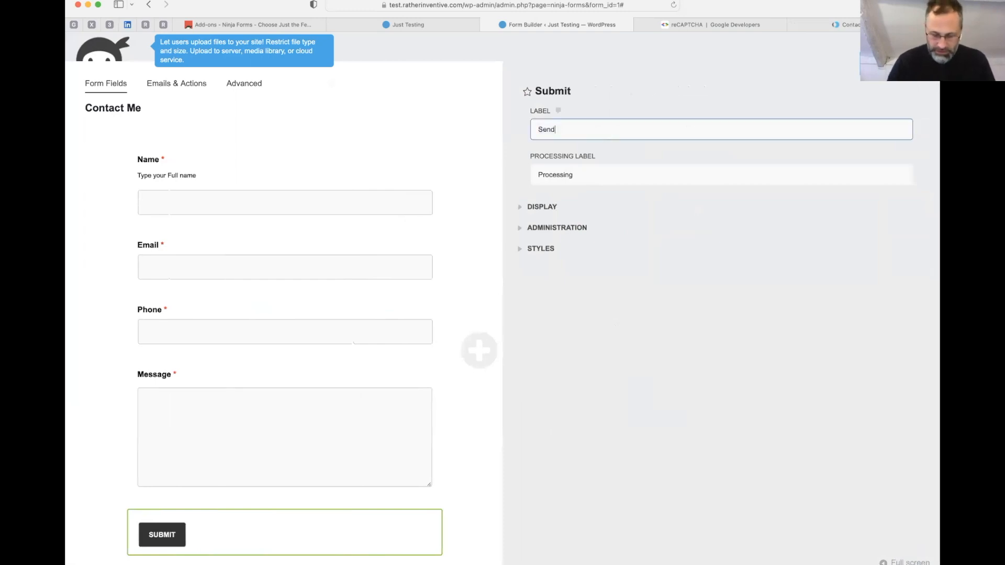
type(" Call Back")
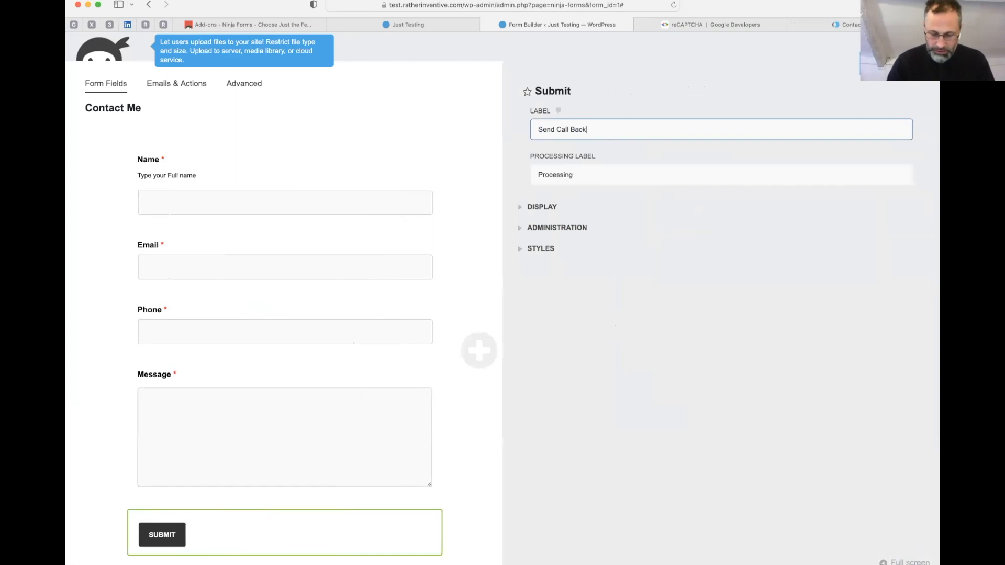
type(" Request")
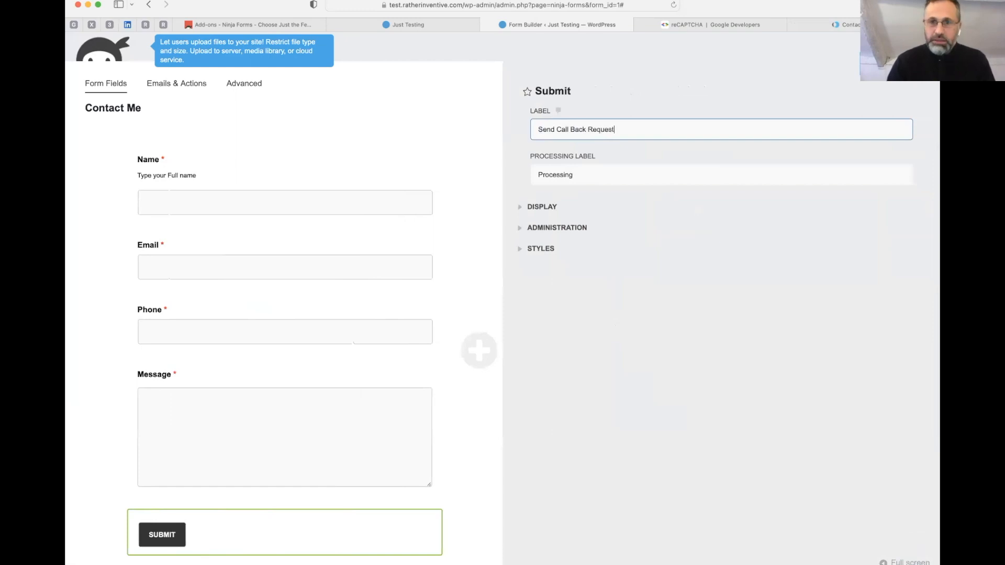
left_click(884, 66)
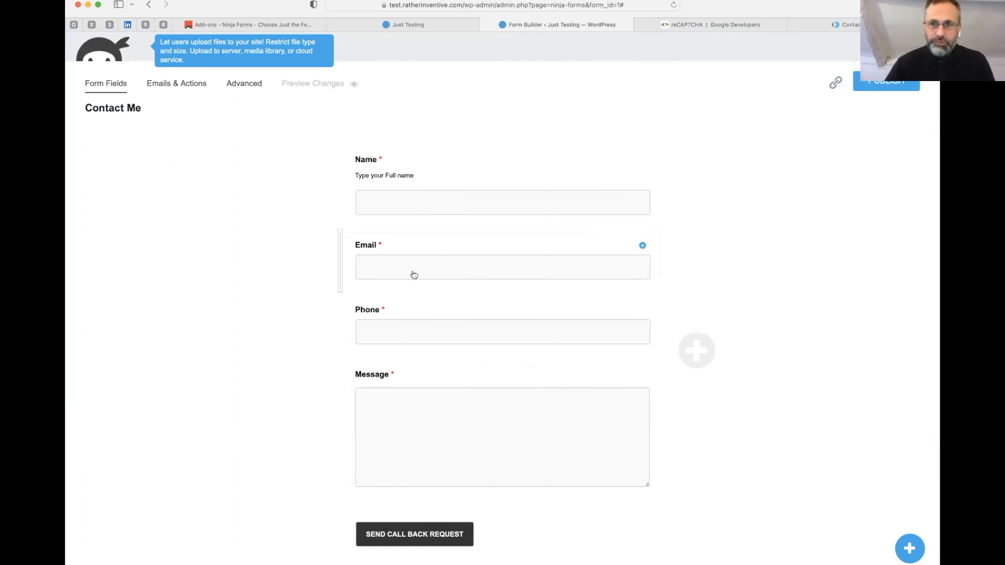
left_click(874, 84)
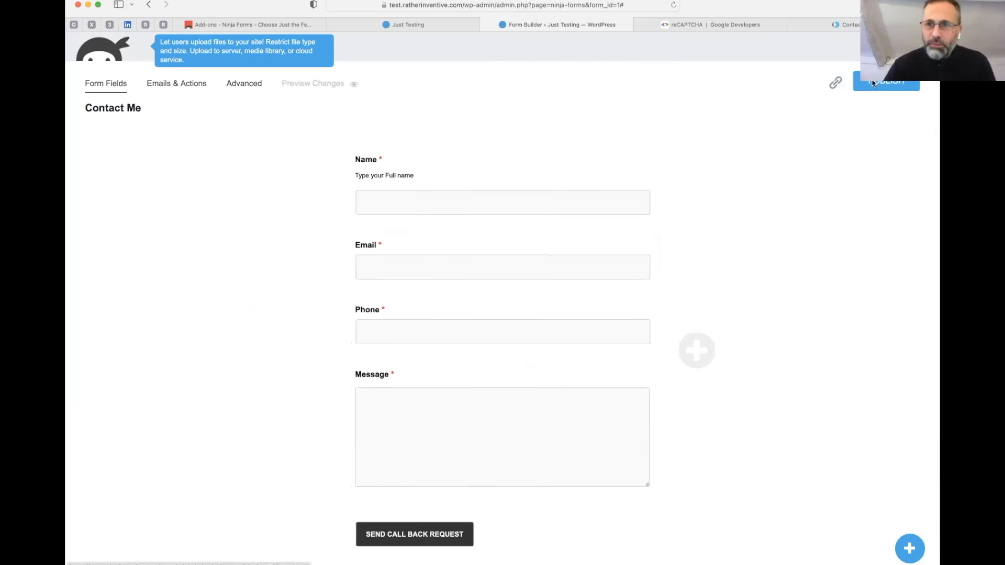
Open the test site's Contact page and check the published form's fields, submit button and required-field behaviour.
left_click(420, 26)
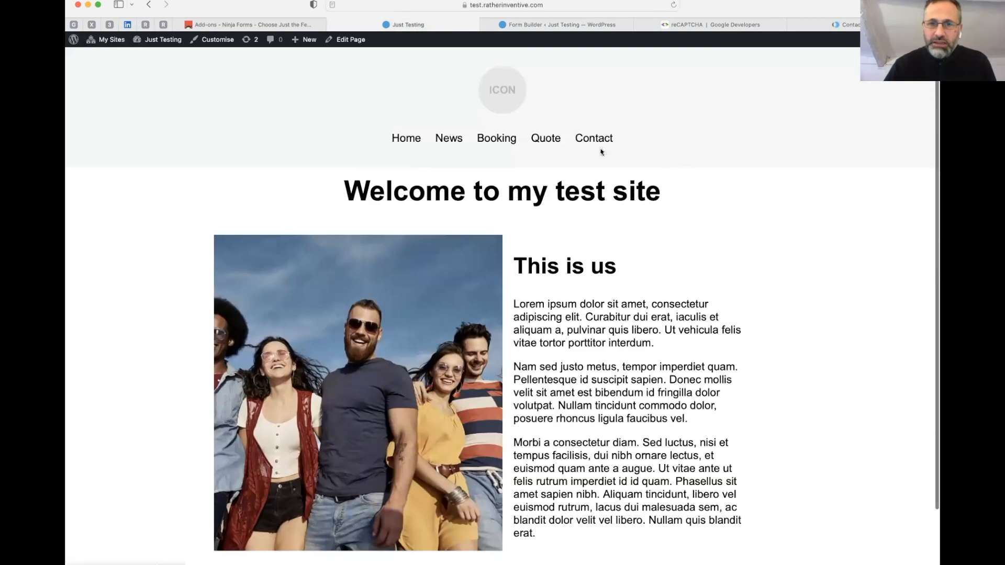
left_click(585, 139)
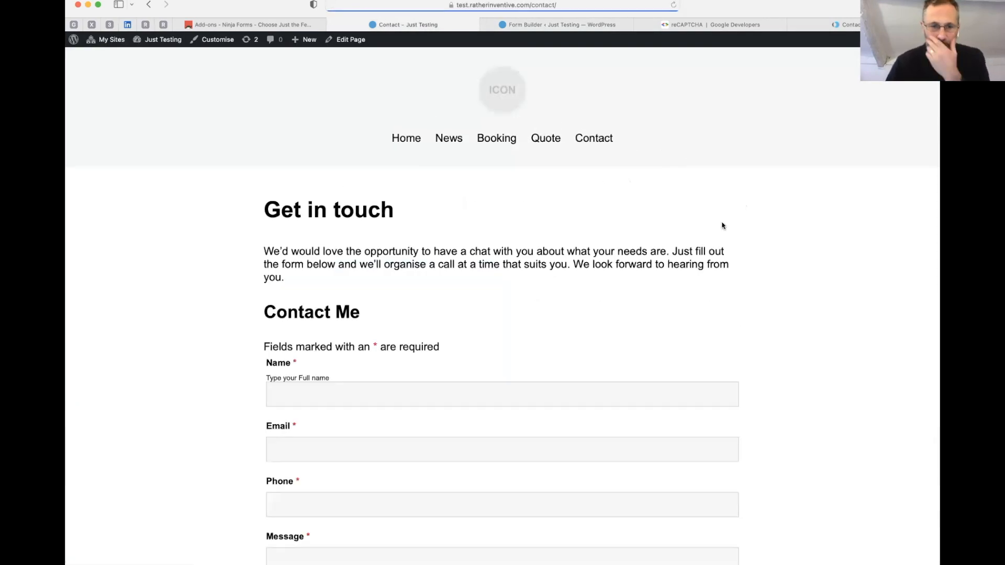
scroll(724, 225, "down", 5)
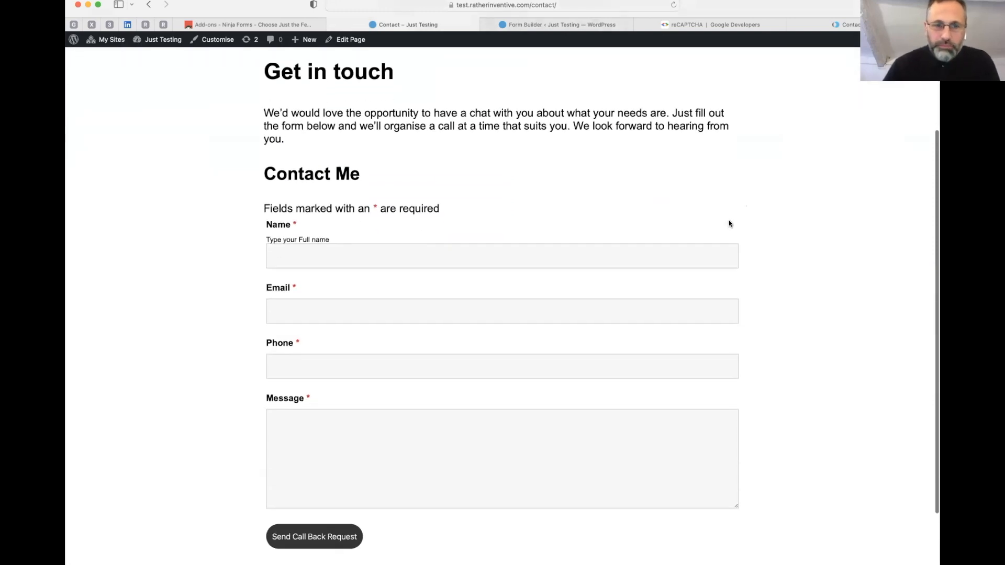
left_click(329, 247)
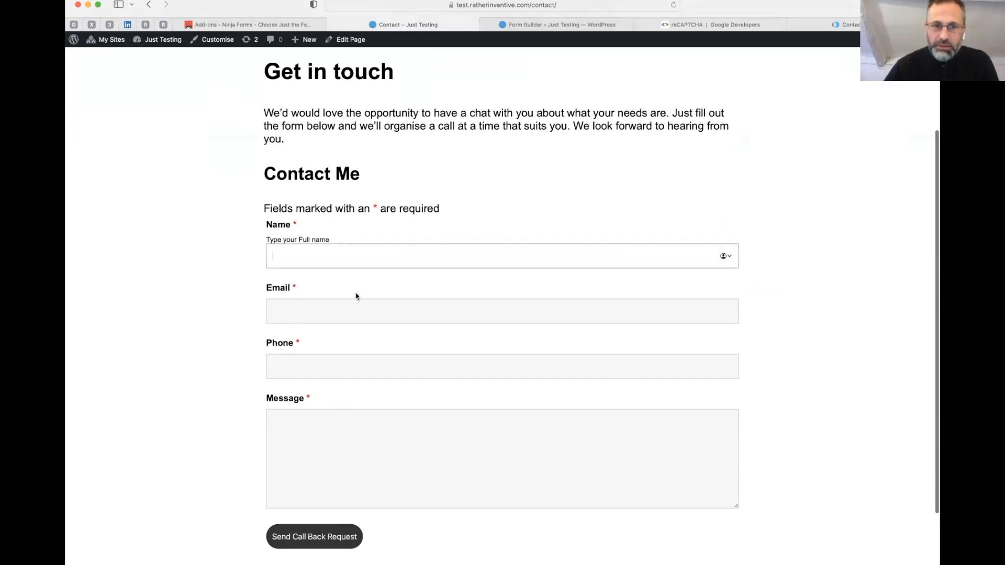
left_click_drag(287, 209, 387, 213)
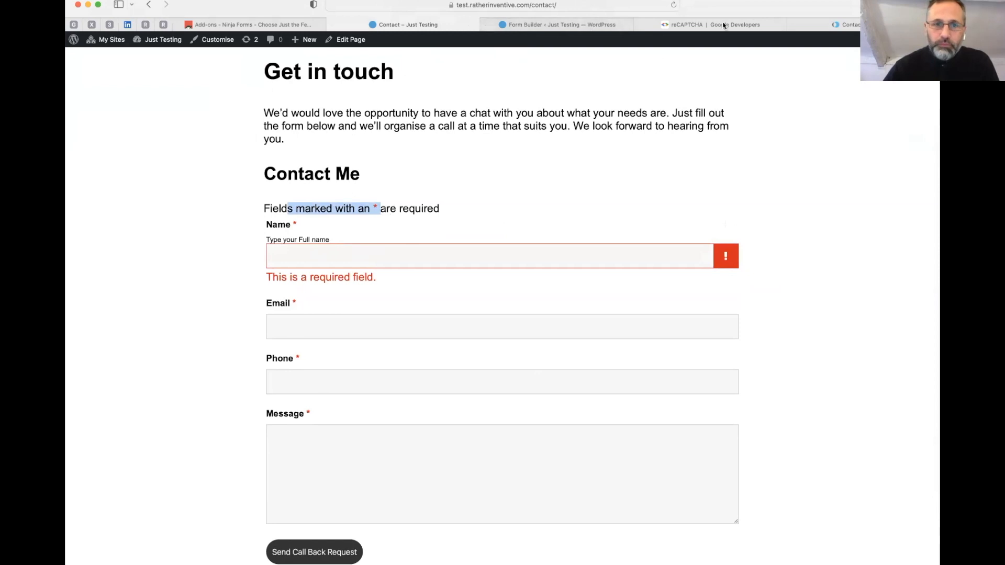
Return to the form builder and turn off the Email Confirmation action in the form's emails and actions.
left_click(602, 23)
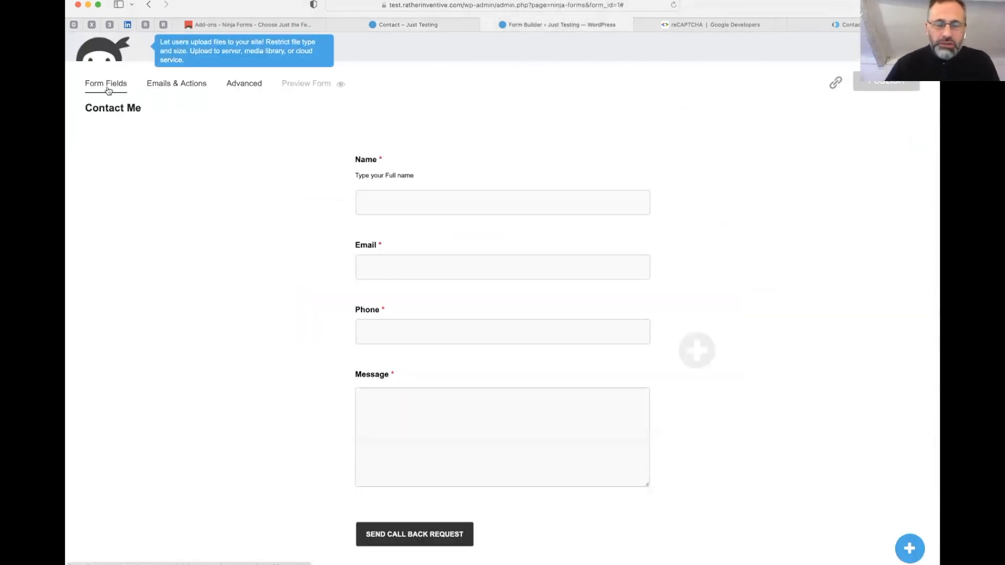
left_click(169, 86)
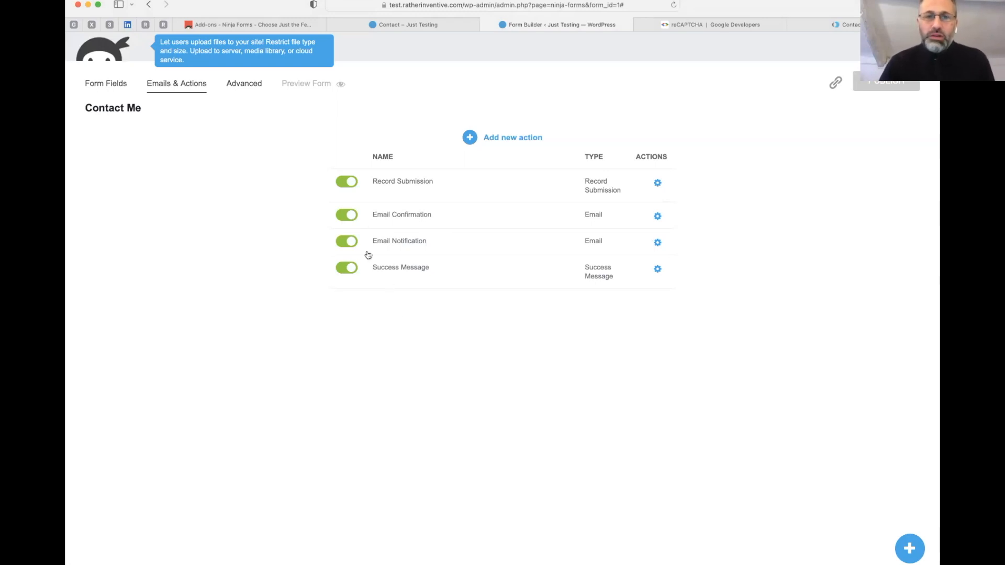
left_click(339, 217)
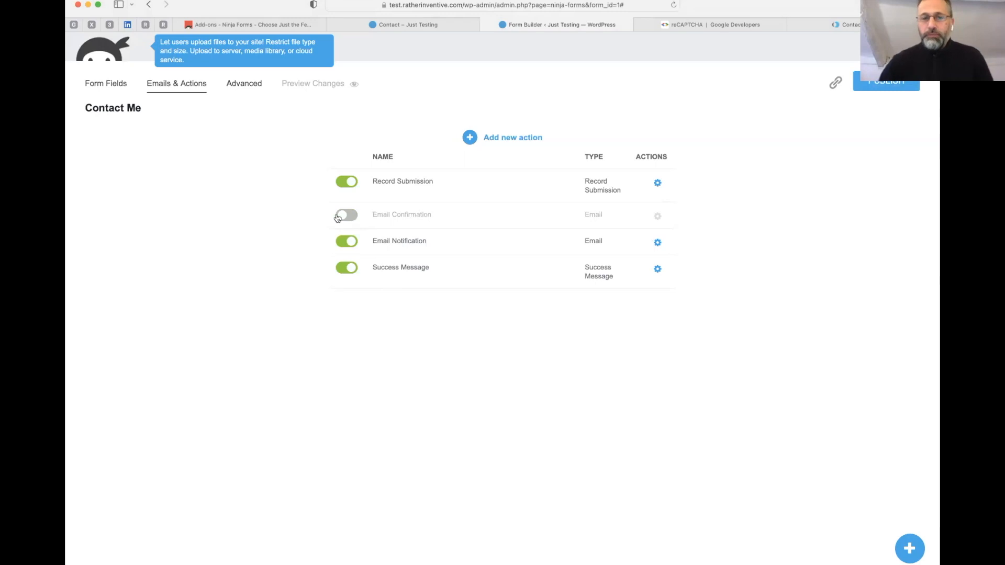
Open the Email Confirmation action and examine its recipient, subject and email message settings.
left_click(384, 217)
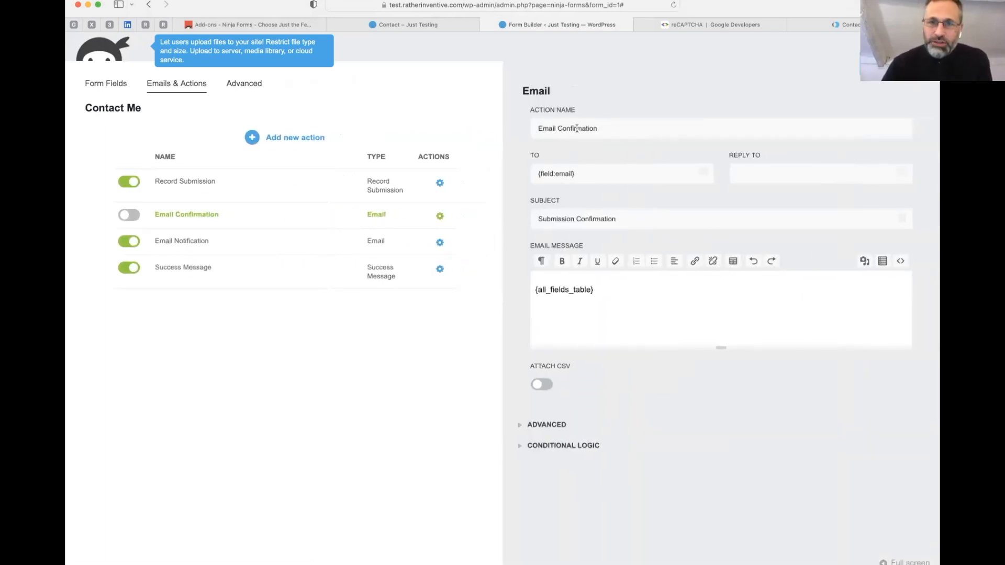
left_click(576, 174)
left_click_drag(575, 174, 538, 173)
left_click(556, 173)
triple_click(552, 218)
left_click(641, 309)
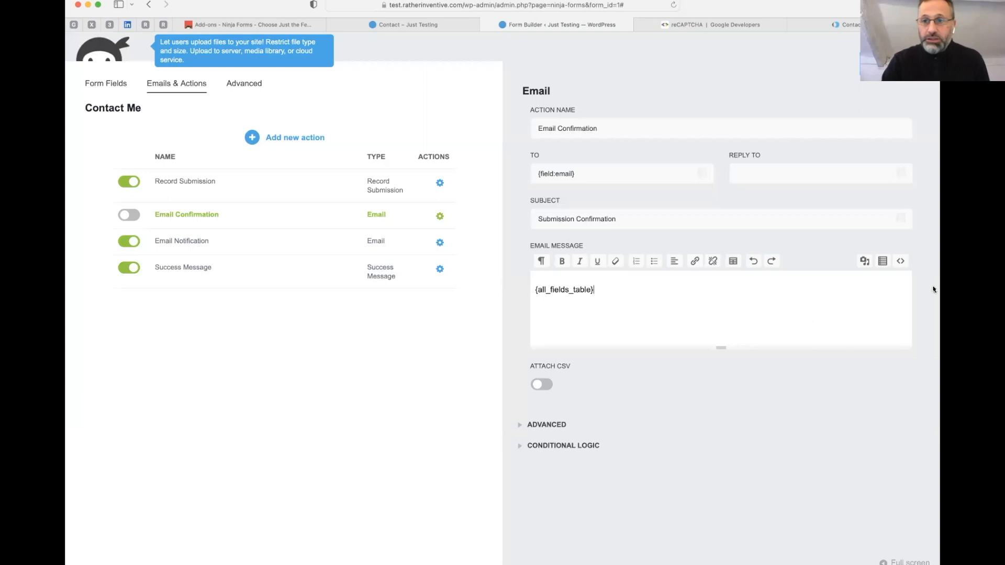
Try adding the Name field's merge tag after the fields table in the Email Confirmation message, and remove it again.
left_click(882, 262)
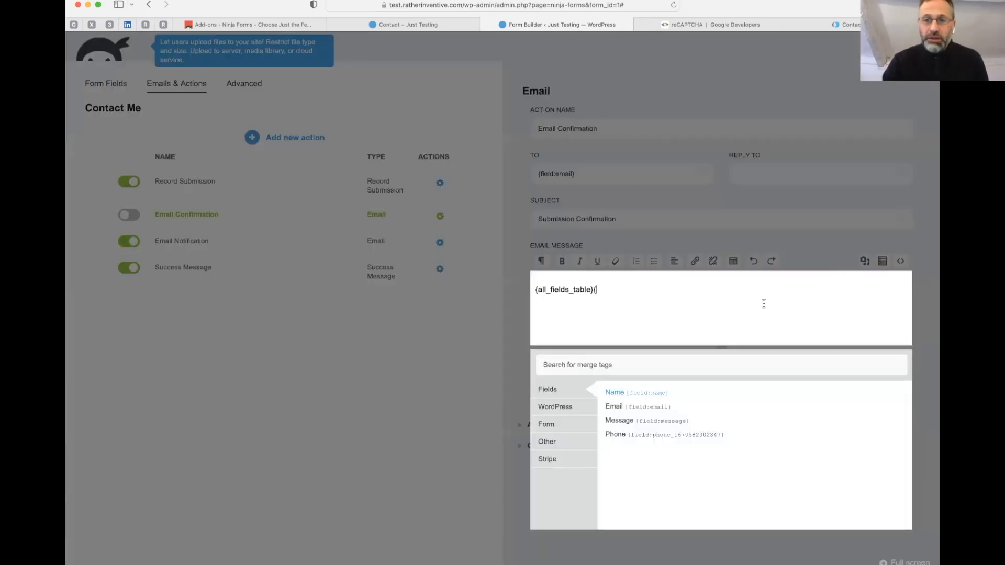
left_click(615, 392)
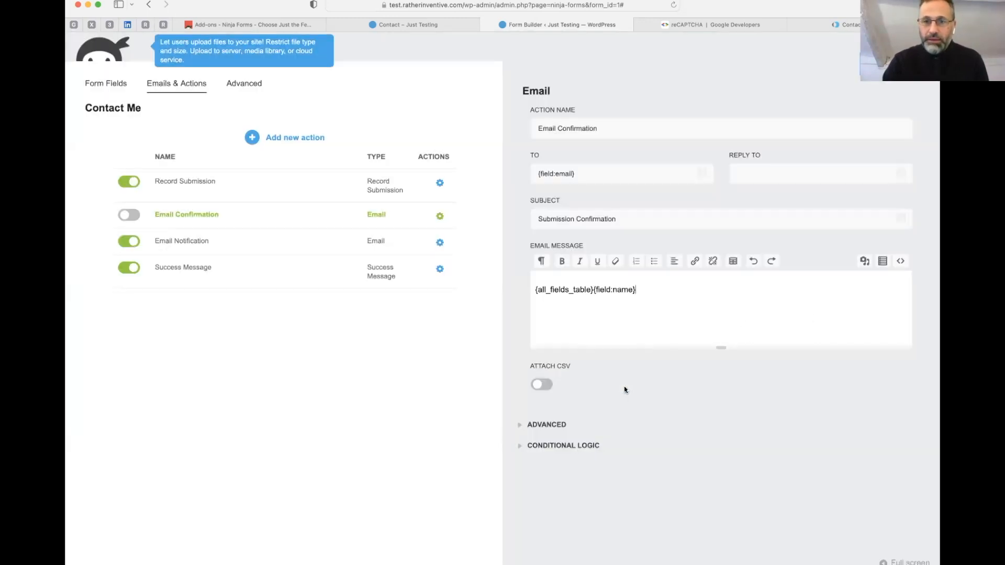
key("BackSpace")
key("BackSpace")
key("BackSpace")
key("BackSpace")
key("BackSpace")
key("BackSpace")
key("BackSpace")
key("BackSpace")
key("BackSpace")
key("BackSpace")
key("BackSpace")
key("BackSpace")
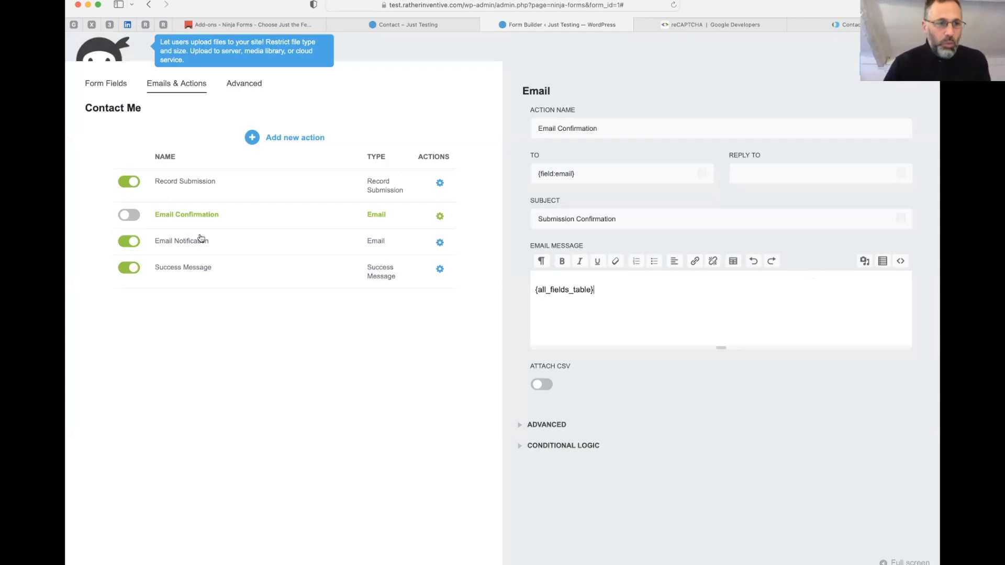
Replace the Success Message action's text with "Thank you, we'll be in touch" and close its settings.
left_click(178, 270)
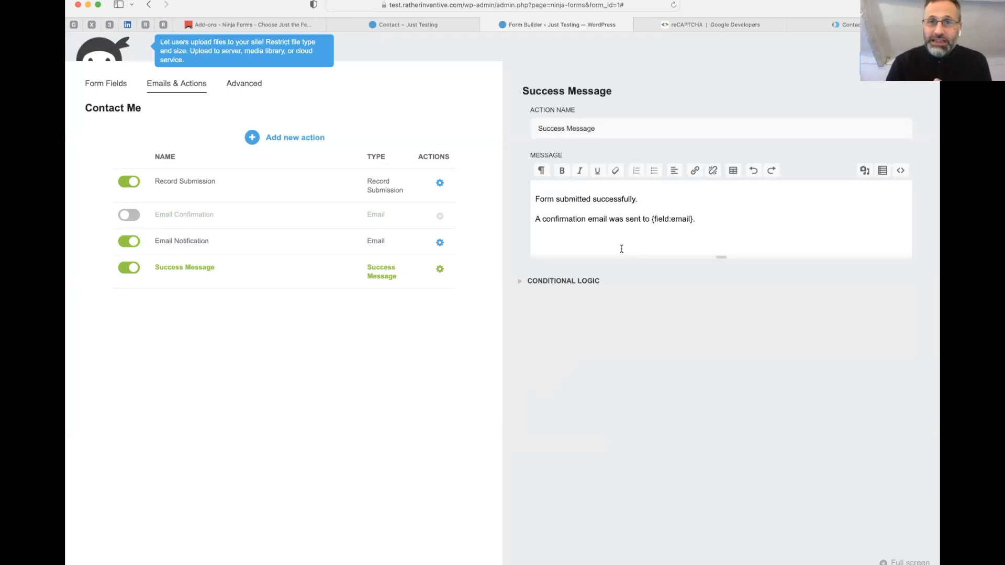
key("super+a")
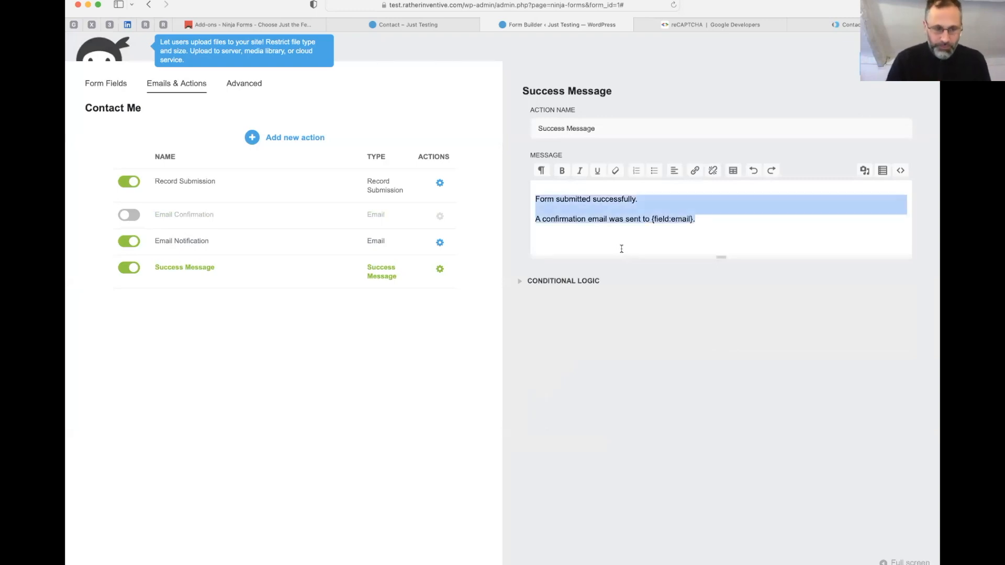
type("Thank you")
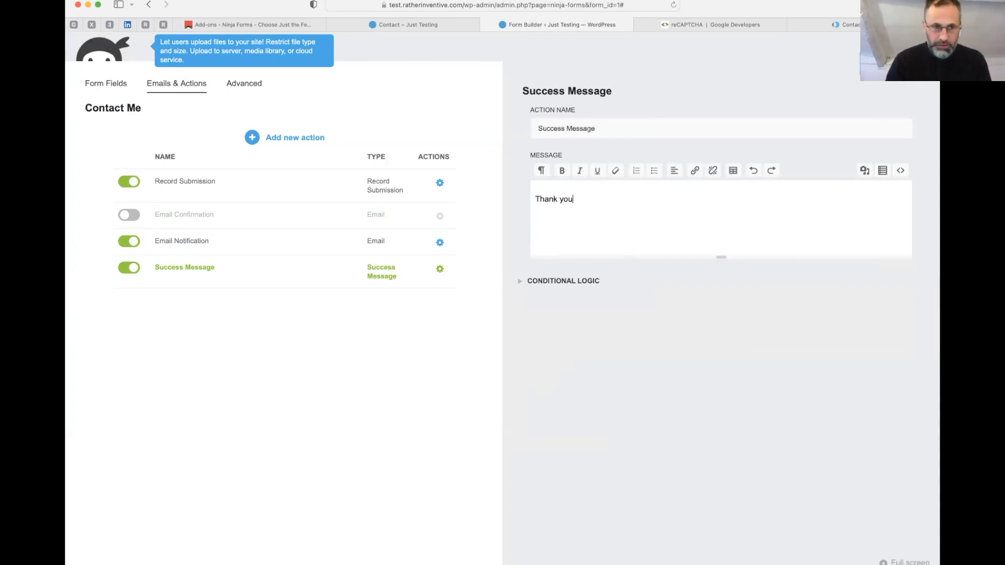
type(", we'll be ")
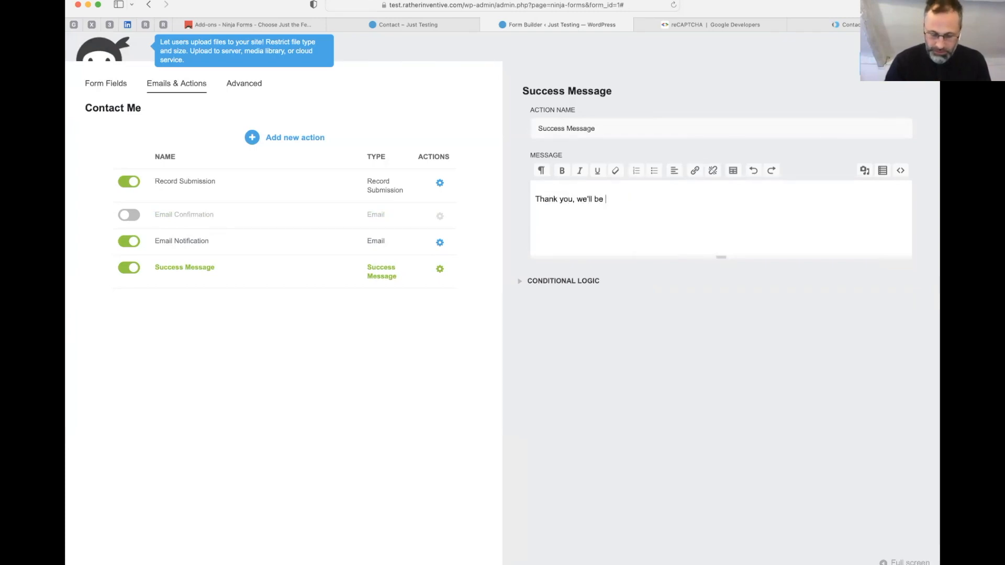
type("in touch")
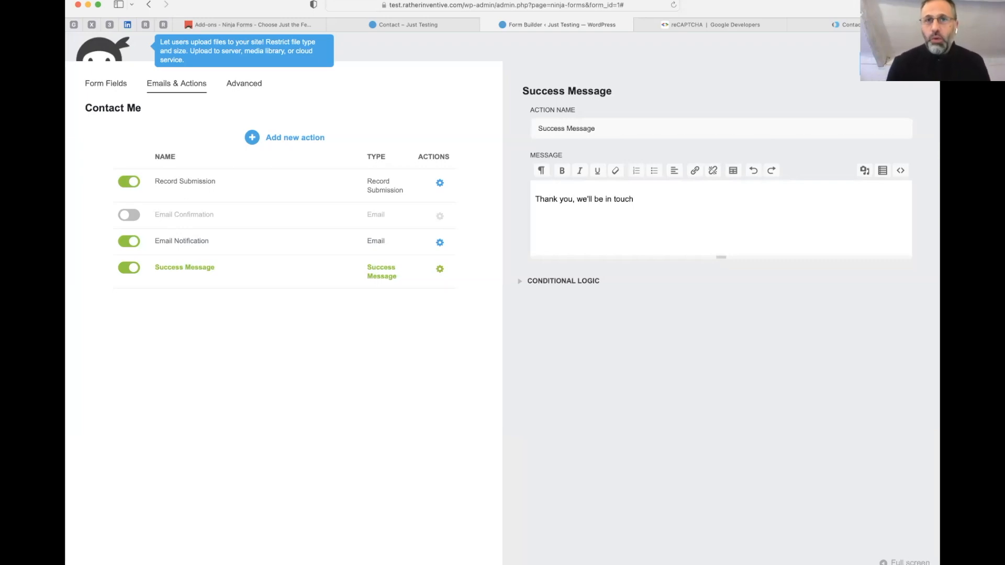
left_click(890, 68)
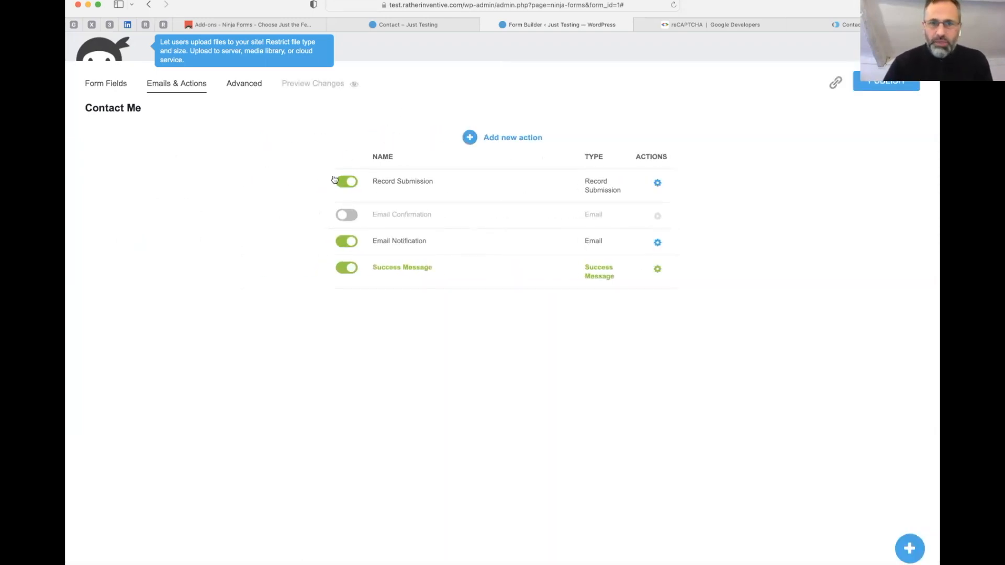
Turn on submission expiry in the Record Submission action's advanced settings and set it to 30 days.
left_click(393, 184)
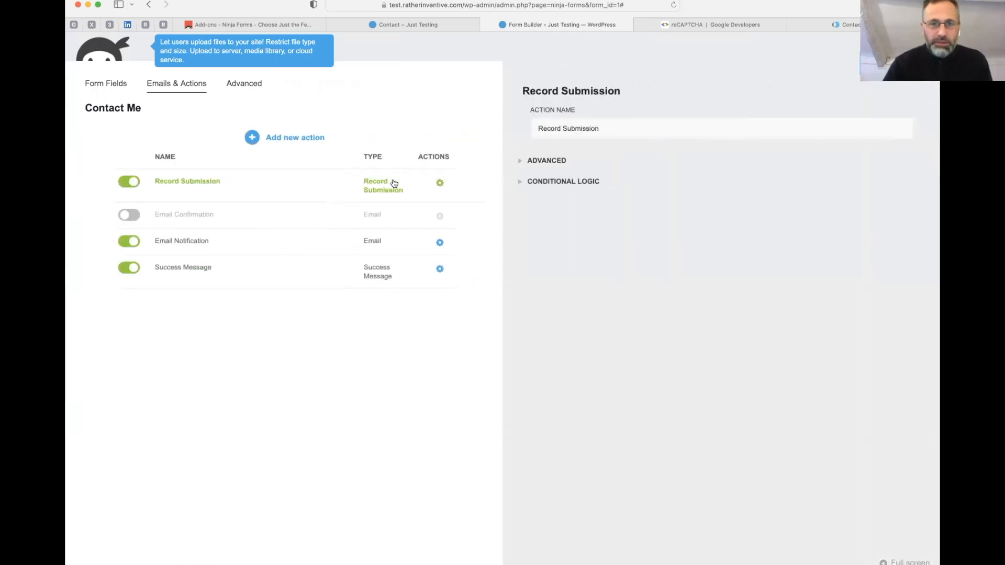
left_click(534, 160)
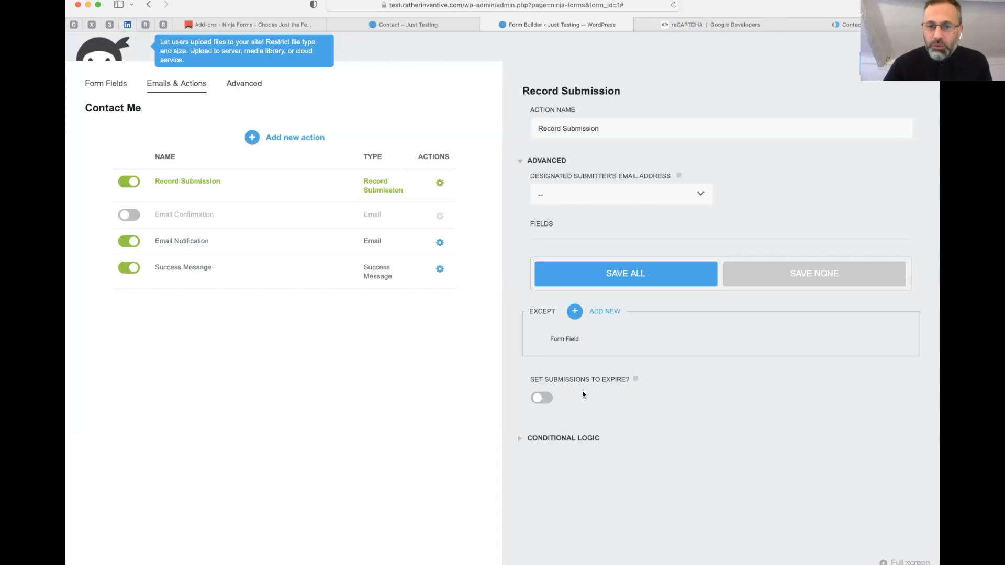
left_click(537, 399)
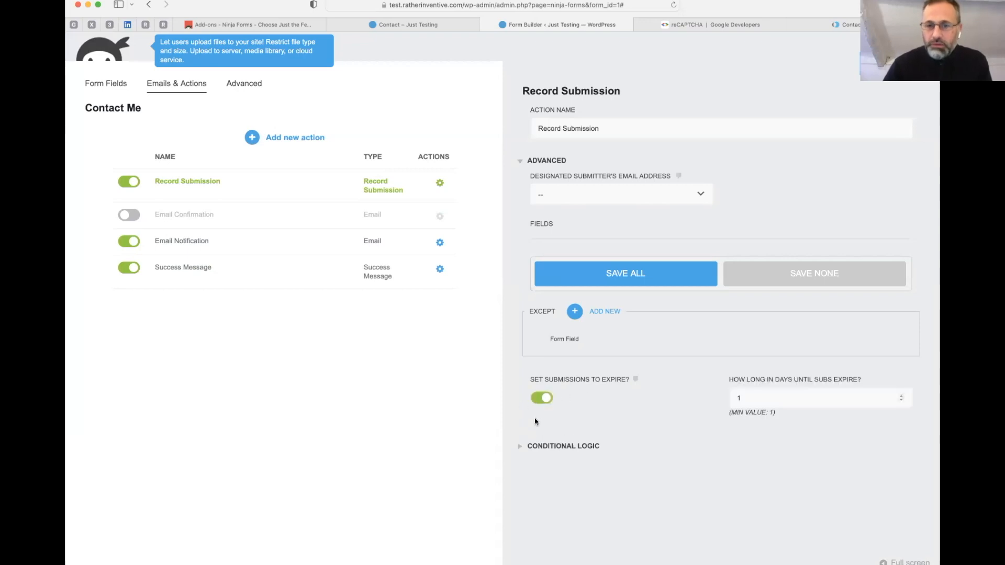
left_click(799, 396)
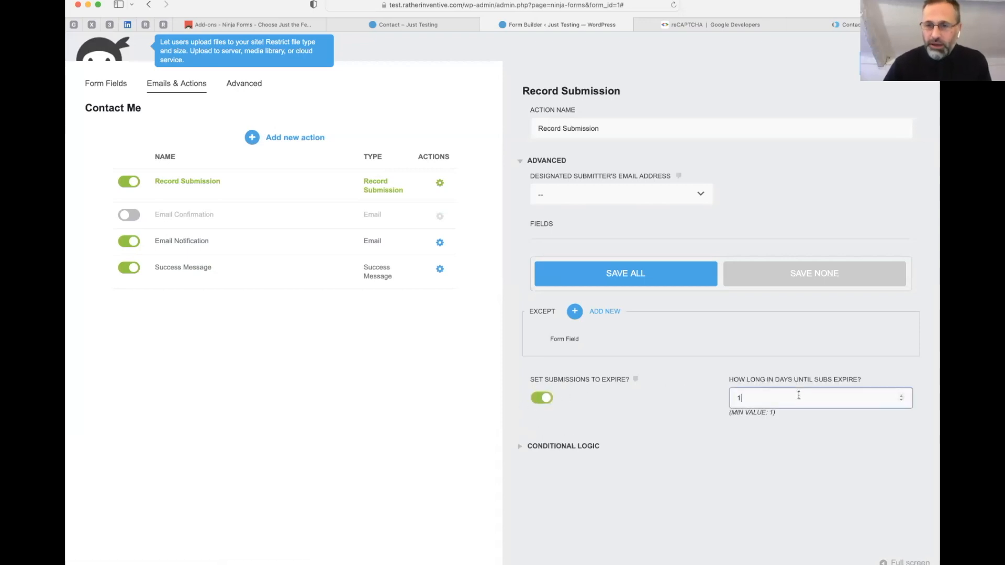
key("BackSpace")
type("230")
key("BackSpace")
key("BackSpace")
key("BackSpace")
type("30")
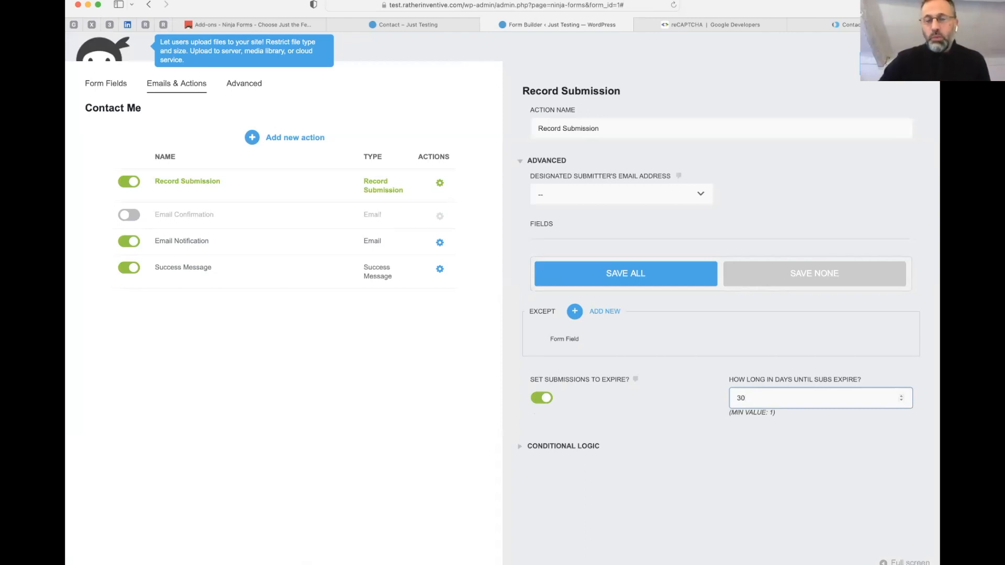
Change the Record Submission action's expiry period to 90 days and close its settings.
left_click_drag(800, 395, 593, 382)
type("90")
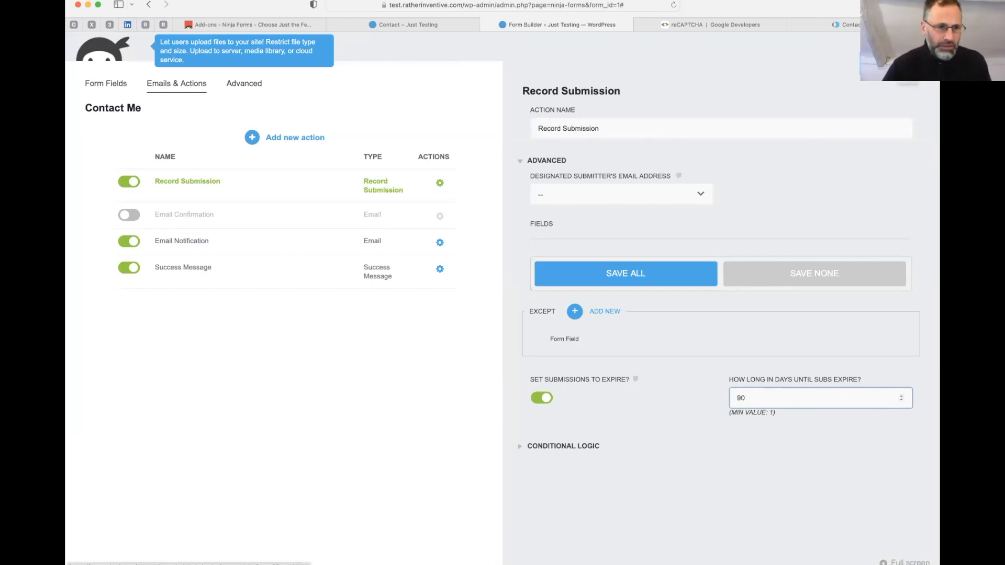
left_click(908, 77)
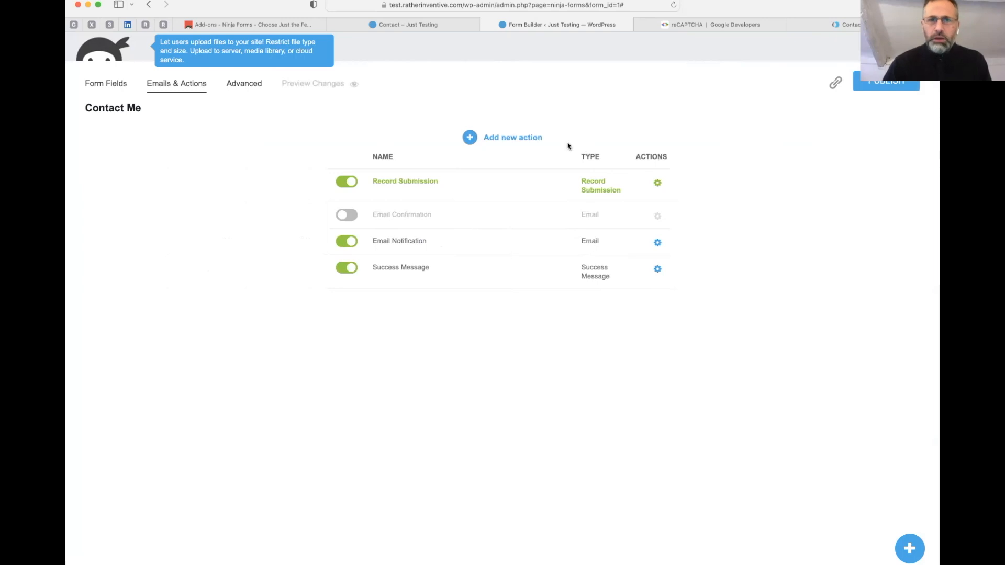
Check the form title on the Contact page and turn off Display Form Title in the form's advanced display settings.
left_click(417, 25)
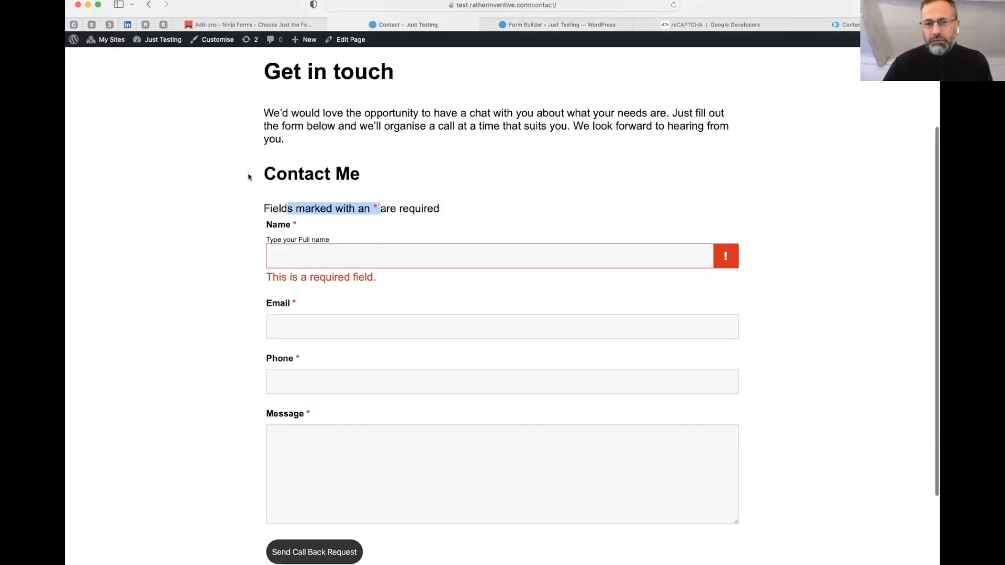
left_click_drag(264, 173, 393, 173)
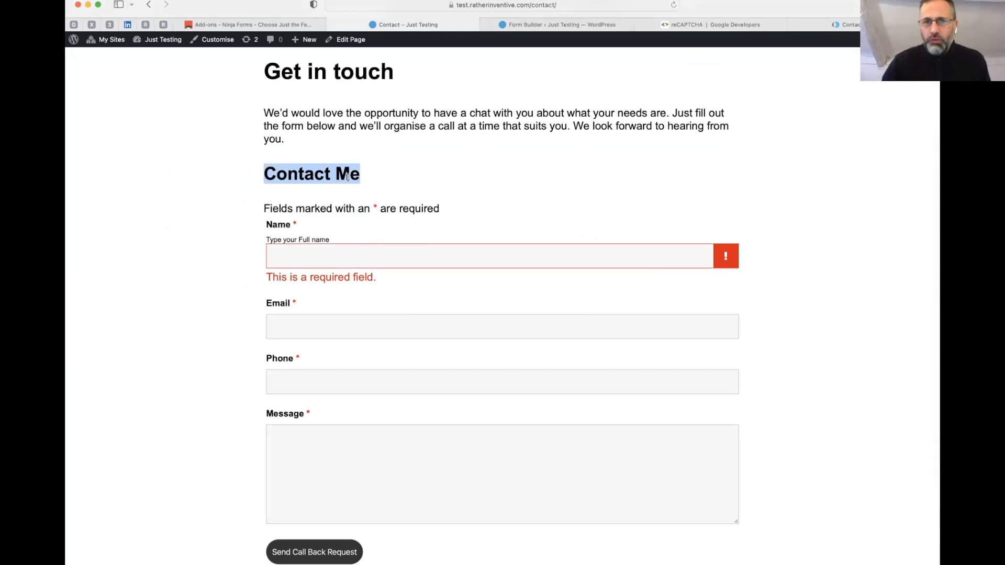
left_click(544, 24)
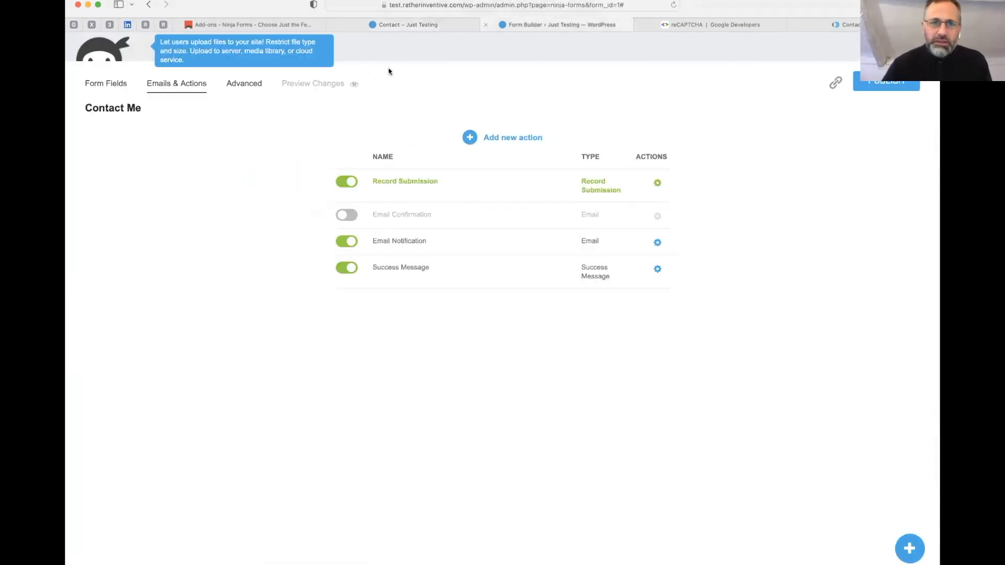
left_click(249, 85)
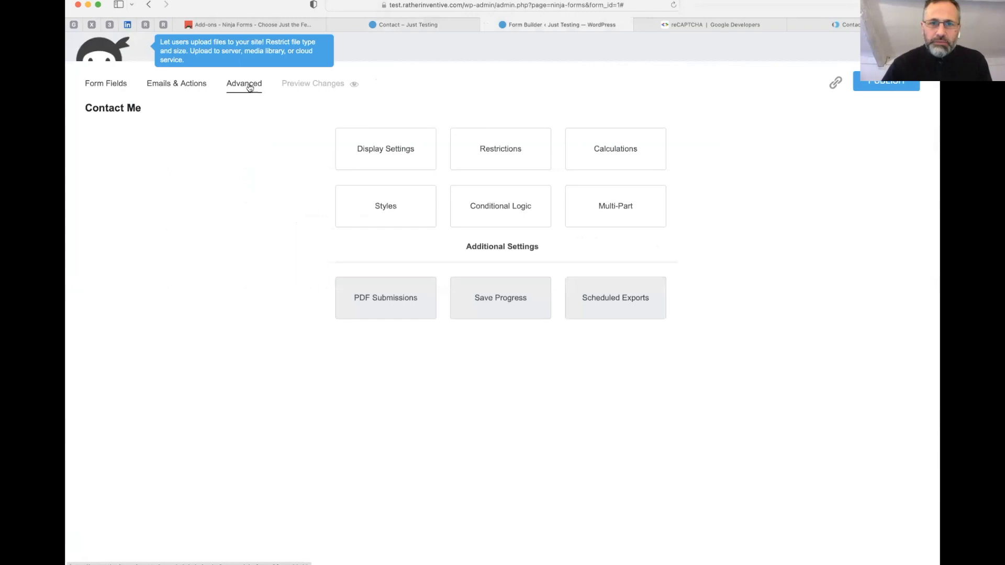
left_click(361, 152)
triple_click(714, 107)
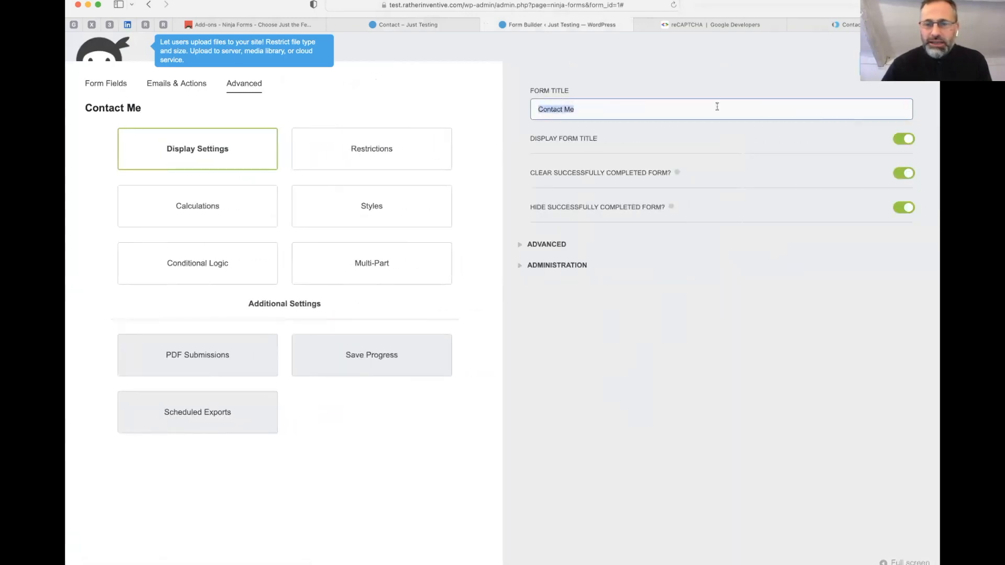
left_click(581, 109)
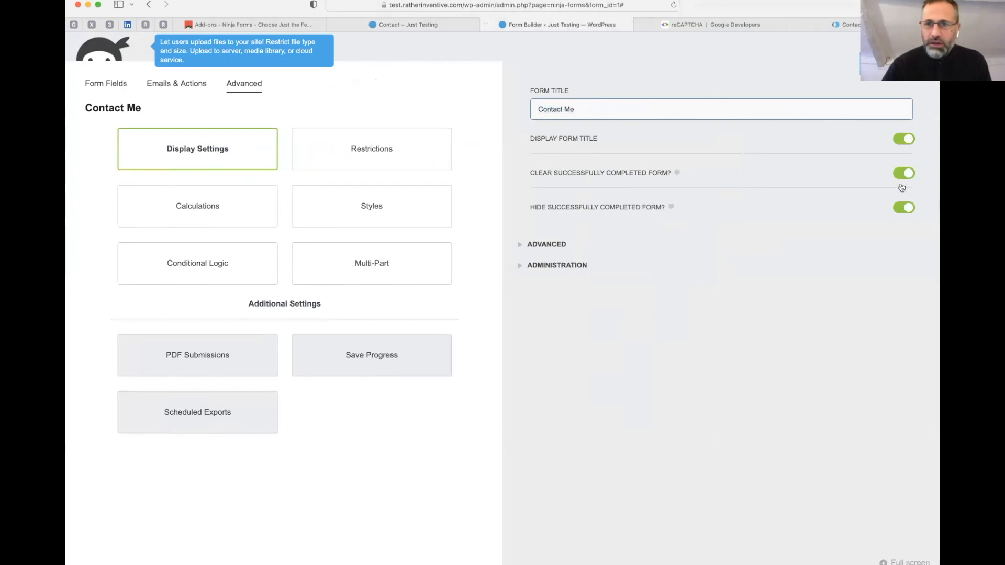
left_click(905, 141)
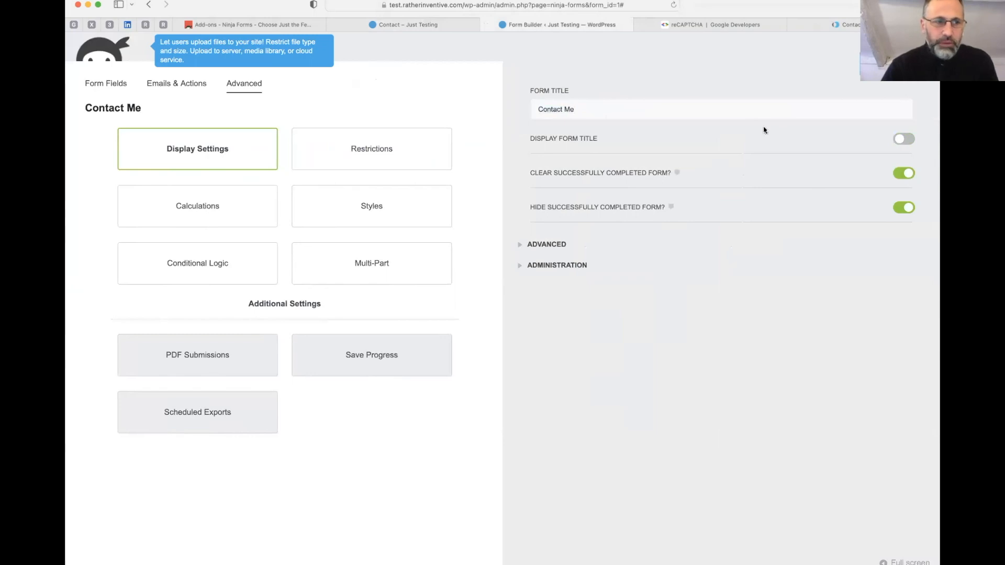
left_click(888, 64)
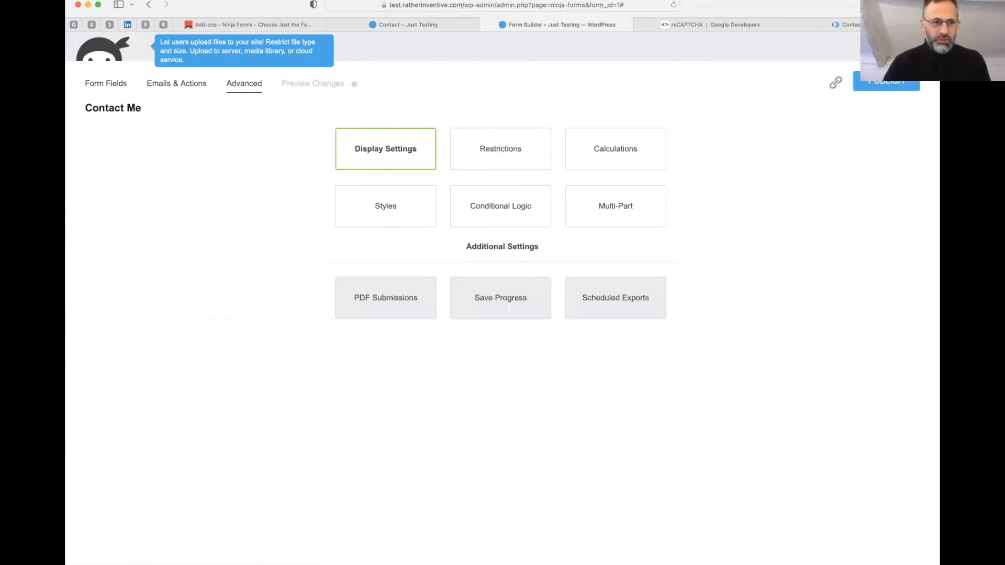
Publish the Contact Me form and reload the Contact page to check its title display.
left_click(887, 85)
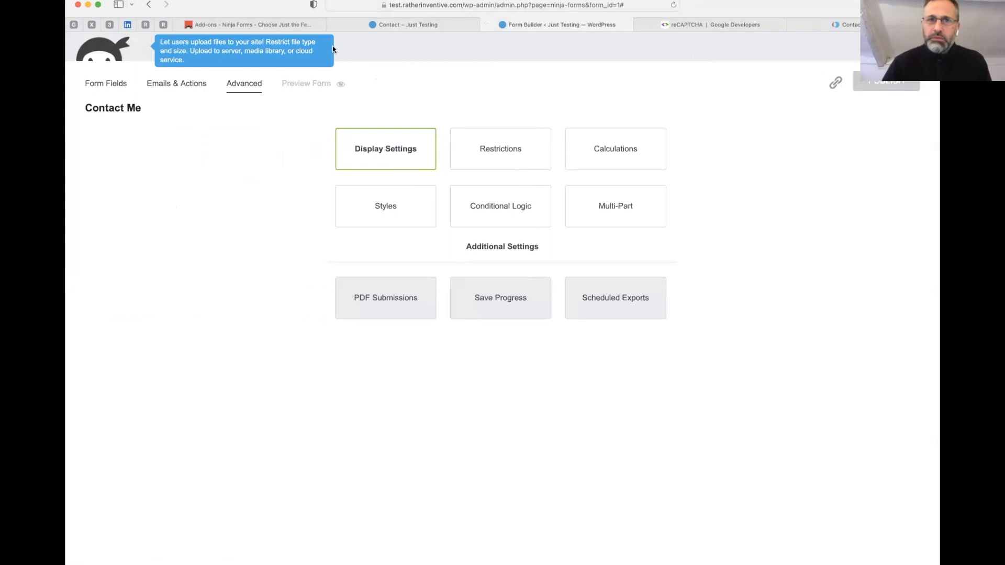
left_click(413, 25)
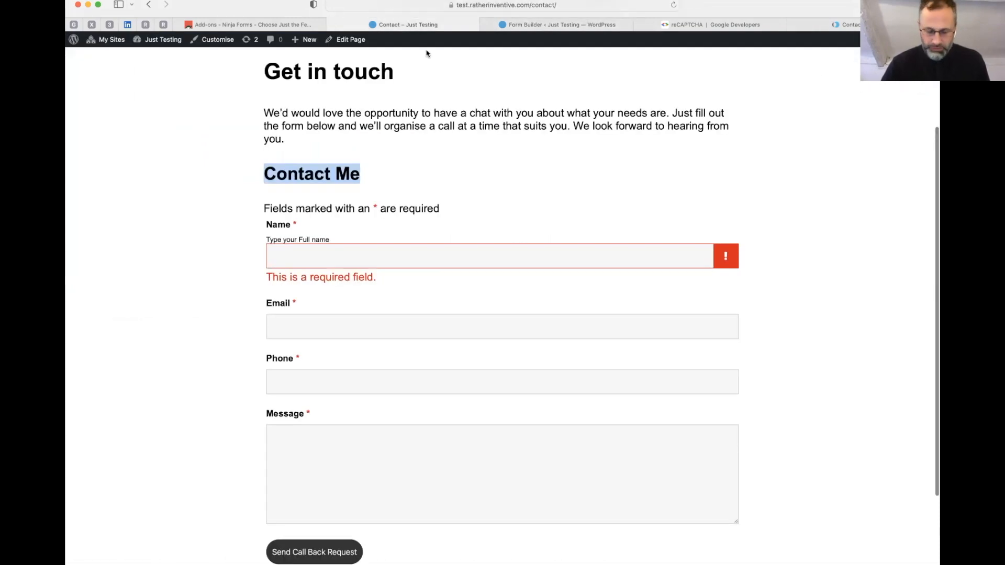
key("super+r")
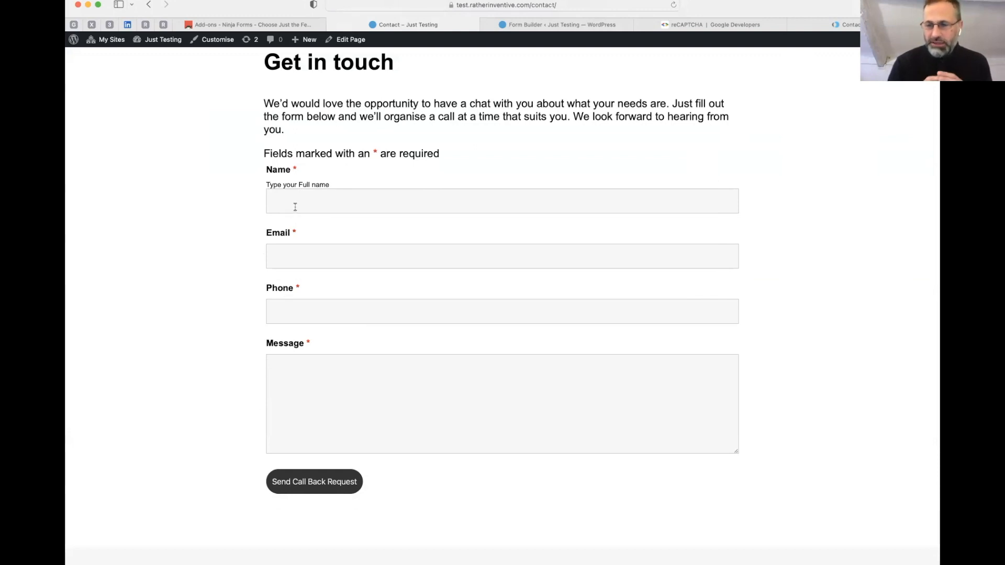
Back in the form builder, clear the Name field's description and set its placeholder to "Your Name".
left_click(568, 25)
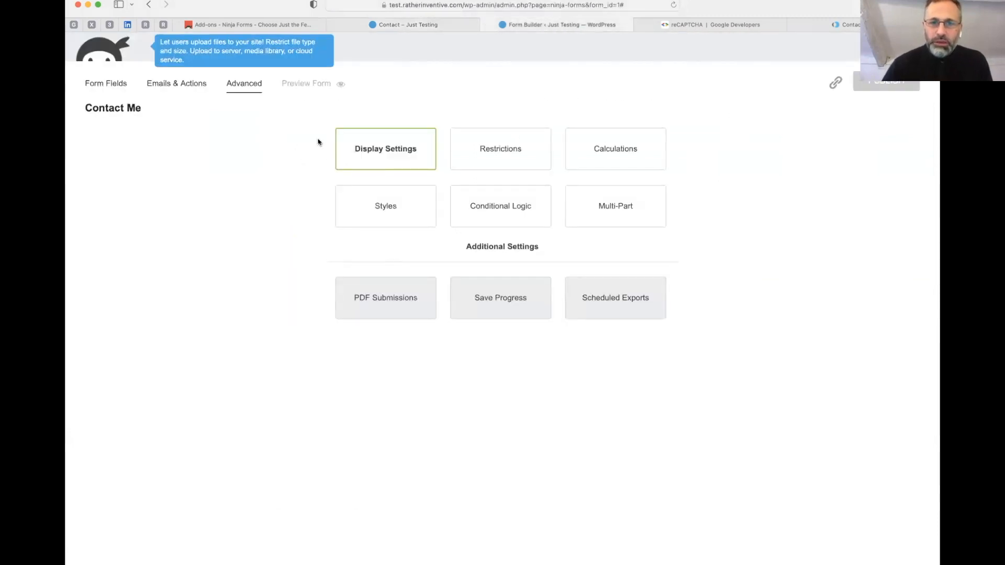
left_click(93, 84)
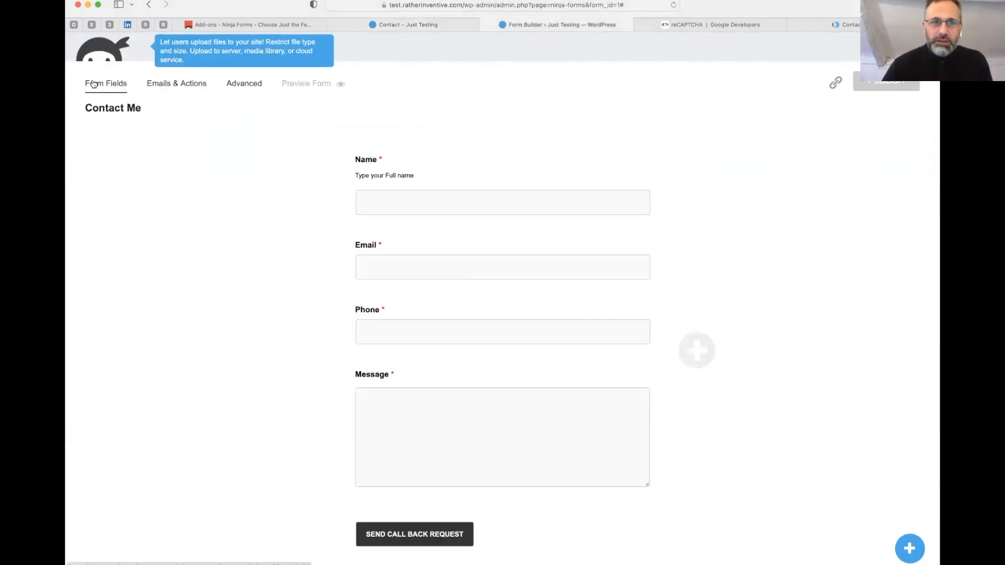
left_click(561, 189)
scroll(724, 505, "down", 5)
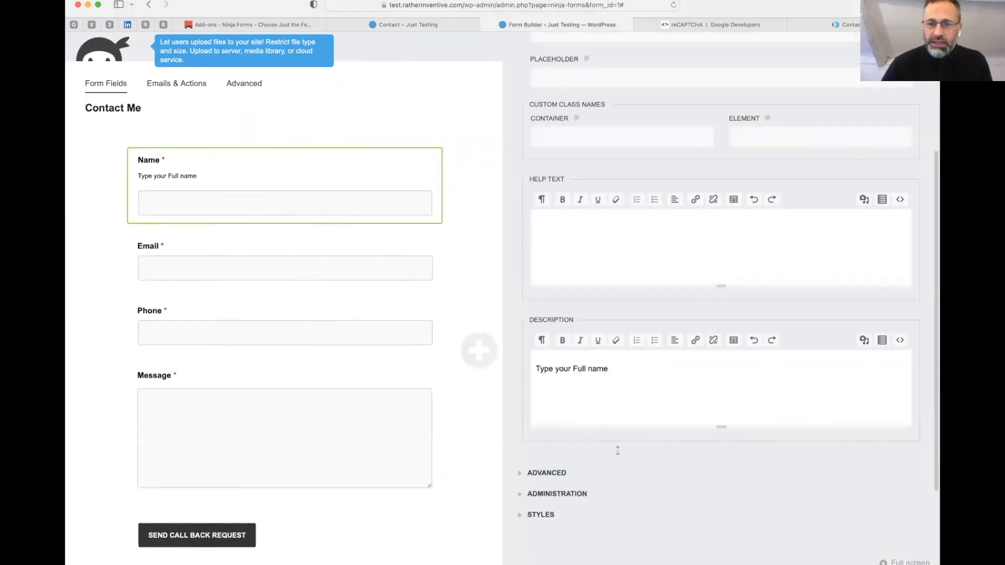
triple_click(612, 385)
key("BackSpace")
scroll(612, 384, "up", 5)
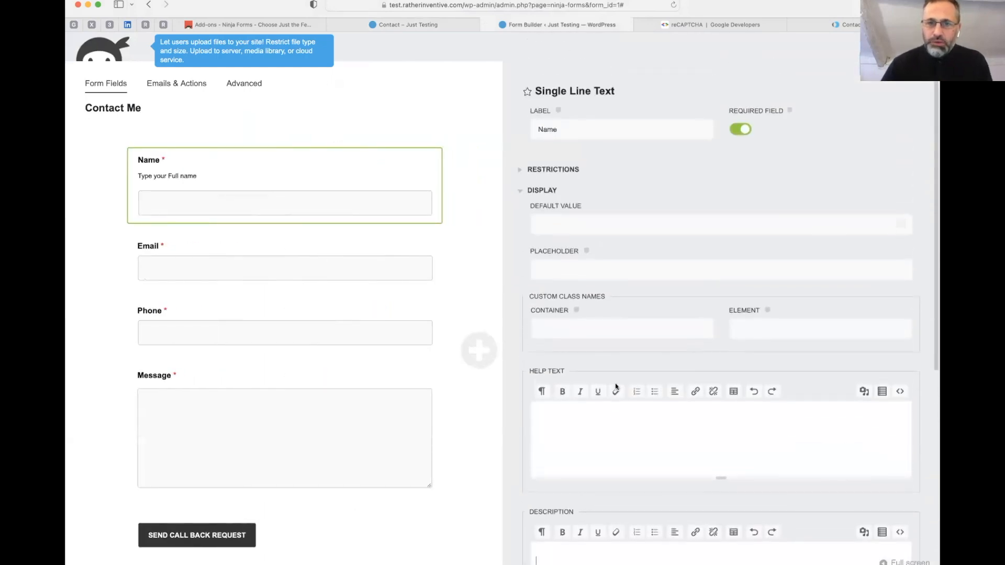
left_click(591, 270)
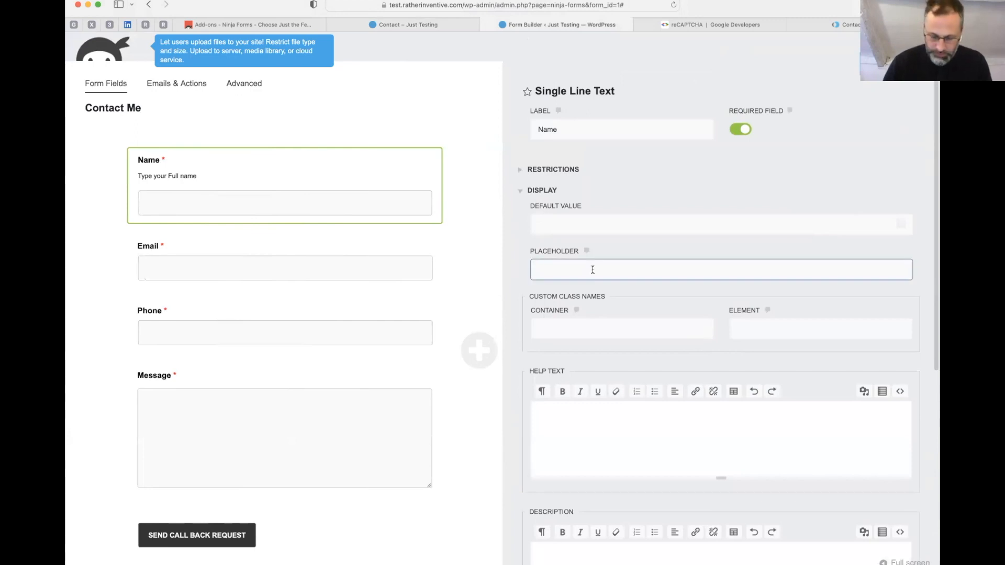
type("Your Name")
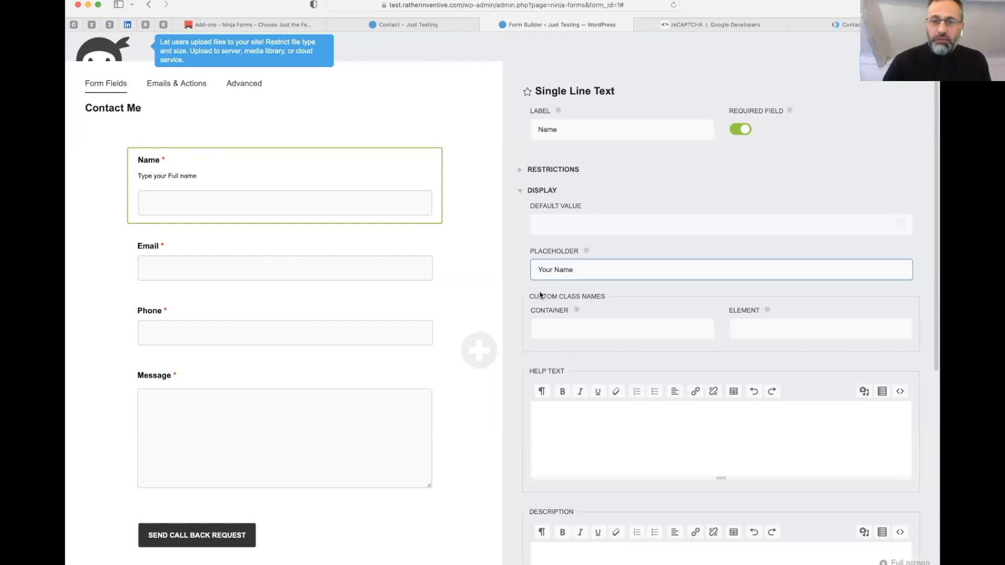
Set the Name field's label position to Hidden in its advanced settings and publish the Contact Me form.
scroll(527, 300, "down", 3)
scroll(527, 299, "down", 4)
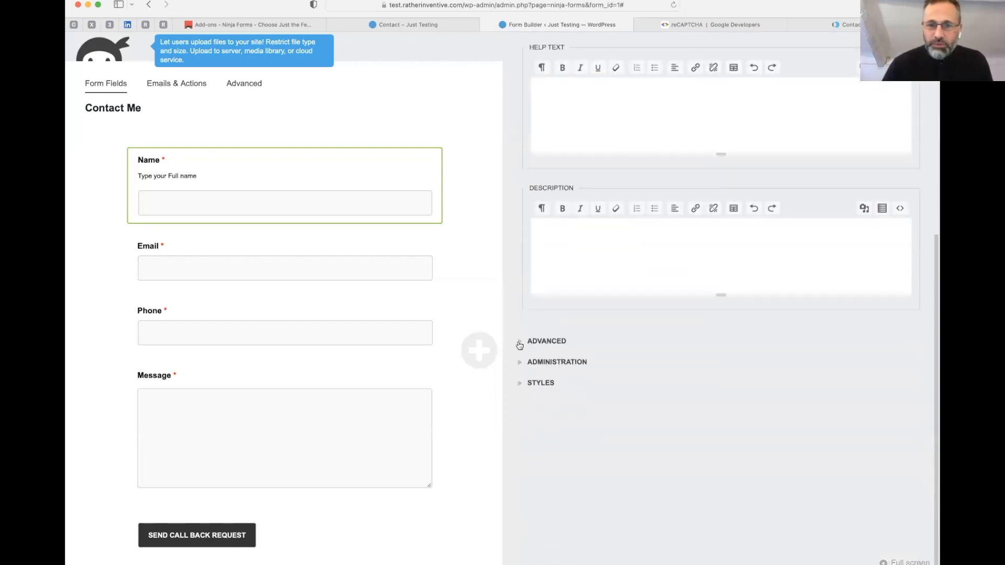
left_click(520, 343)
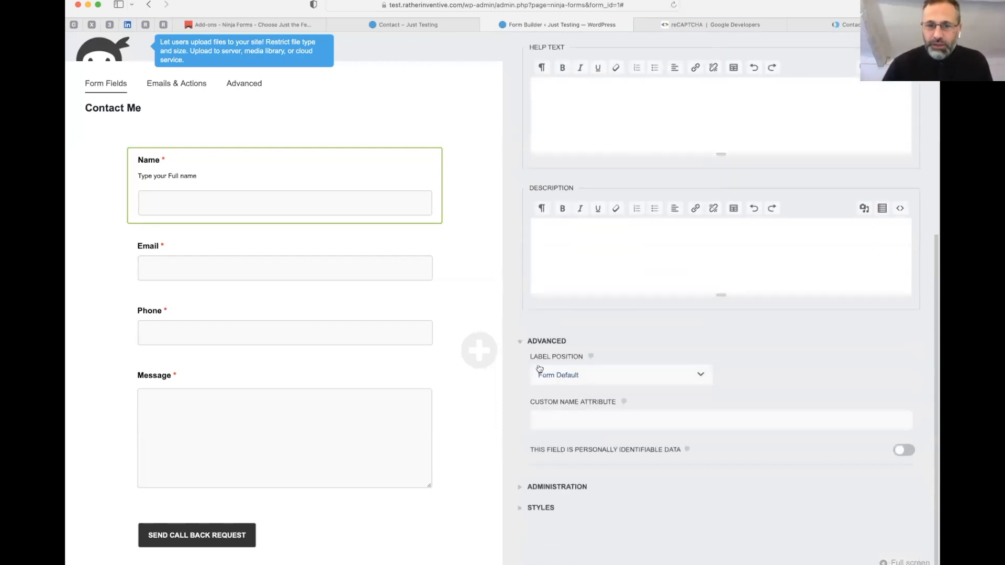
left_click(593, 374)
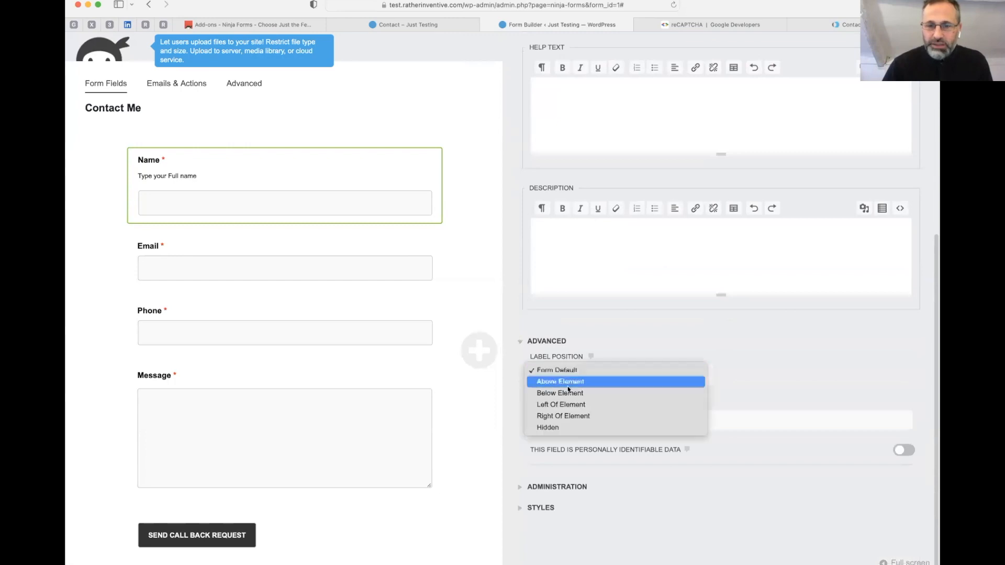
left_click(564, 427)
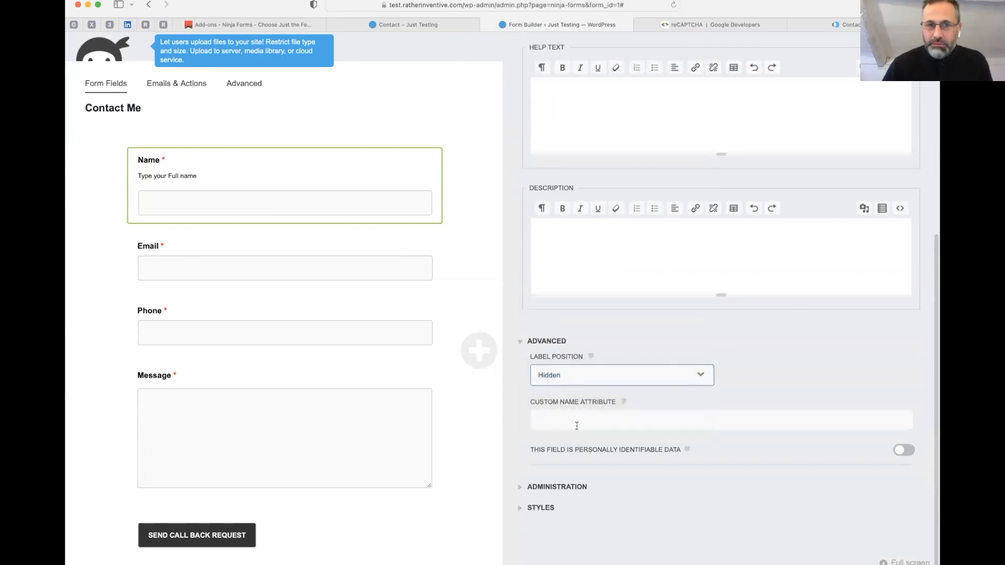
scroll(749, 391, "up", 4)
scroll(749, 391, "up", 4)
left_click(908, 83)
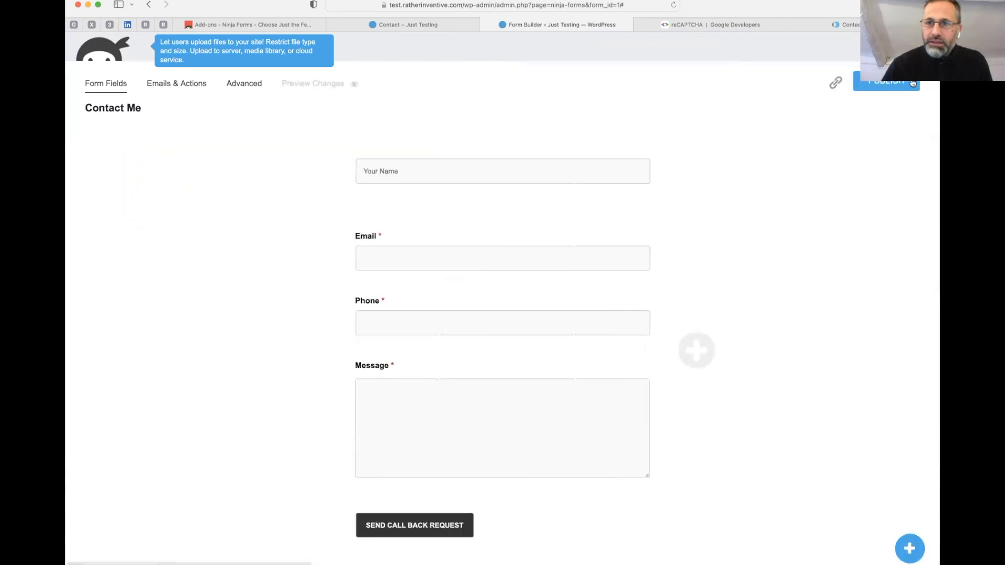
Reload the Contact page and test the required Name field, first leaving it empty and finally entering "skfjbndfkjb".
left_click(408, 25)
key("super+r")
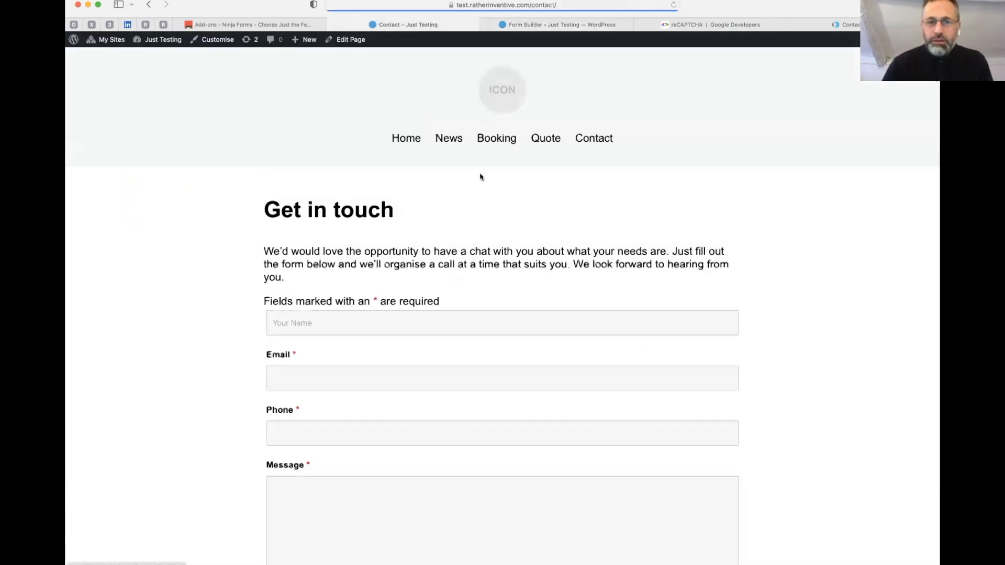
scroll(480, 173, "down", 3)
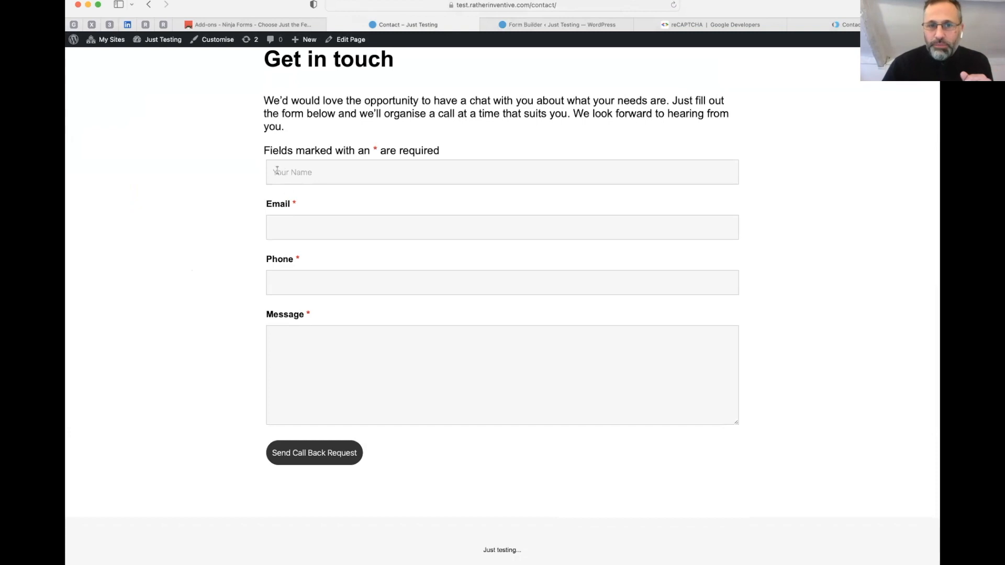
left_click(317, 173)
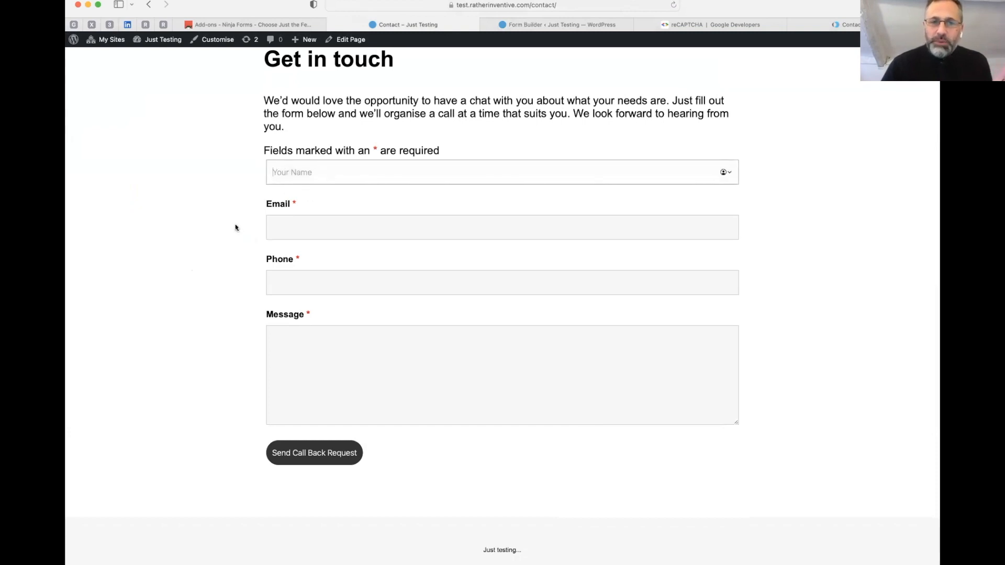
double_click(234, 225)
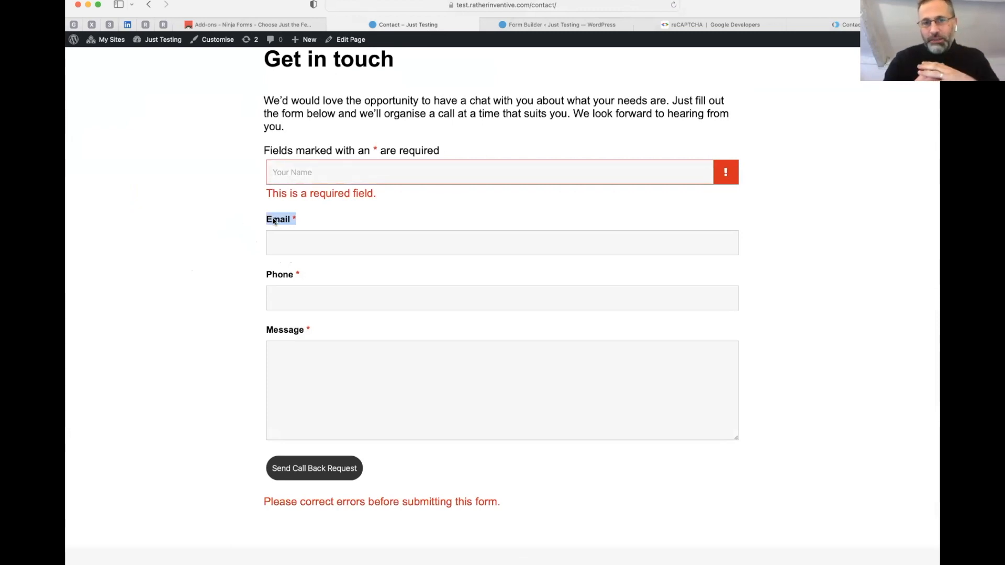
left_click(302, 171)
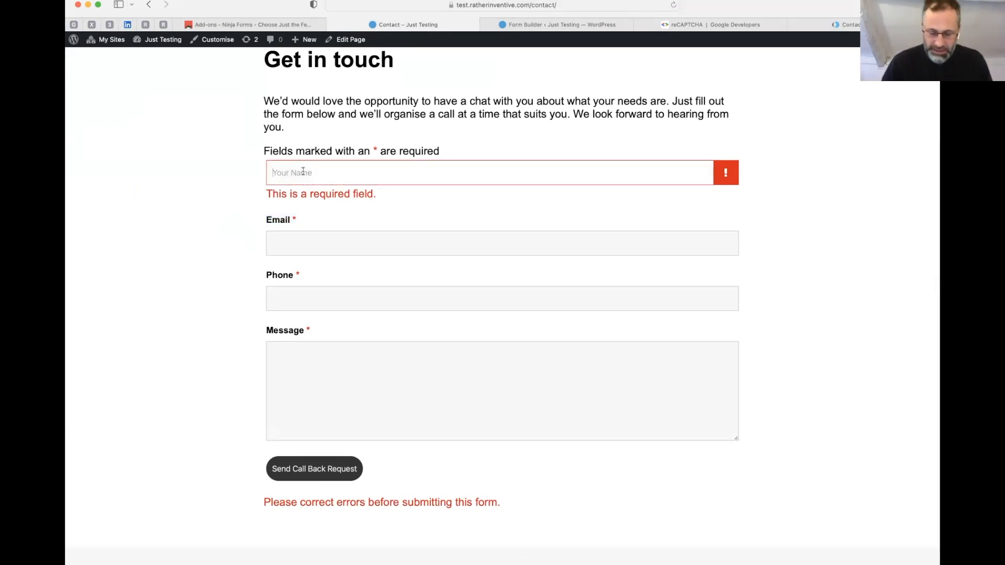
type("skfjbndfkjb")
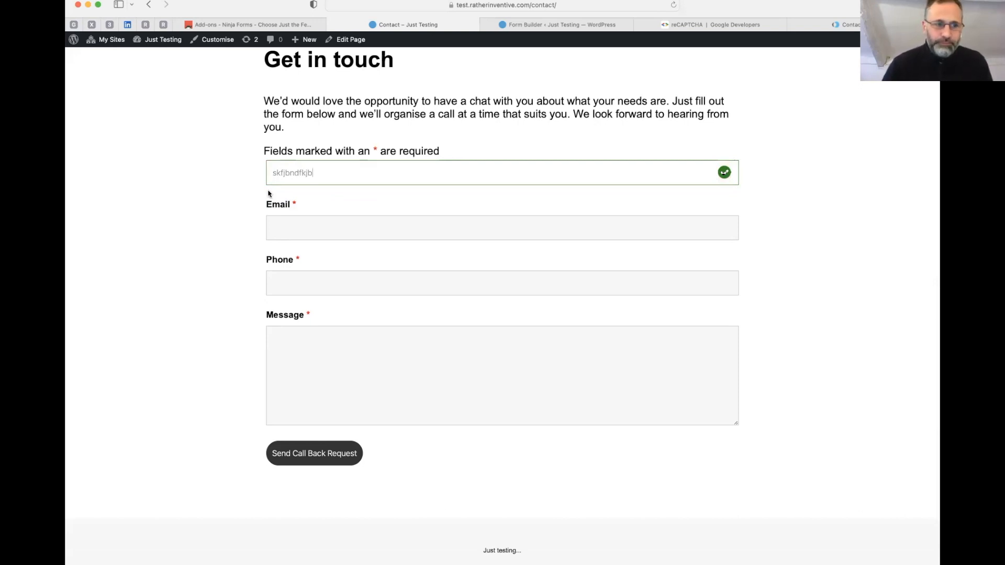
scroll(451, 131, "up", 5)
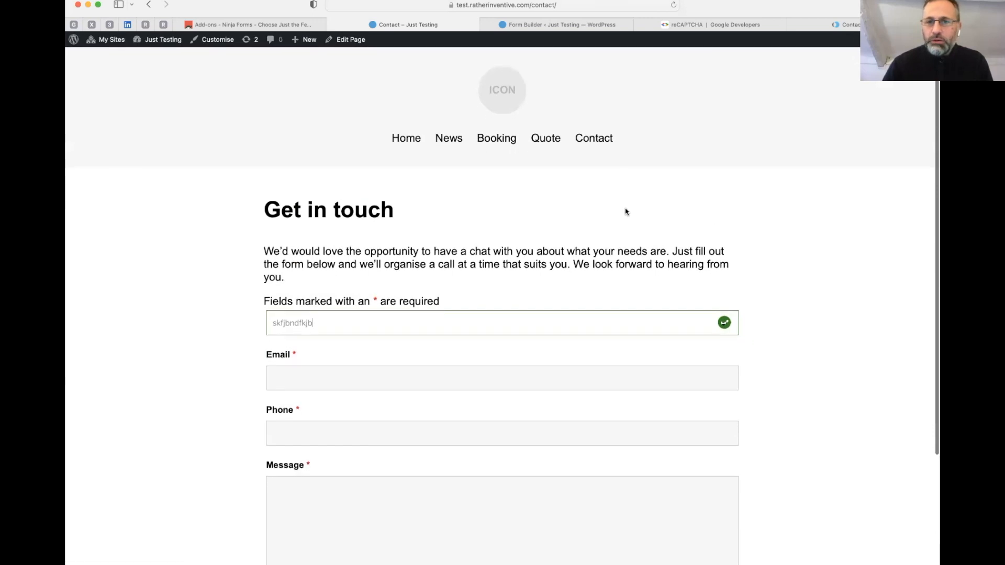
scroll(626, 204, "down", 2)
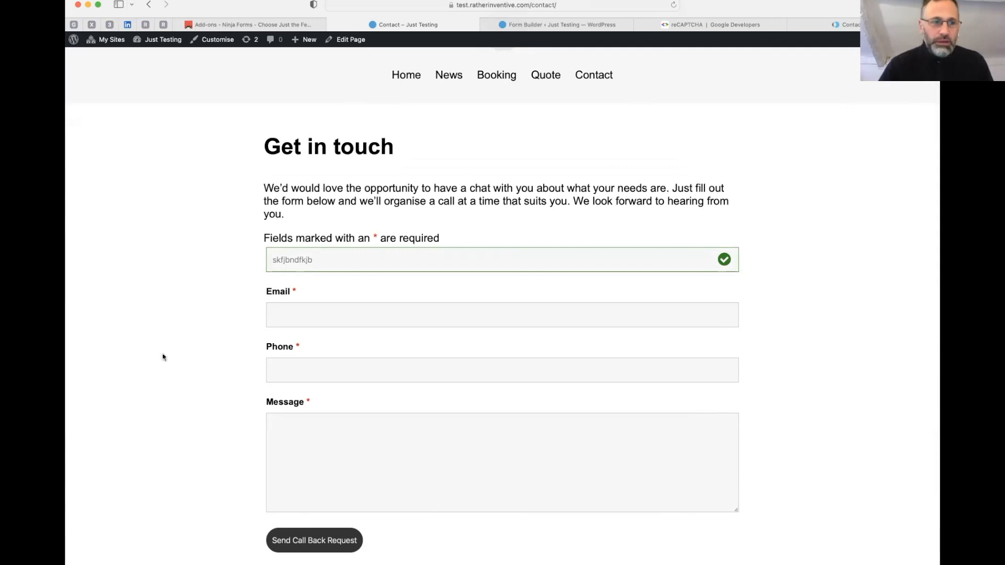
key("super+Tab")
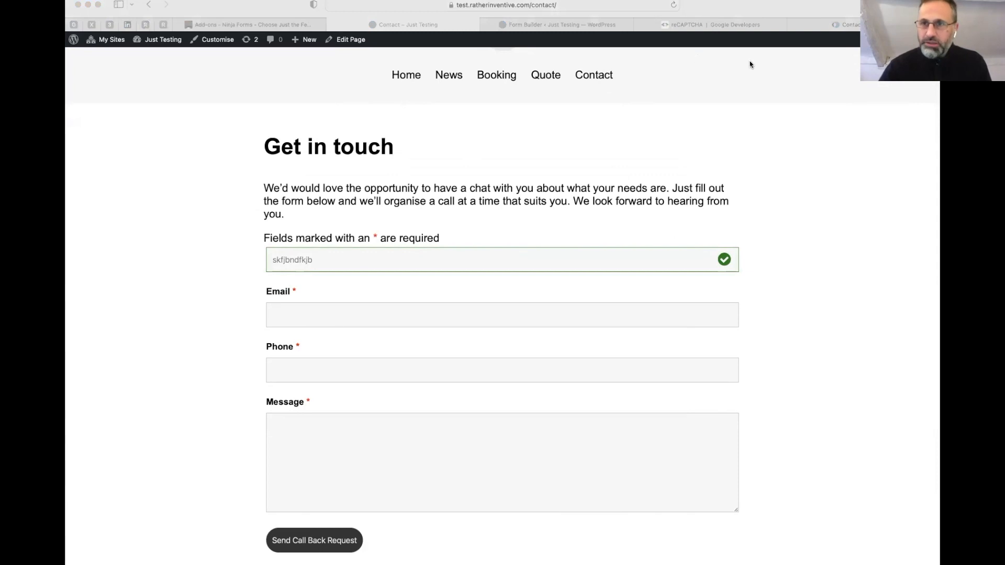
left_click(847, 26)
left_click(612, 9)
type("www.cotswoldsleeps.com")
key("Return")
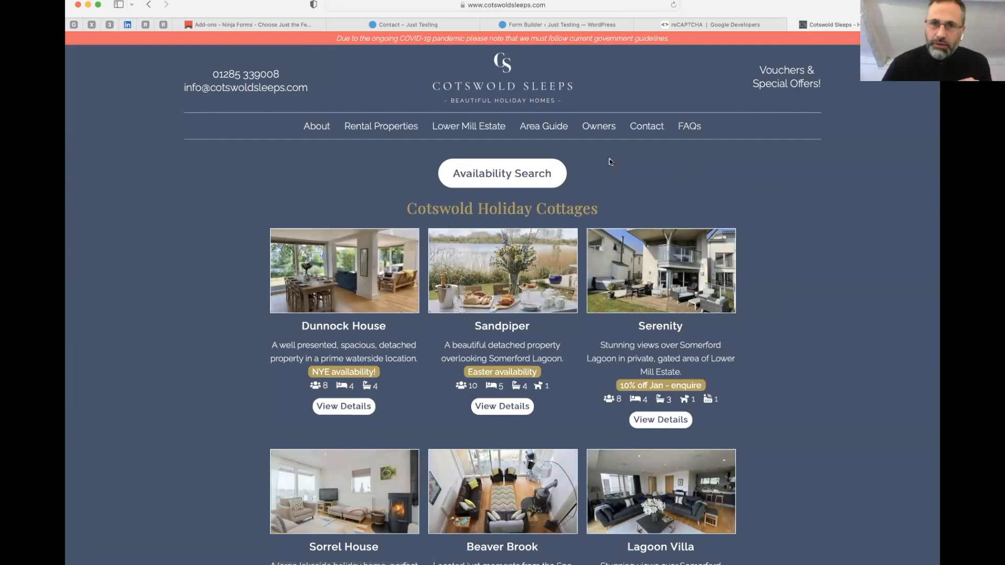
left_click(646, 130)
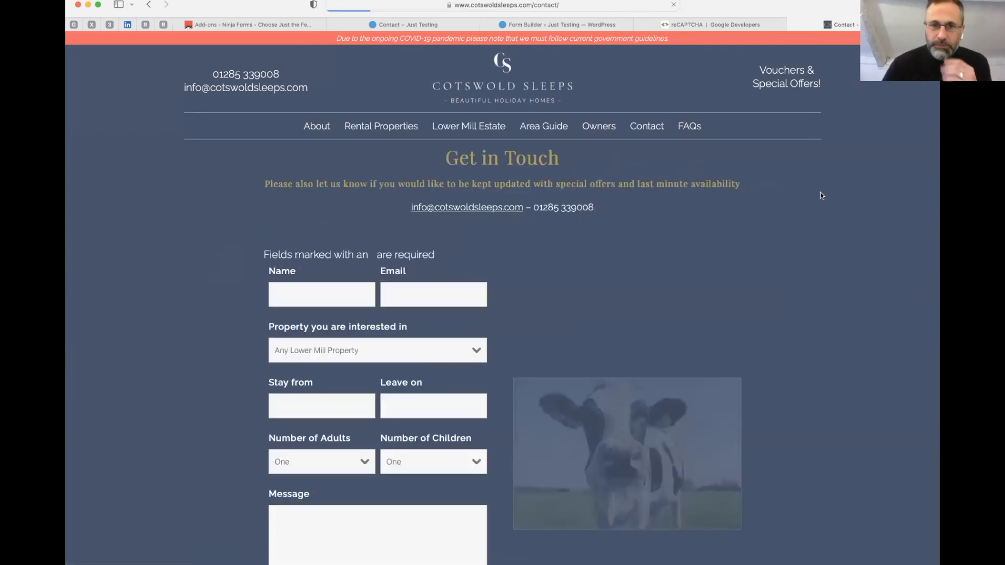
scroll(807, 249, "down", 1)
scroll(807, 249, "down", 2)
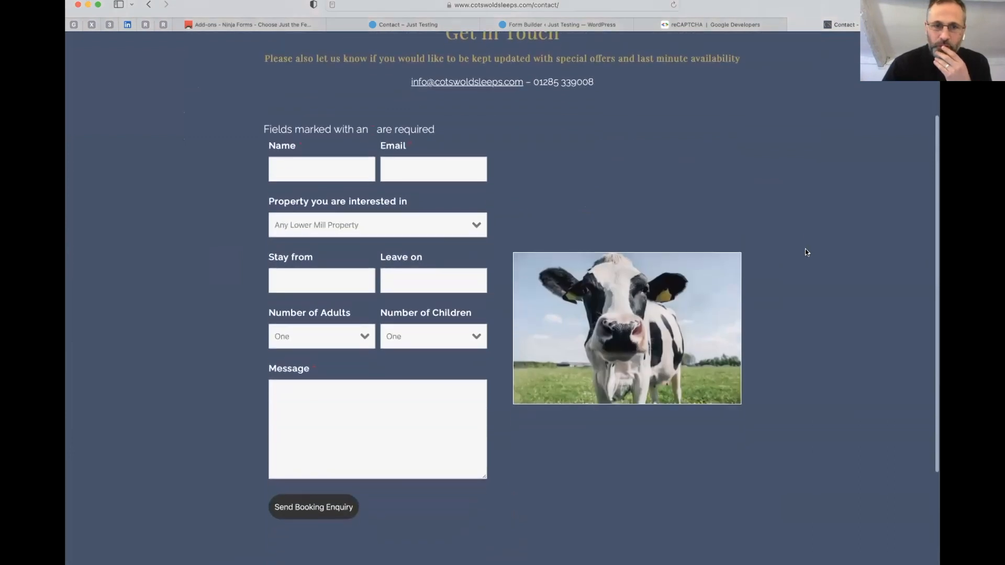
In the booking enquiry form, set Stay from to 12/15/2022 and Leave on to 12/31/2022.
left_click(333, 280)
left_click(345, 374)
left_click(429, 293)
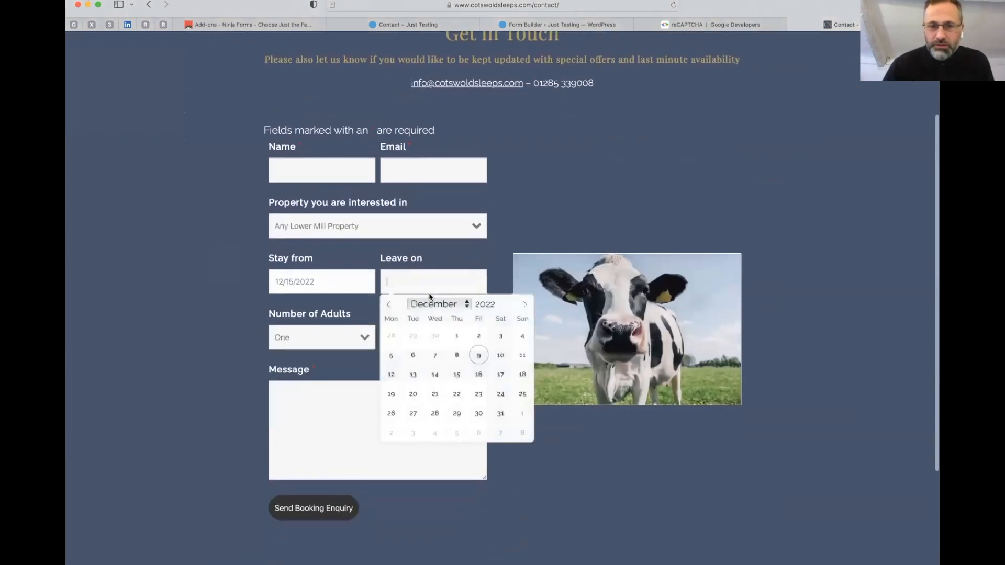
left_click(500, 413)
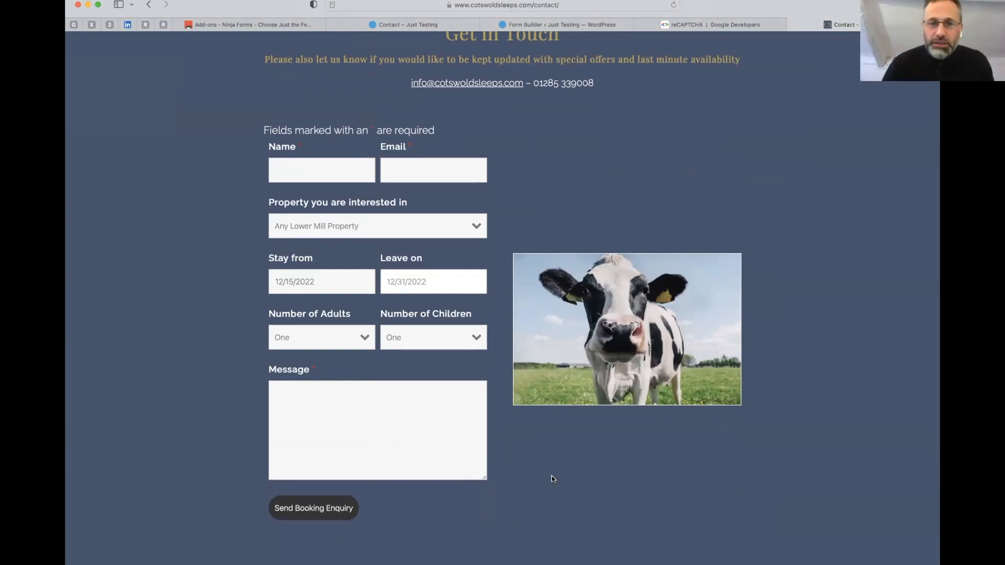
Select Three adults, Six children and Sorrel House as the property of interest in the enquiry form.
left_click(312, 340)
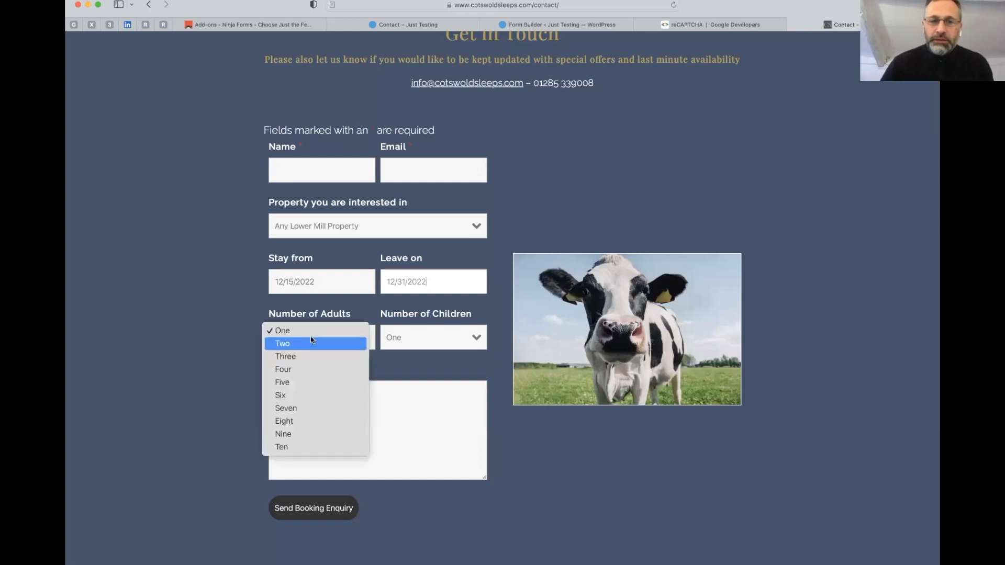
left_click(328, 357)
left_click(447, 343)
left_click(442, 394)
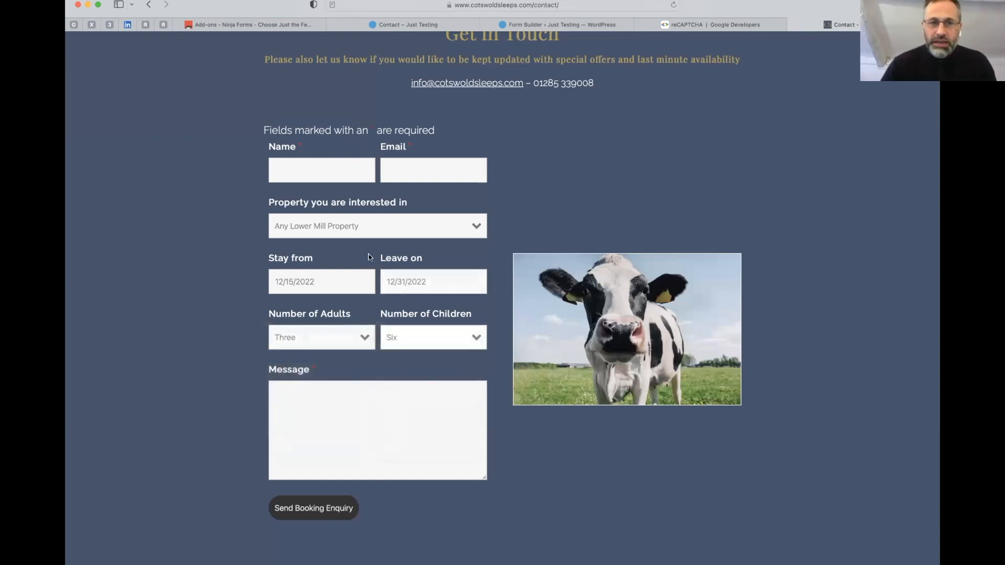
left_click(368, 238)
left_click(314, 310)
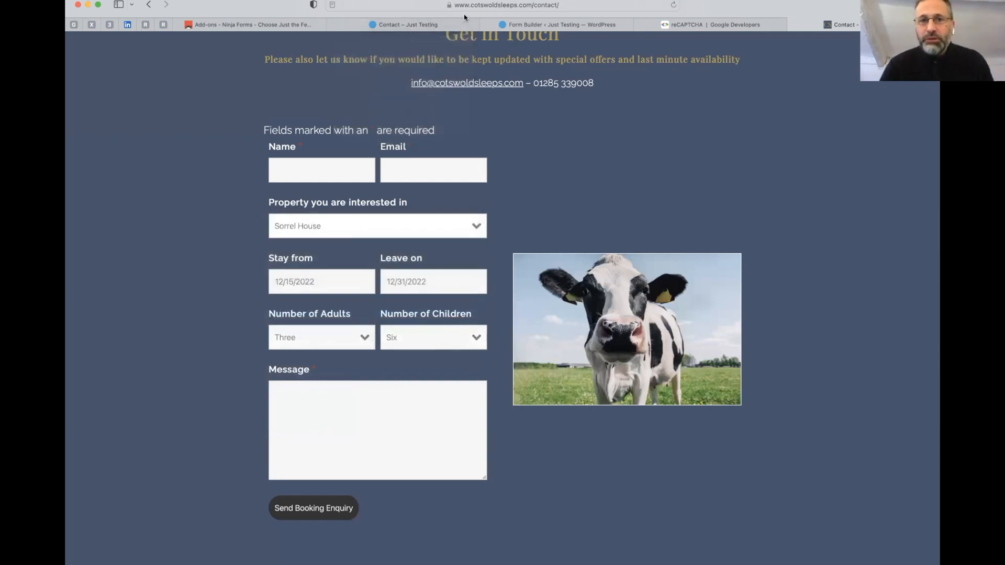
Open the test site's Booking page and compare its form layout with the Cotswold Sleeps enquiry form.
left_click(448, 24)
left_click(488, 80)
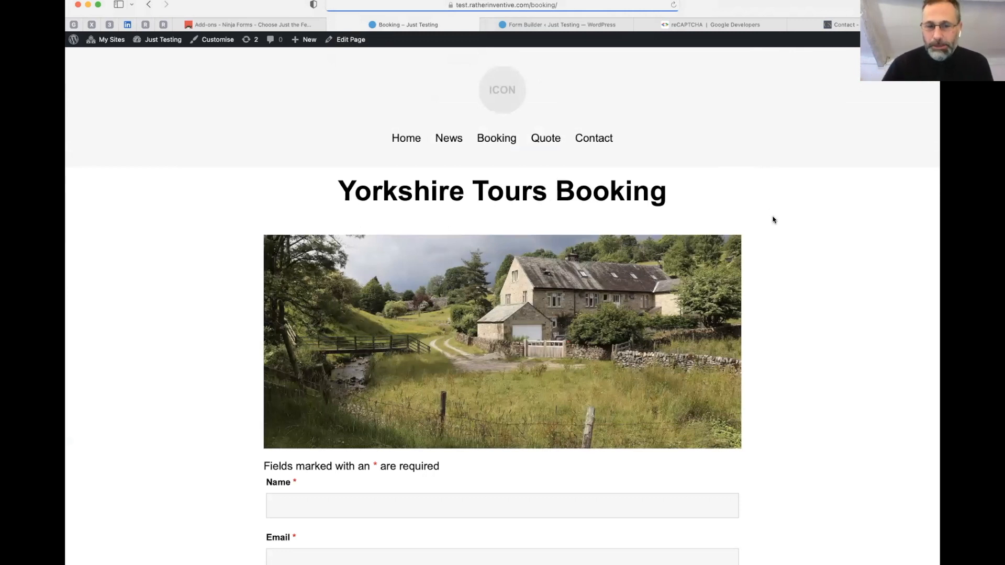
scroll(769, 219, "down", 5)
scroll(767, 222, "down", 2)
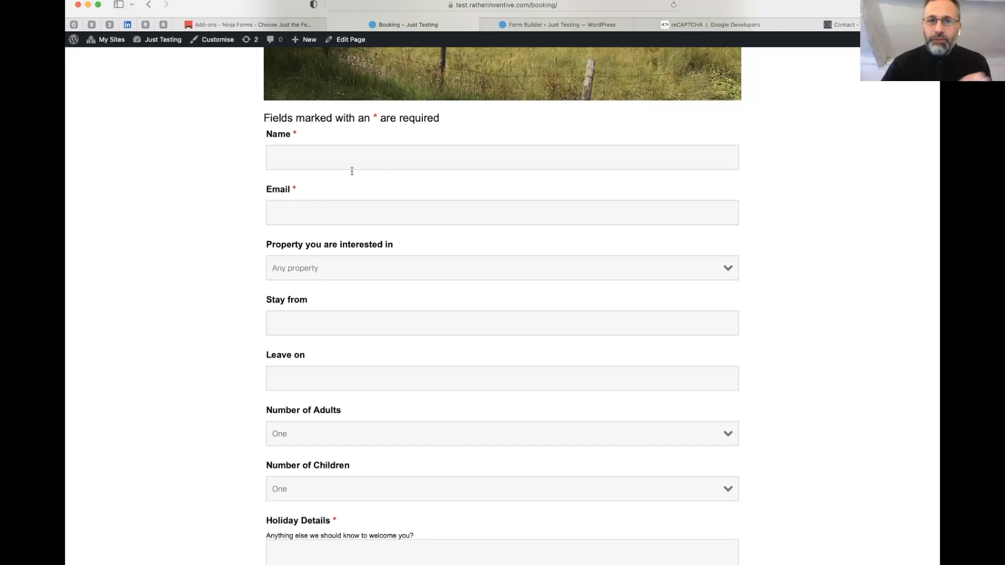
left_click(866, 25)
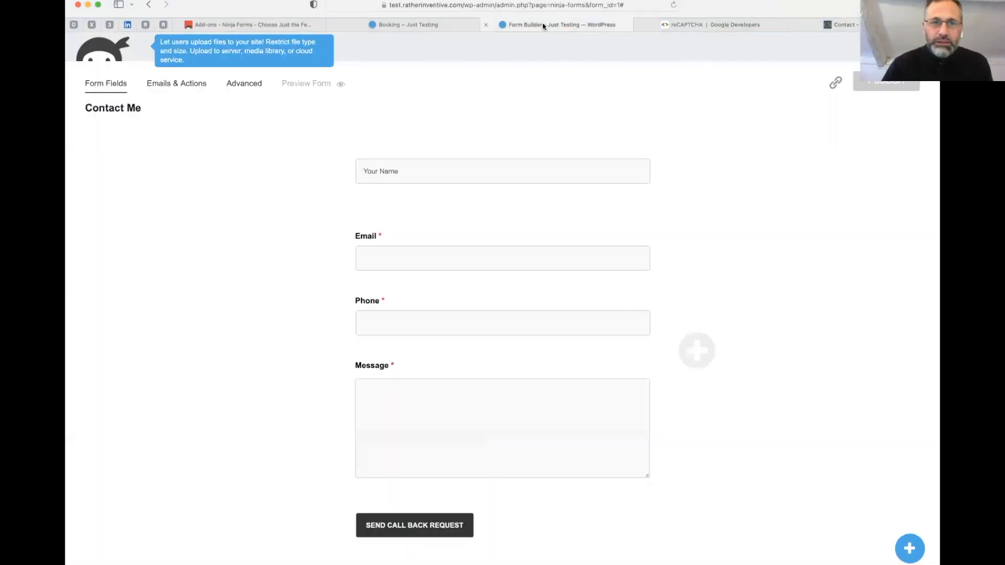
Close the Contact Me form builder and open the Bookings form for editing from the Ninja Forms dashboard.
left_click(546, 24)
left_click(913, 47)
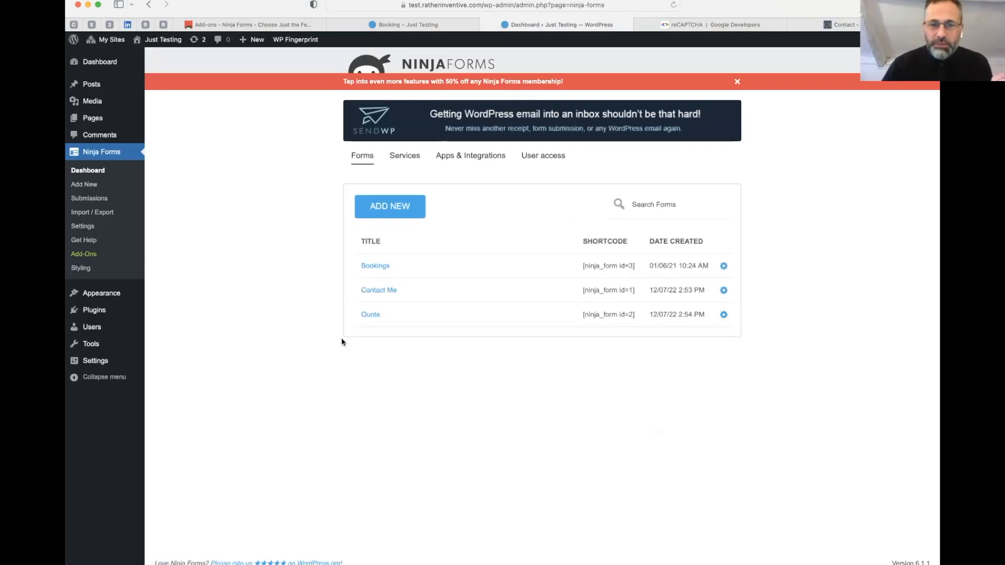
left_click(375, 266)
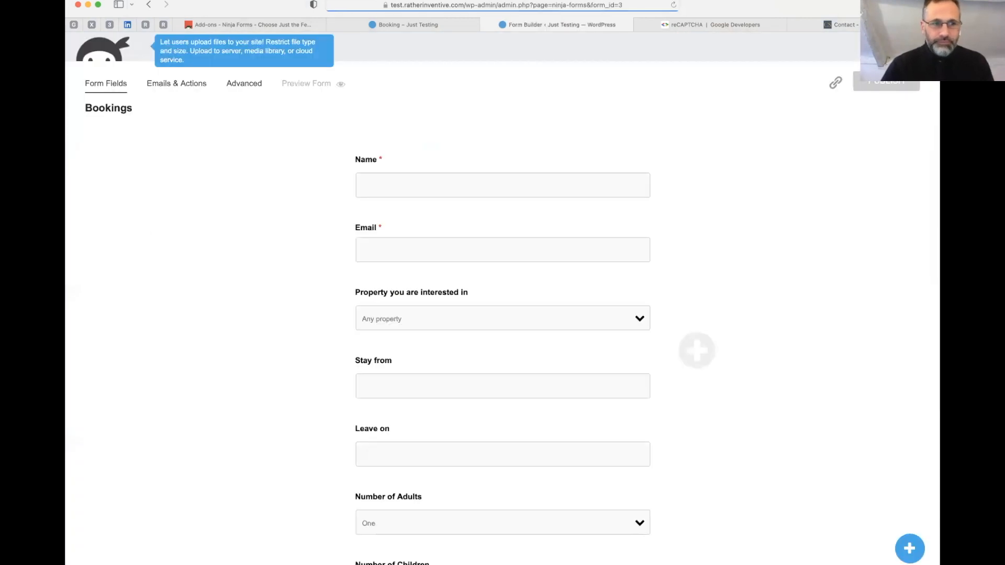
Place the Email field beside Name and the Leave on field beside Stay from in two-column rows.
scroll(178, 276, "down", 1)
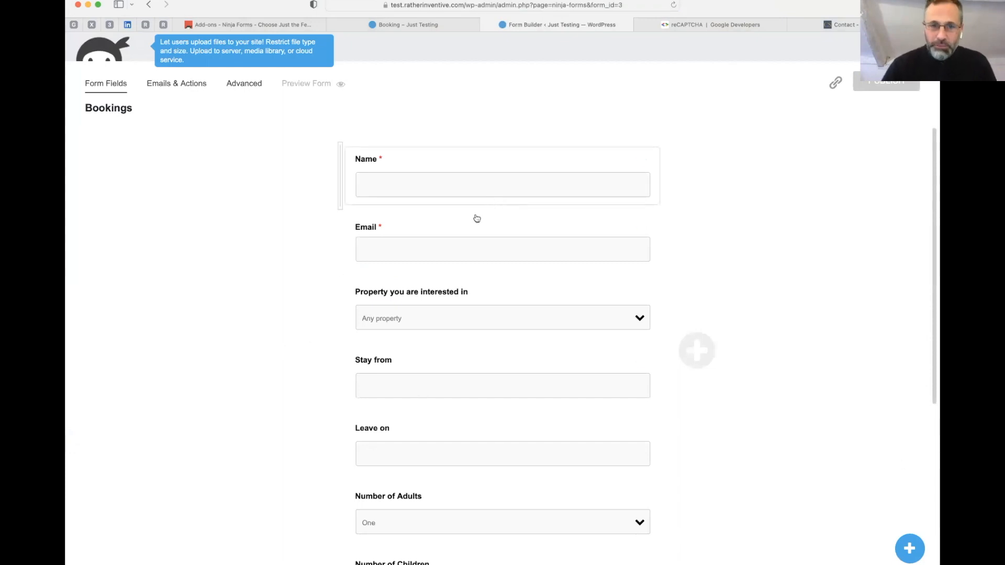
left_click_drag(386, 229, 659, 194)
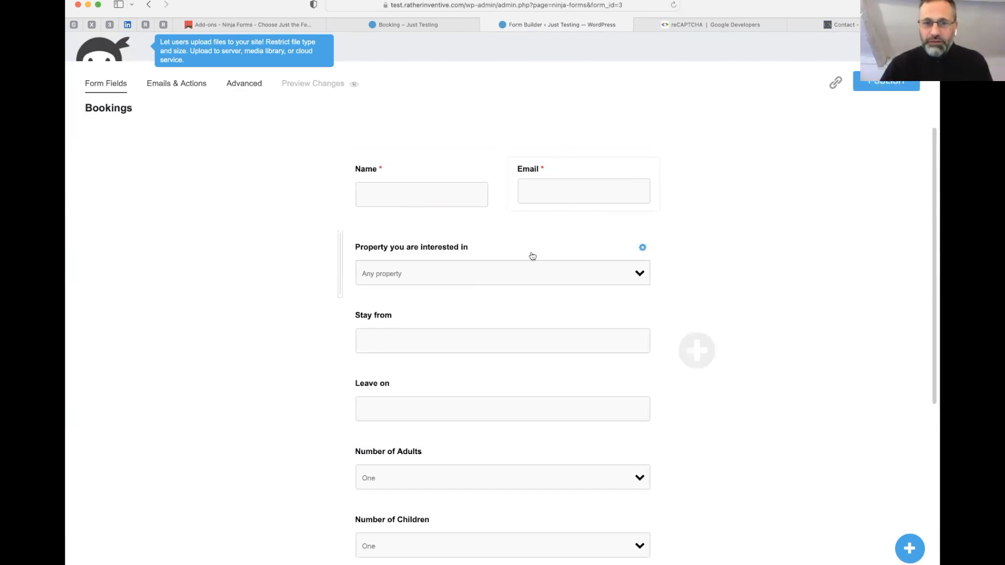
scroll(531, 256, "down", 2)
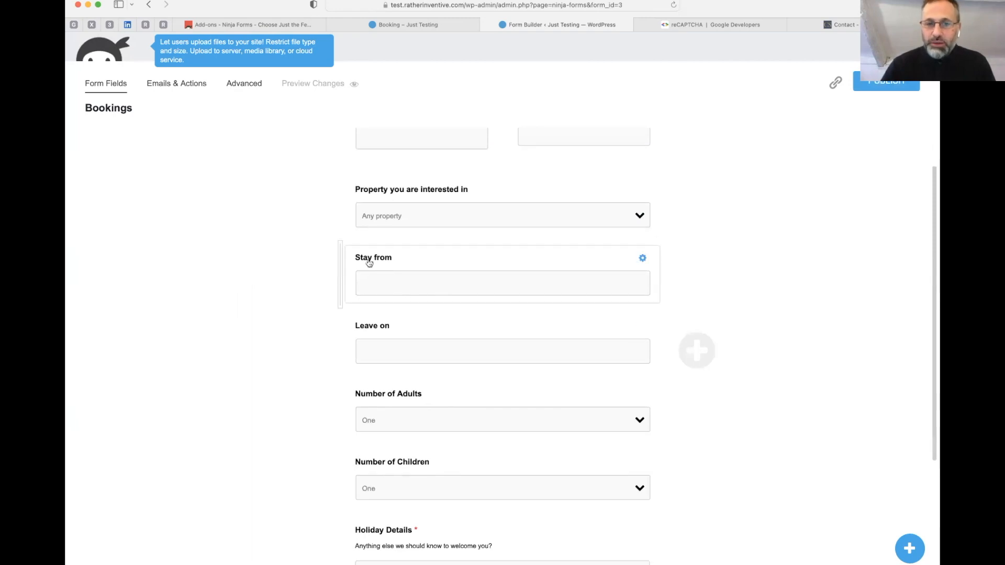
left_click_drag(381, 329, 657, 284)
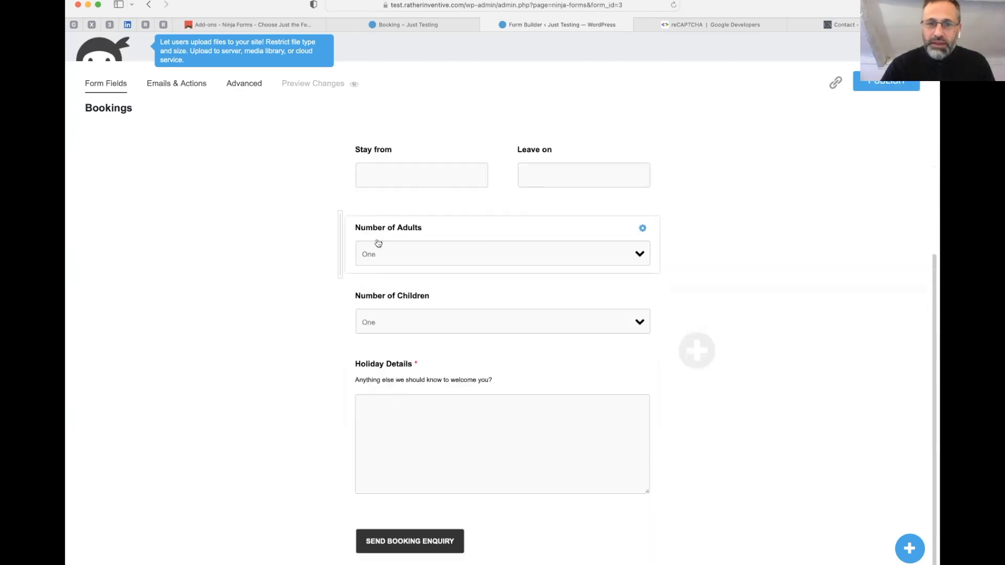
Arrange Number of Adults and Number of Children side by side without empty columns, and publish the Bookings form.
left_click_drag(376, 316, 659, 262)
left_click_drag(576, 237, 343, 270)
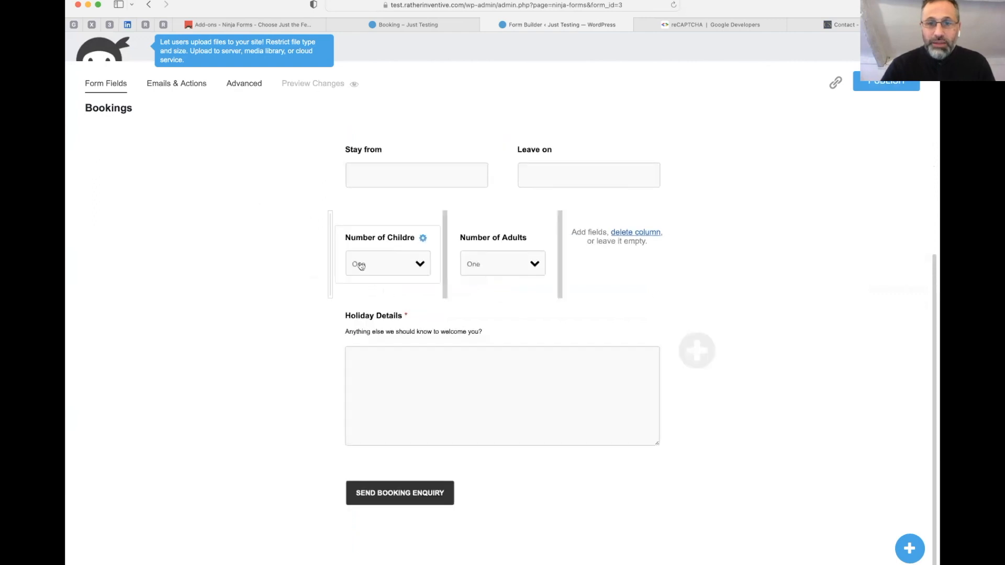
left_click(635, 233)
left_click_drag(553, 237, 337, 250)
left_click(650, 234)
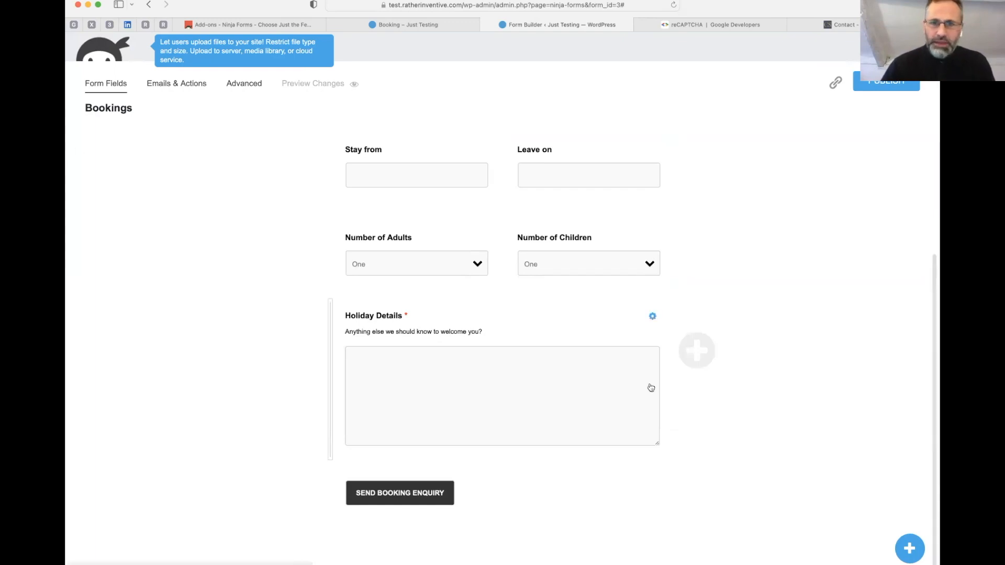
scroll(648, 366, "up", 3)
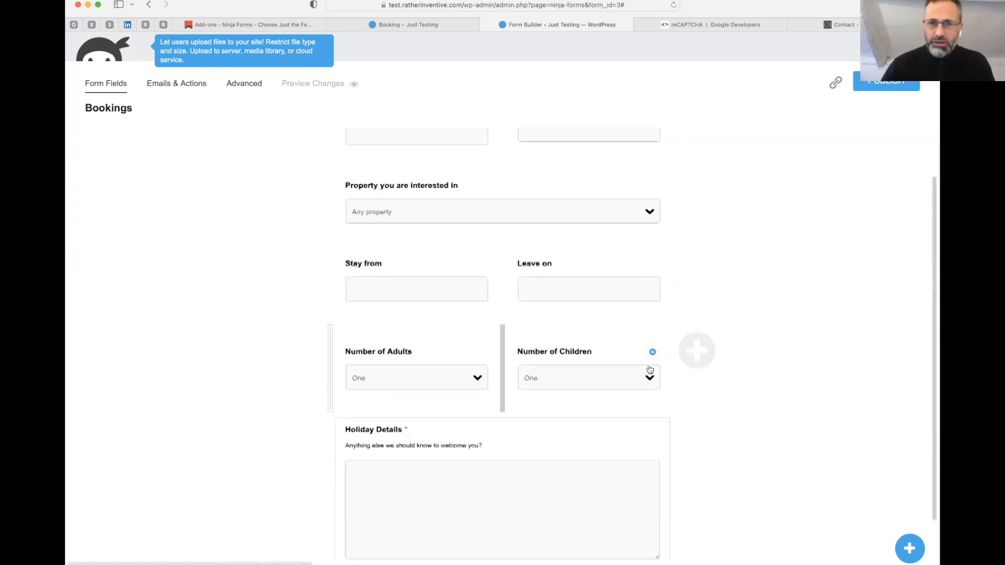
left_click(884, 85)
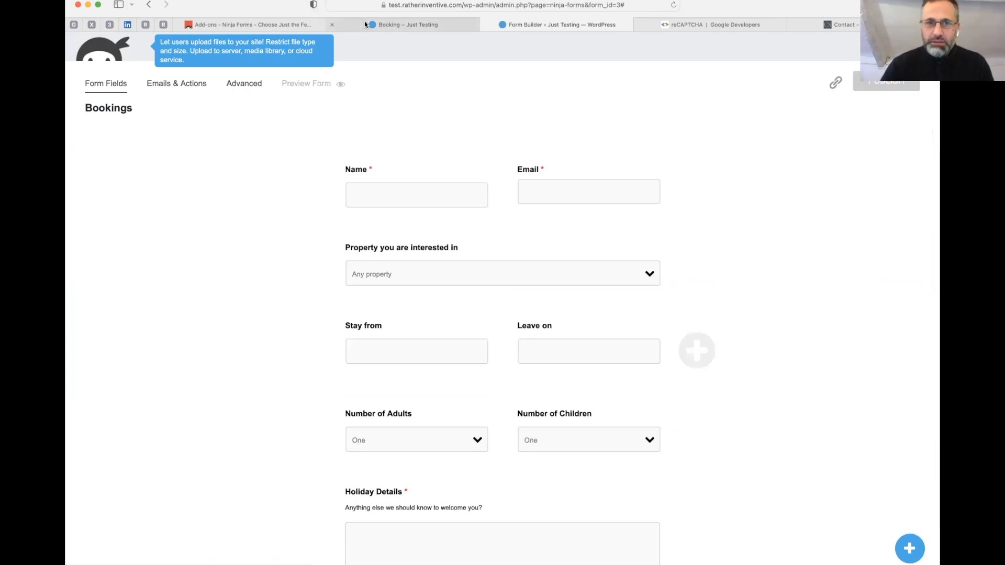
Check the two-column Bookings form layout on the published Booking page and return to the form builder.
left_click(403, 25)
scroll(814, 224, "down", 6)
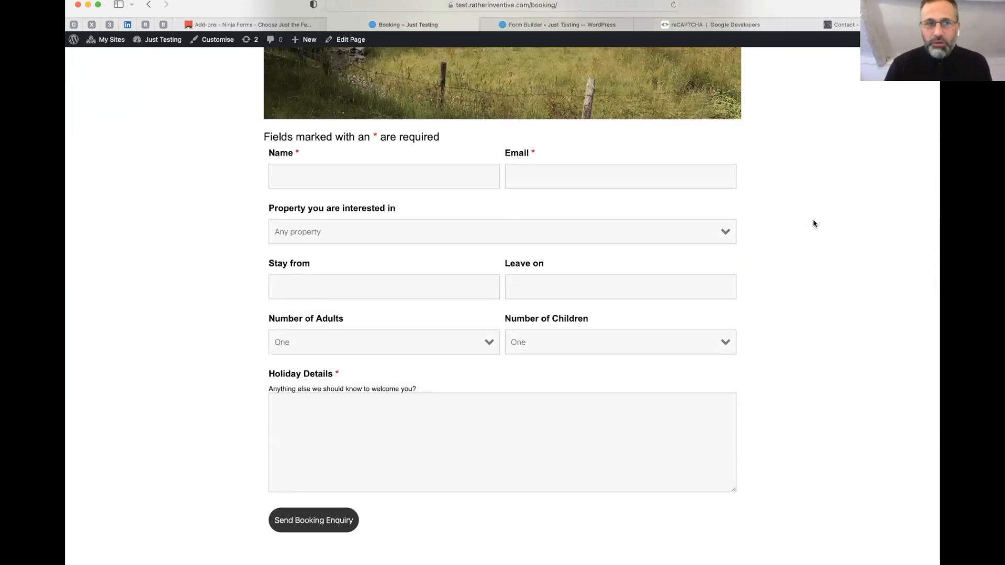
left_click(599, 27)
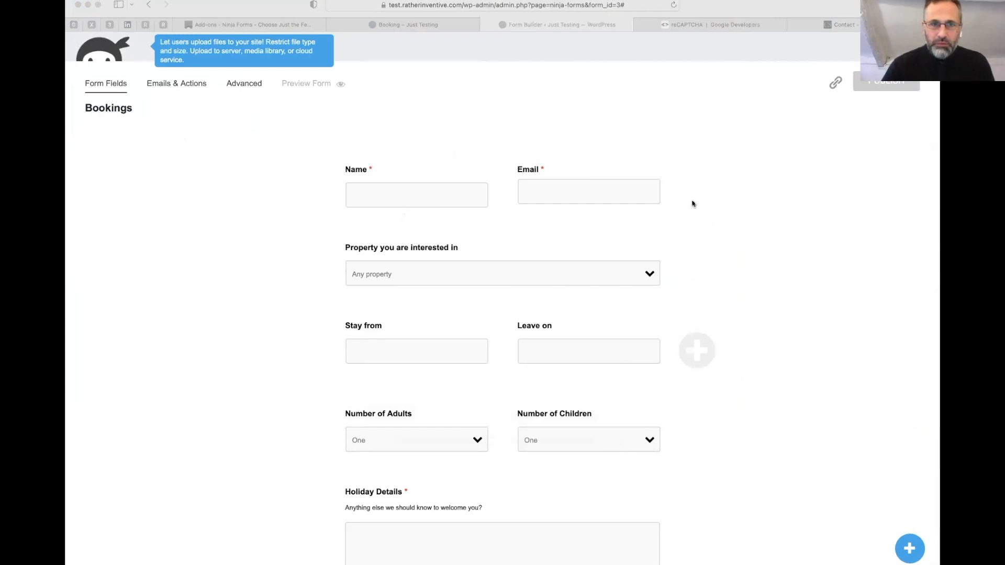
Open the Bookings form's Email Confirmation action and examine the field merge tags used in its email message.
left_click(170, 87)
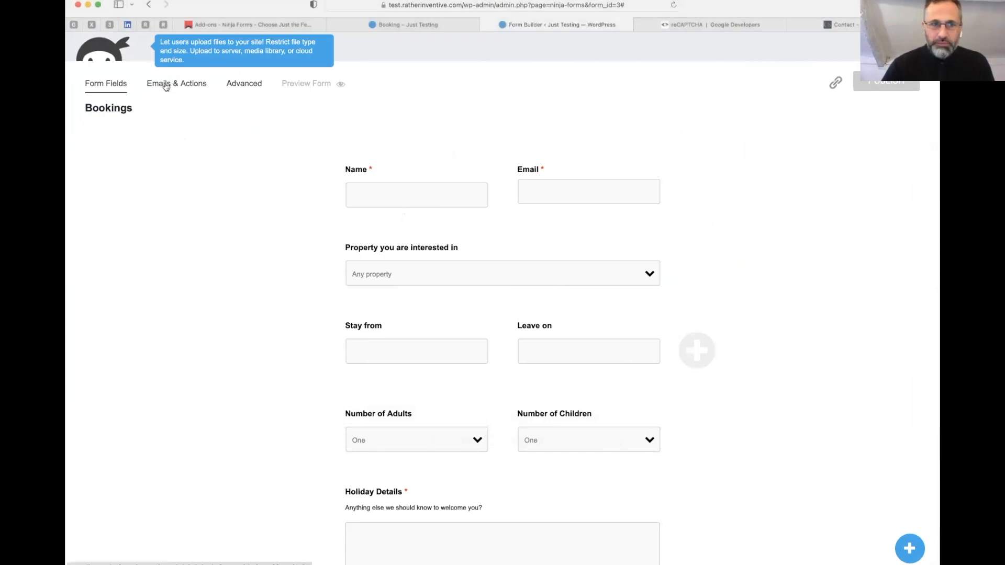
left_click(409, 214)
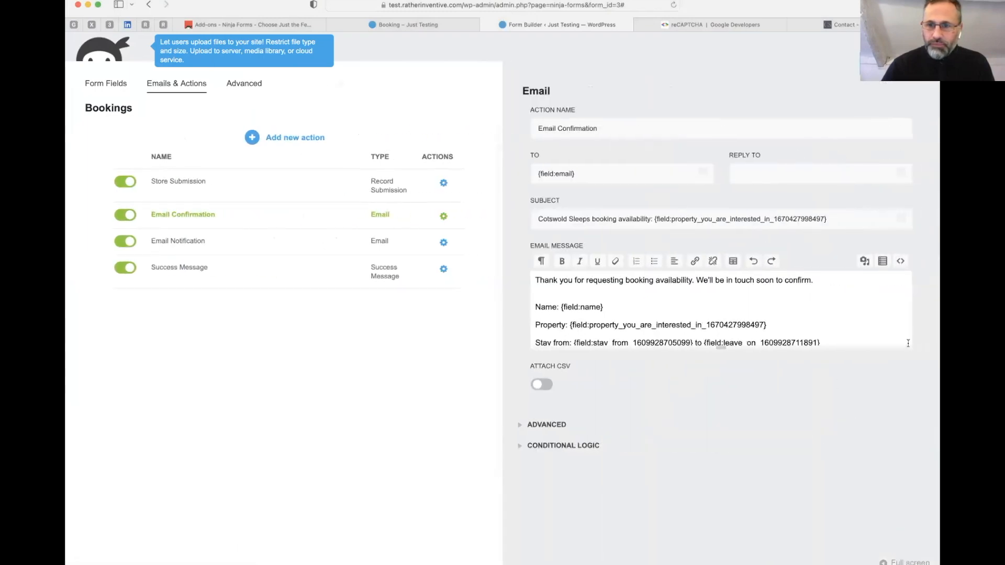
left_click_drag(909, 347, 909, 437)
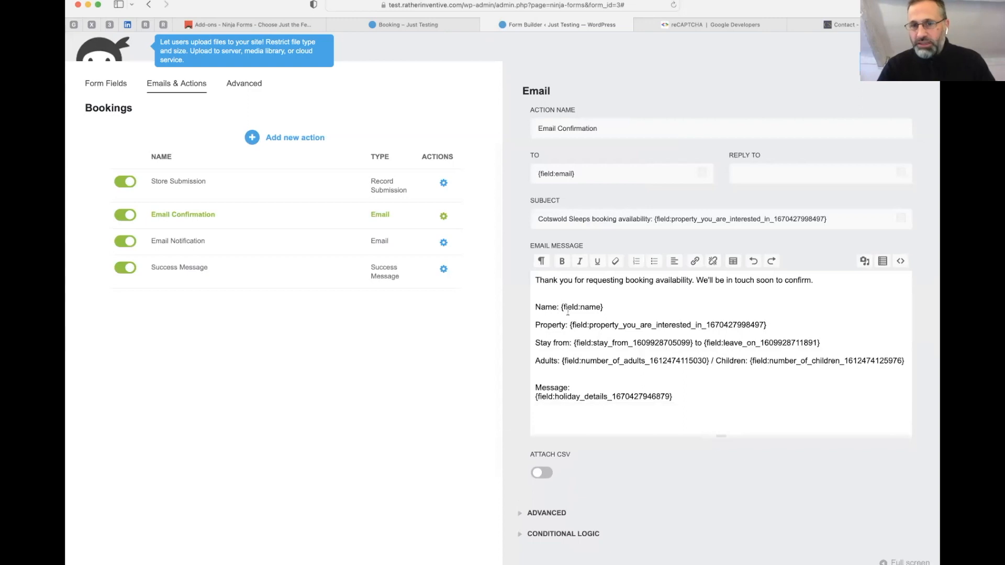
left_click_drag(545, 309, 578, 372)
left_click(578, 372)
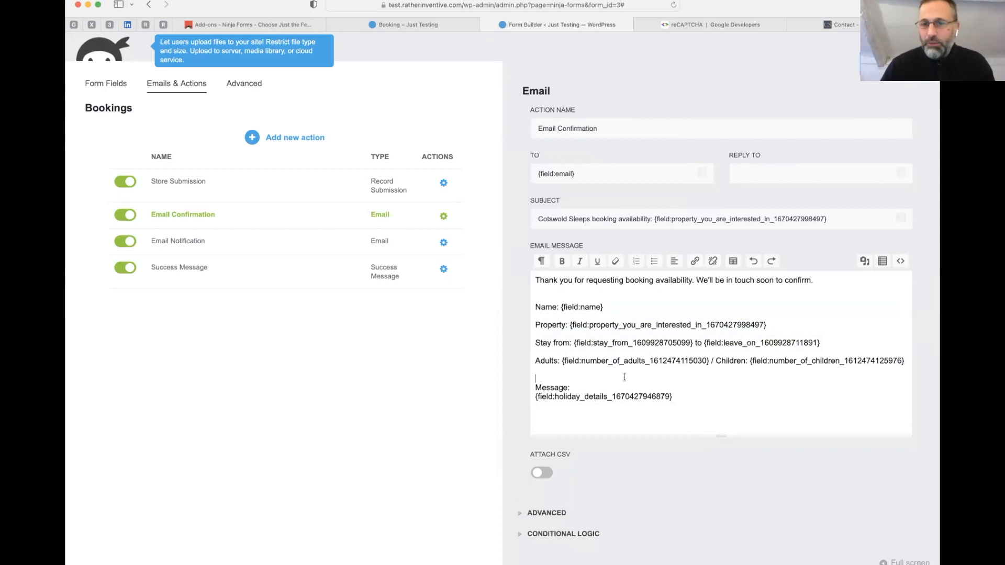
left_click(607, 307)
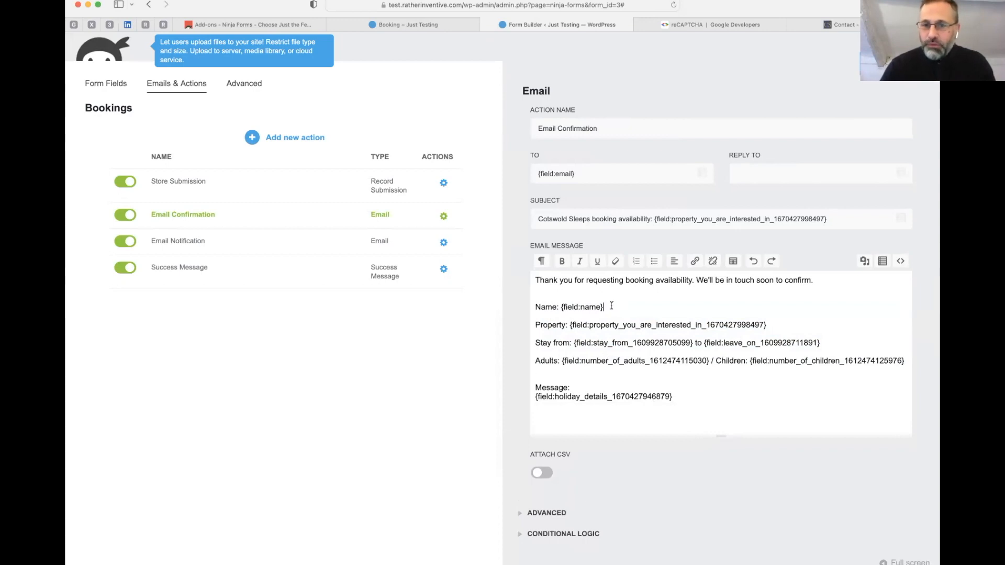
left_click_drag(564, 307, 768, 324)
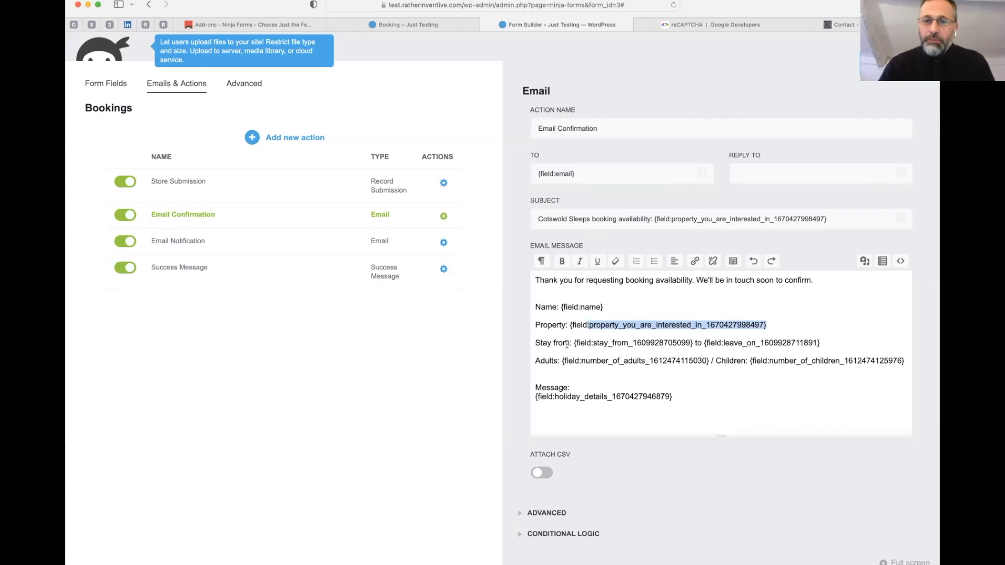
left_click_drag(575, 343, 694, 343)
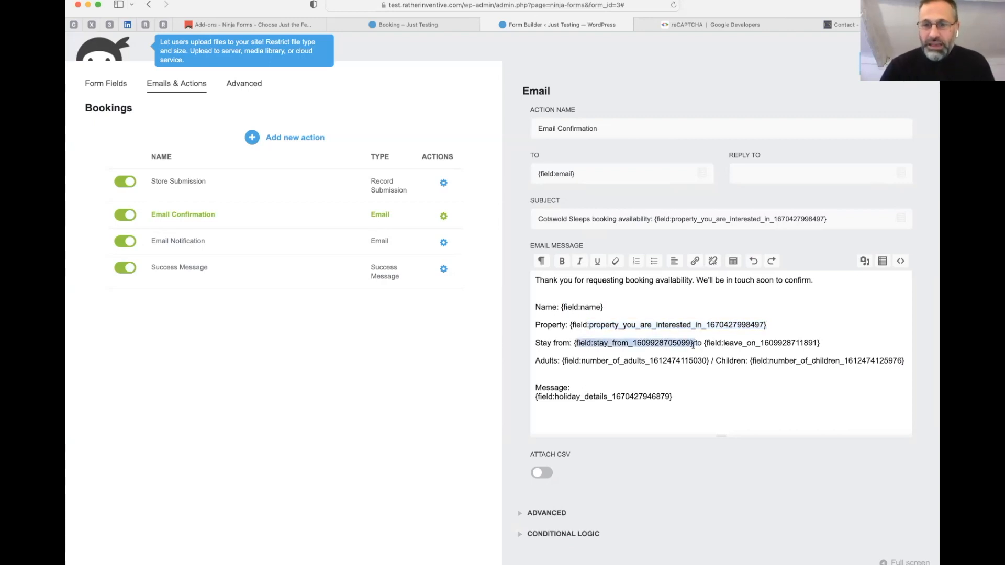
left_click_drag(669, 359, 794, 360)
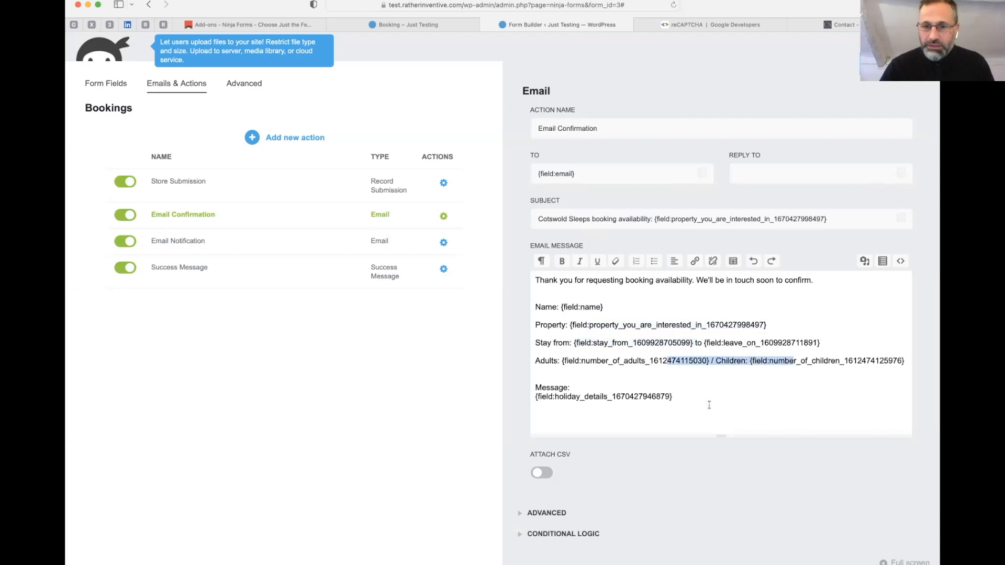
Delete the name merge tag after "Name:" in the Email Confirmation message, reinsert it from the Fields merge tags, and close the action.
left_click_drag(626, 307, 561, 307)
key("BackSpace")
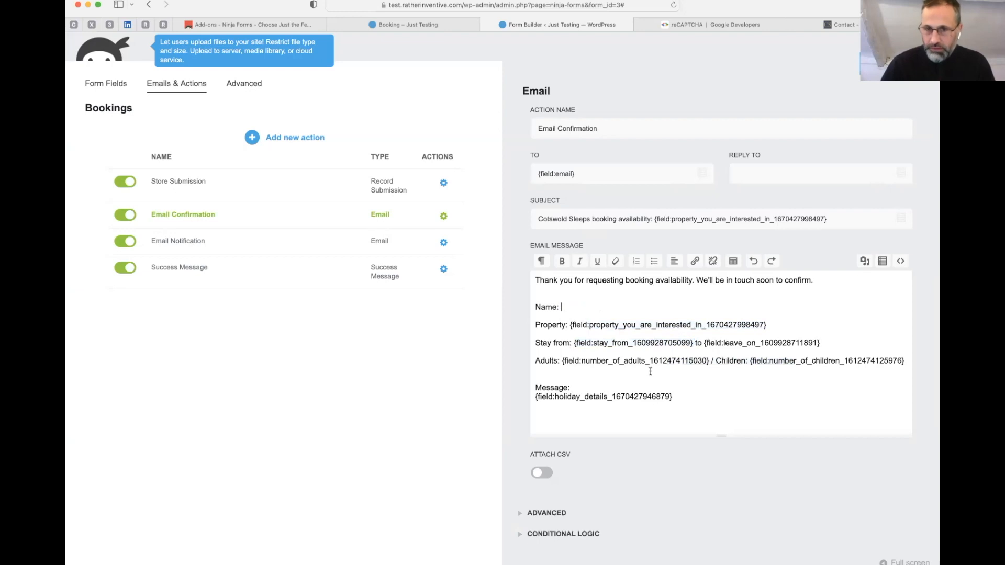
left_click(883, 262)
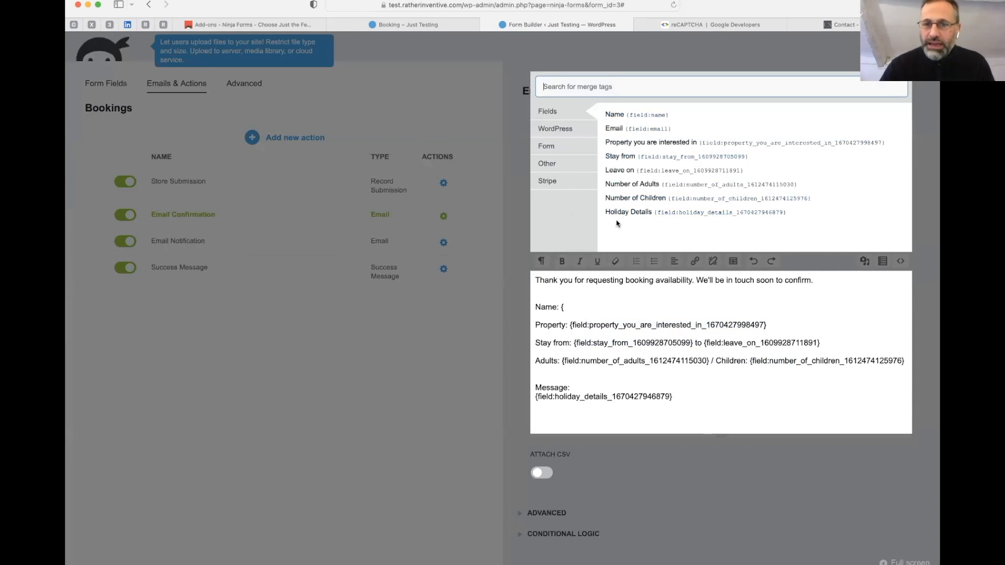
left_click(615, 114)
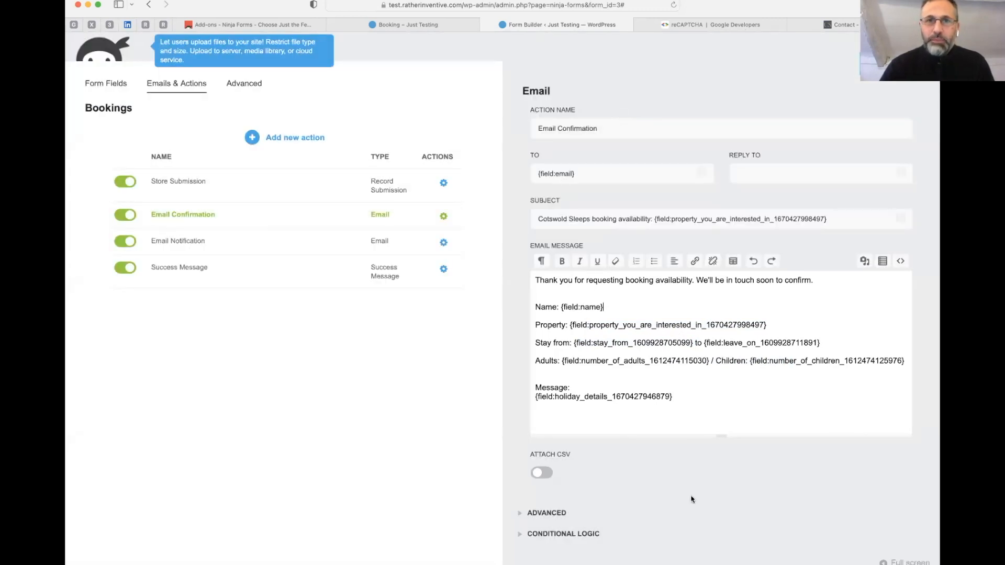
left_click(580, 287)
left_click_drag(599, 311, 659, 379)
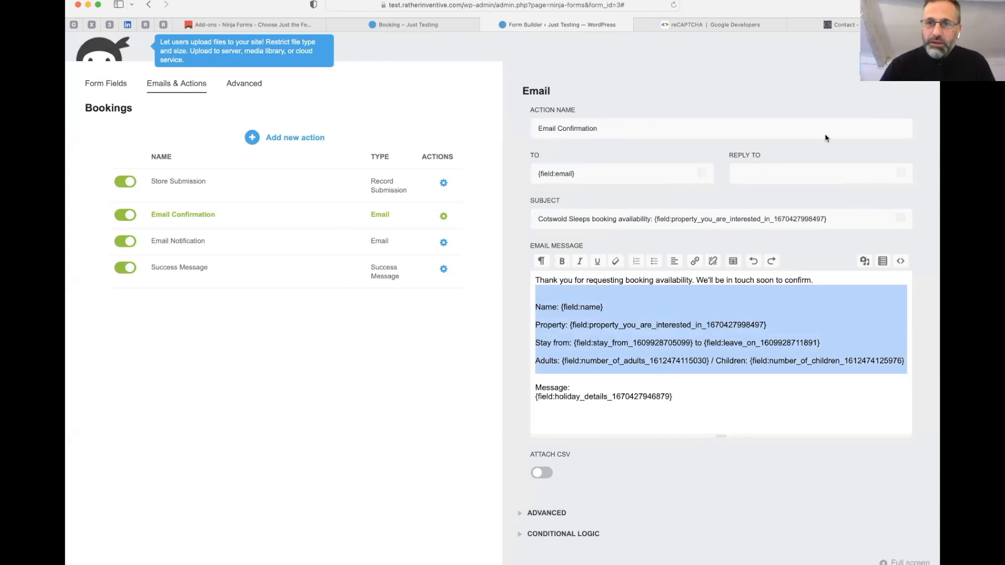
left_click(496, 337)
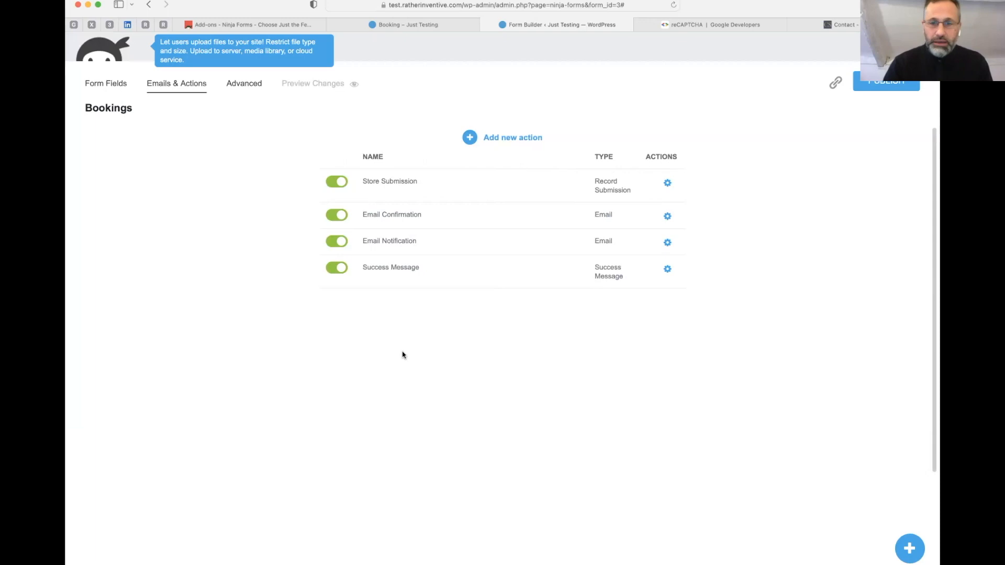
Add a Stripe action to the Bookings form with its total taken from a Fixed Amount of 25.
left_click(902, 554)
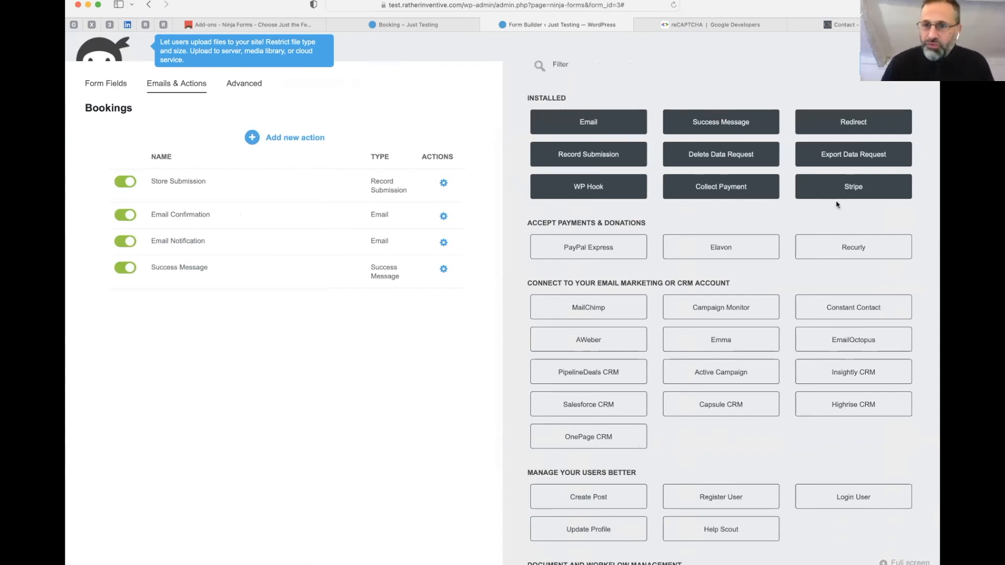
left_click(848, 191)
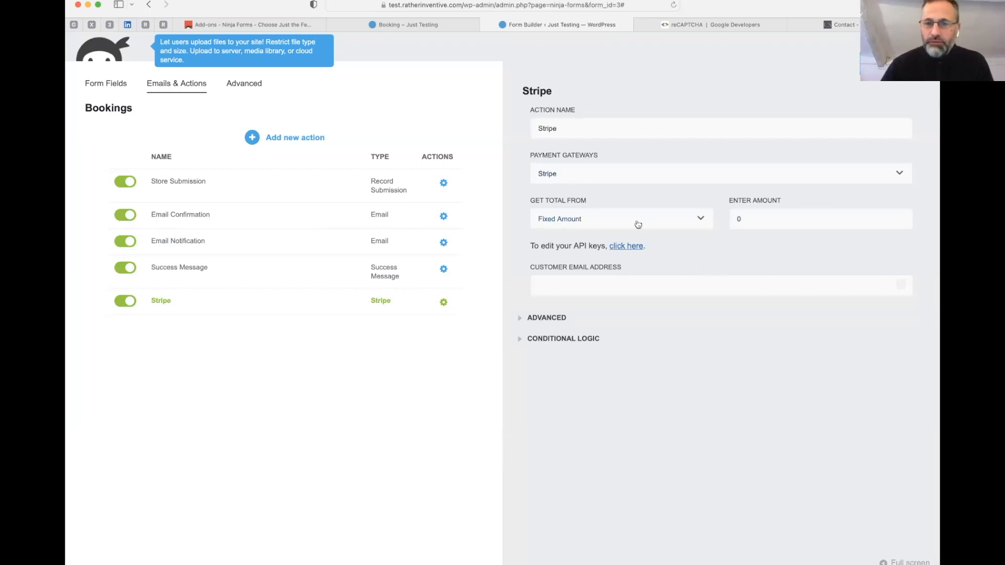
left_click(847, 218)
type("25")
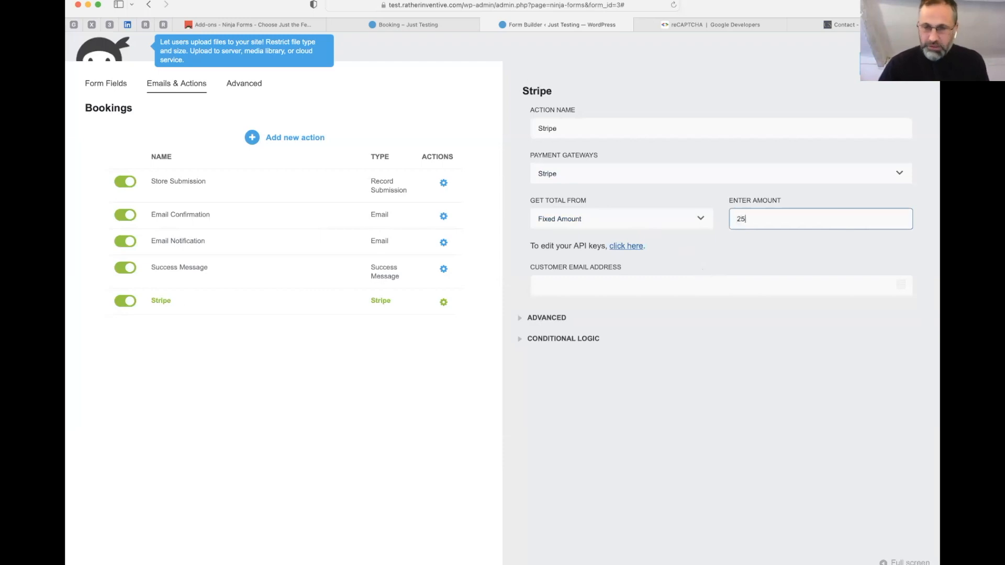
left_click(639, 221)
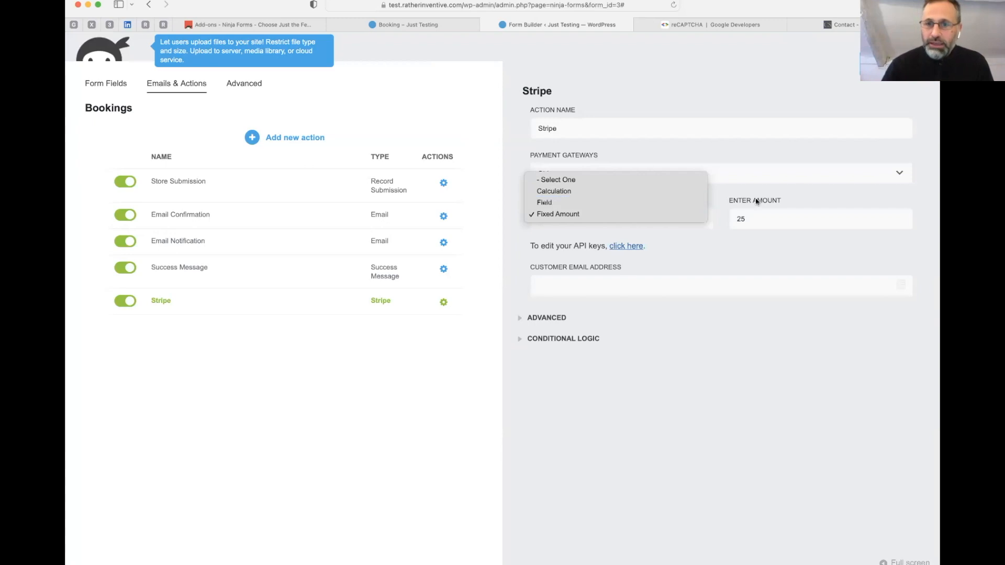
left_click(923, 200)
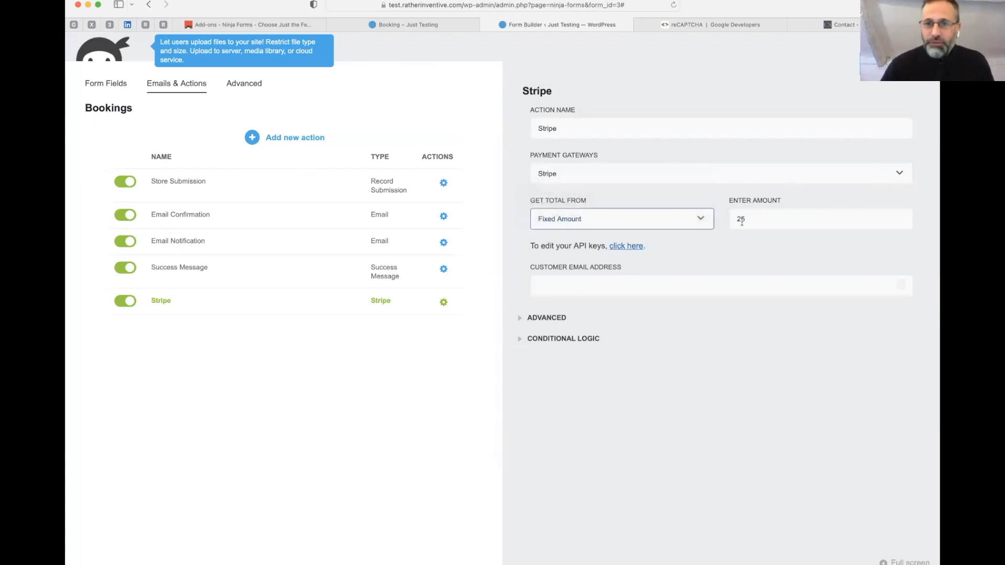
Expand the Stripe action's advanced settings and review the payment method, shipping, recurring plan, product and metadata options.
left_click(543, 319)
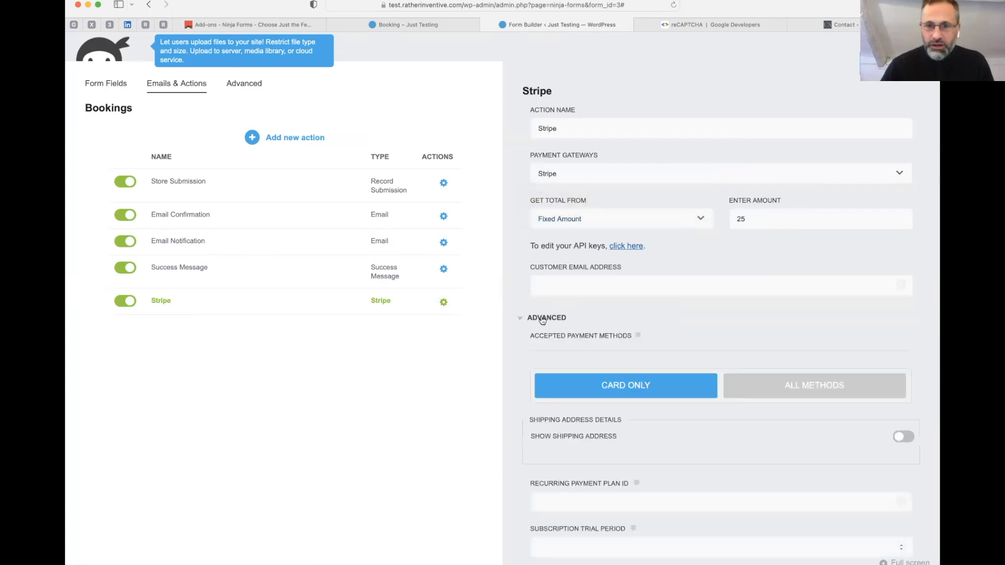
scroll(571, 350, "down", 5)
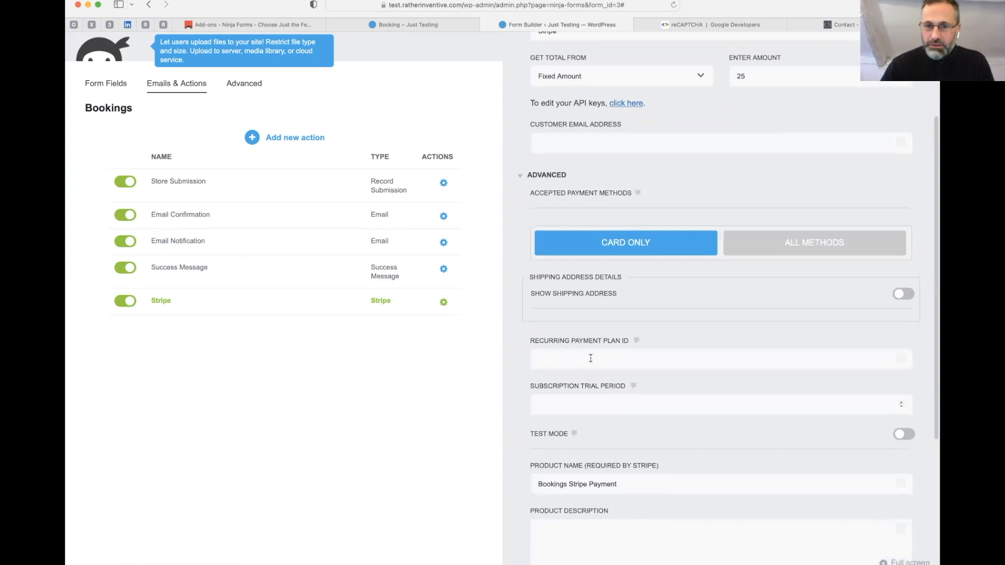
scroll(590, 358, "down", 1)
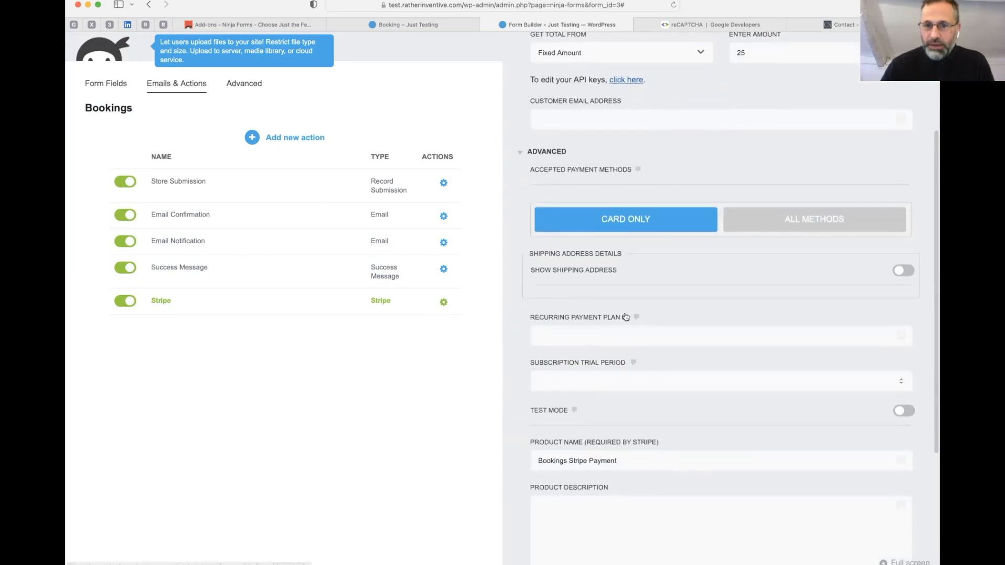
scroll(571, 350, "up", 5)
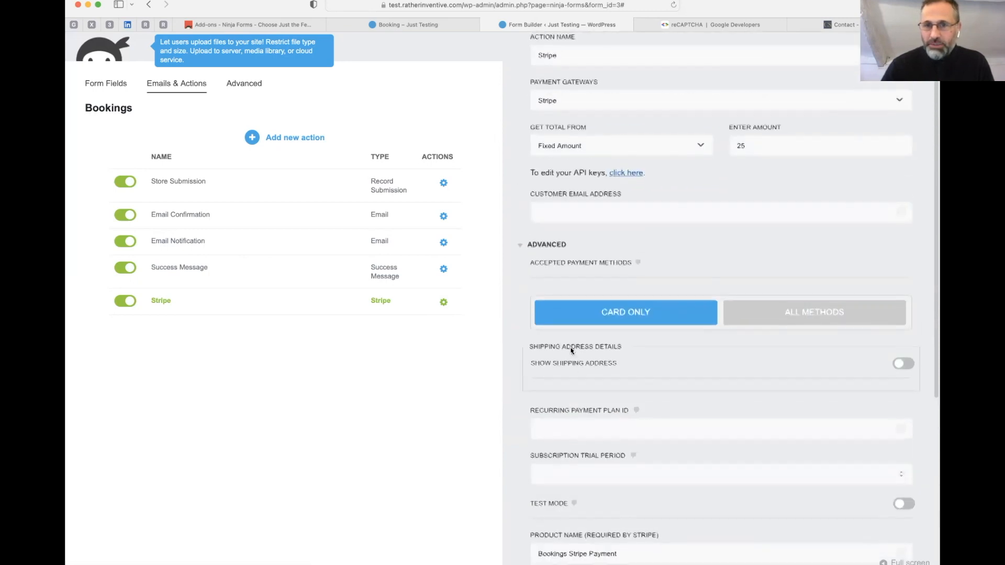
scroll(738, 459, "down", 10)
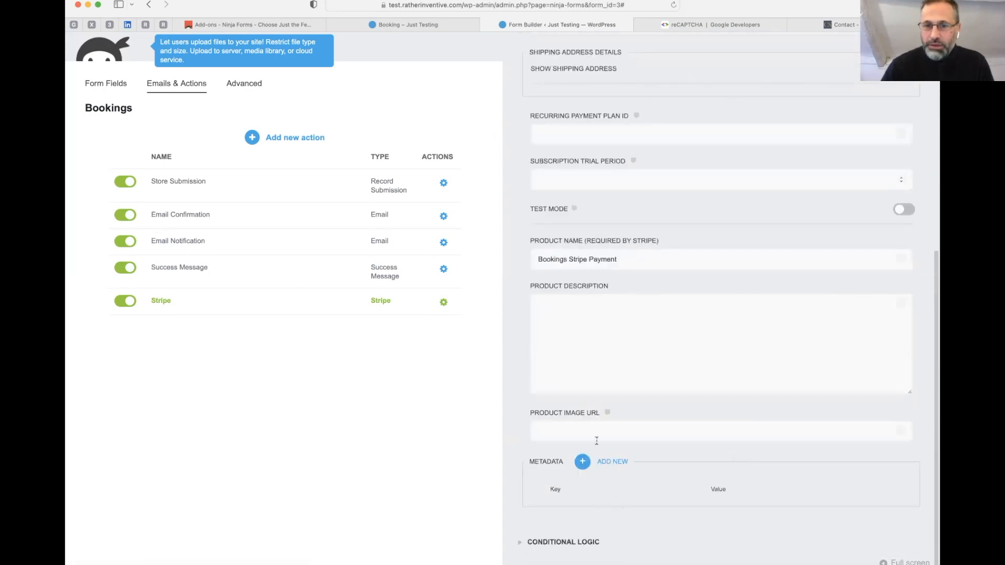
scroll(597, 443, "up", 4)
scroll(598, 446, "up", 3)
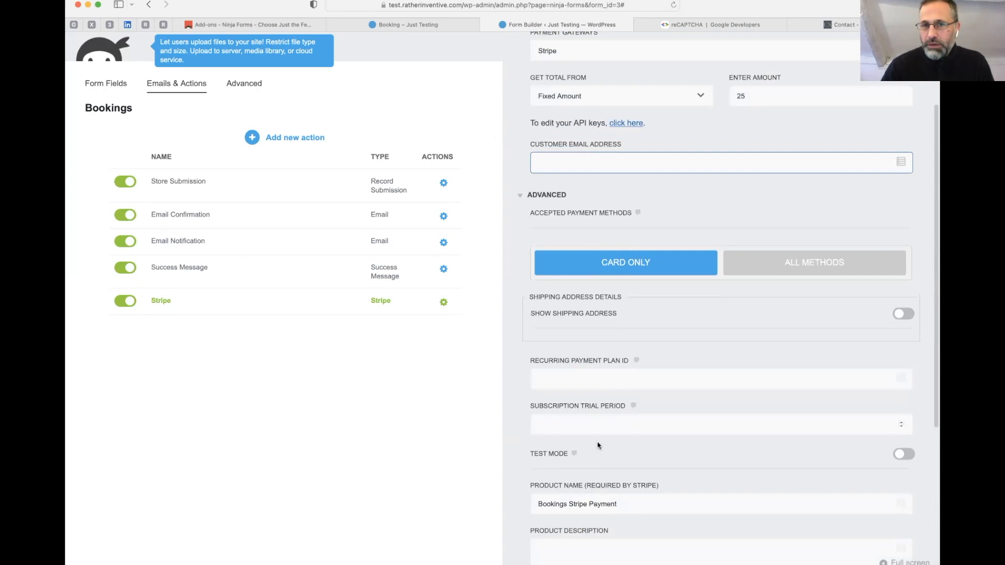
scroll(595, 454, "down", 2)
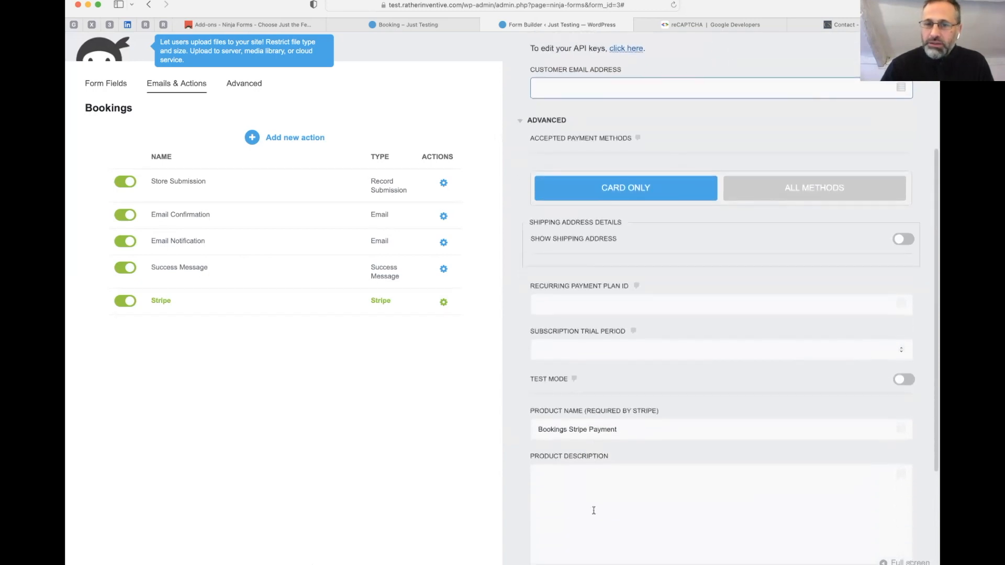
left_click_drag(633, 427, 538, 425)
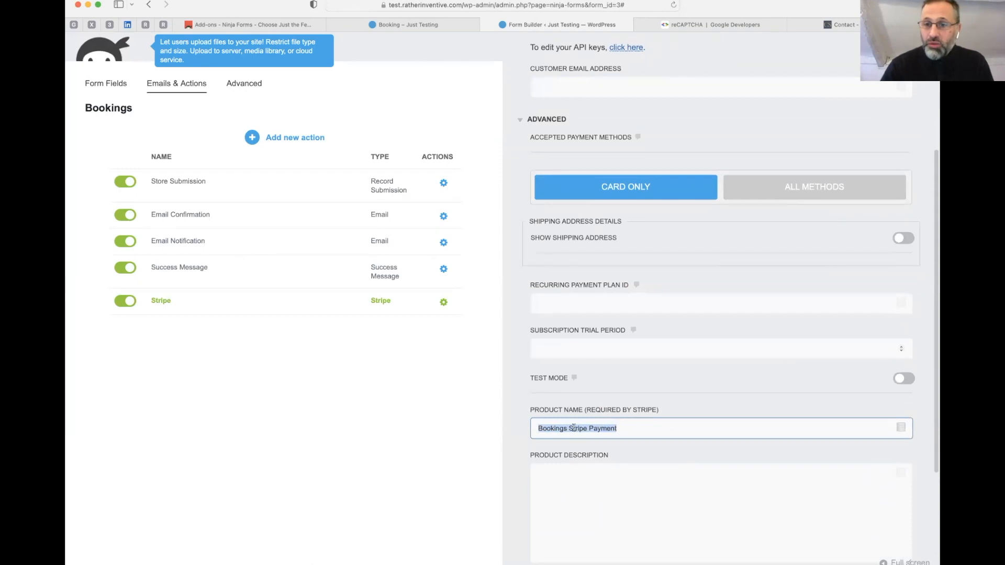
Enable Test Mode for the Stripe action and preview the shipping address fields, leaving Show Shipping Address off.
left_click(904, 378)
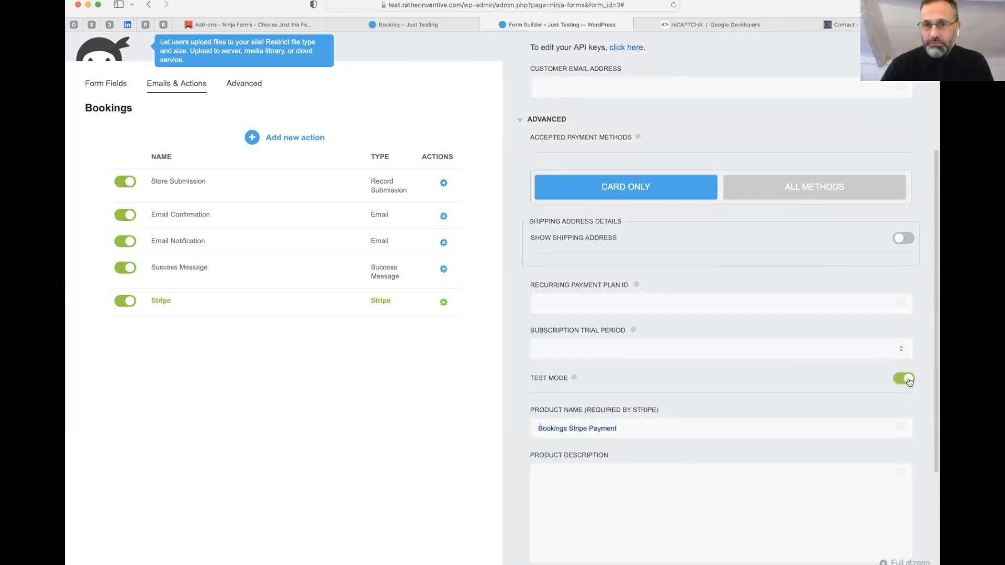
left_click(903, 239)
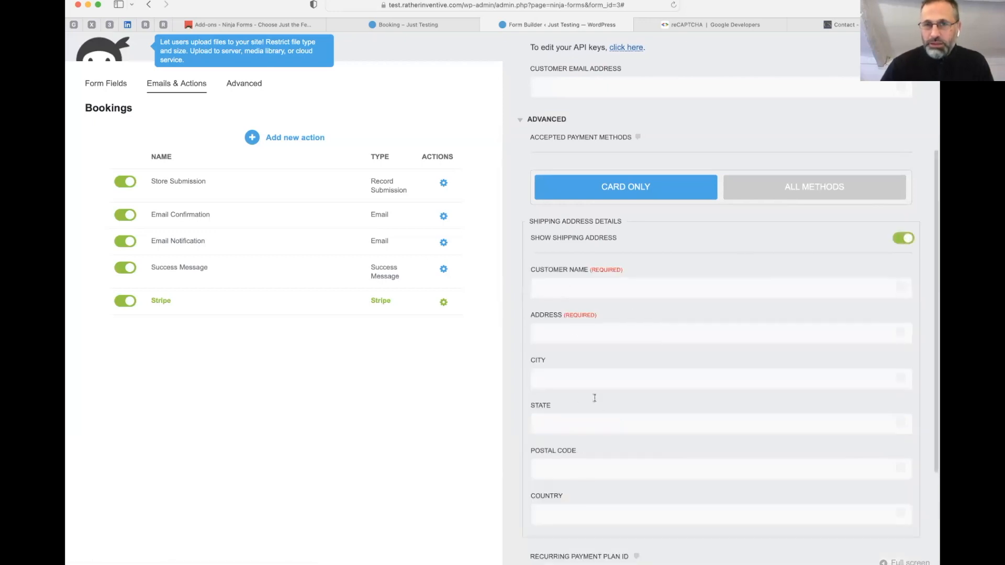
left_click(901, 240)
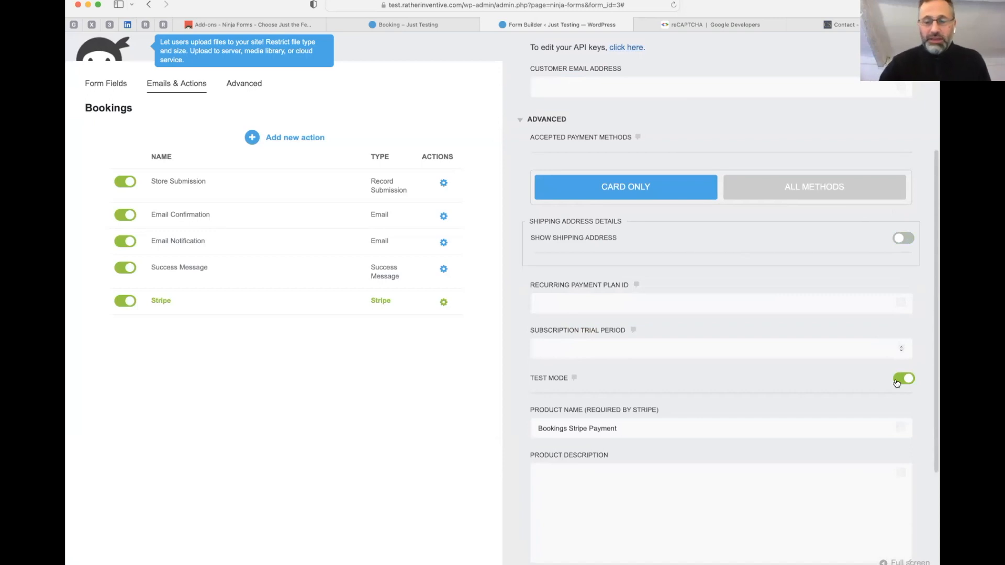
scroll(596, 379, "down", 4)
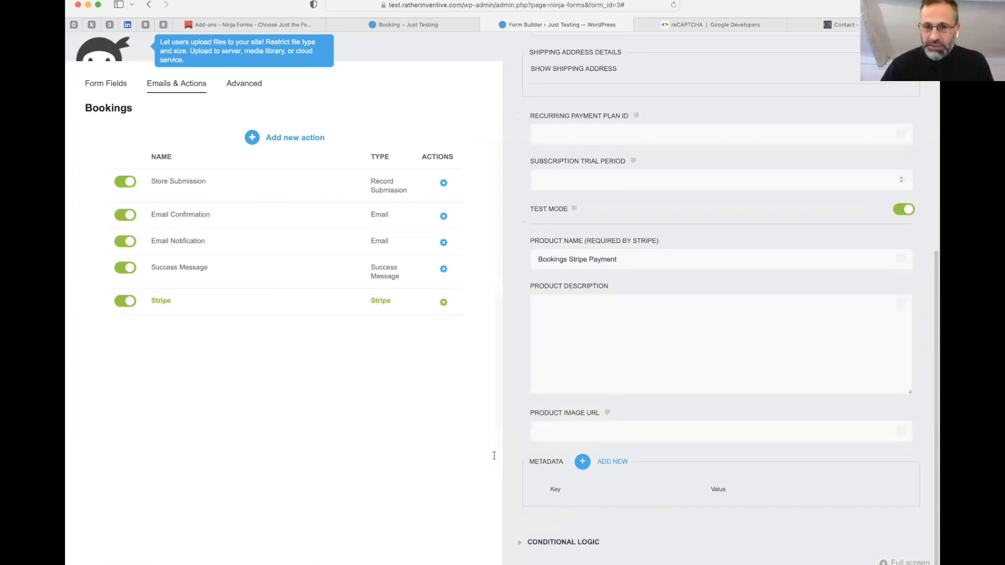
left_click(554, 429)
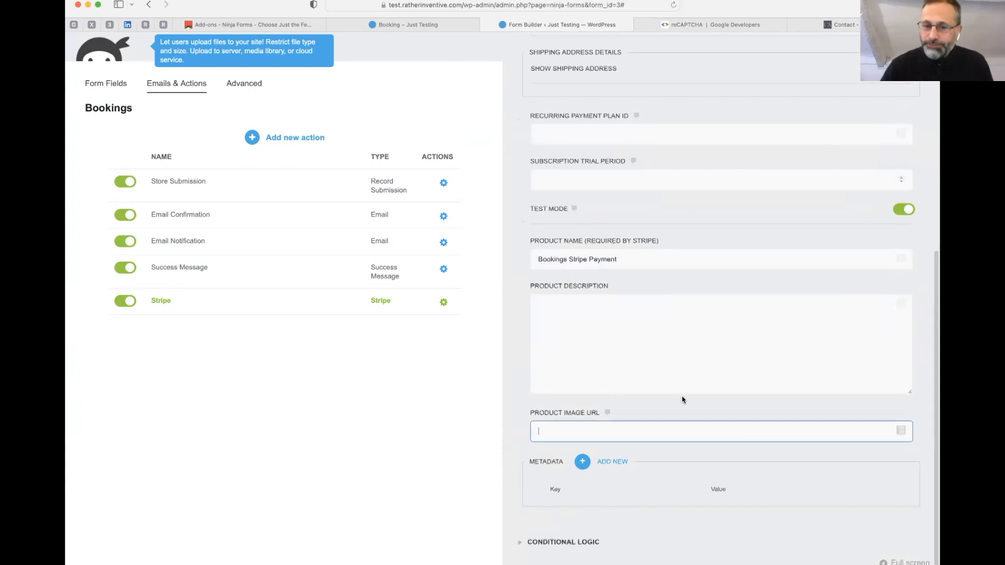
Close the Stripe action settings and publish the Bookings form.
scroll(684, 399, "up", 8)
left_click(895, 48)
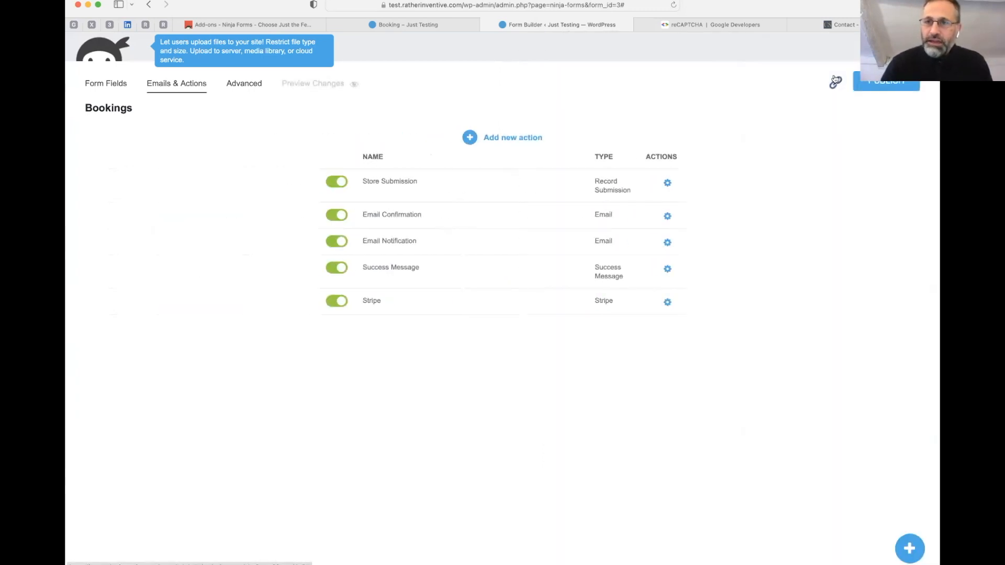
left_click(886, 85)
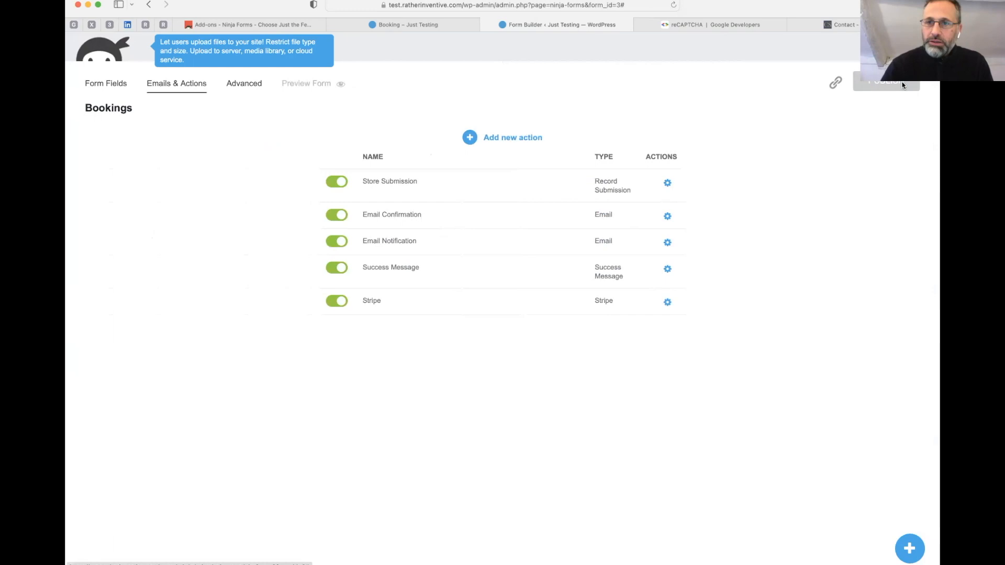
On the live booking page, autofill the visitor's name and email and select Sun Flower Barn as the property of interest.
left_click(401, 25)
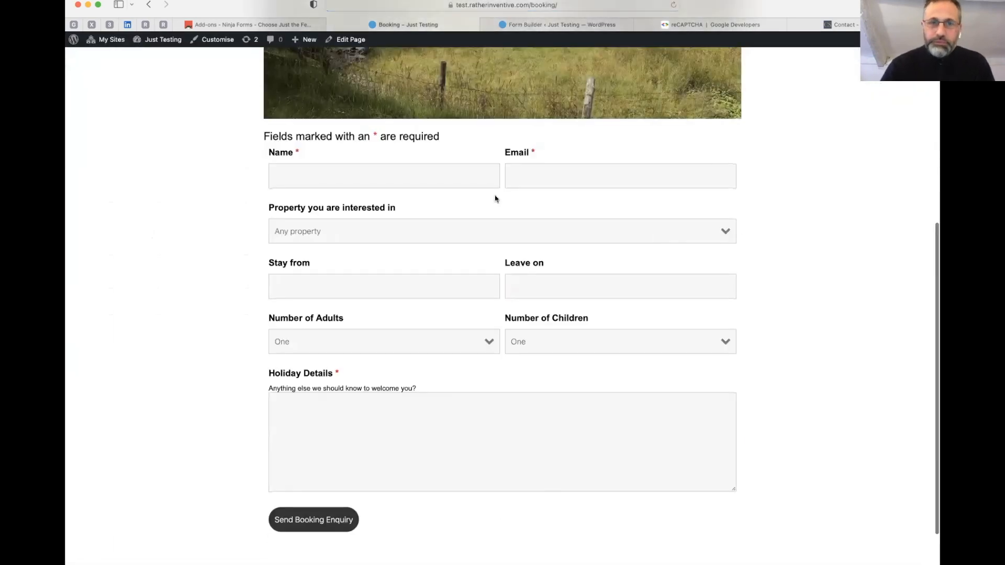
left_click(388, 184)
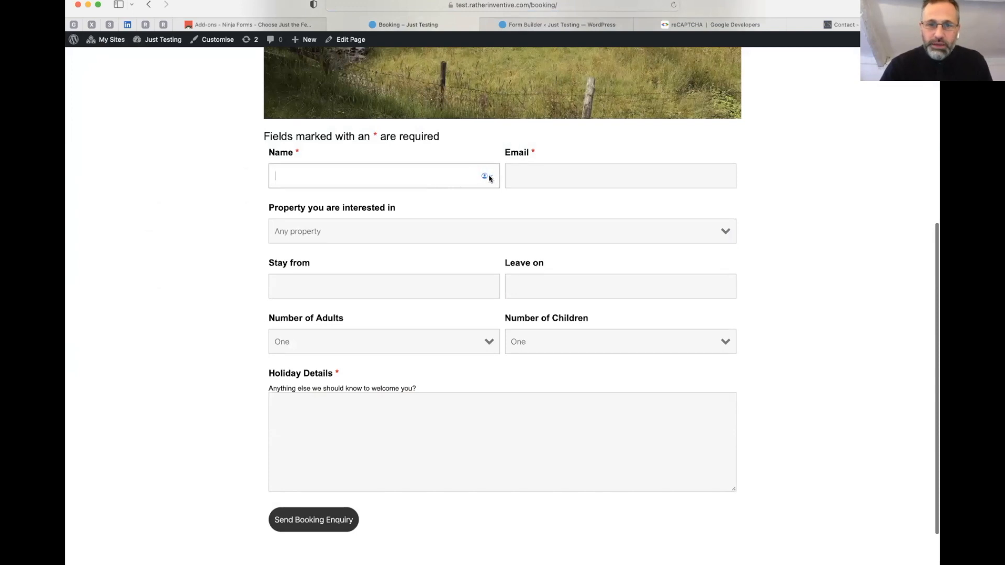
scroll(490, 175, "down", 1)
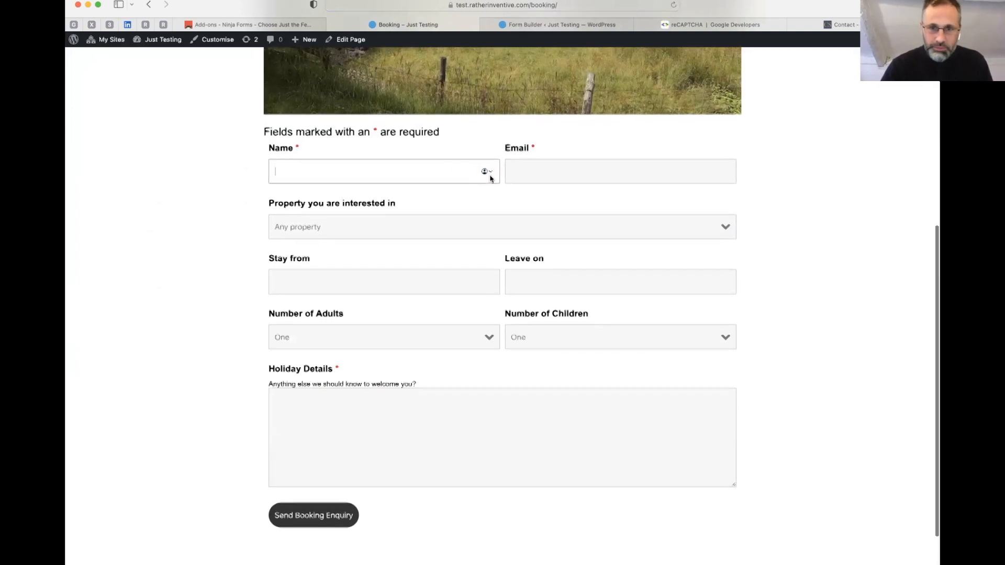
left_click(490, 171)
left_click(334, 216)
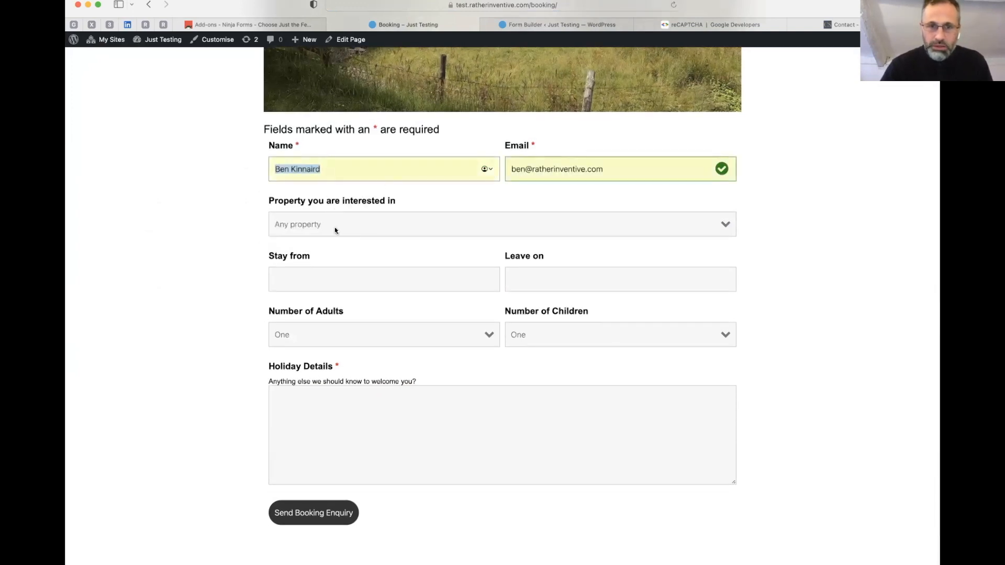
left_click(337, 229)
left_click(330, 242)
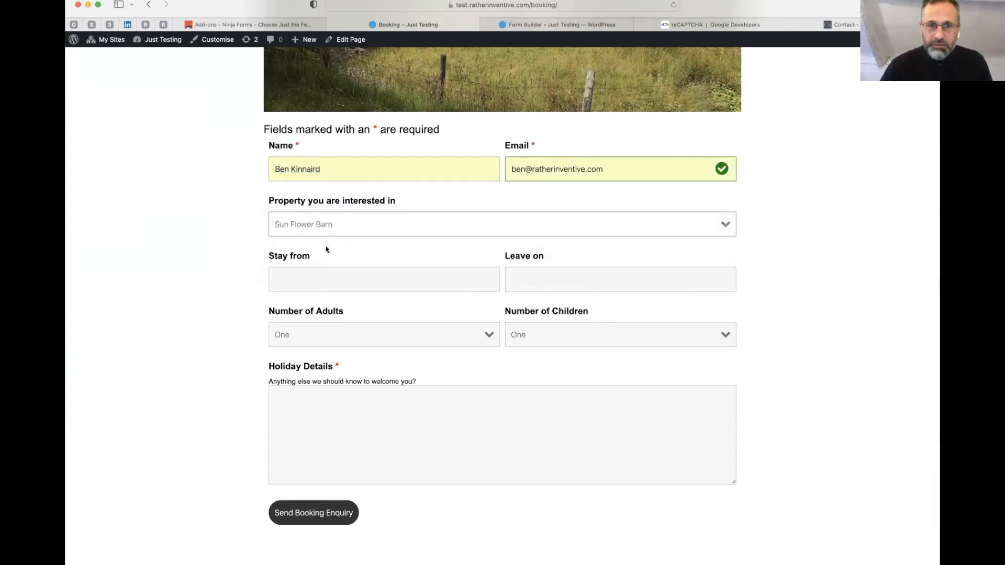
Set the booking's stay dates from 09/12/2022 to 11/12/2022 and the number of adults to Two.
left_click(328, 281)
left_click(365, 352)
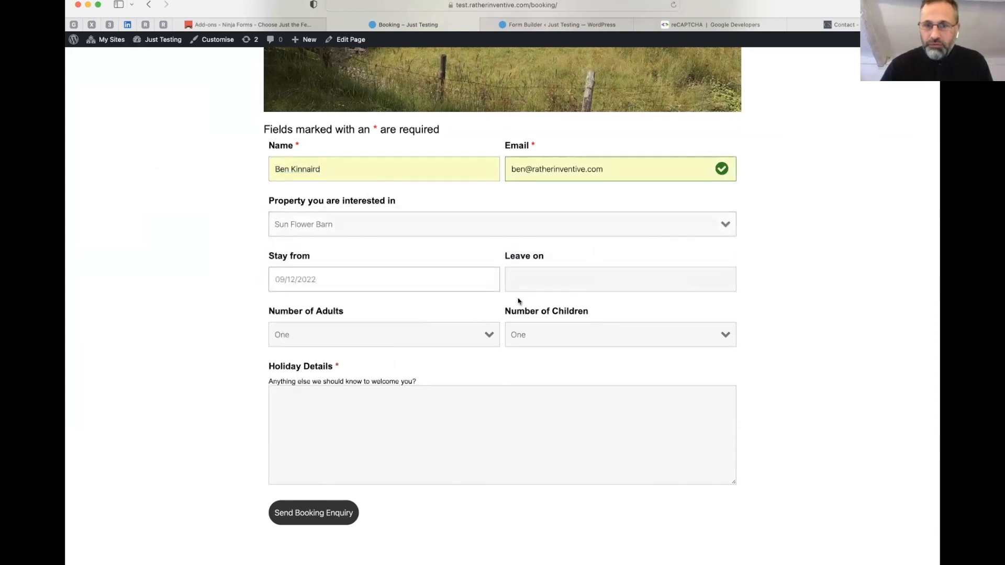
left_click(584, 274)
left_click(647, 355)
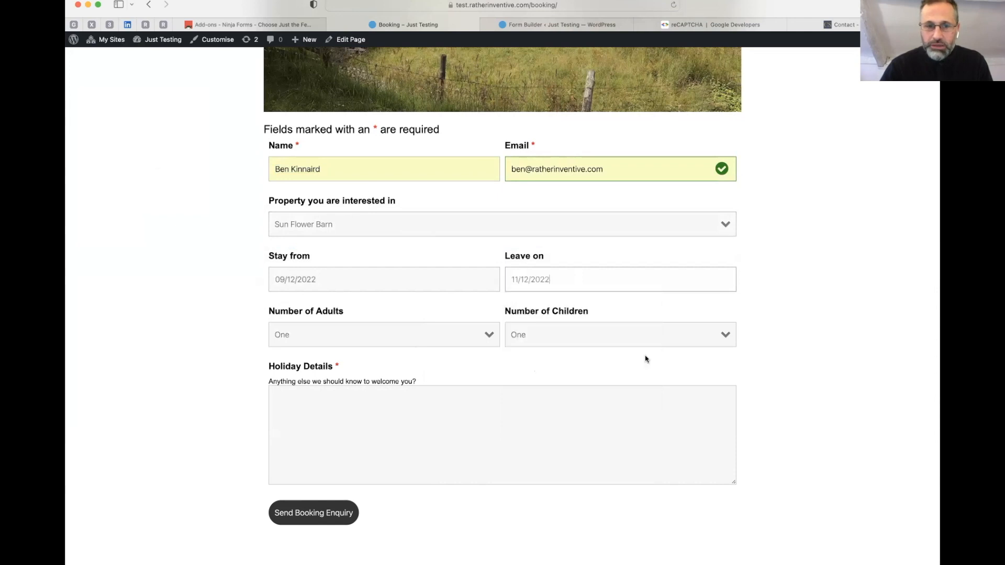
left_click(439, 343)
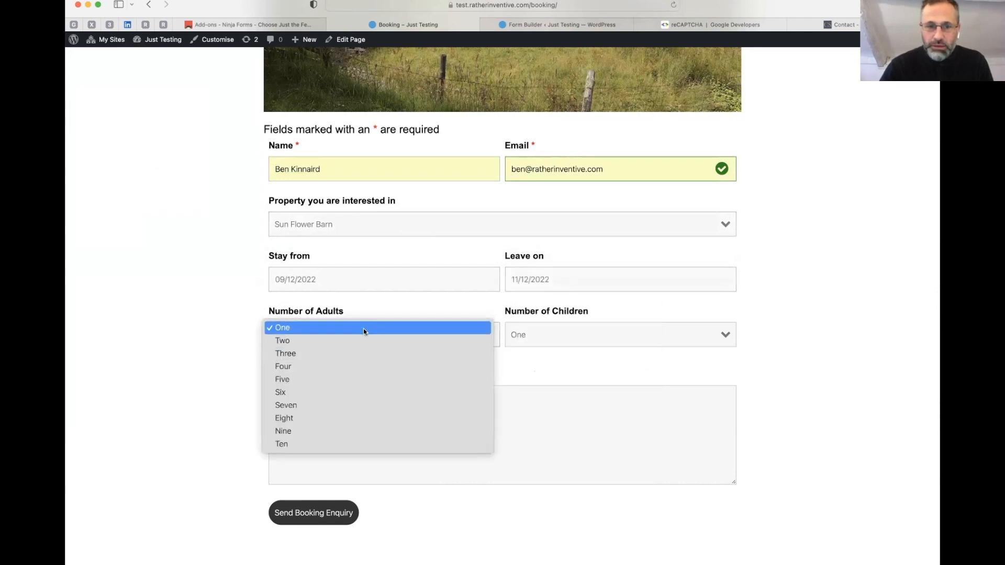
left_click(544, 353)
left_click(385, 340)
left_click(381, 341)
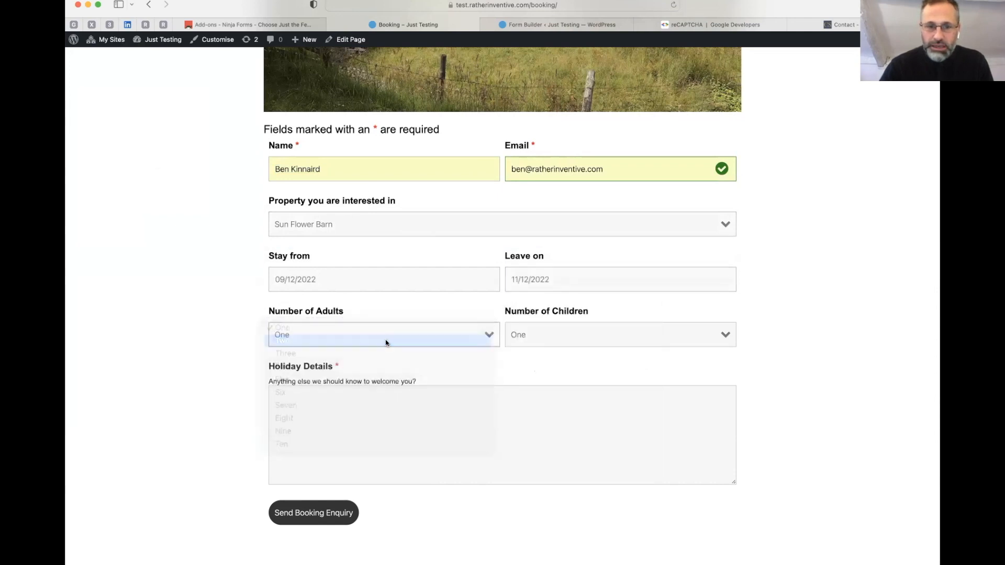
Enter "asdfsdf" as the Holiday Details and submit the booking enquiry.
left_click(336, 441)
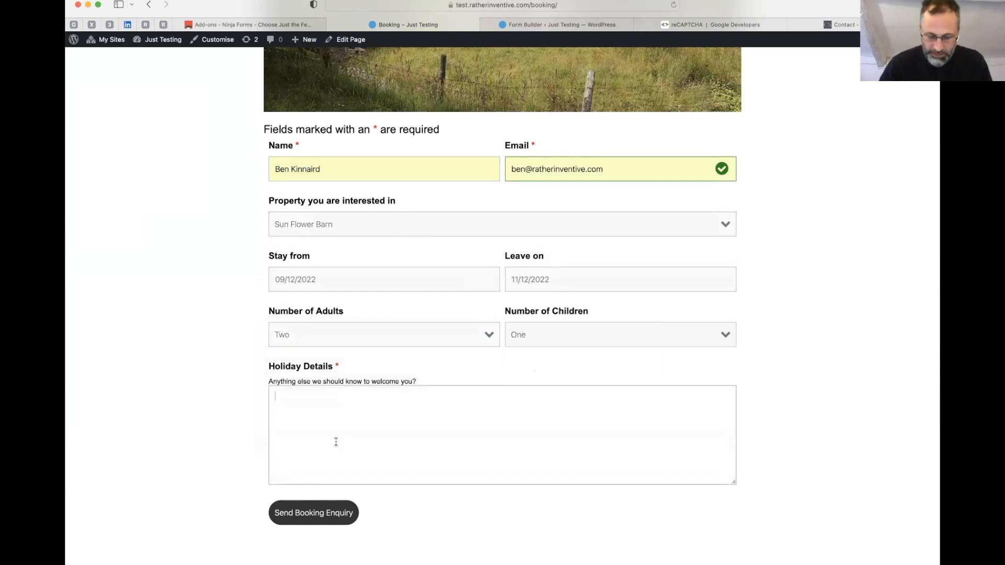
type("asdfsdf")
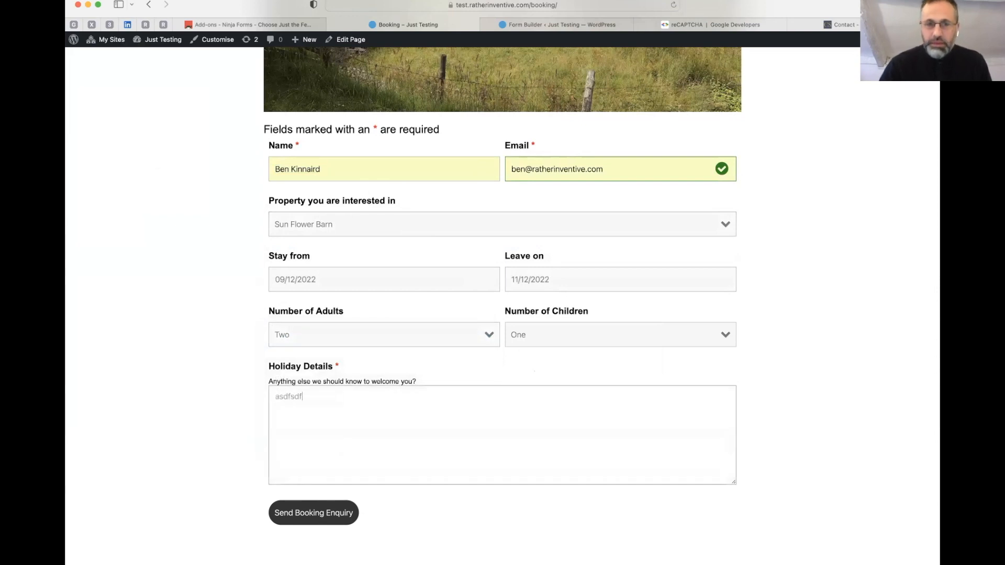
left_click(292, 518)
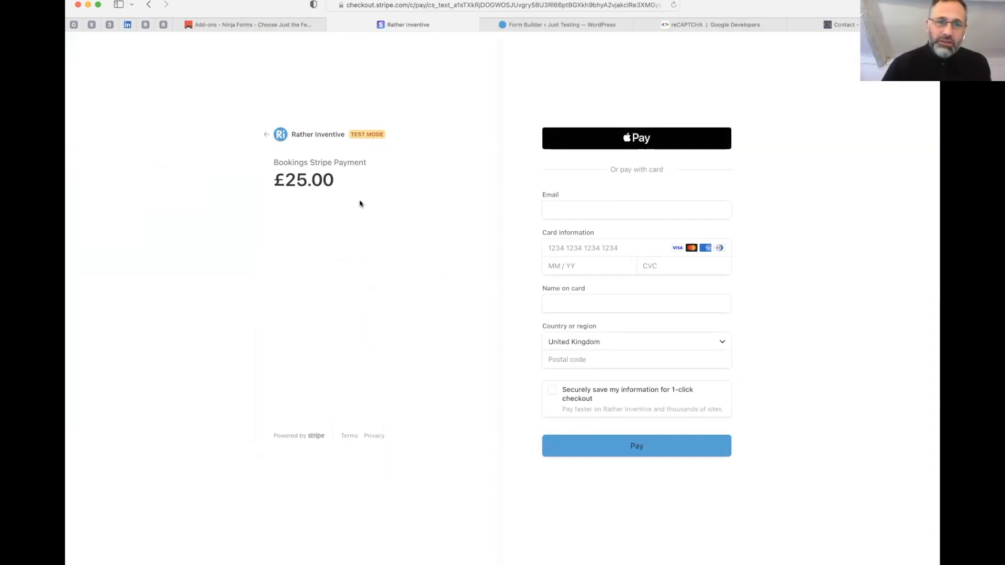
Examine the payment description and amount on the Stripe checkout page, and return to the booking page.
mouse_move(271, 164)
left_mouse_down()
mouse_move(374, 162)
mouse_move(264, 161)
left_mouse_up()
left_click(345, 161)
left_click(273, 161)
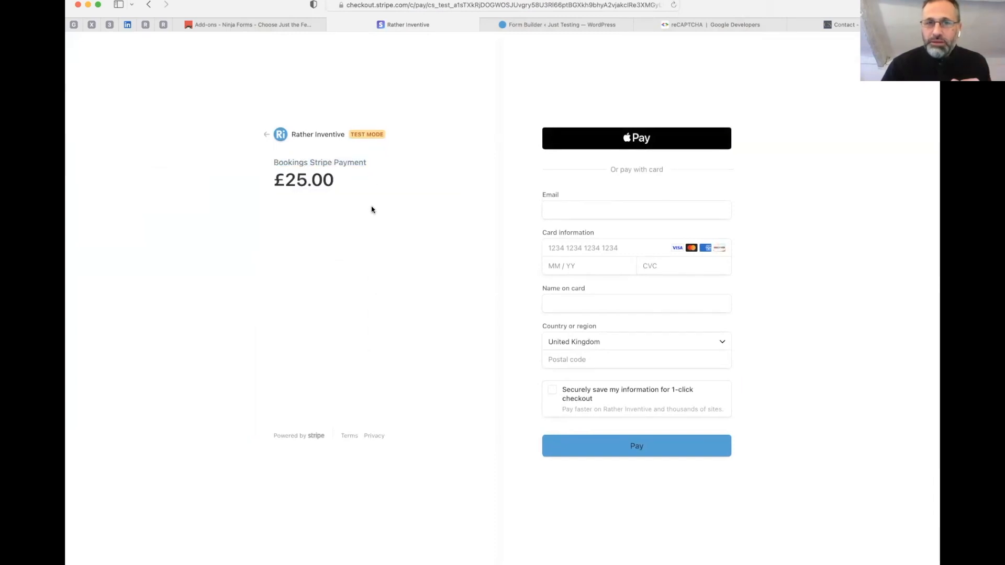
left_click_drag(282, 178, 354, 182)
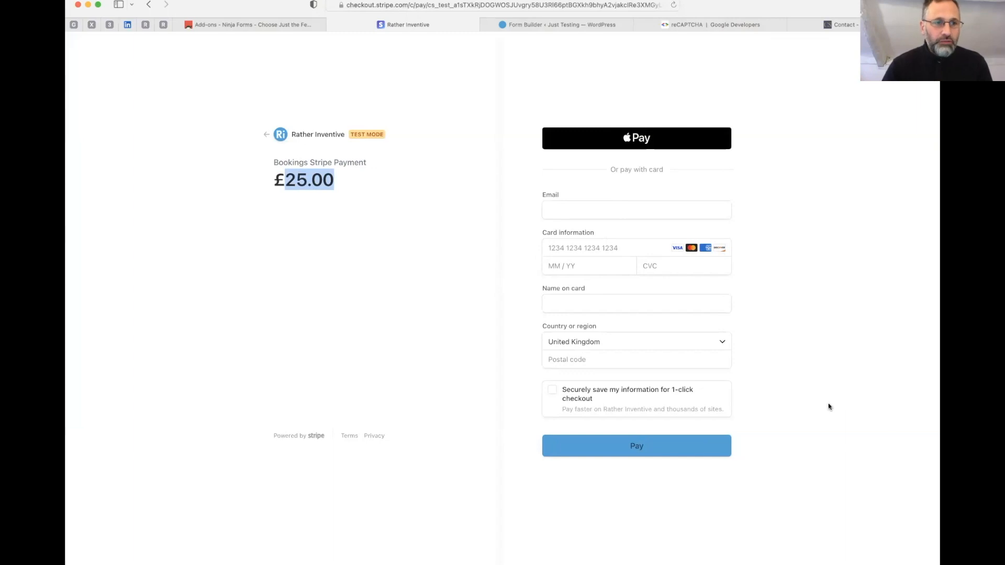
left_click(365, 277)
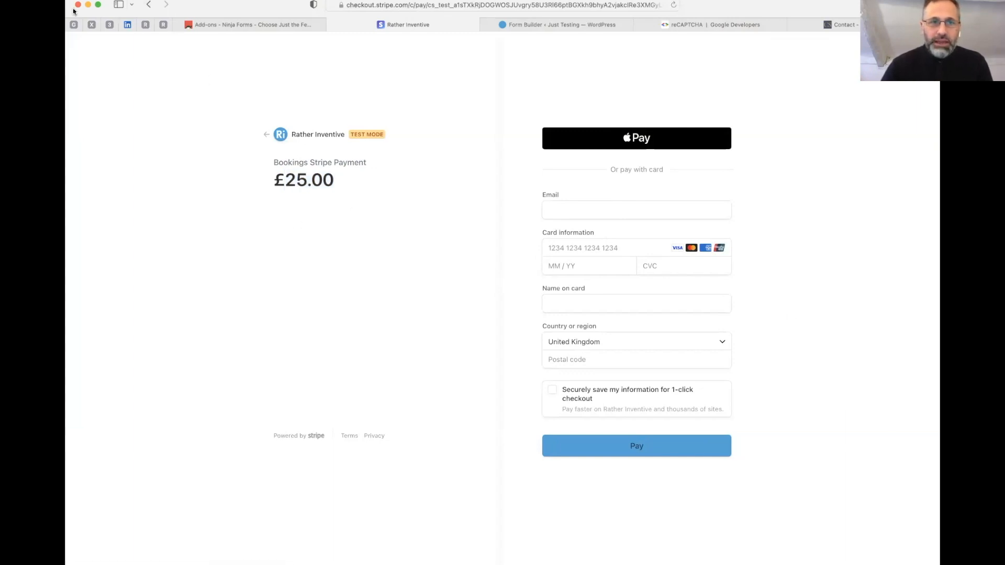
left_click(149, 5)
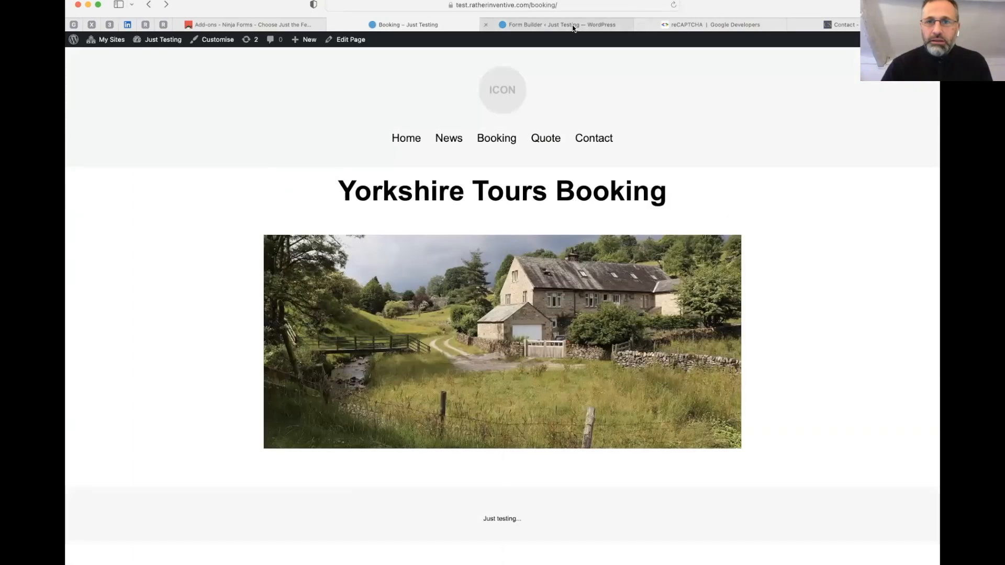
In the form builder, add a divider and an Address field between Holiday Details and the submit button of the Bookings form.
left_click(573, 26)
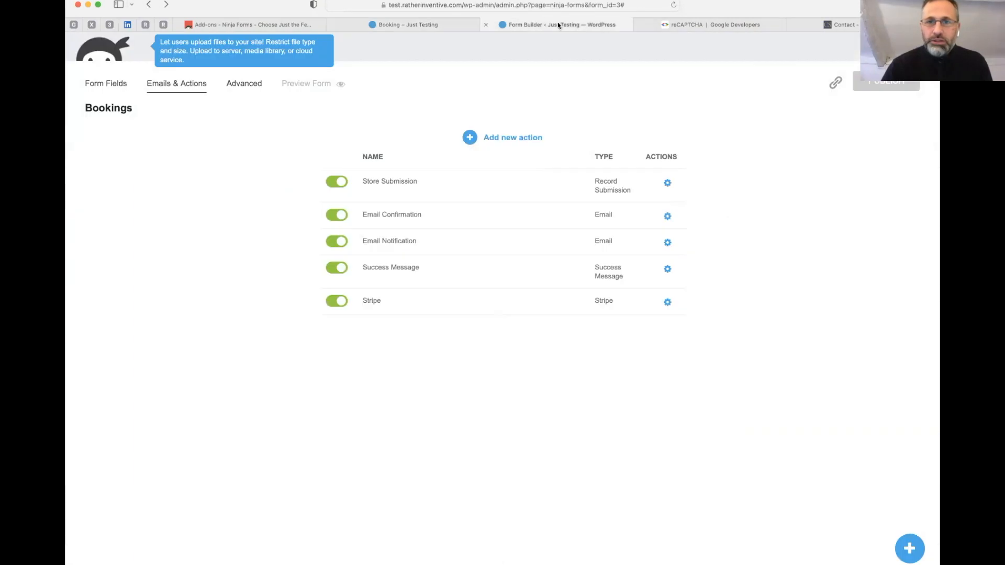
left_click(108, 86)
scroll(265, 294, "down", 5)
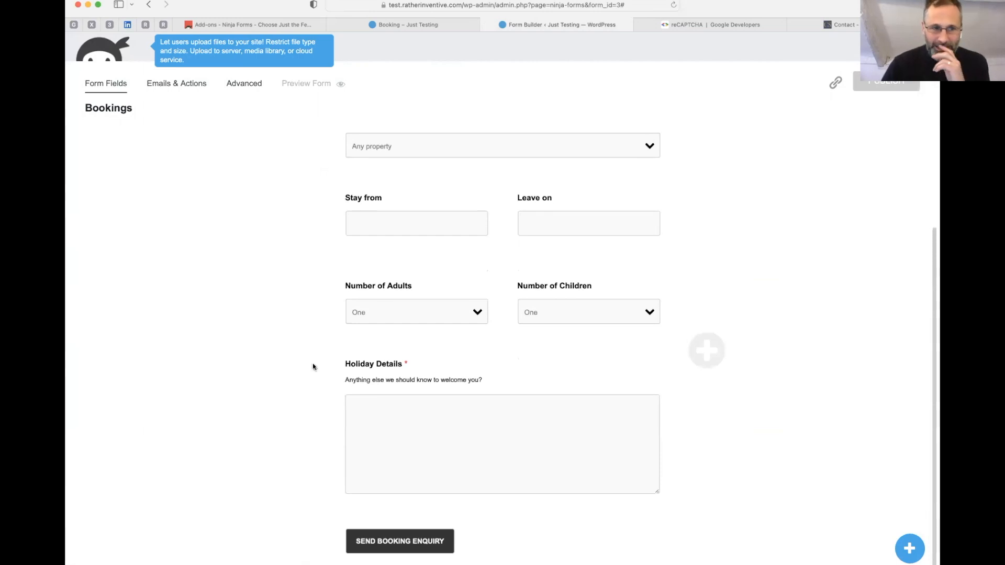
left_click(909, 549)
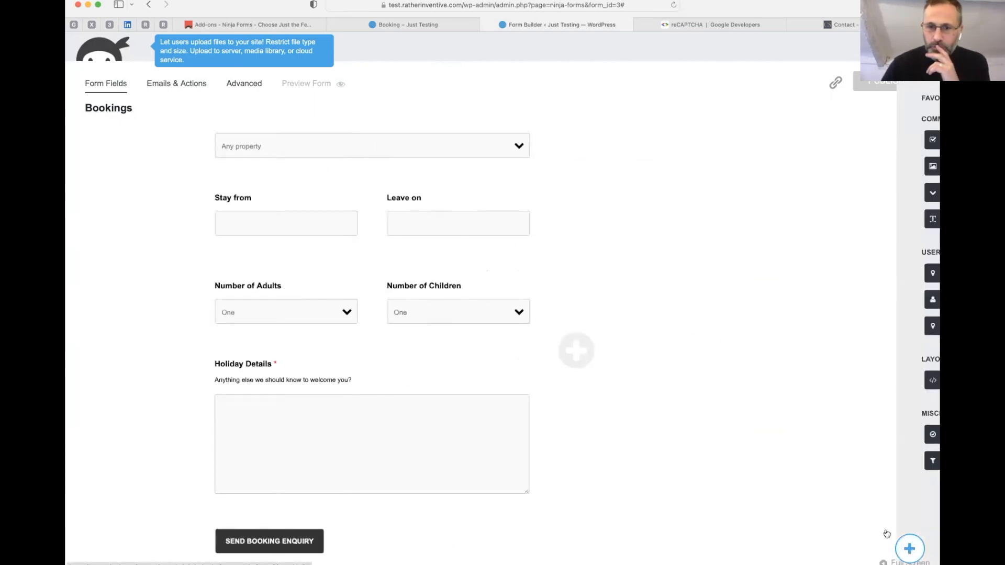
left_click_drag(830, 382, 276, 507)
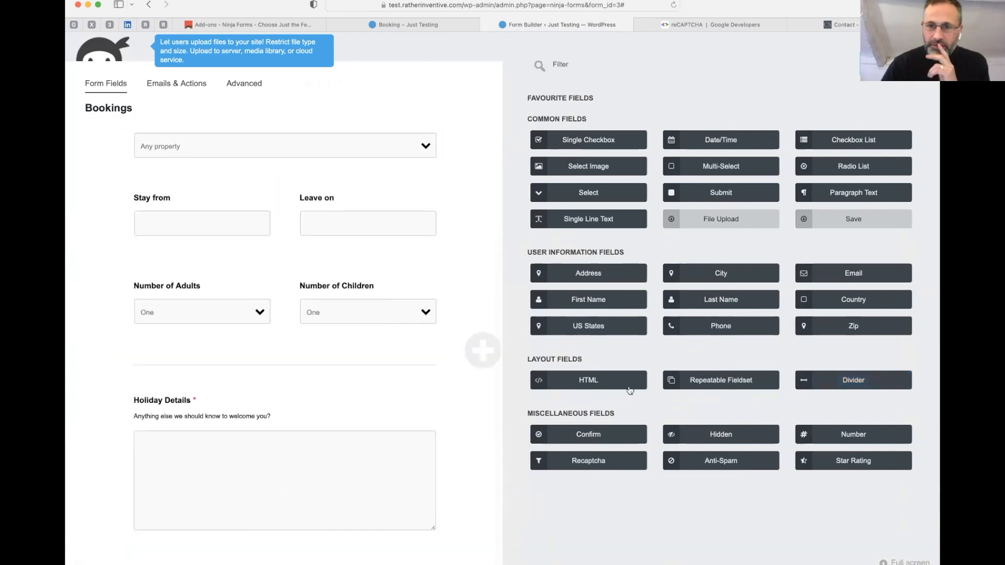
left_click_drag(565, 276, 269, 507)
scroll(269, 507, "down", 3)
left_click_drag(307, 260, 307, 348)
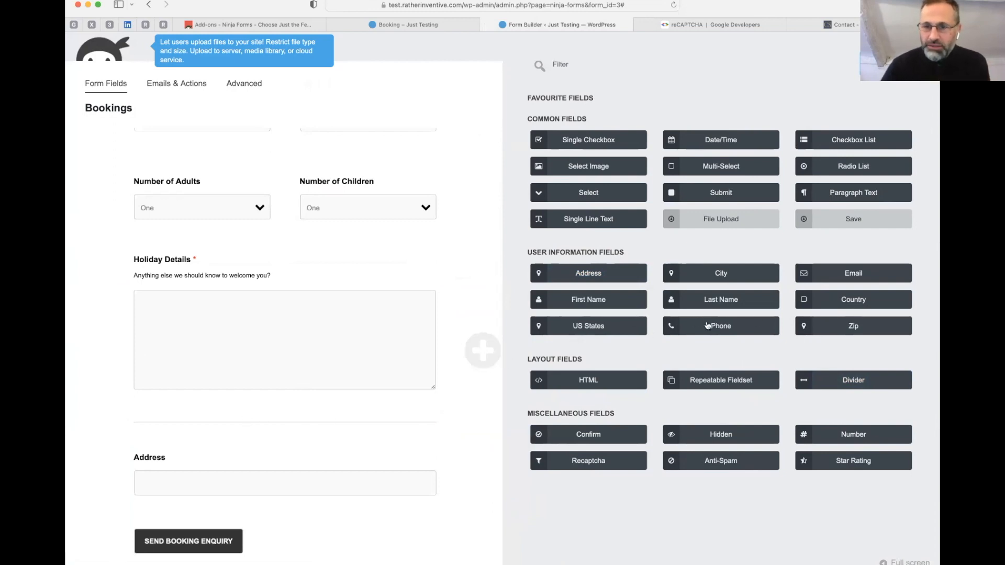
Add a Zip field beside the Address field and publish the Bookings form.
left_click_drag(858, 329, 445, 489)
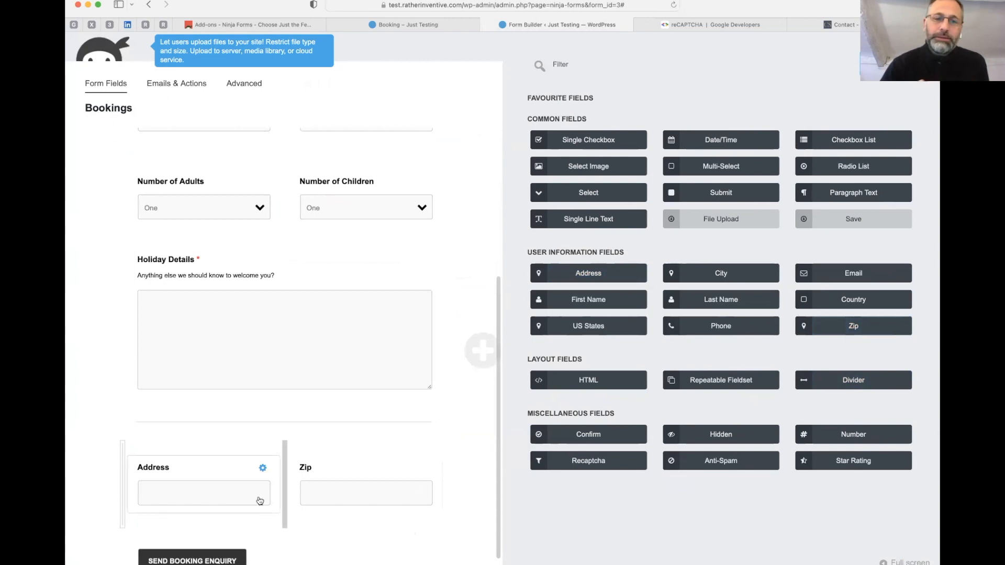
scroll(256, 499, "down", 1)
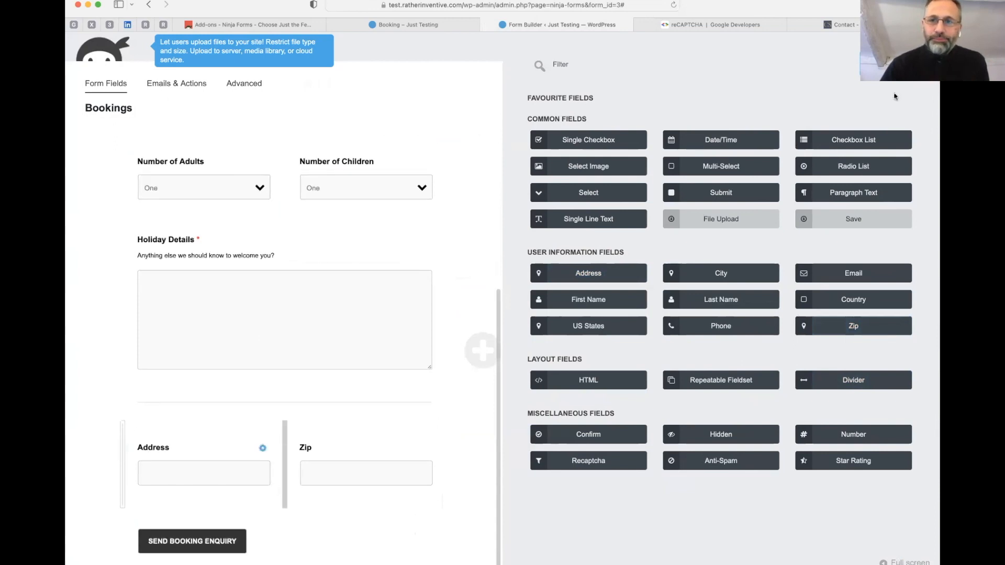
left_click(879, 86)
left_click(879, 85)
Switch to the Binit website and request a quote for a postcode from its home page.
left_click(400, 24)
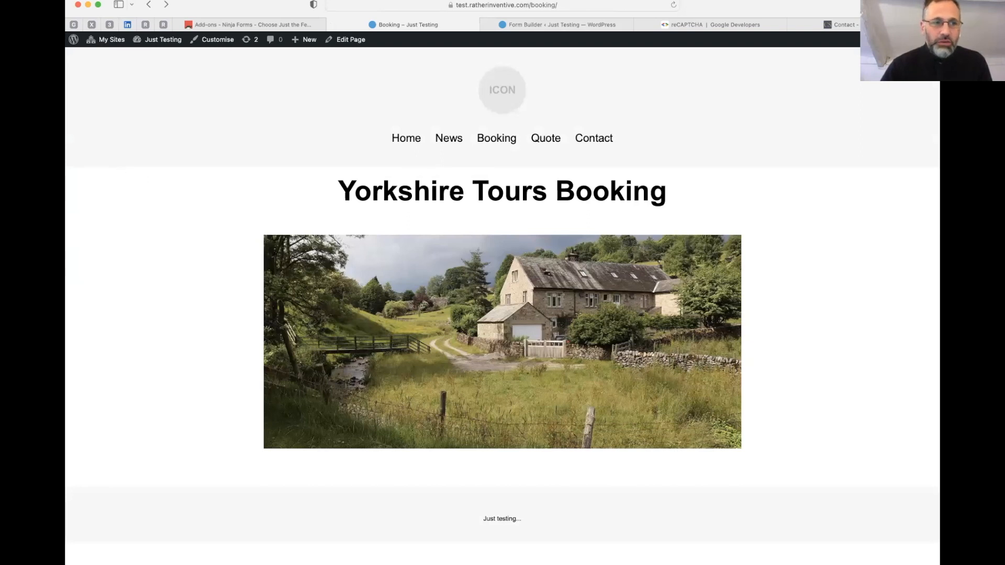
left_click(268, 123)
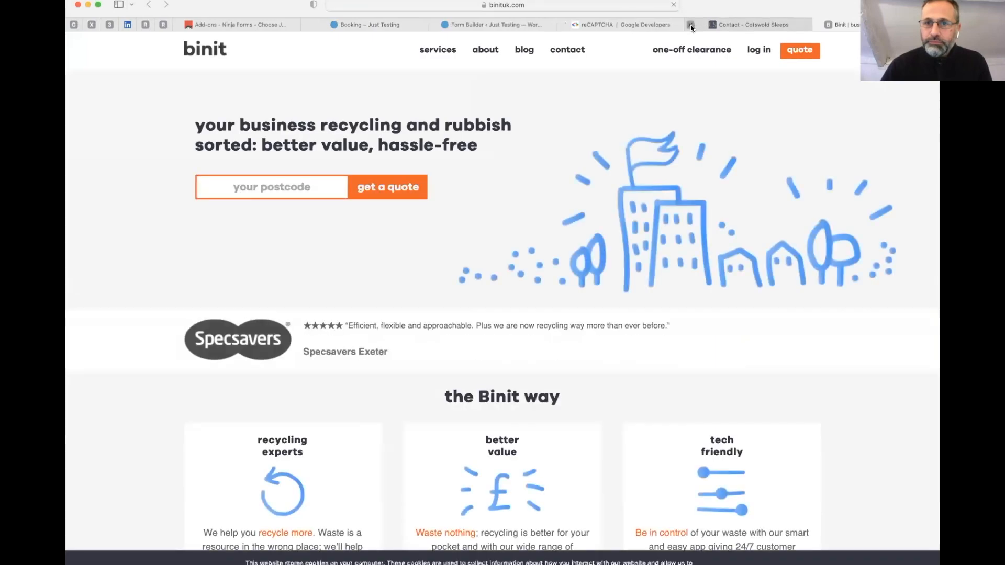
left_click(690, 25)
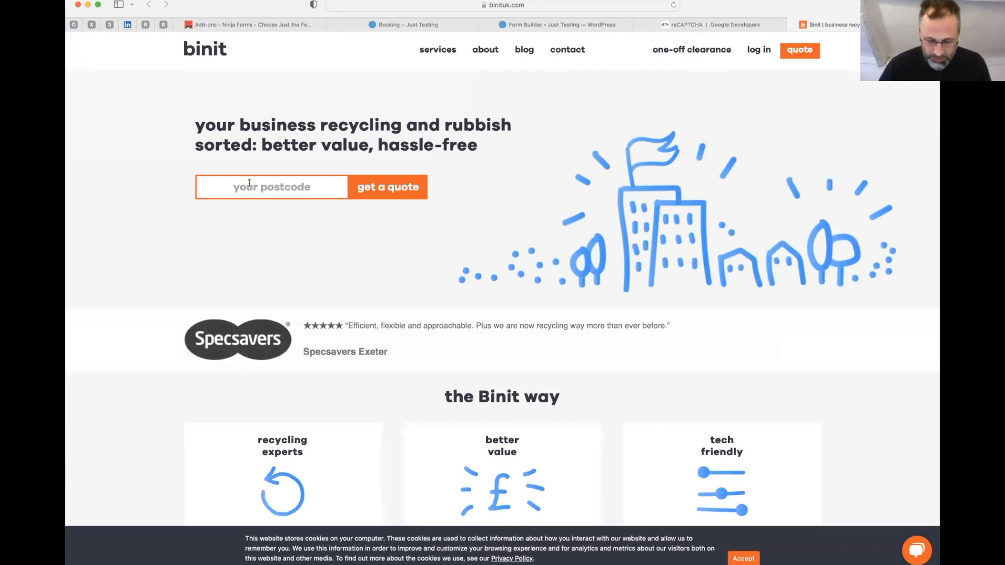
type("1")
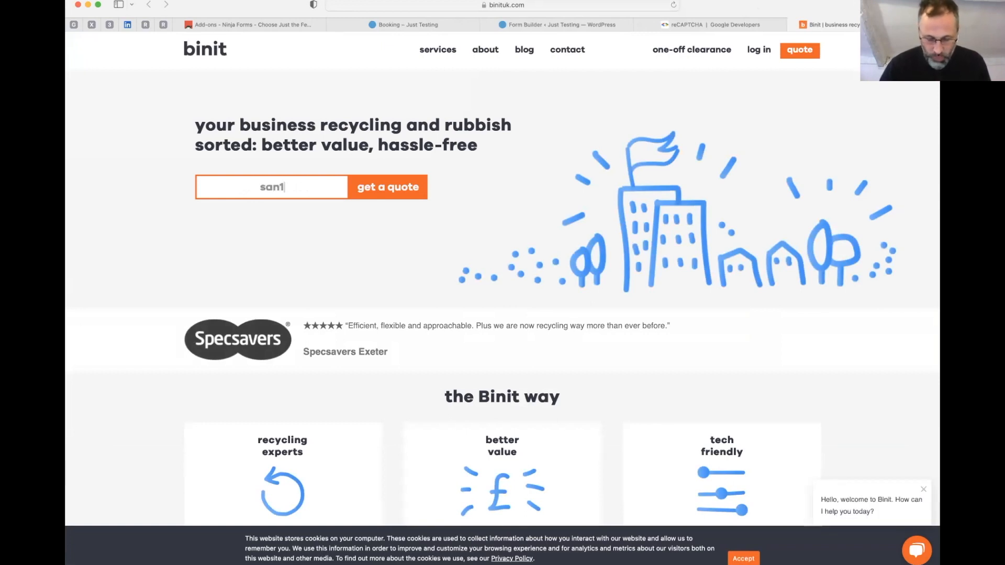
type("1DW")
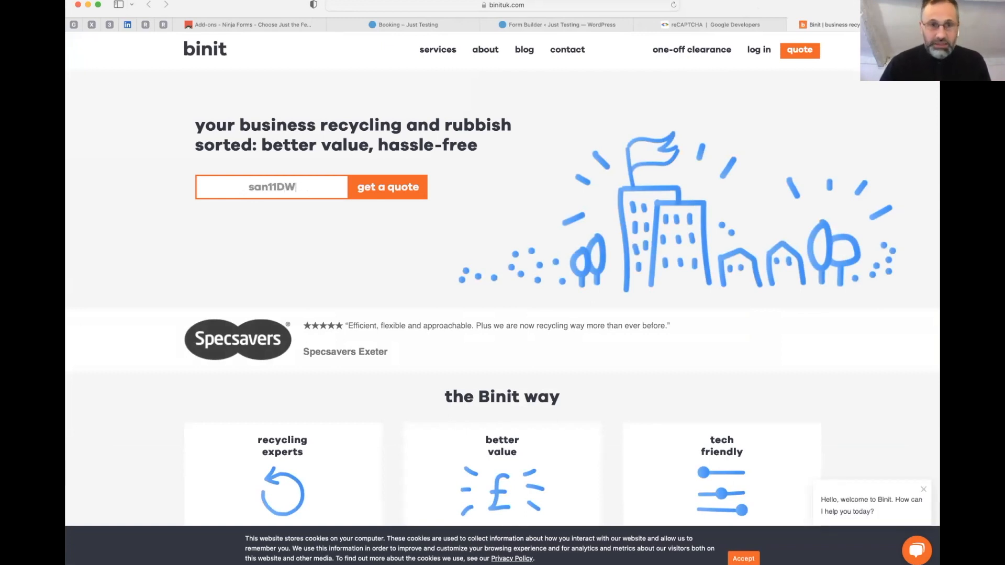
key("BackSpace")
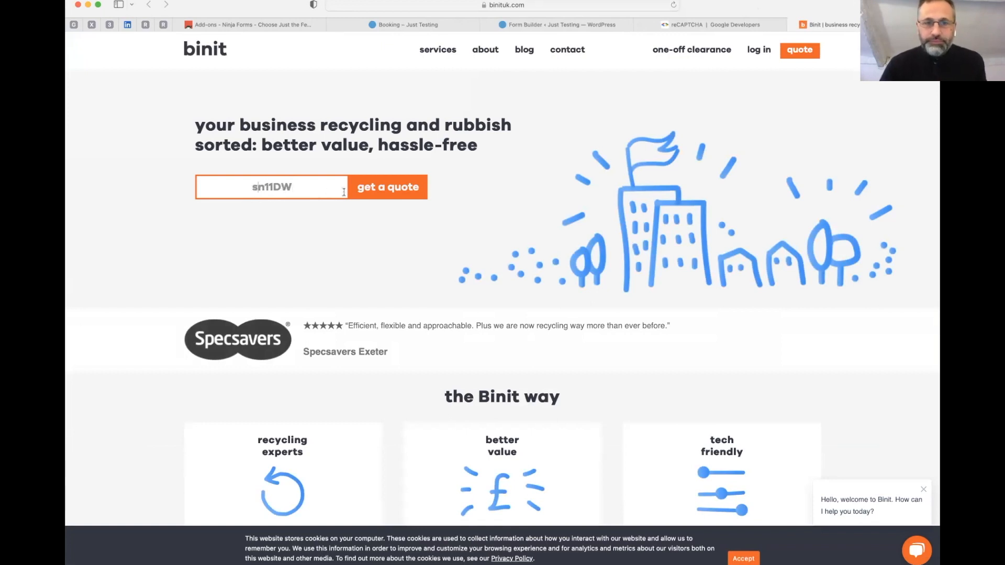
left_click(407, 190)
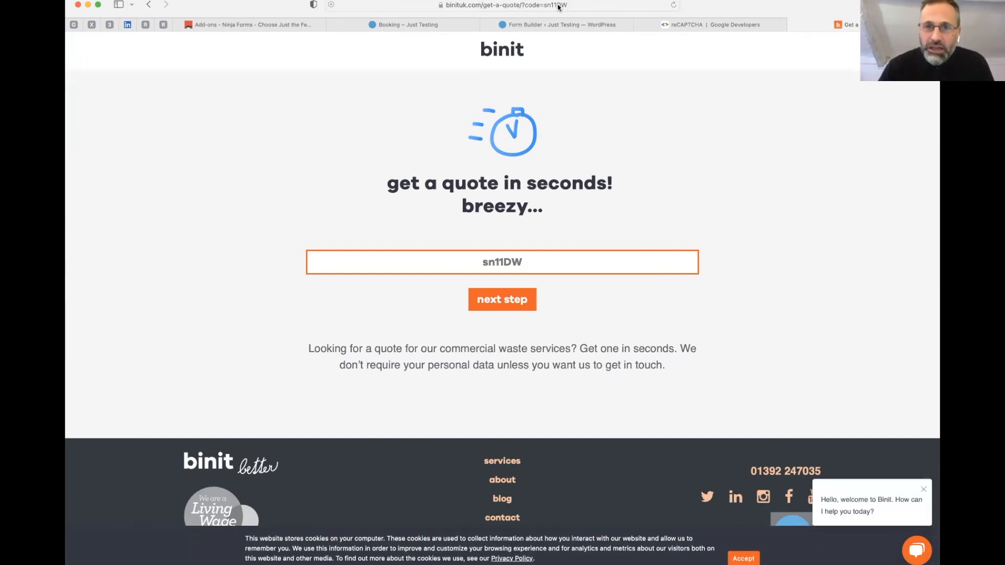
Inspect how the postcode is passed in the URL of the Binit quote page.
left_click(471, 4)
left_click_drag(459, 4, 481, 4)
left_click(790, 169)
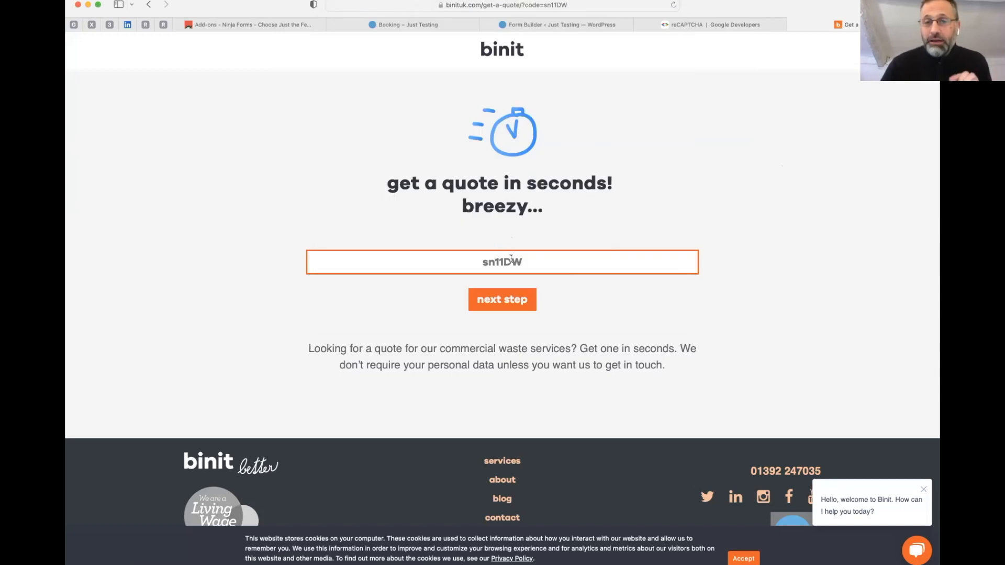
Step through the Binit quote form, choosing Light Industrial as business type and 26-50 employees, up to the contact details.
left_click(510, 308)
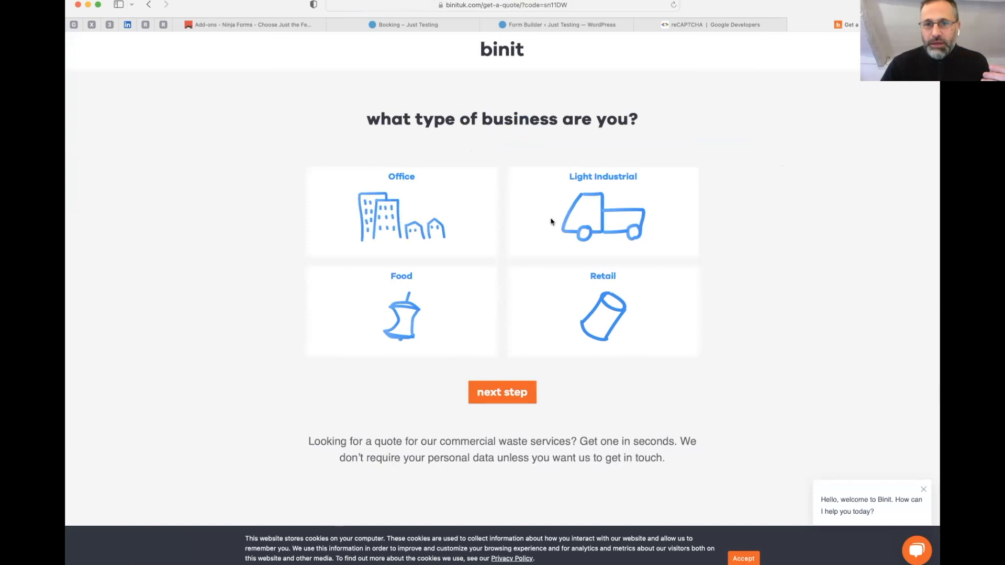
left_click(585, 216)
left_click(504, 394)
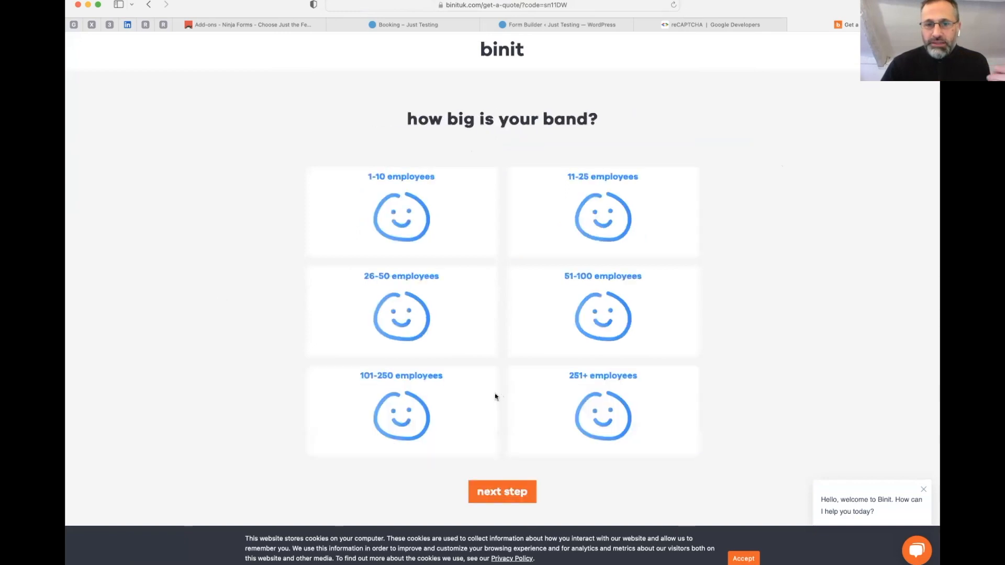
left_click(427, 327)
left_click(524, 491)
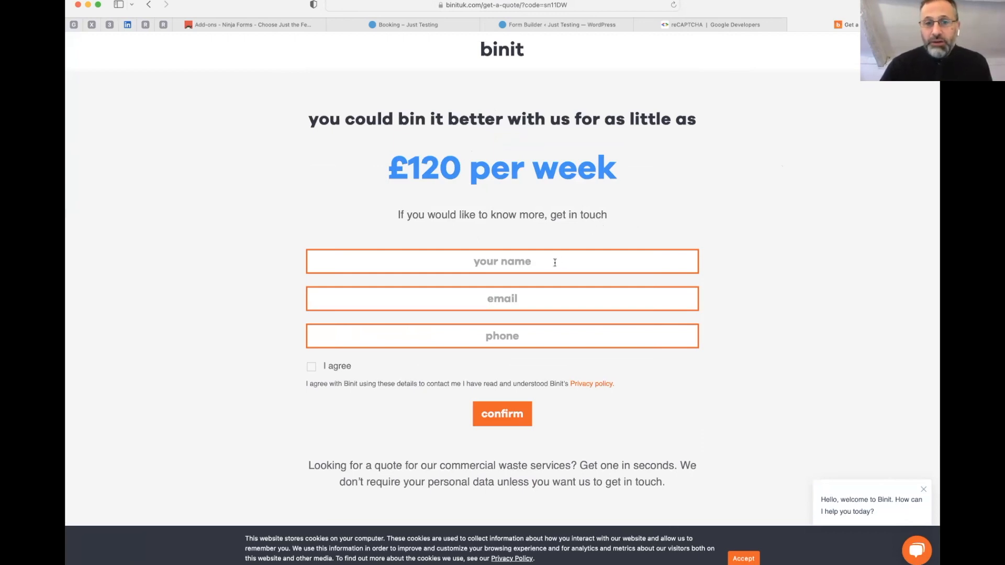
left_click(540, 271)
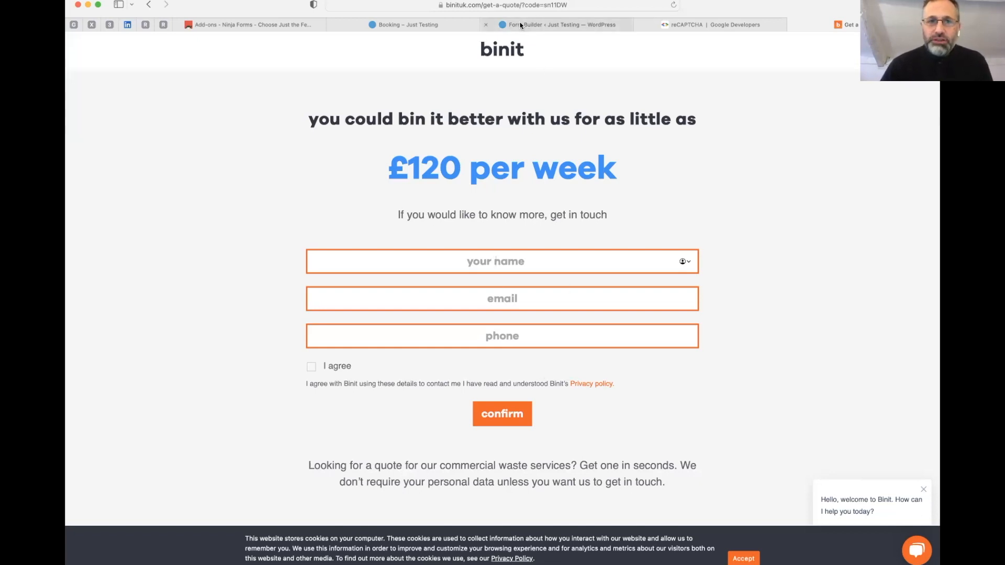
Switch to the Just Testing site, open its Quote page and look over the Postcode part of the multi-step form.
left_click(413, 24)
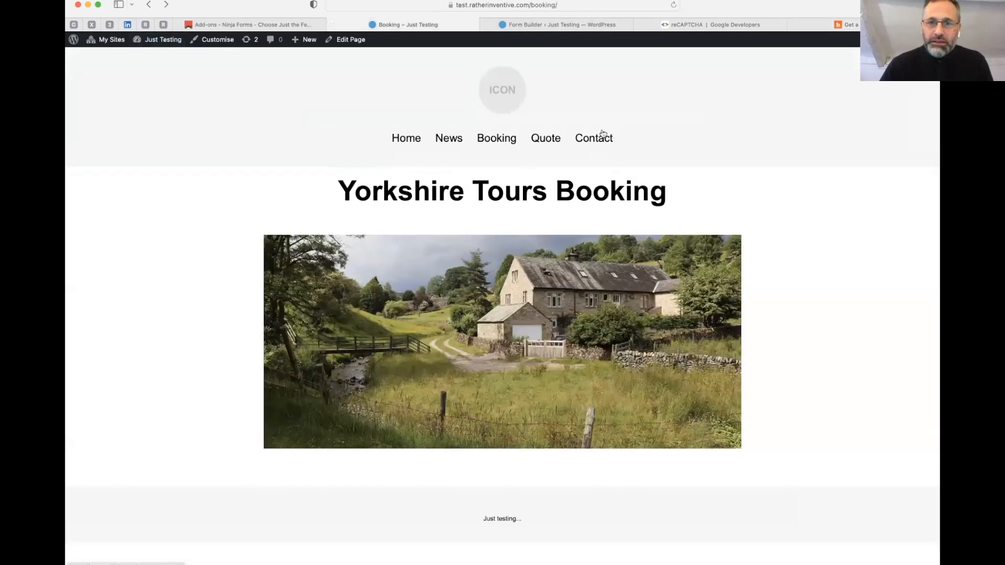
left_click(547, 139)
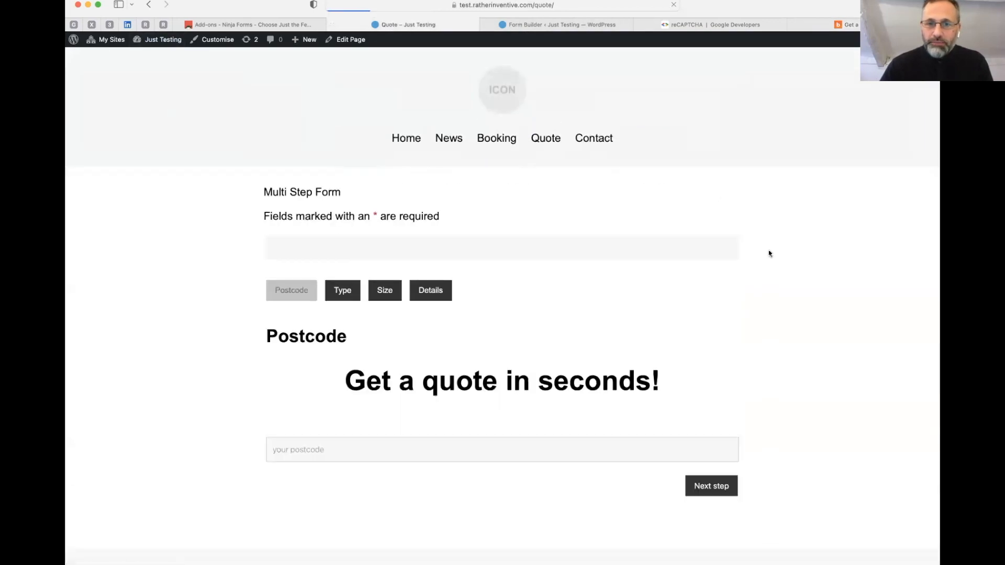
scroll(784, 271, "down", 1)
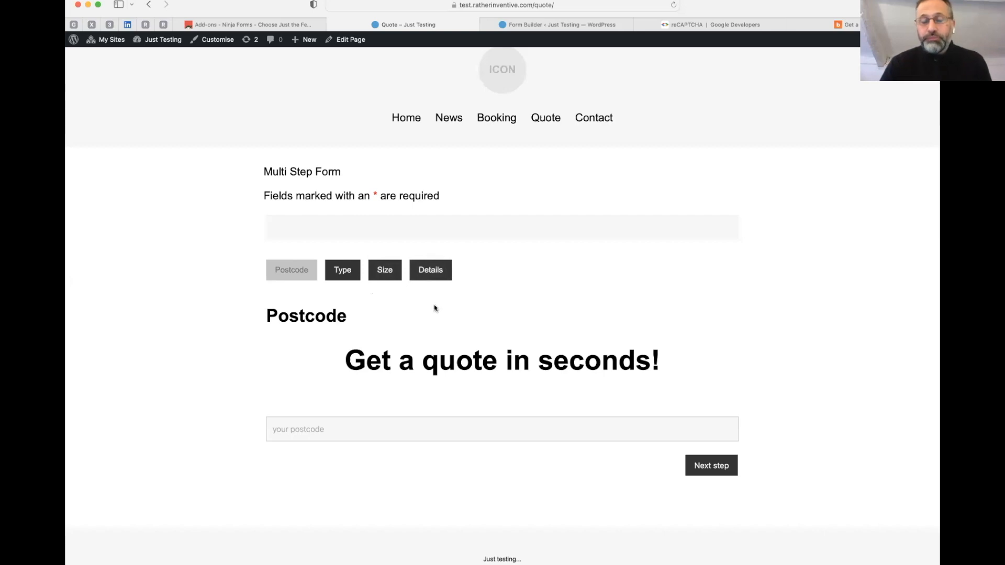
scroll(408, 304, "down", 1)
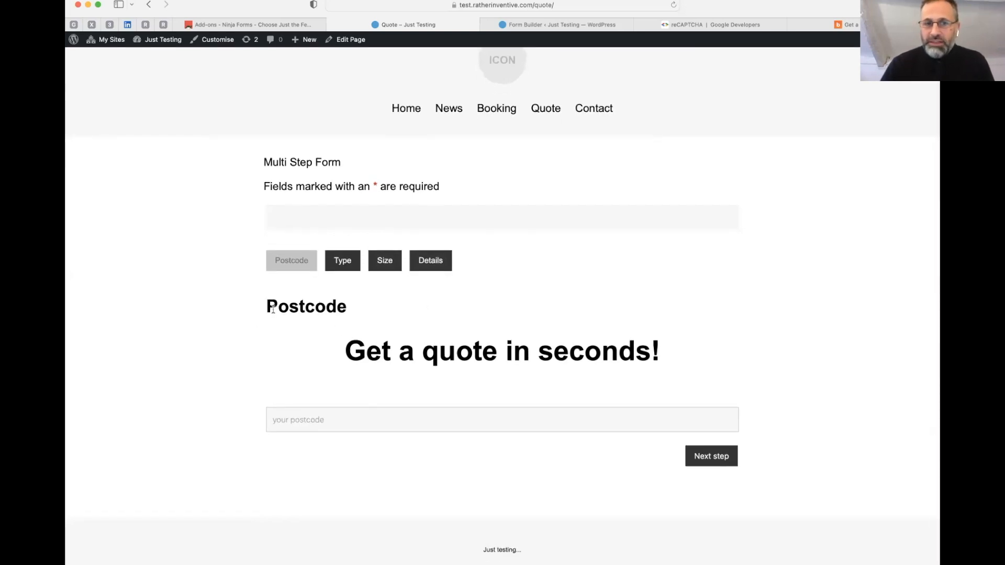
left_click_drag(273, 307, 365, 309)
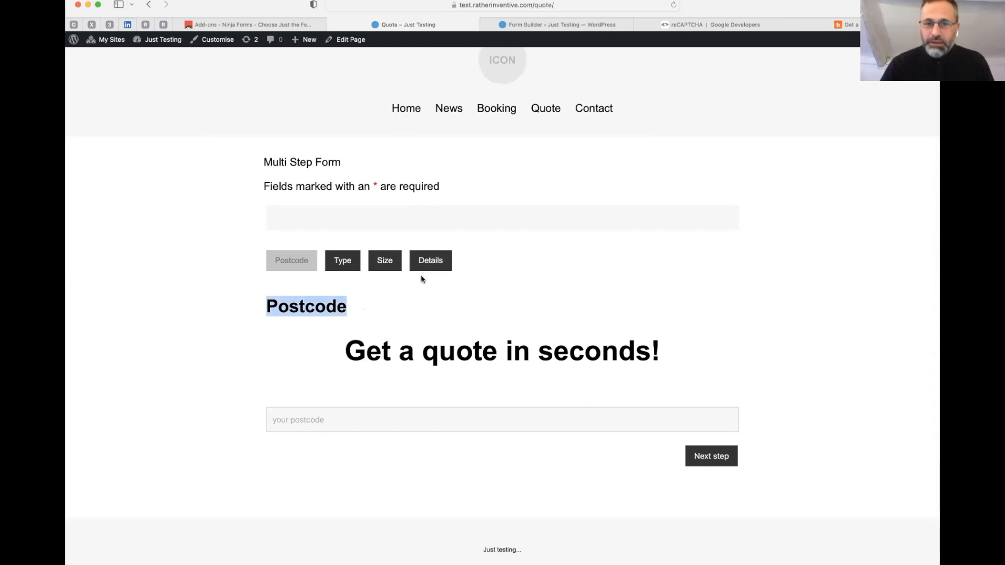
Reload the Quote page with a ?code= query string carrying a postcode in its URL.
left_click(581, 5)
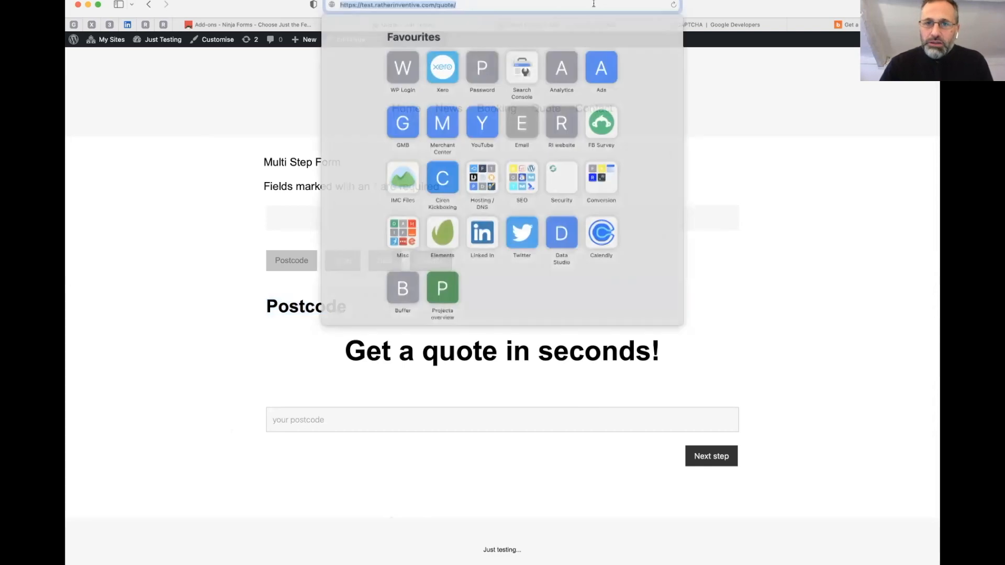
key("Right")
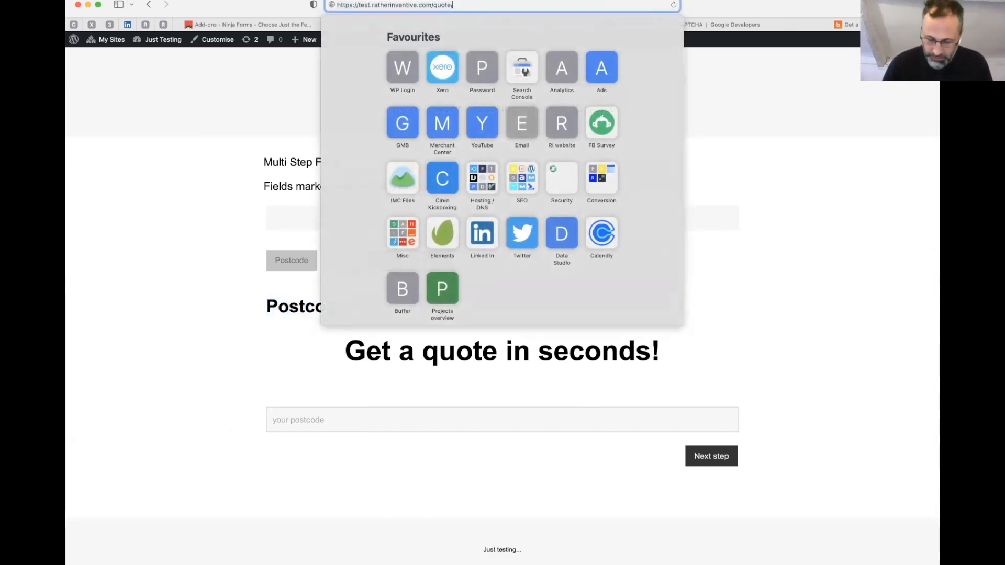
type("?code=")
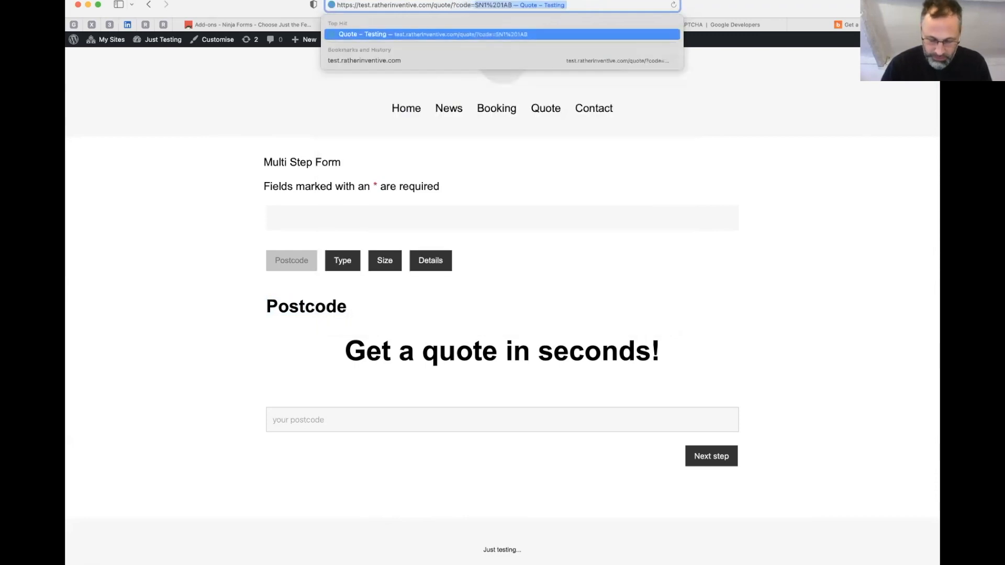
type("SN11DW")
key("Return")
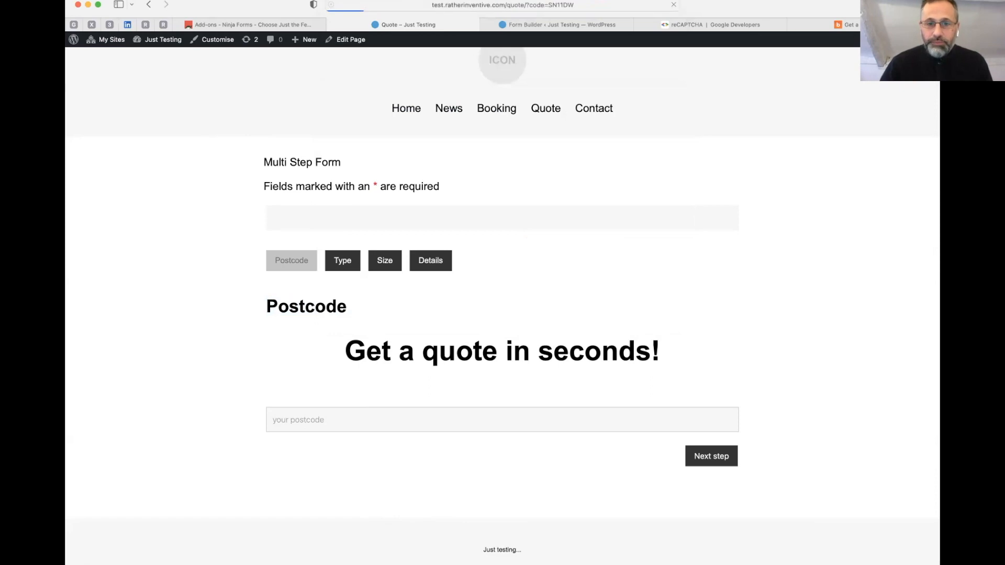
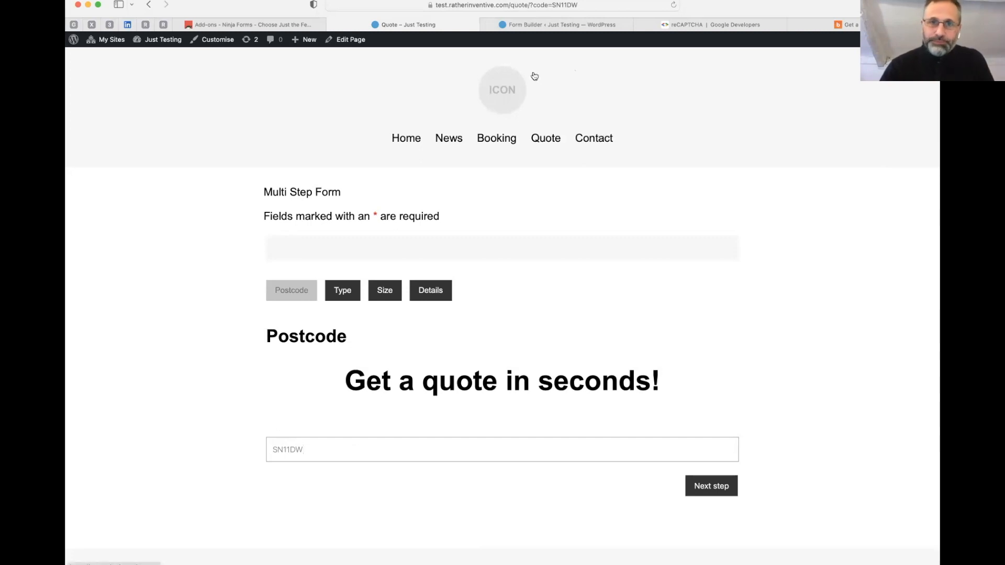
Return to the form builder, close the Bookings form and open the Quote form for editing.
left_click(516, 27)
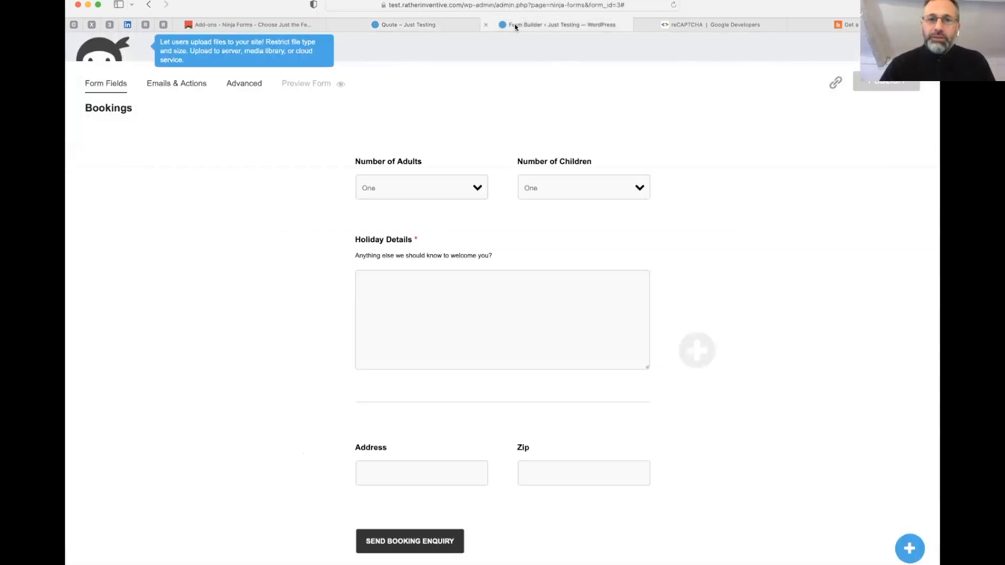
left_click(923, 46)
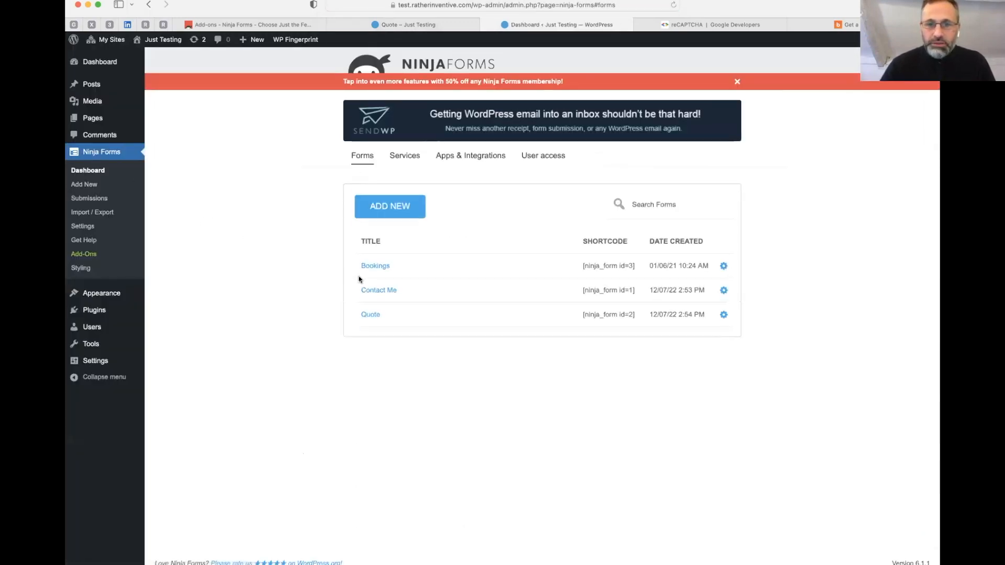
left_click(371, 315)
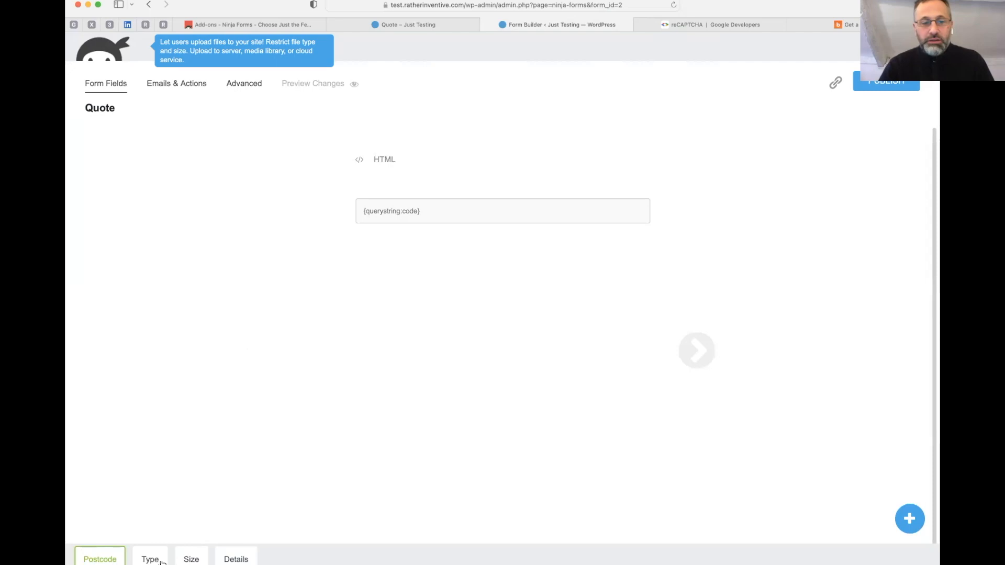
Go back and forth through the Quote form's Postcode, Type, Size and Details parts to examine their fields.
left_click(150, 559)
left_click(191, 559)
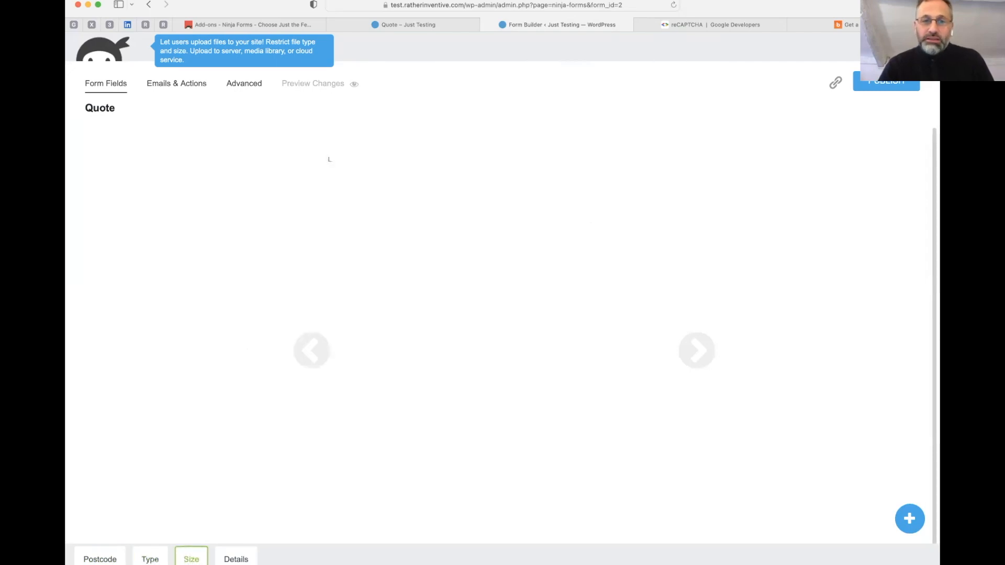
left_click(235, 561)
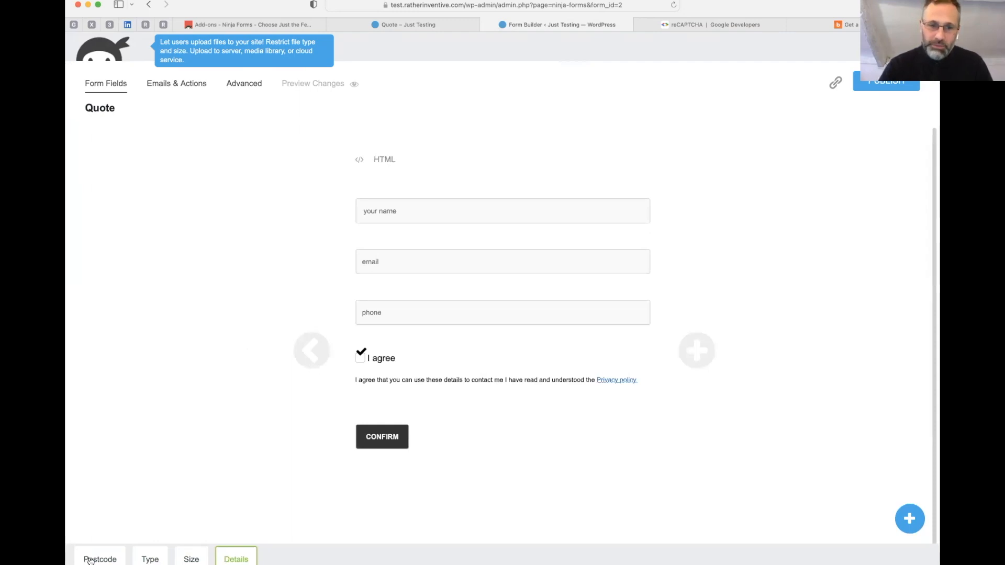
left_click(89, 560)
left_click(704, 358)
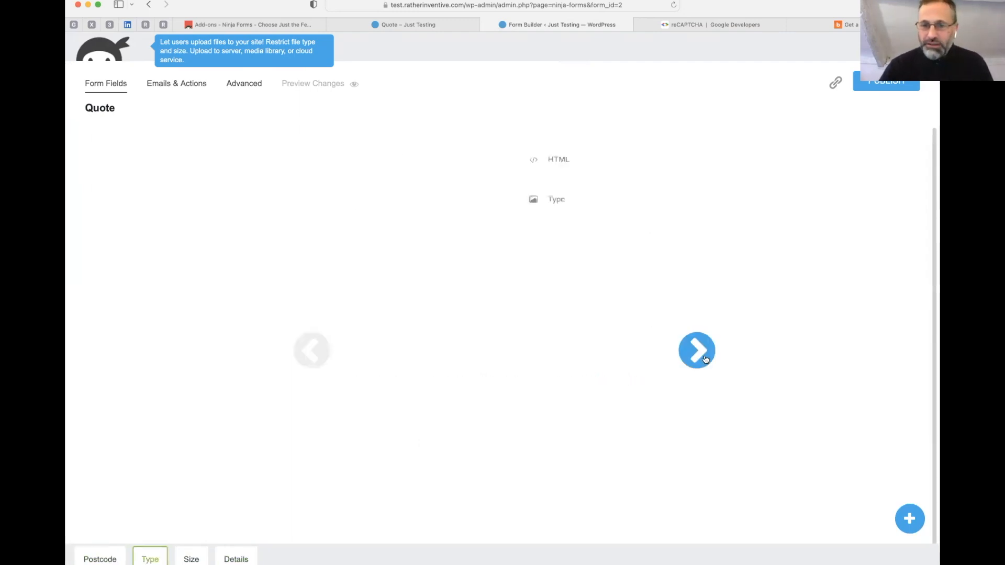
left_click(704, 358)
left_click(704, 357)
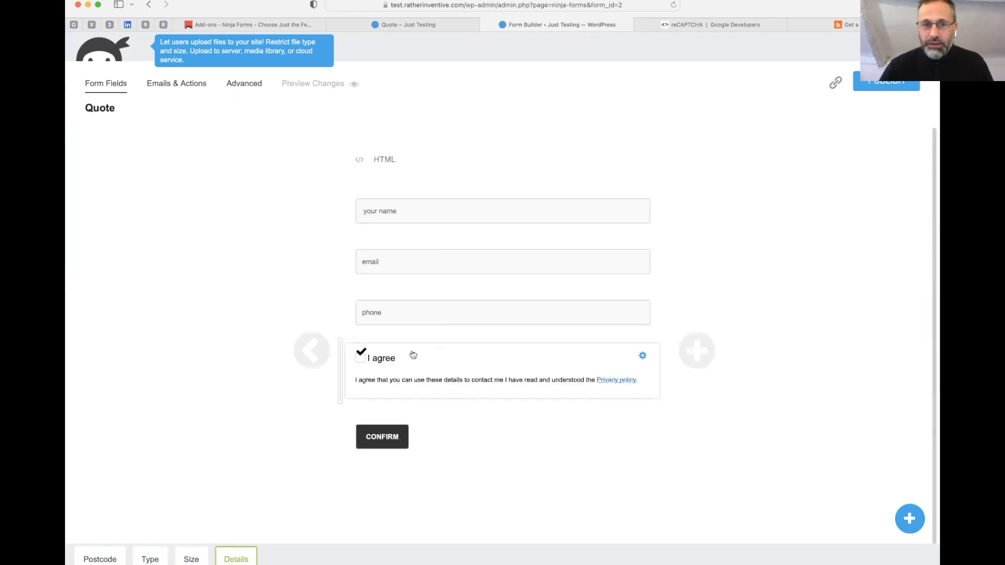
left_click(314, 353)
left_click(315, 354)
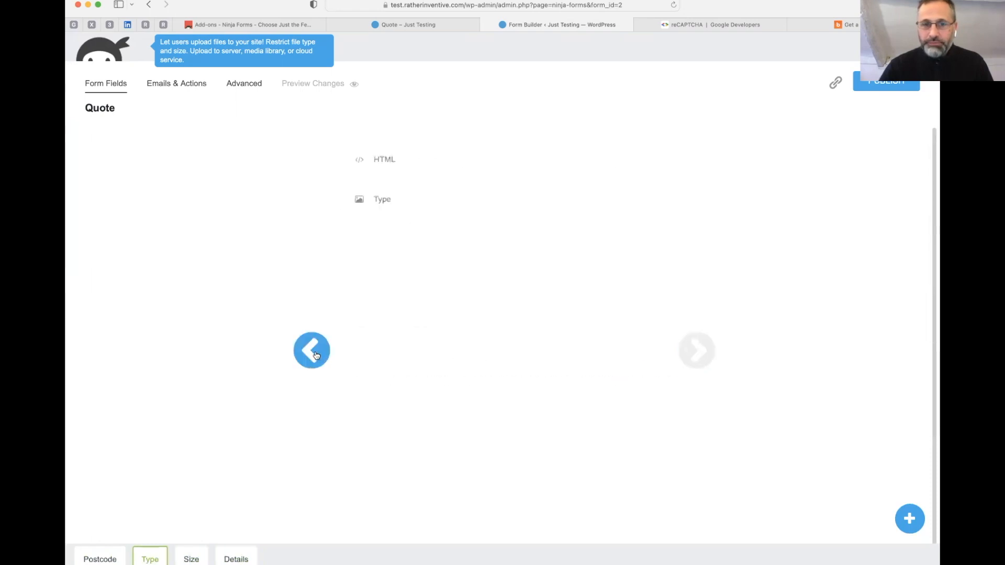
left_click(313, 354)
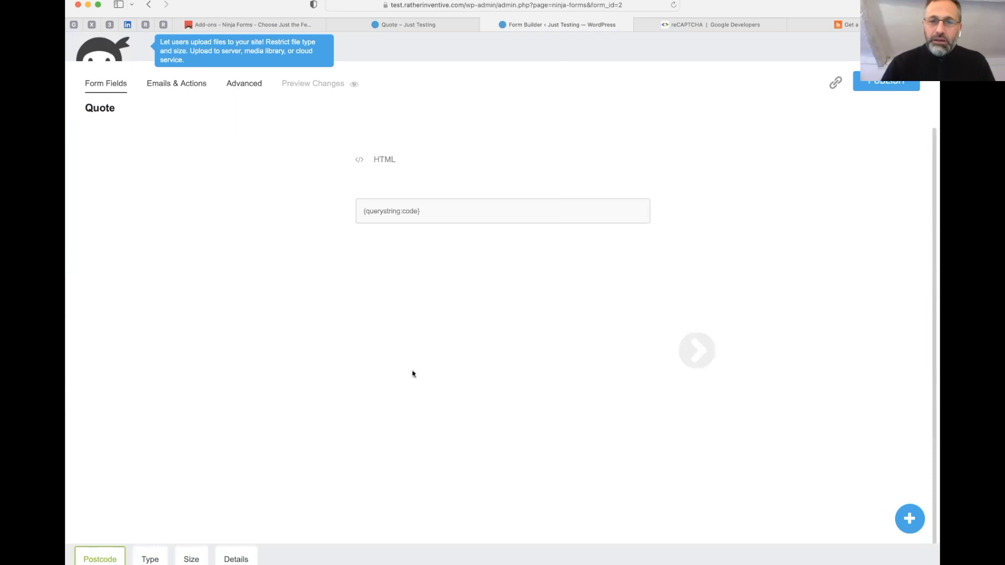
left_click(701, 361)
left_click(701, 361)
left_click(701, 361)
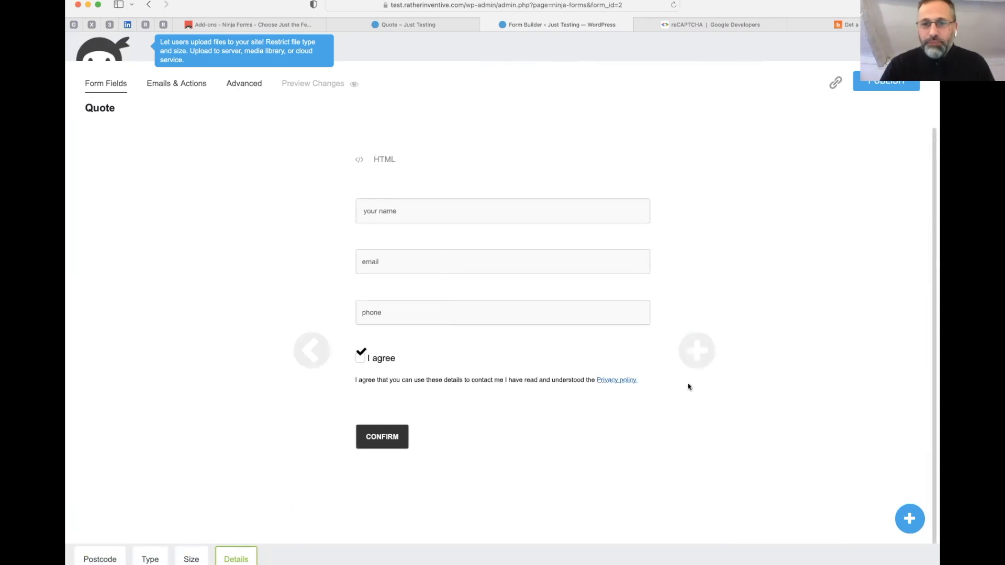
Add a blank part after the Details part of the Quote form and remove it again.
left_click(695, 355)
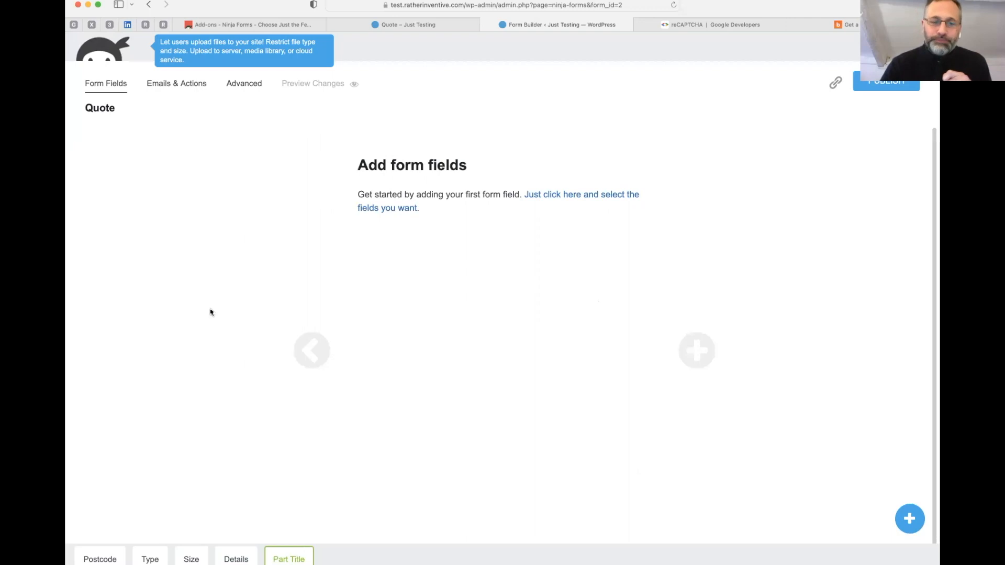
left_click(290, 558)
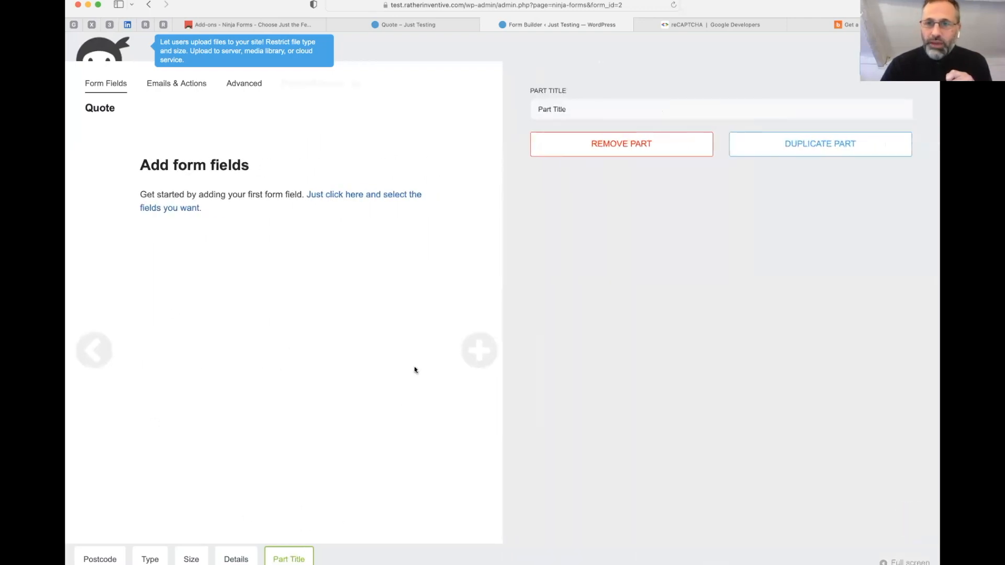
left_click(640, 147)
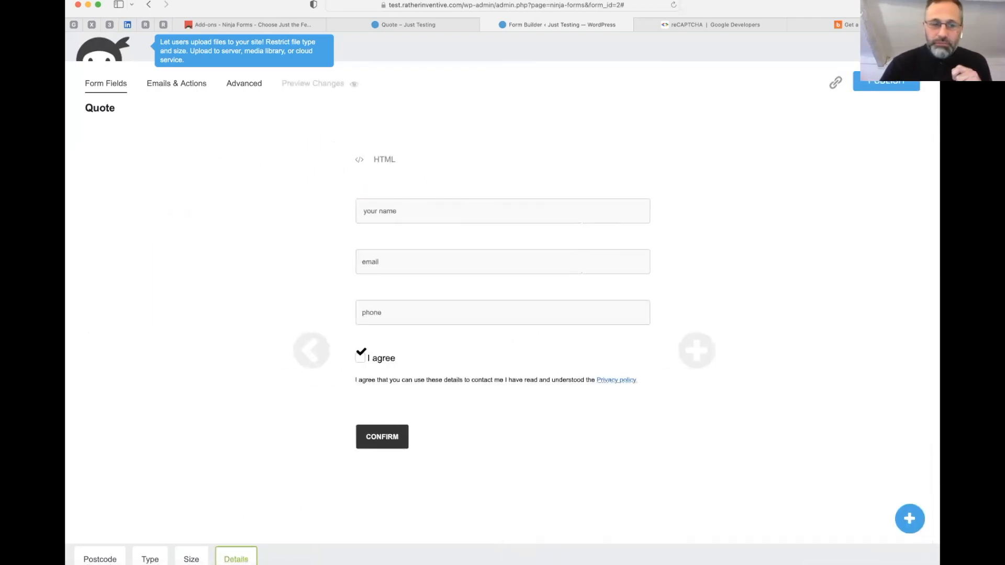
Open the Zip field in the Postcode part and examine the {querystring:code} default value in its display settings.
left_click(110, 558)
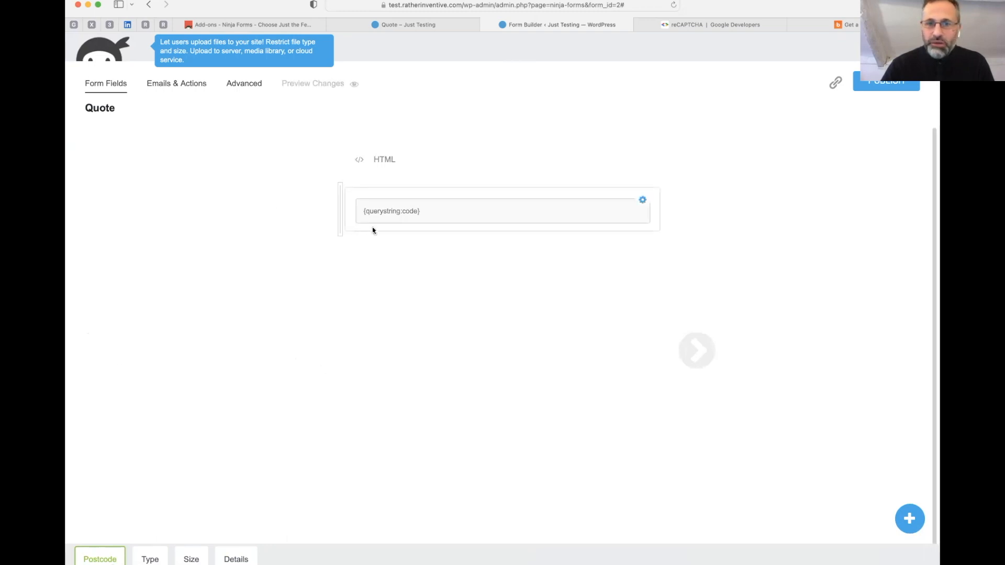
left_click(441, 217)
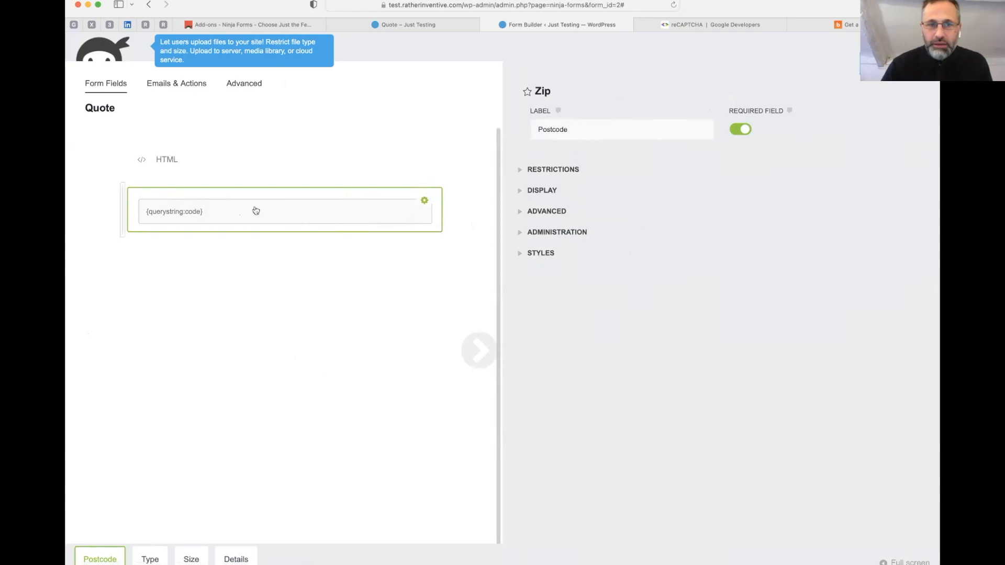
left_click(547, 191)
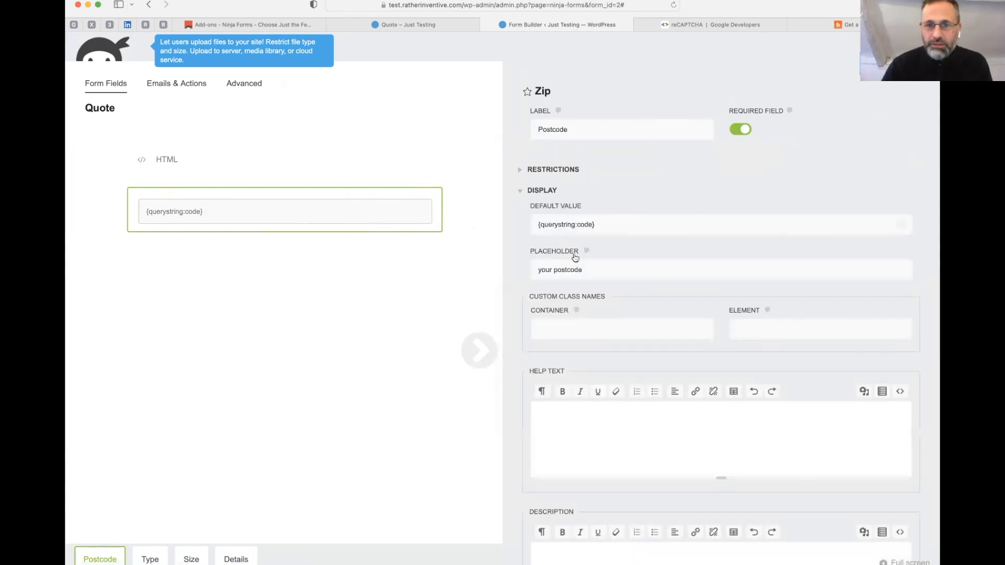
mouse_move(538, 225)
left_mouse_down()
mouse_move(635, 224)
mouse_move(542, 225)
left_mouse_up()
left_click(625, 225)
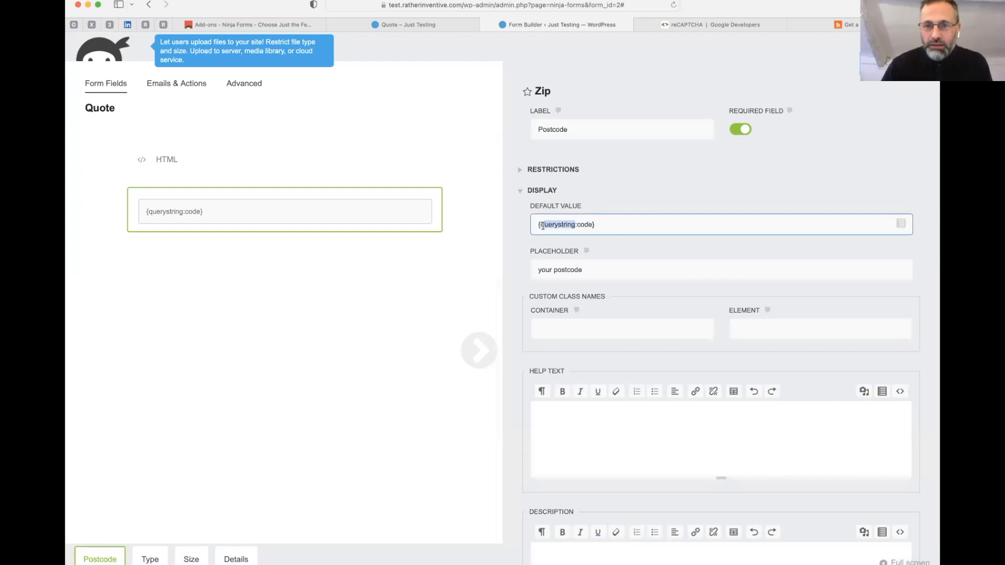
left_click(585, 225)
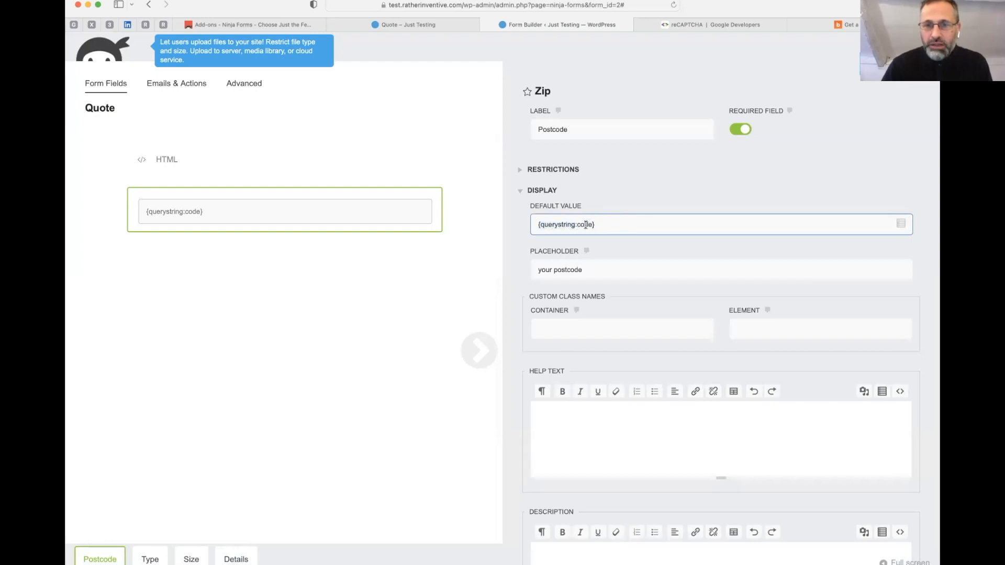
Switch to the live Quote page and examine the code parameter in its URL.
left_click(462, 27)
left_click(537, 5)
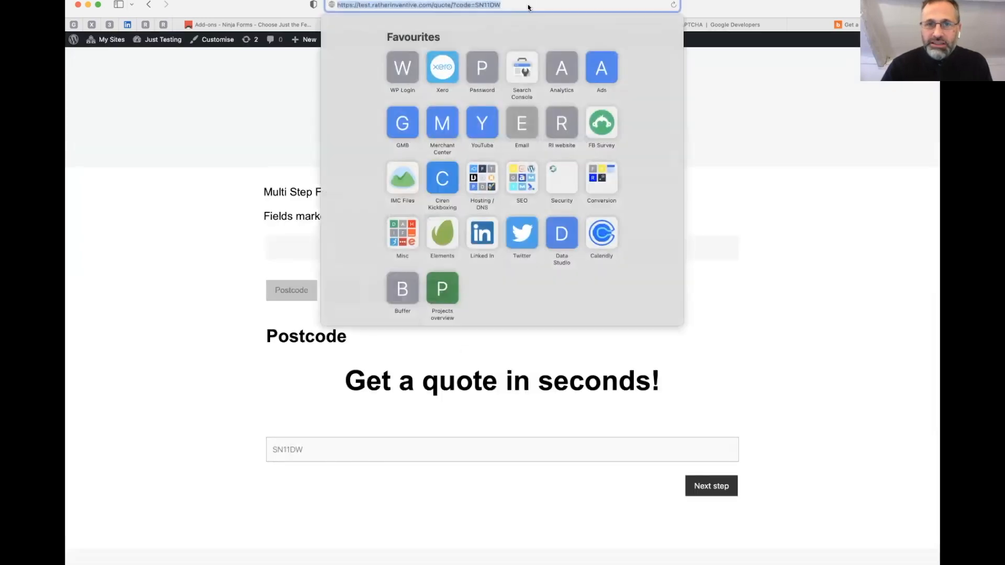
left_click_drag(454, 5, 605, 8)
left_click(459, 5)
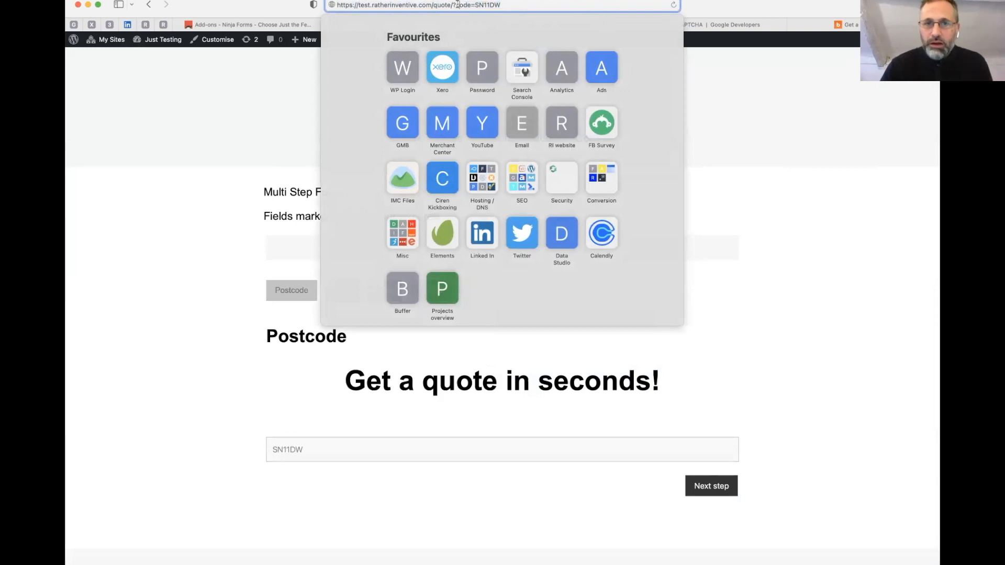
left_click_drag(457, 5, 468, 4)
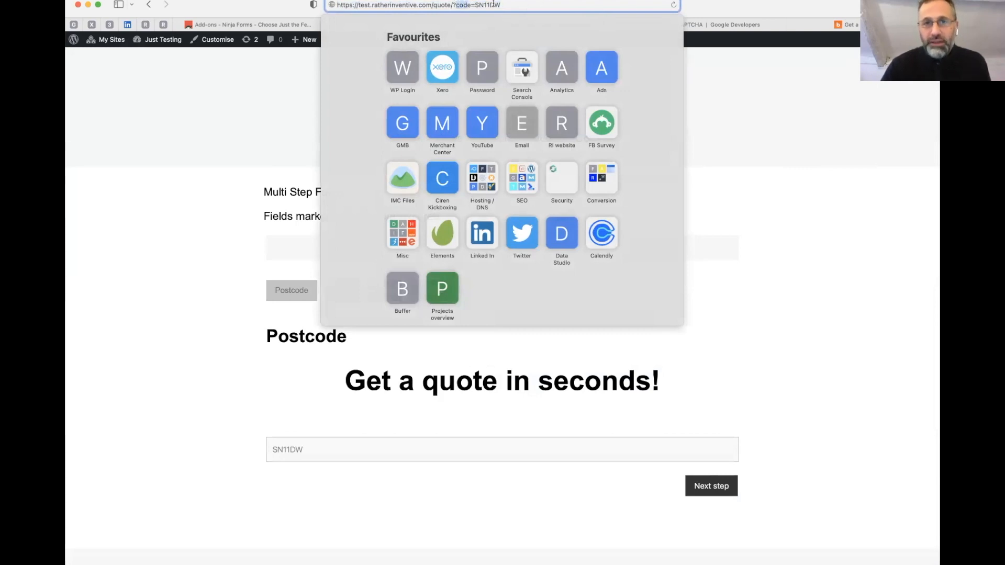
left_click(824, 103)
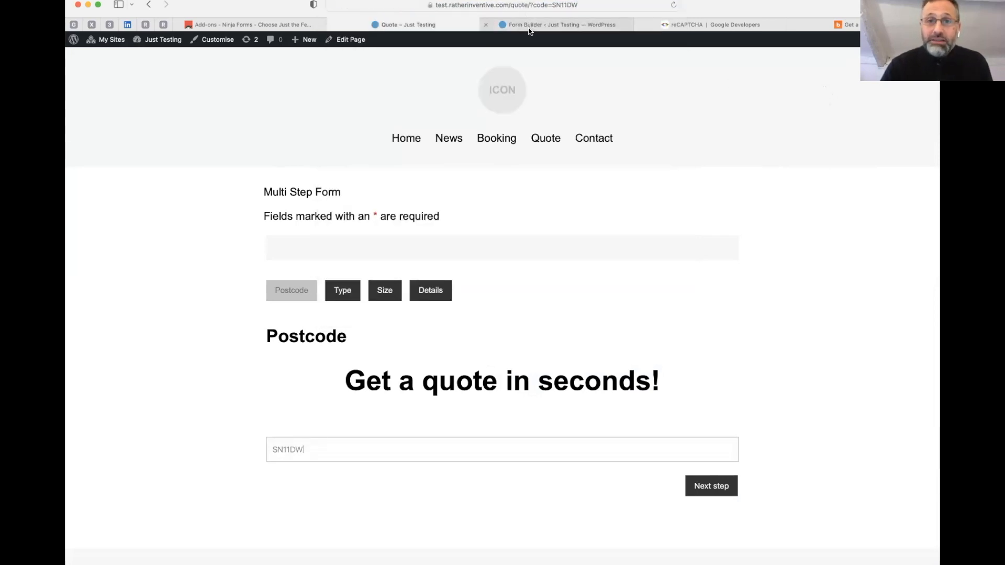
Return to the form builder, recheck the postcode field's default value and open the HTML field's settings.
left_click(605, 25)
left_click_drag(546, 228, 615, 228)
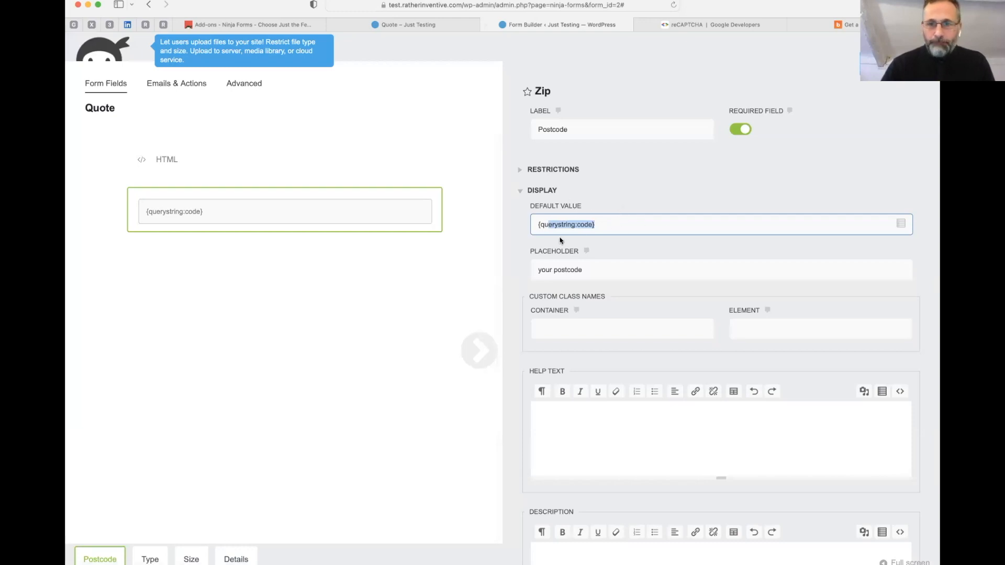
scroll(594, 269, "down", 1)
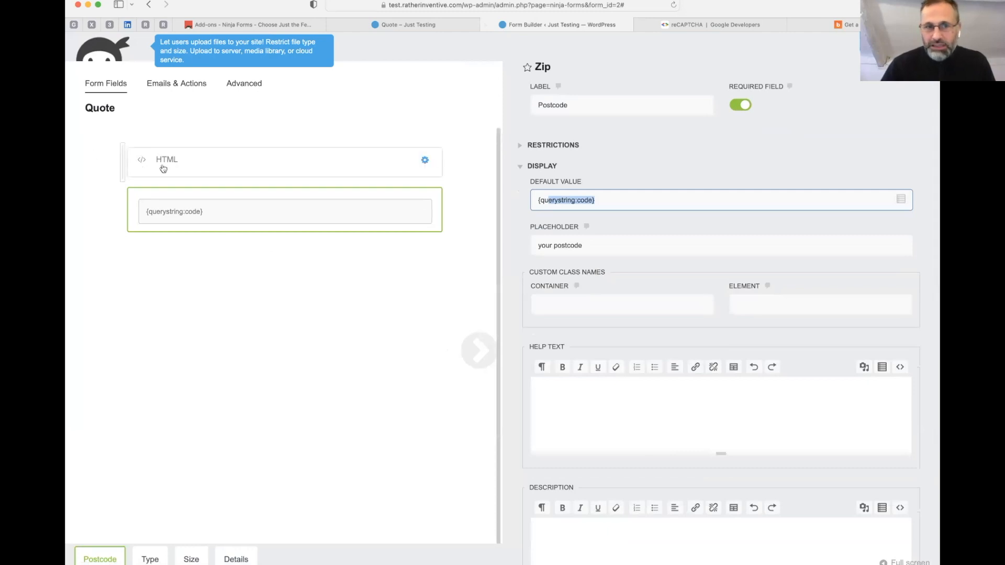
left_click(255, 165)
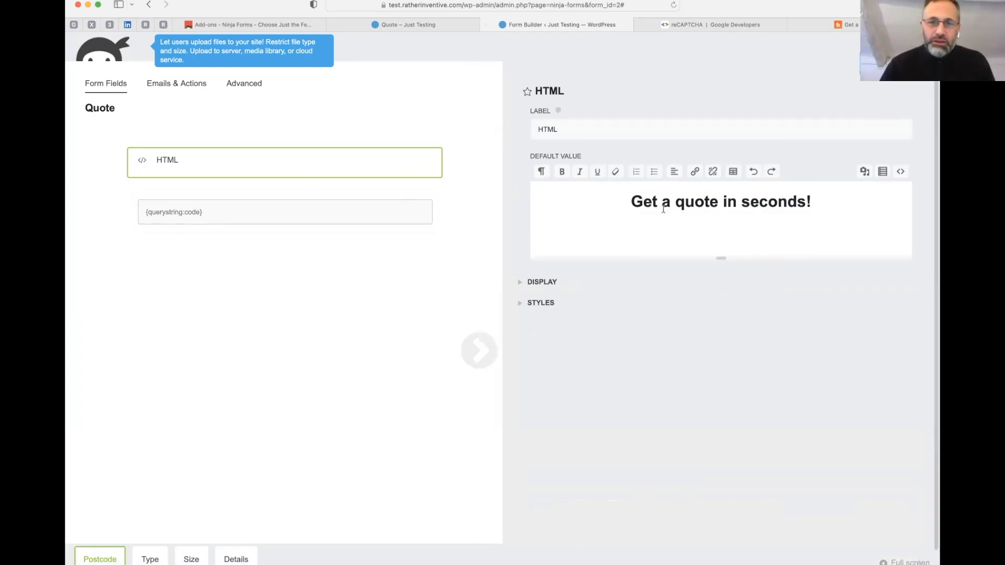
Examine the HTML source of the Postcode part's "Get a quote in seconds!" heading and close the field's settings.
left_click(818, 202)
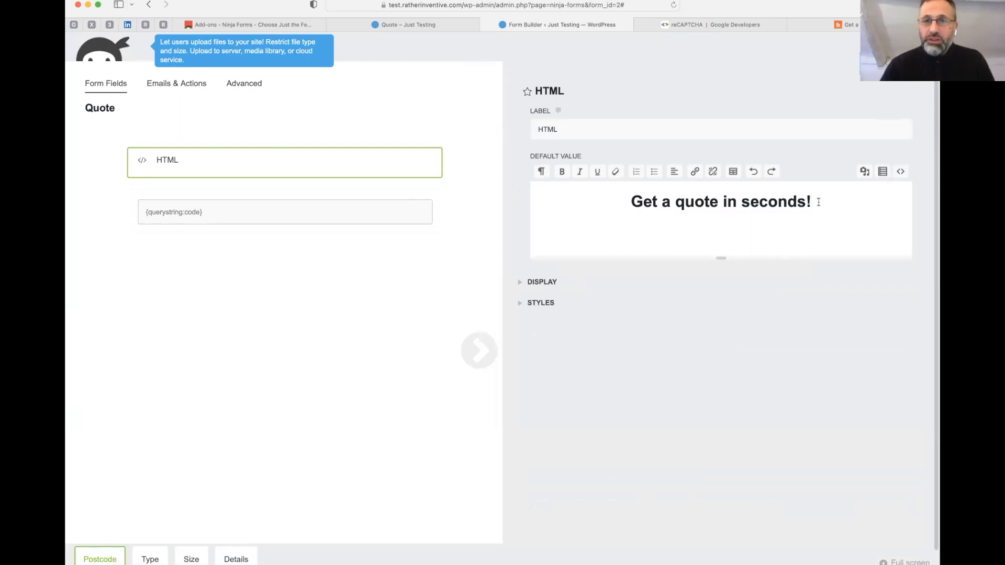
left_click(900, 172)
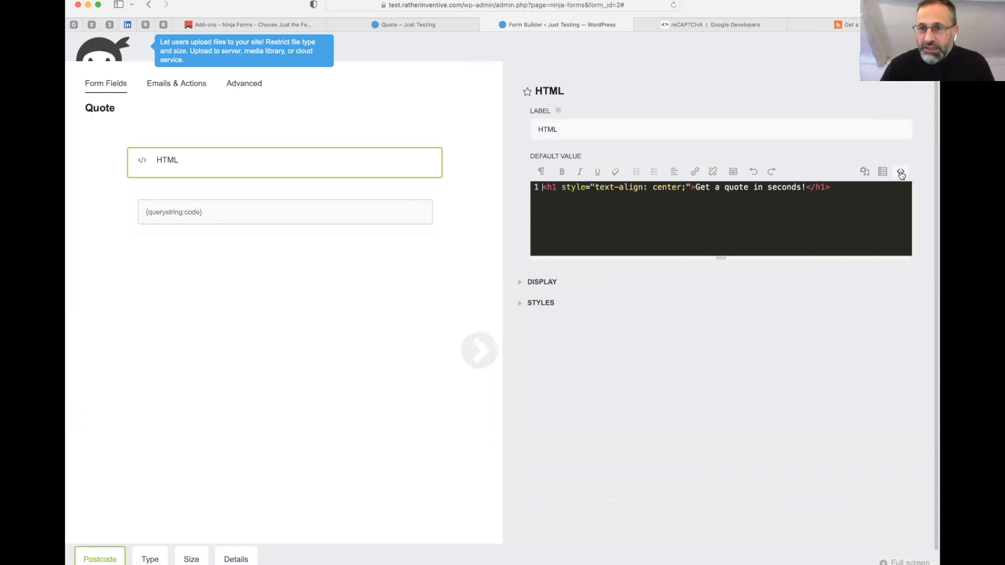
left_click_drag(835, 189, 522, 193)
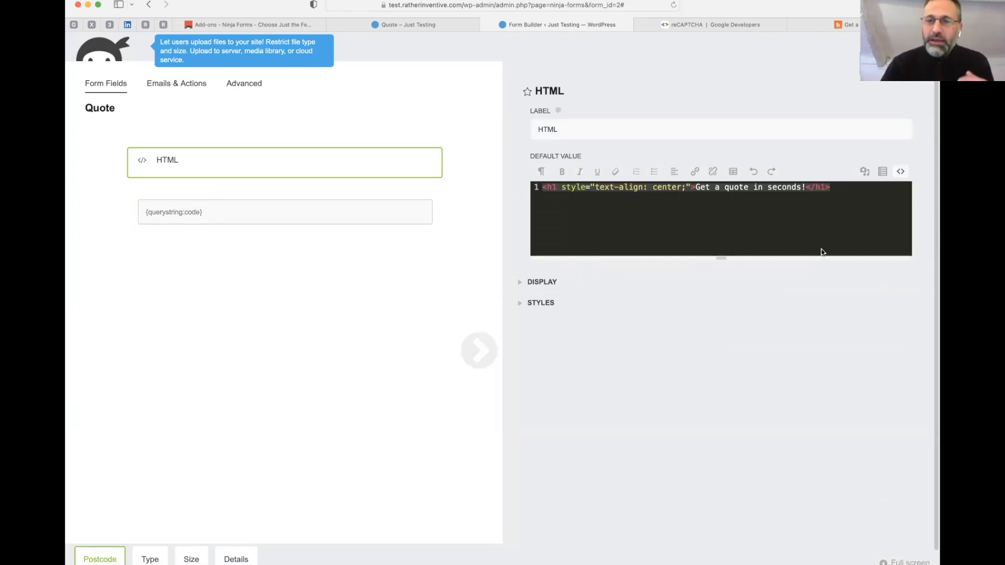
left_click(901, 173)
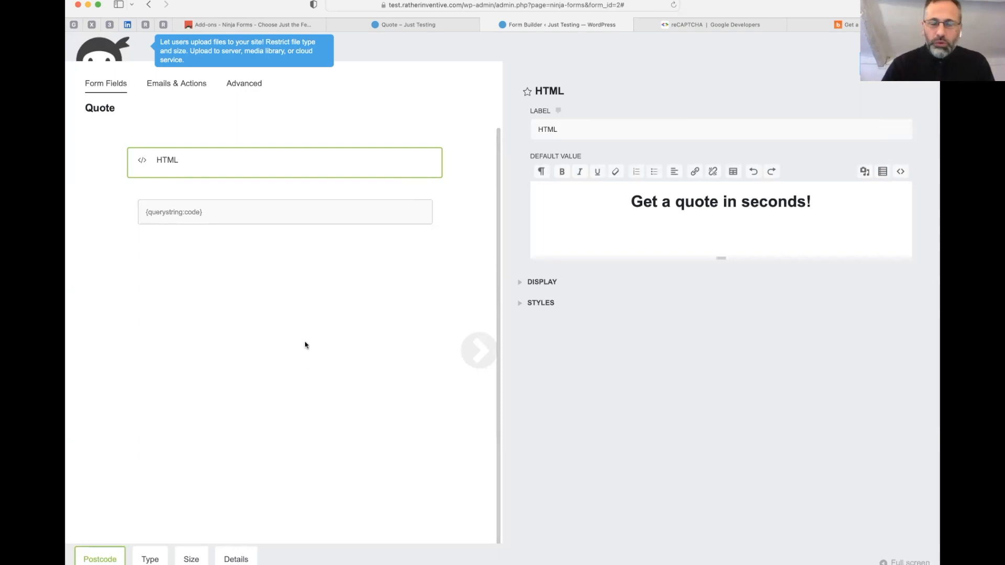
left_click(887, 65)
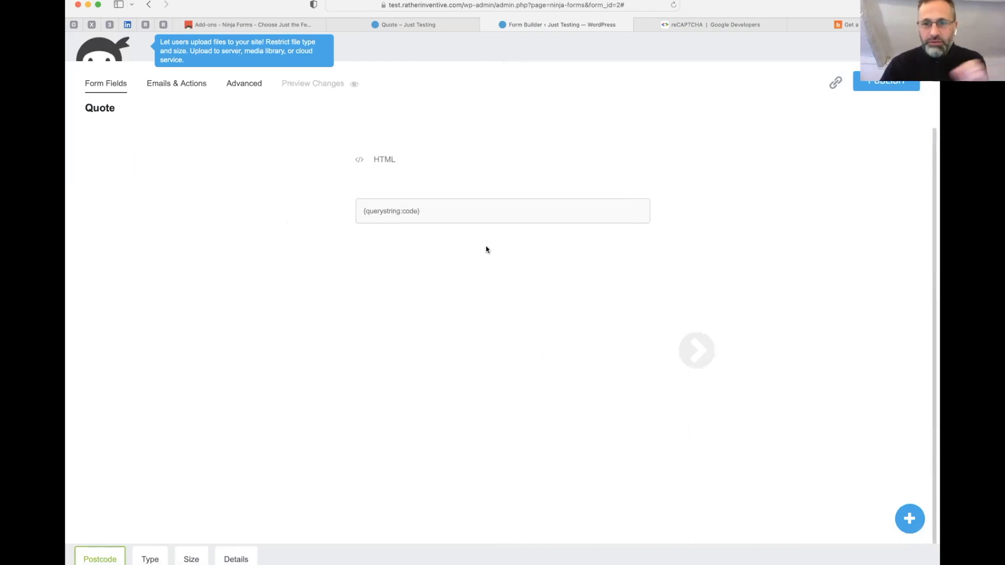
Add a Single Checkbox field below the postcode field in the Postcode part of the Quote form.
left_click(911, 520)
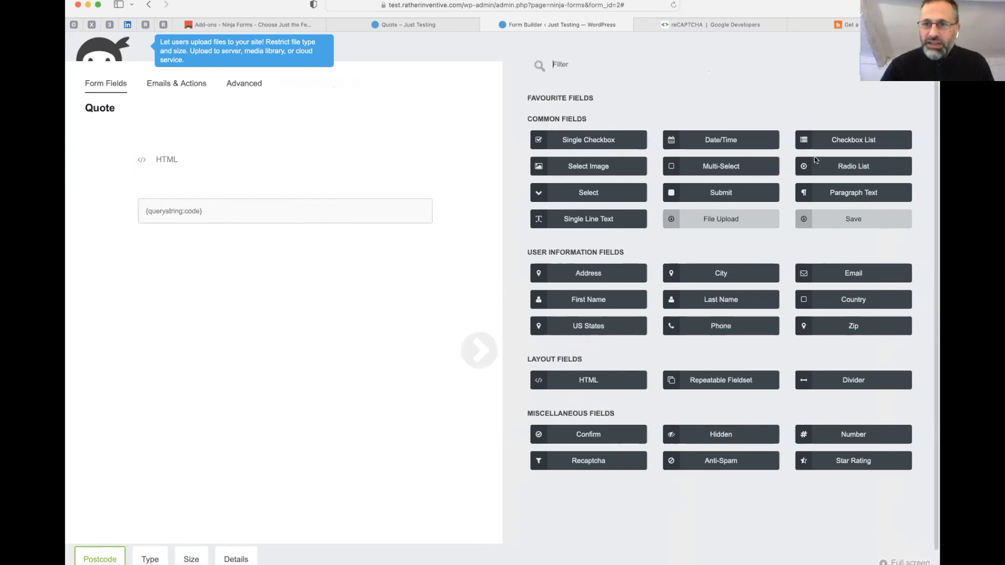
left_click(616, 140)
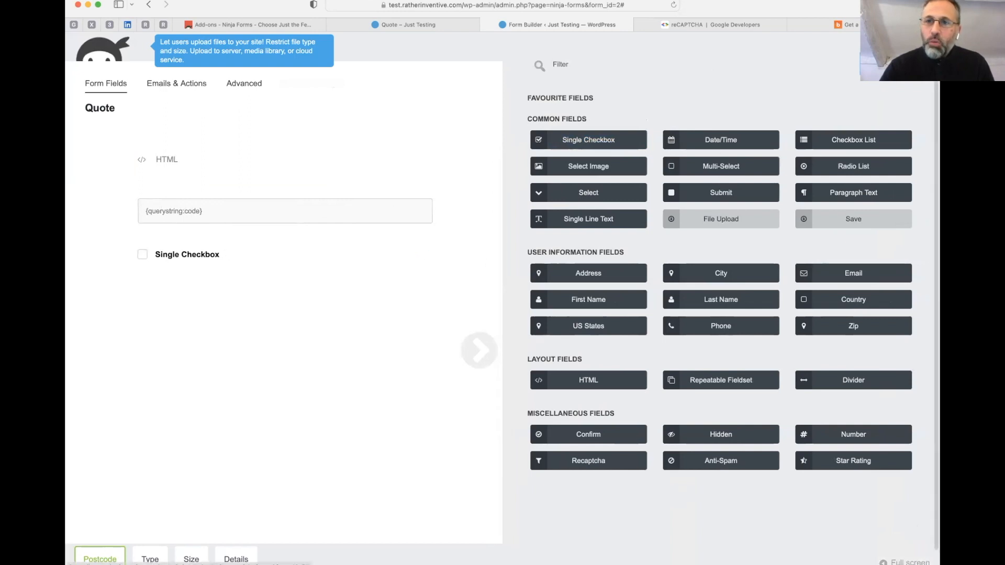
left_click(891, 65)
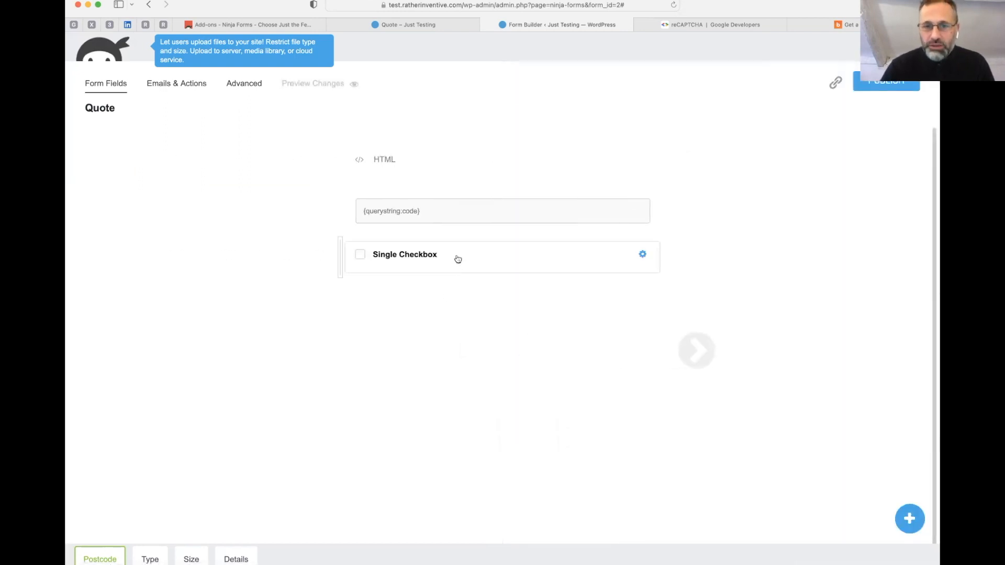
Move the Single Checkbox field to the Type part and back to the Postcode part.
left_click_drag(458, 259, 699, 354)
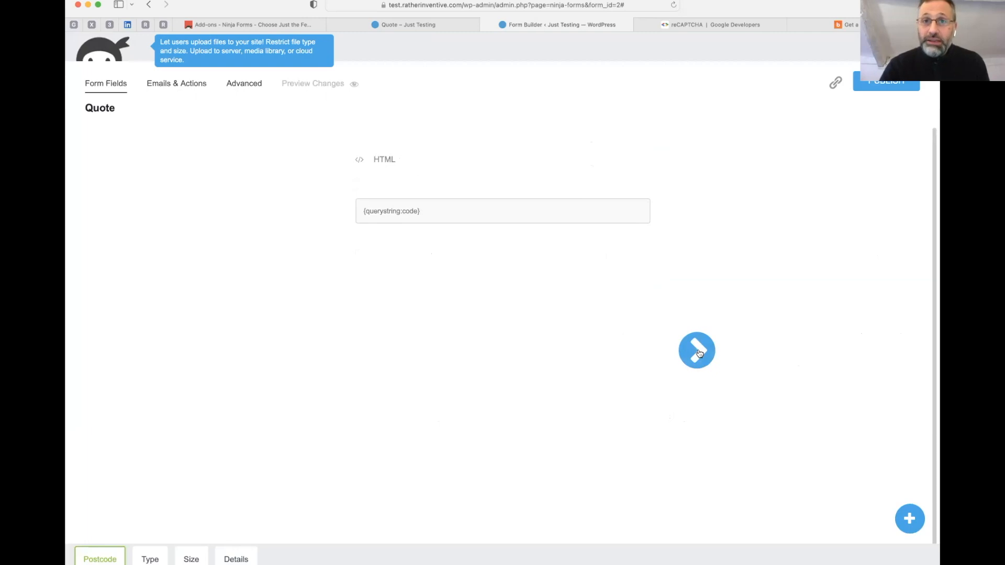
left_click(148, 560)
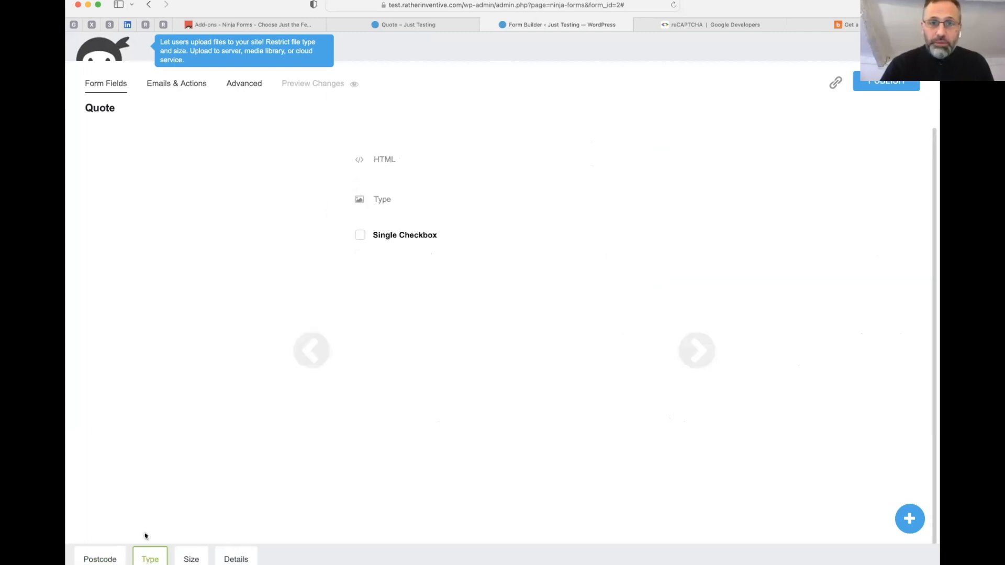
left_click_drag(423, 234, 311, 349)
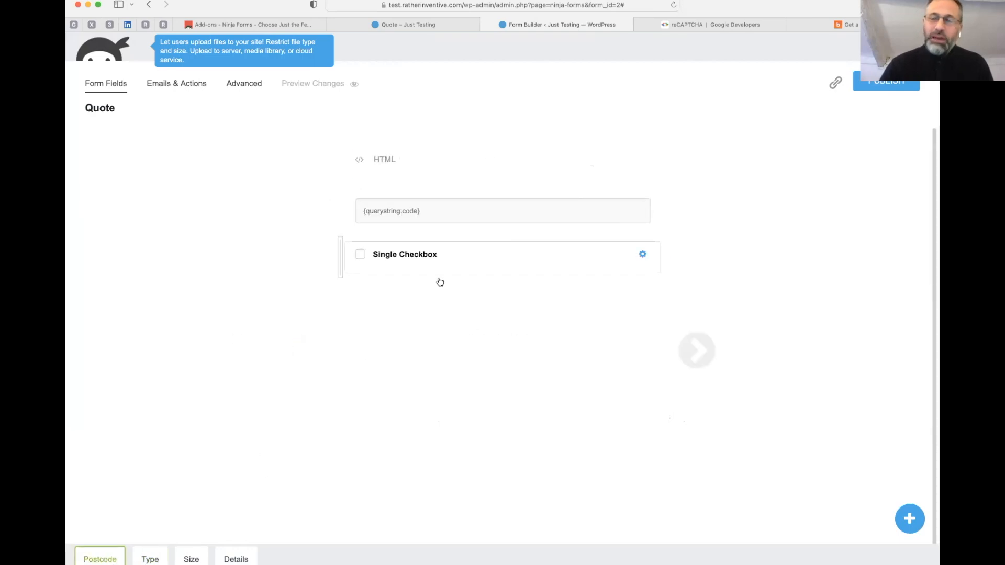
Move the Single Checkbox field through the Type and Size parts to the Details part and delete it there.
left_click_drag(460, 266, 697, 361)
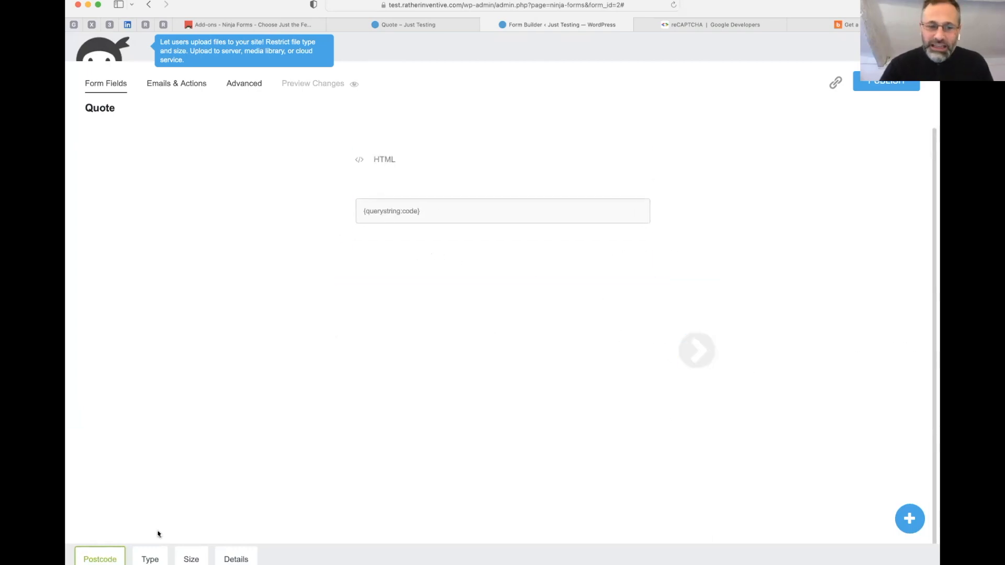
left_click(149, 556)
left_click_drag(428, 258, 686, 353)
left_click(191, 558)
left_click_drag(443, 246, 698, 349)
left_click(238, 557)
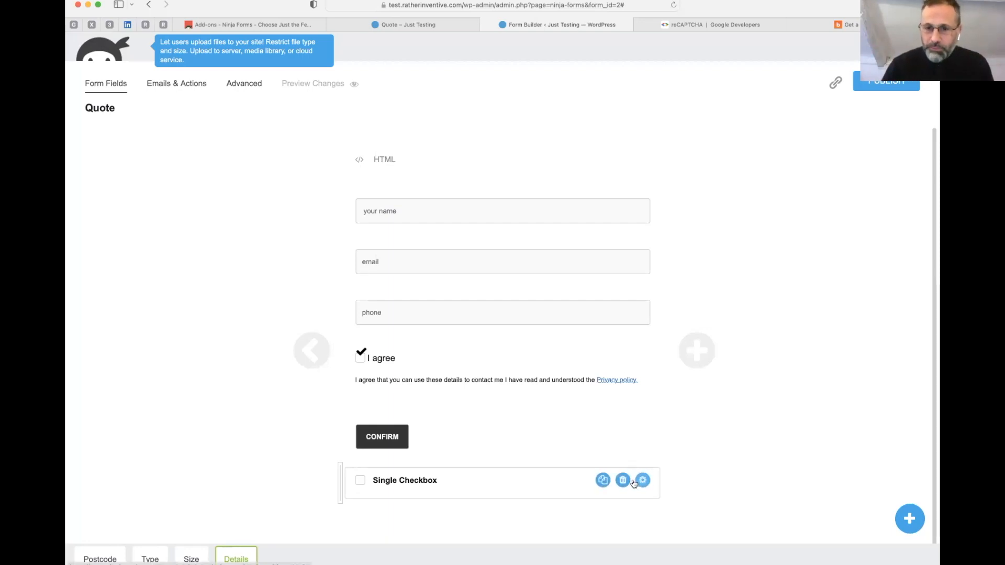
left_click(622, 482)
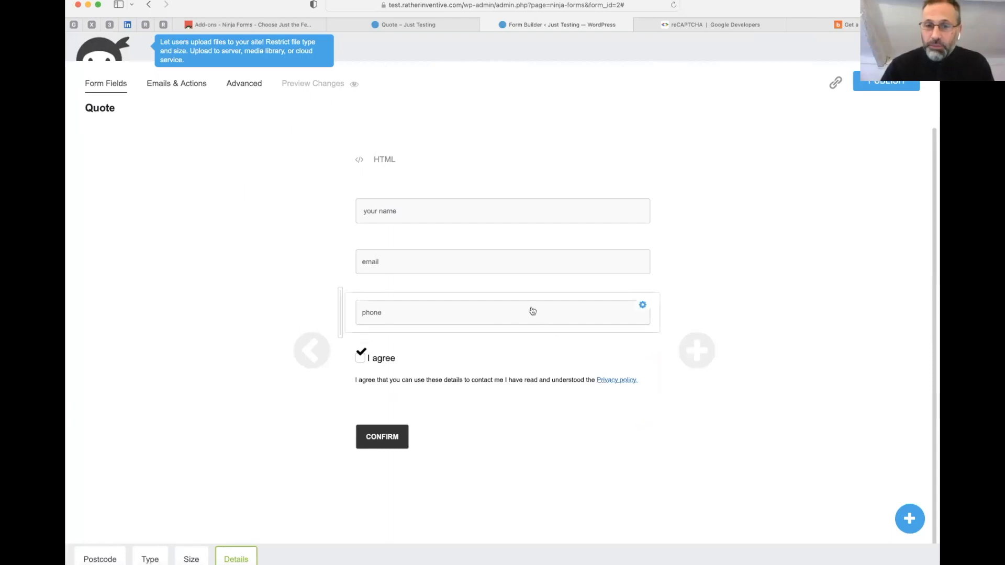
Duplicate the phone field in the Details part, delete the copy and return to the Postcode part.
mouse_move(626, 312)
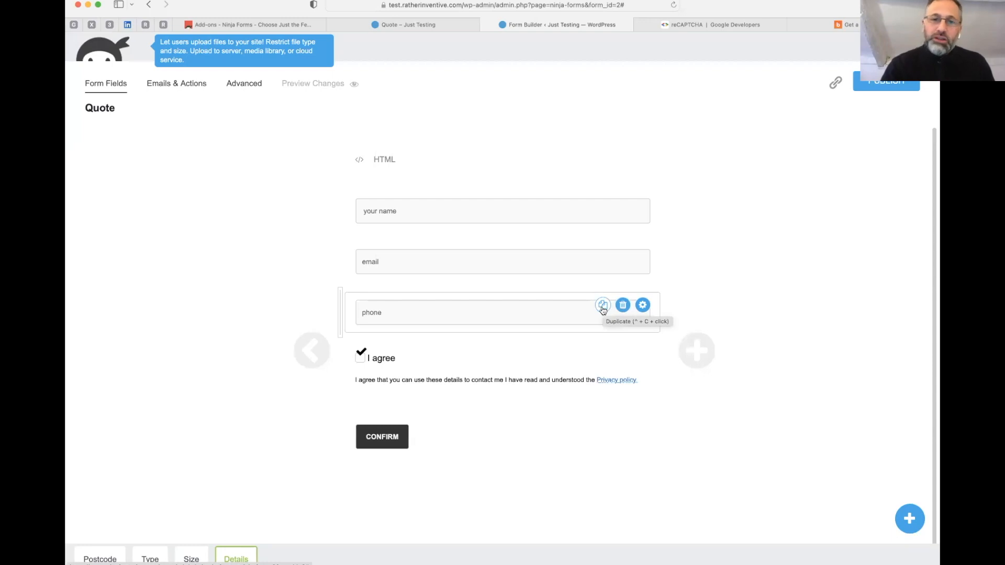
left_click(603, 306)
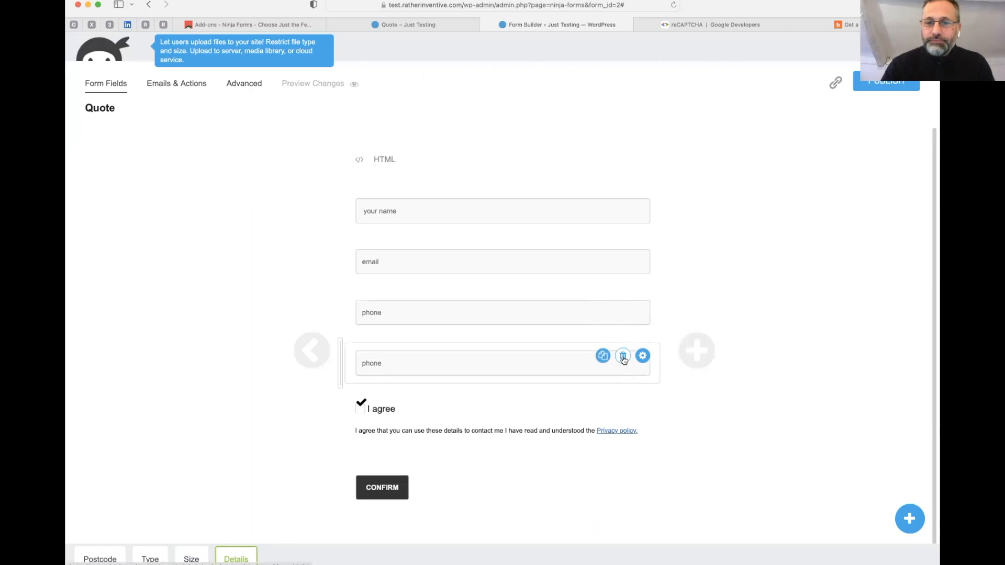
left_click(622, 357)
left_click(108, 558)
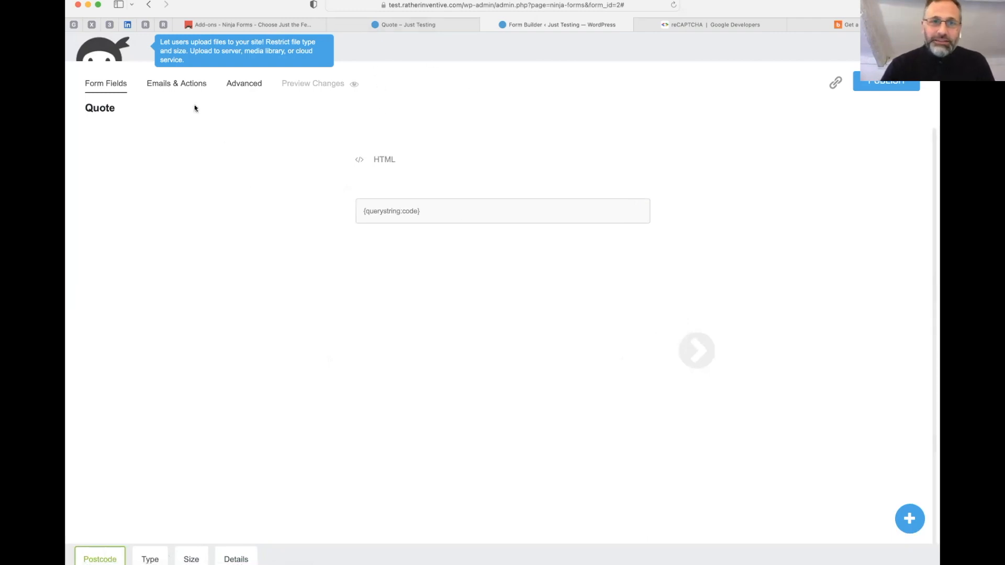
Go through the Postcode and Type steps of the live Quote form, choosing a business type.
left_click(409, 26)
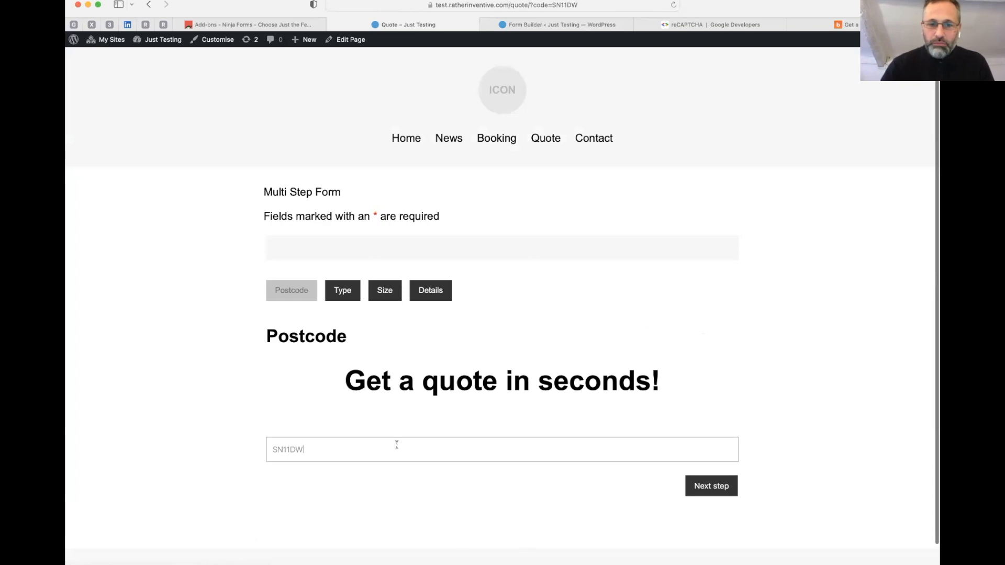
left_click(713, 485)
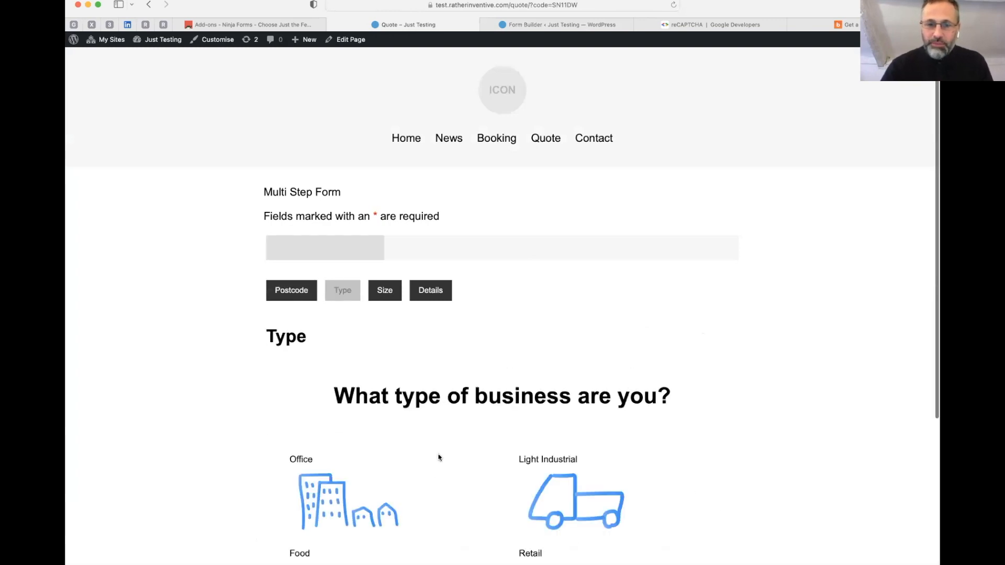
left_click(553, 428)
left_click(715, 524)
Choose 11-25 employees as the company size on the live form and view the quote on the Details step.
left_click(534, 350)
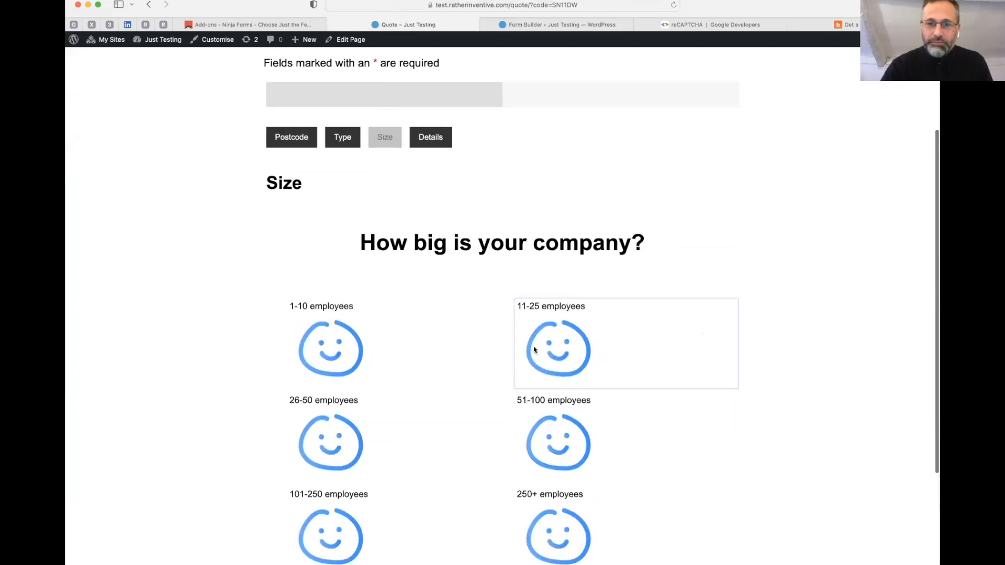
scroll(772, 444, "down", 3)
left_click(706, 457)
scroll(538, 463, "down", 4)
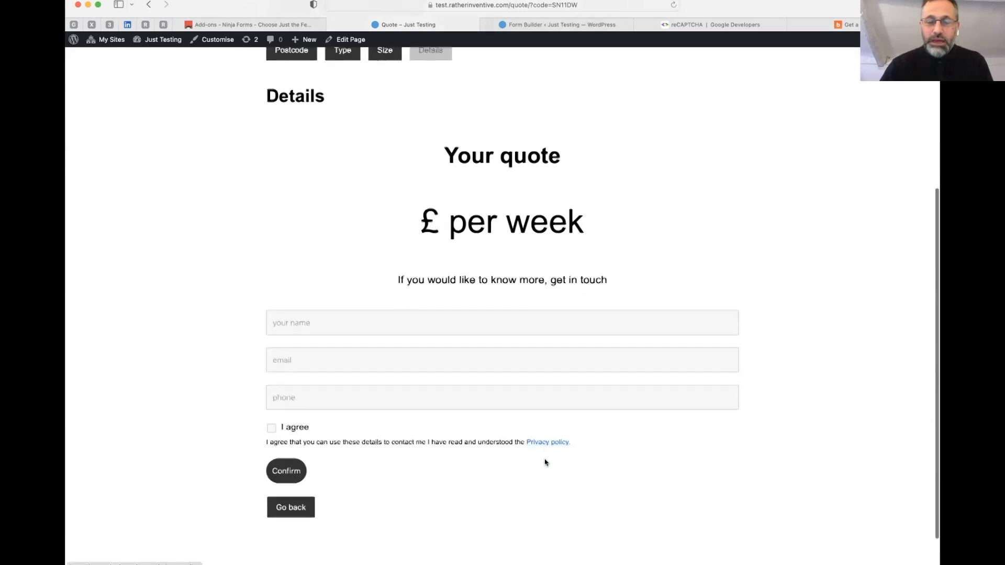
scroll(545, 463, "down", 1)
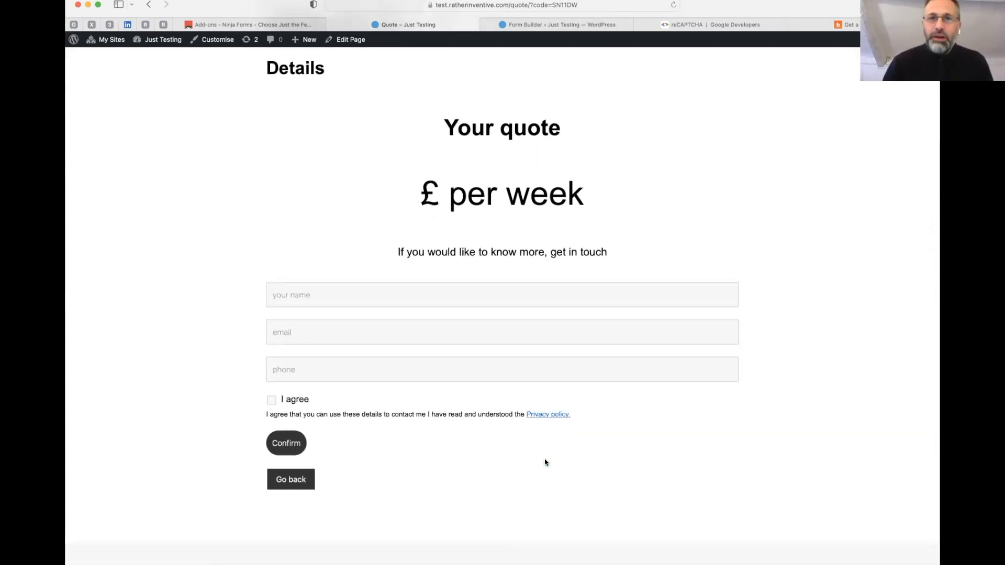
Return to the form builder and examine the label, value and calc value of the Type field's Office option.
left_click(555, 25)
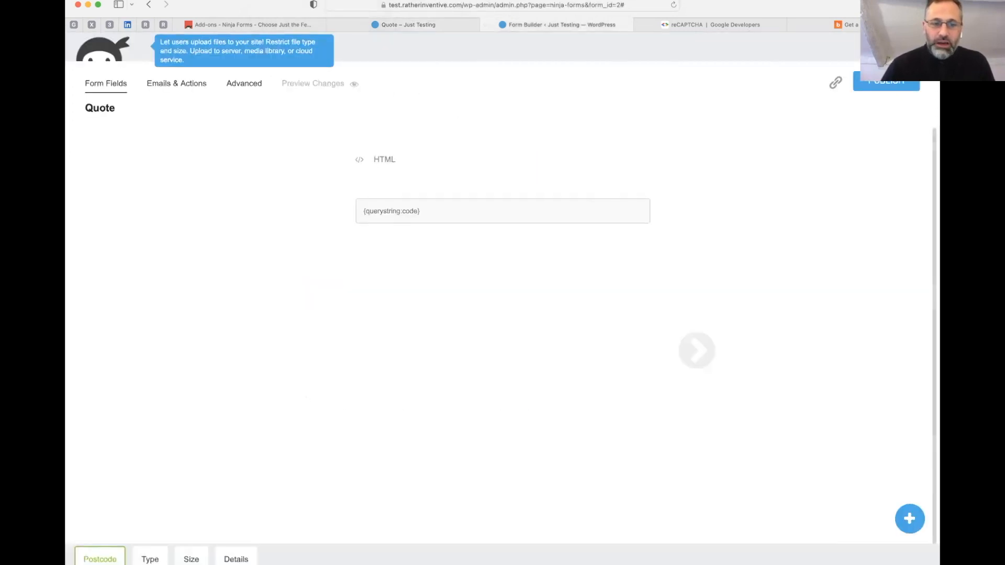
left_click(150, 559)
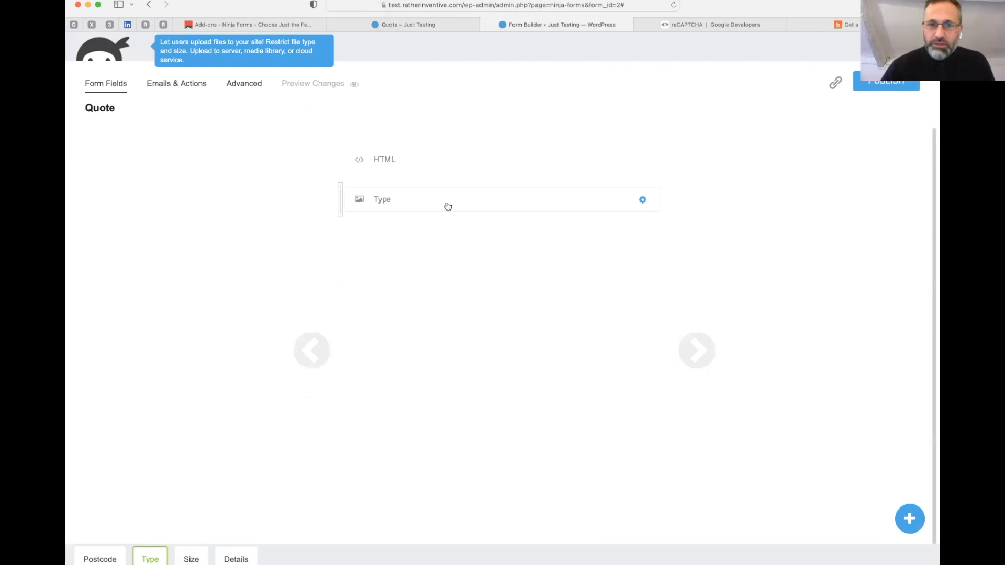
left_click(407, 204)
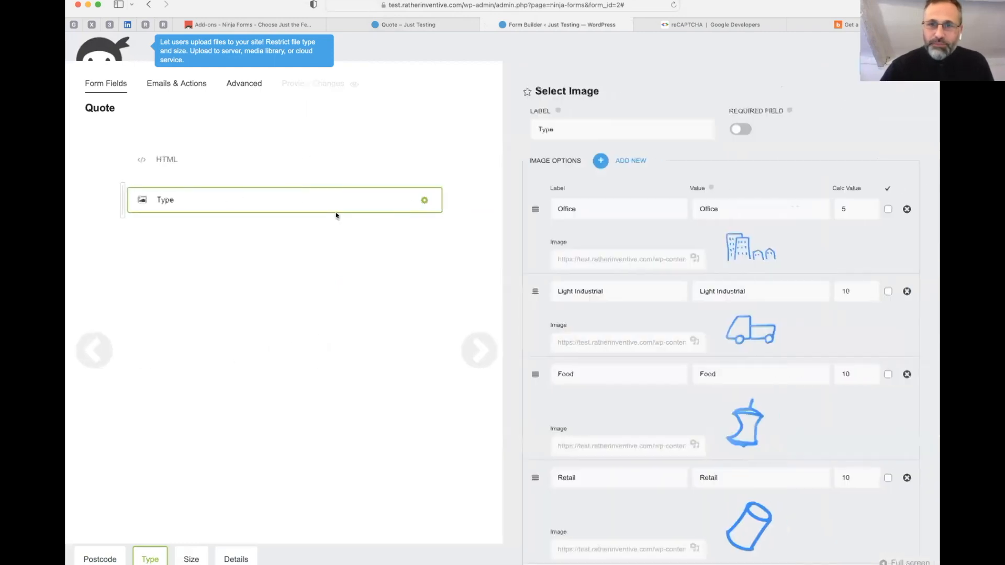
scroll(509, 345, "down", 2)
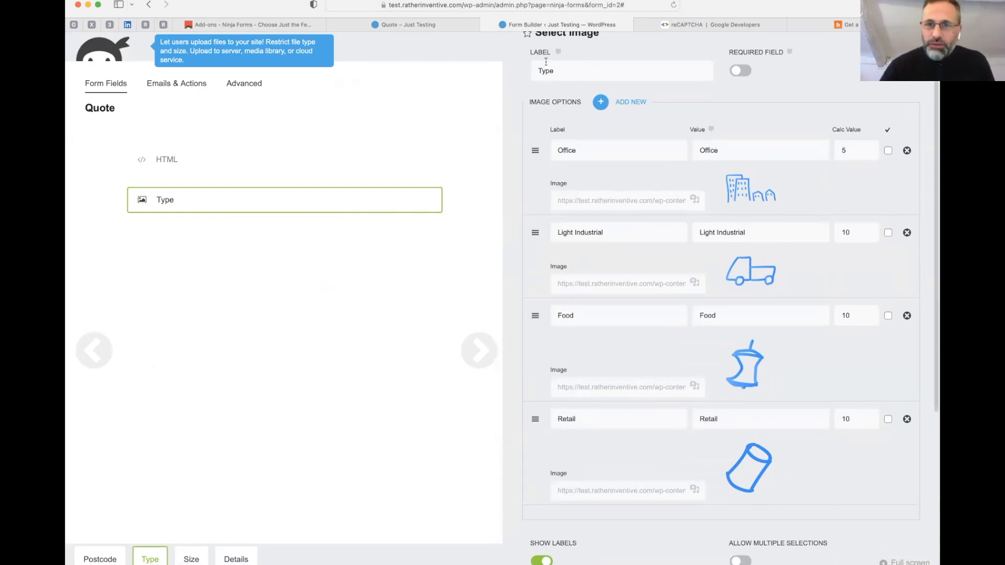
left_click_drag(559, 150, 584, 150)
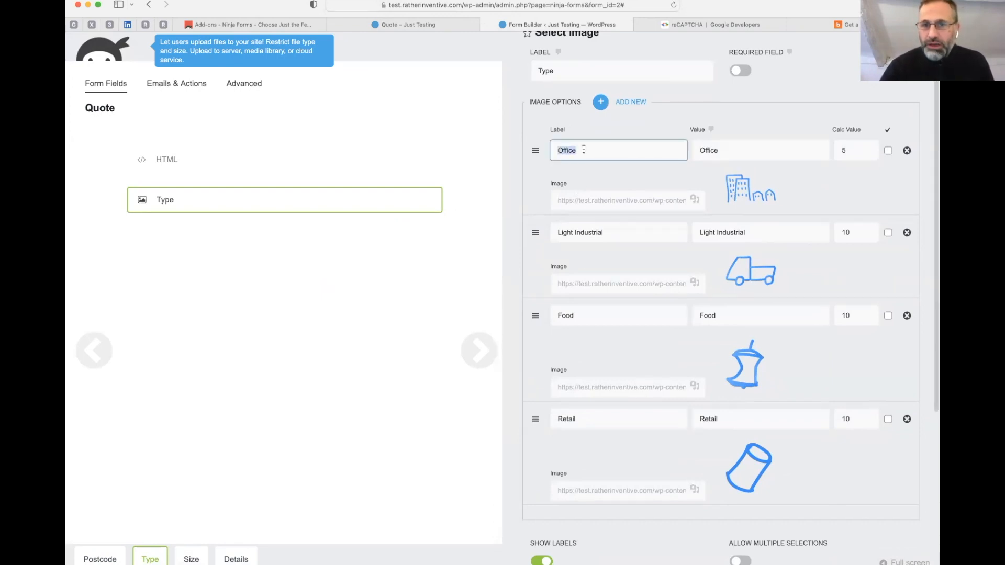
left_click_drag(727, 150, 697, 150)
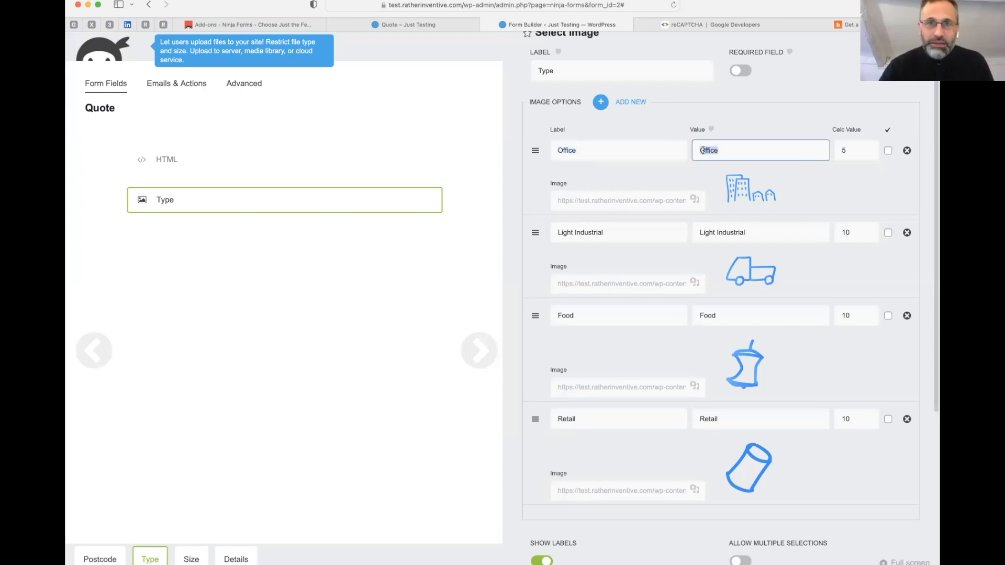
left_click(845, 150)
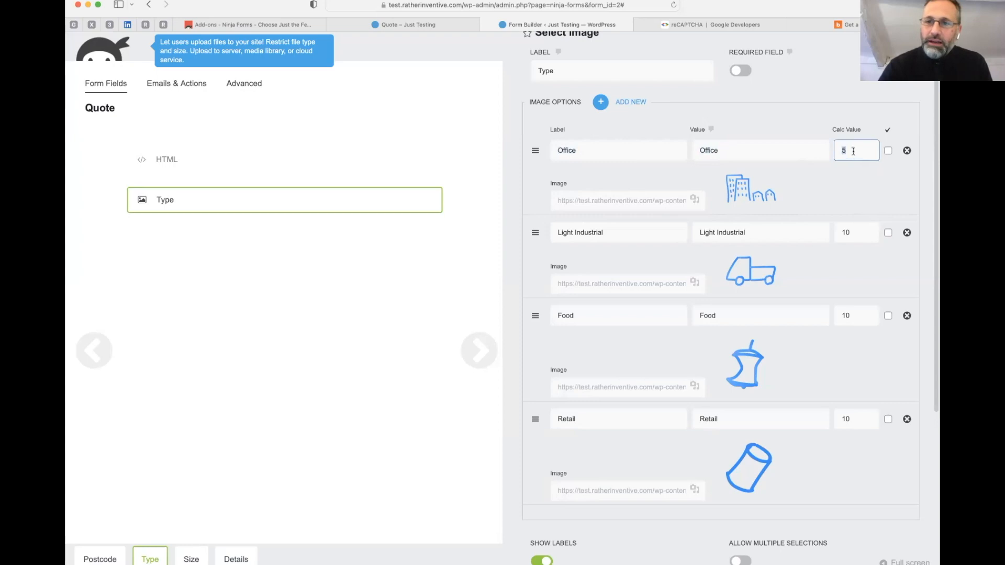
Set the calc value of the Type field's Light Industrial option to 15.
left_click(863, 233)
left_click(859, 421)
left_click(852, 230)
key("BackSpace")
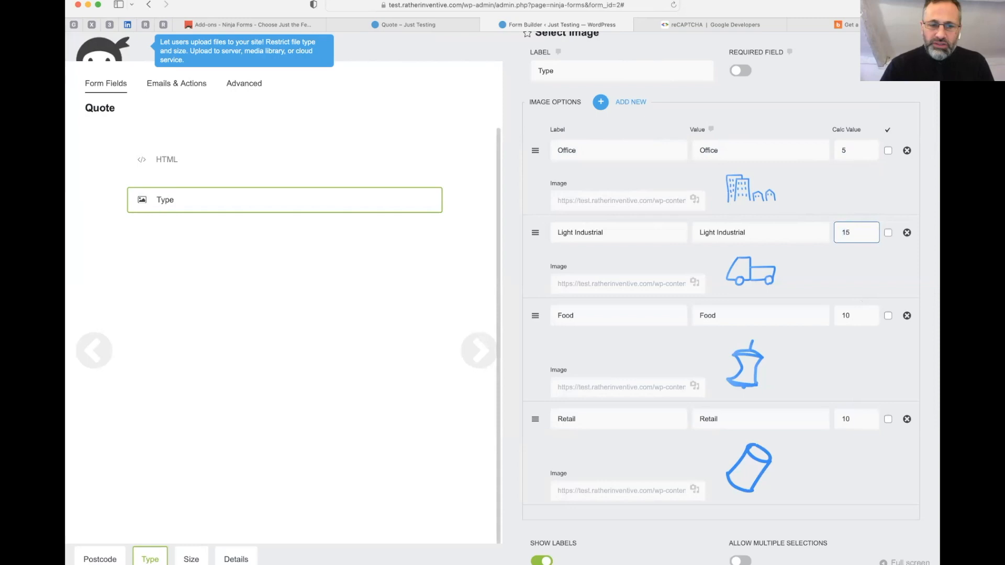
Open the Size field in the Size part and examine the calc values of its employee-count options.
left_click(191, 559)
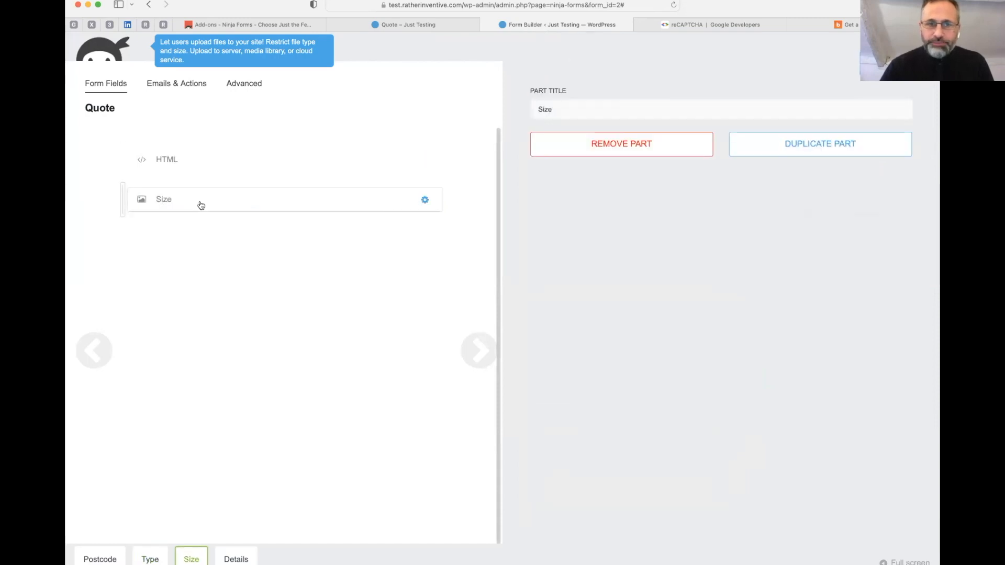
left_click(224, 211)
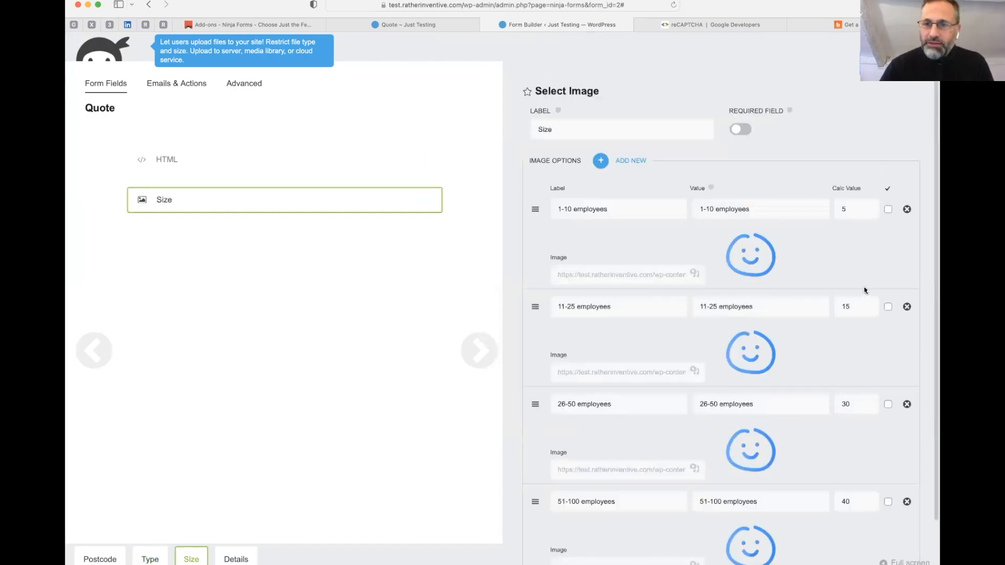
scroll(864, 290, "down", 5)
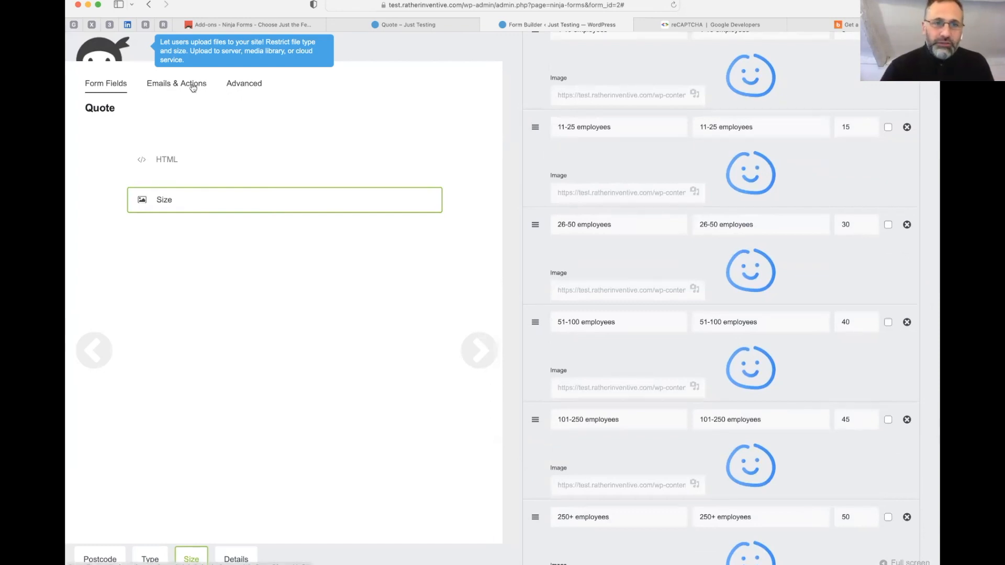
Add a calculation with the variable name Price to the Quote form's advanced settings.
left_click(244, 87)
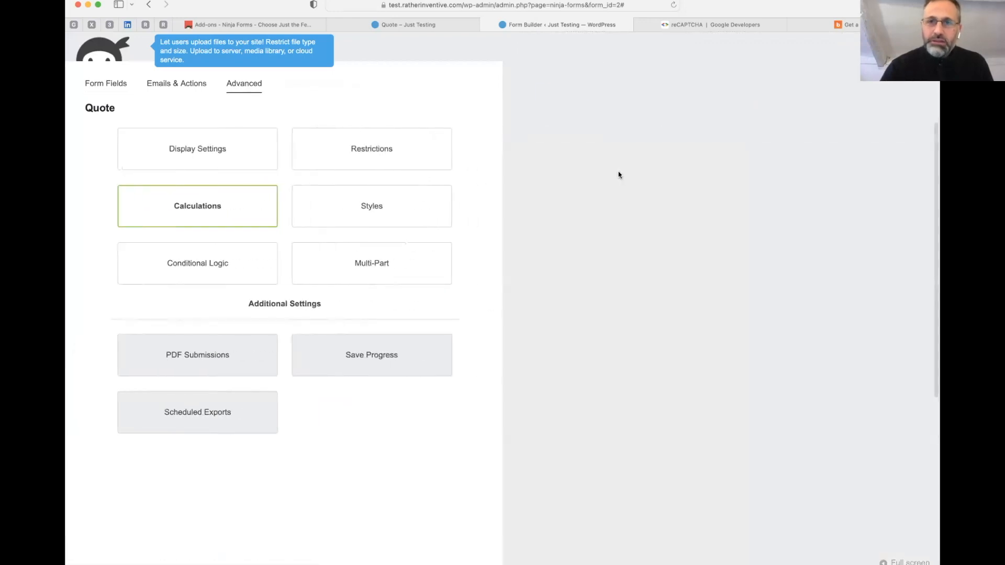
left_click(547, 94)
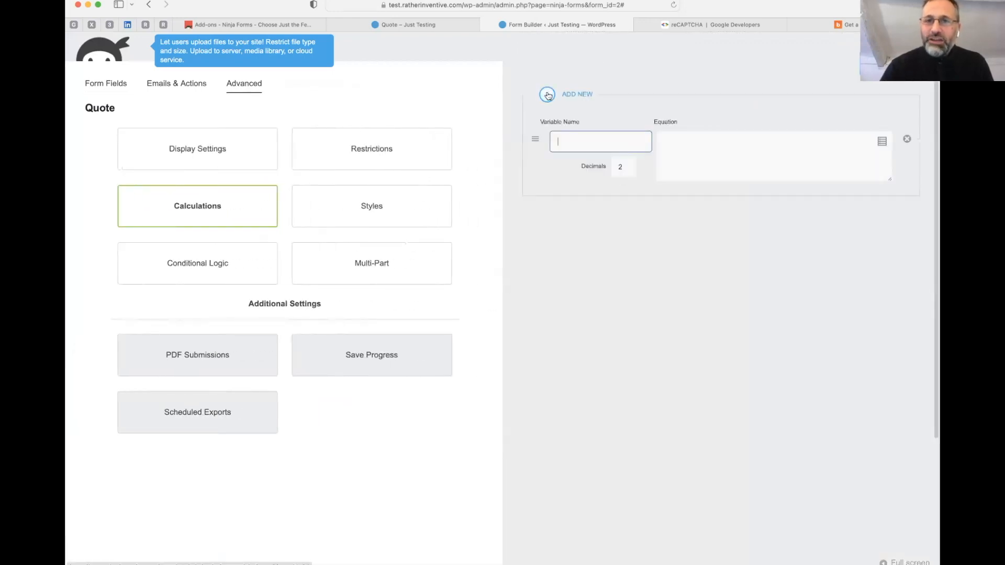
type("Price")
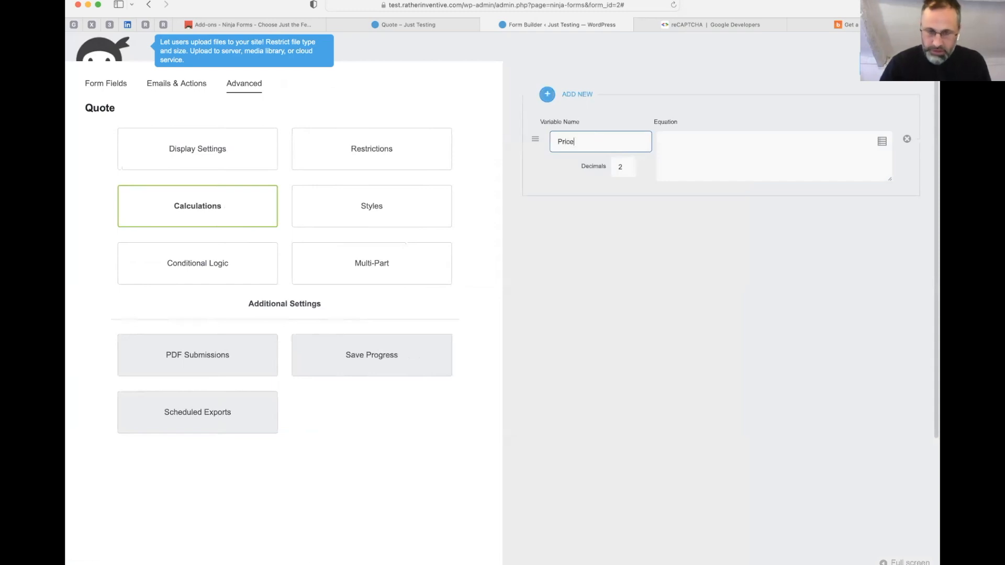
Build the Price calculation's equation as the Type field plus the Size field, using their merge tags.
left_click(874, 140)
left_click(883, 142)
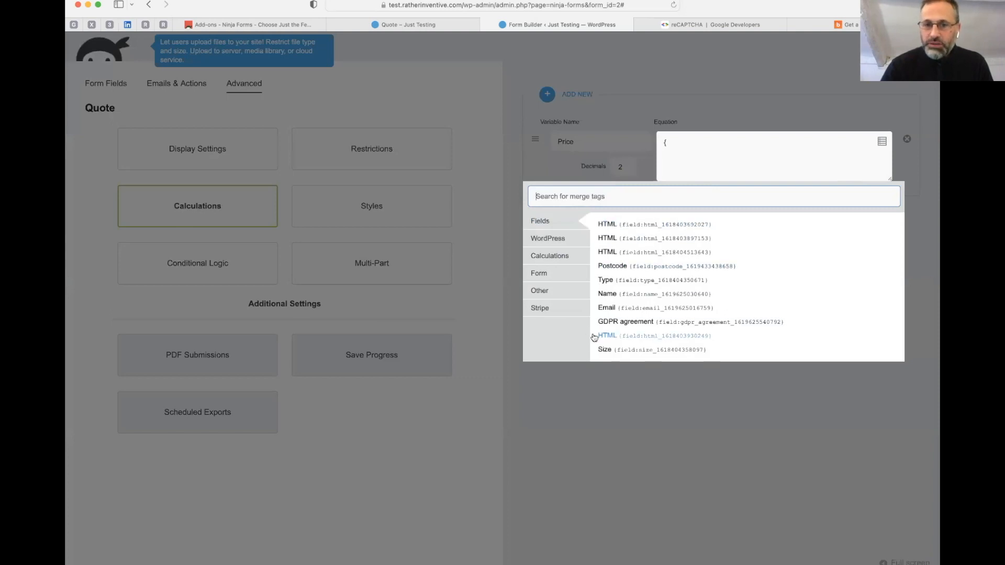
left_click(606, 281)
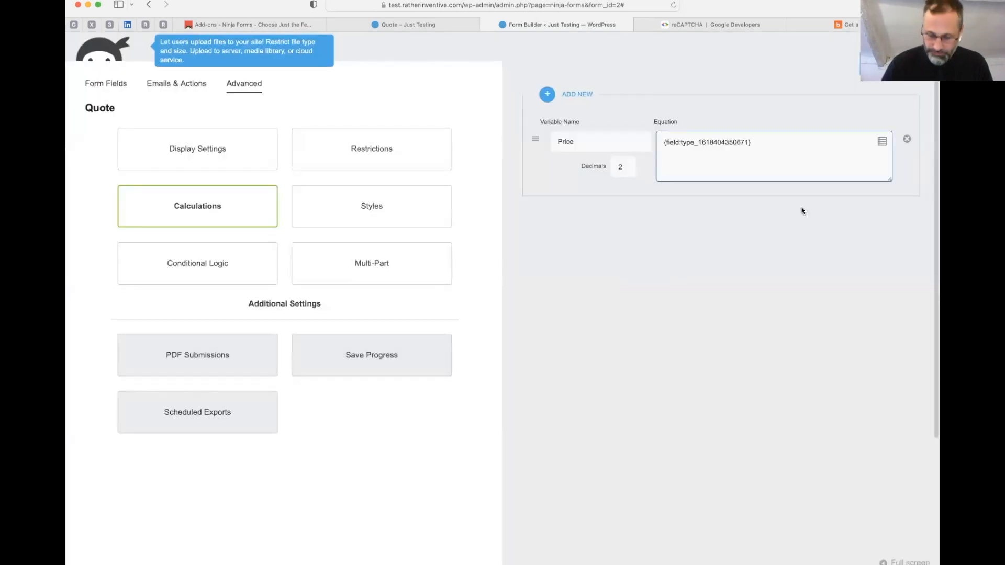
type("+ ")
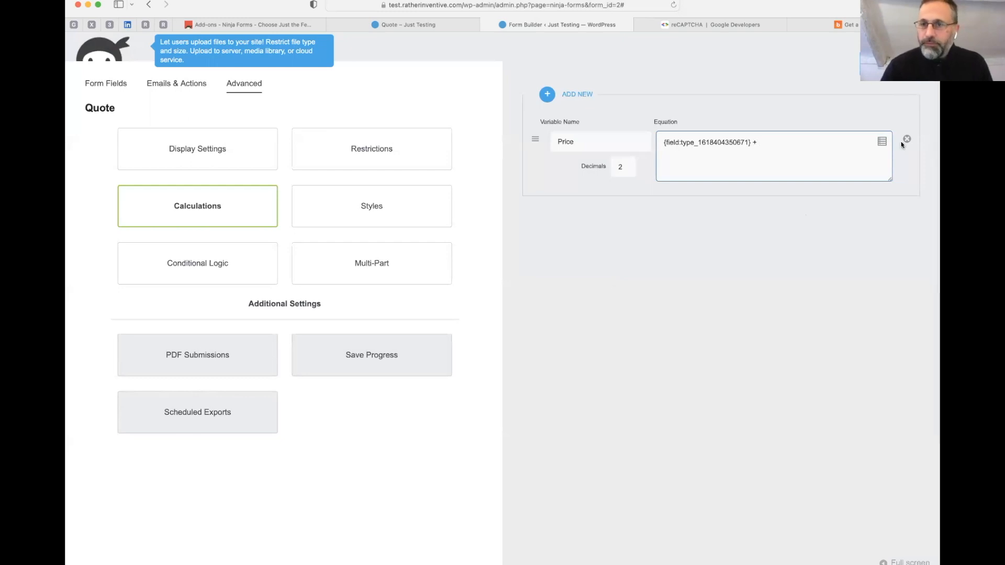
type("{")
left_click(626, 353)
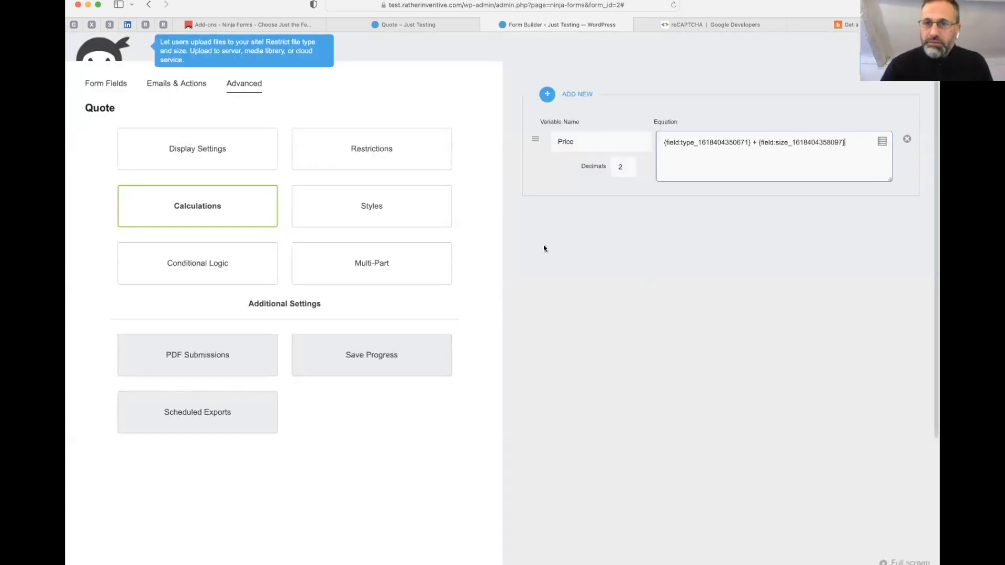
left_click(888, 58)
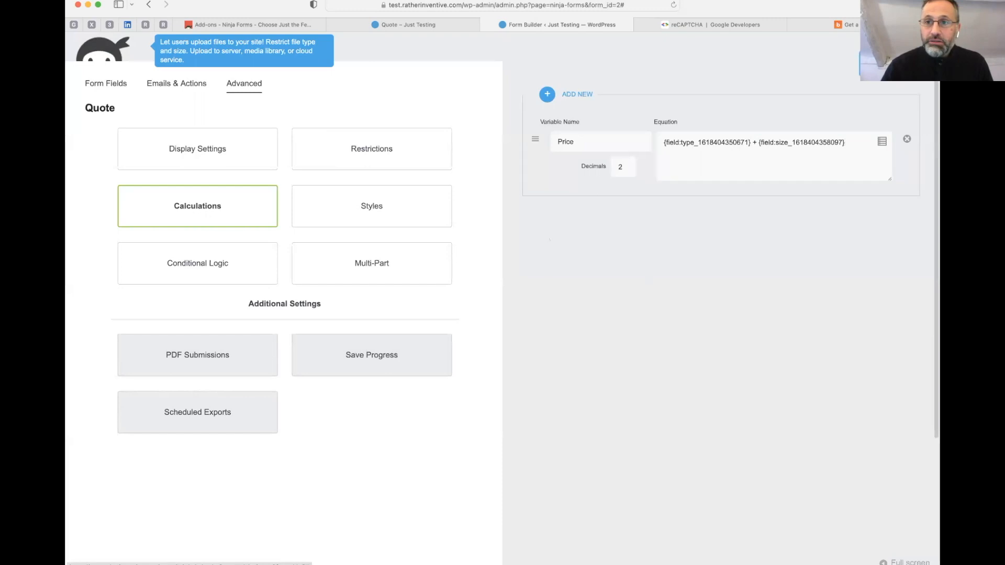
Insert the Price calculation's merge tag into the text of the HTML field on the Details part.
left_click(99, 84)
left_click(244, 558)
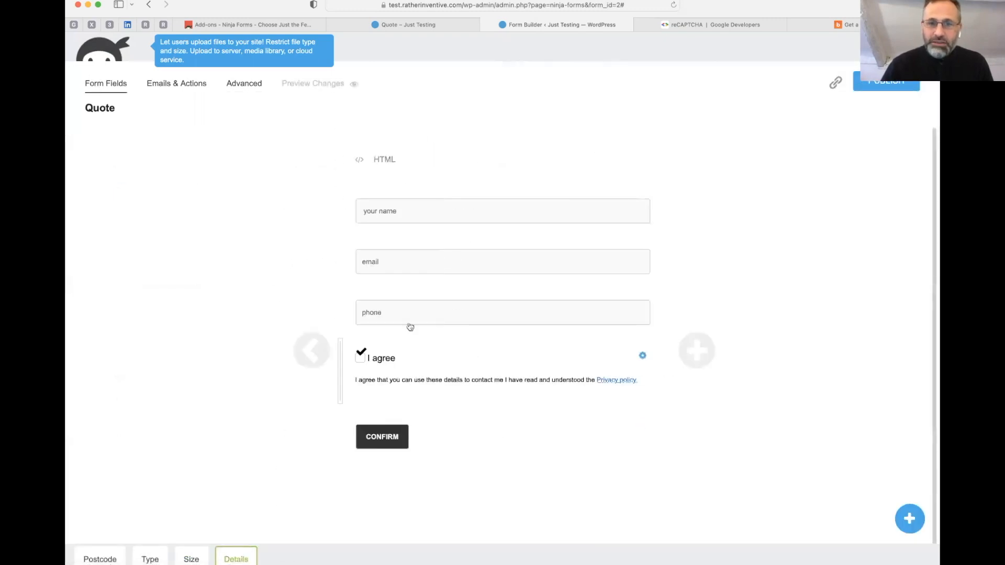
left_click(462, 159)
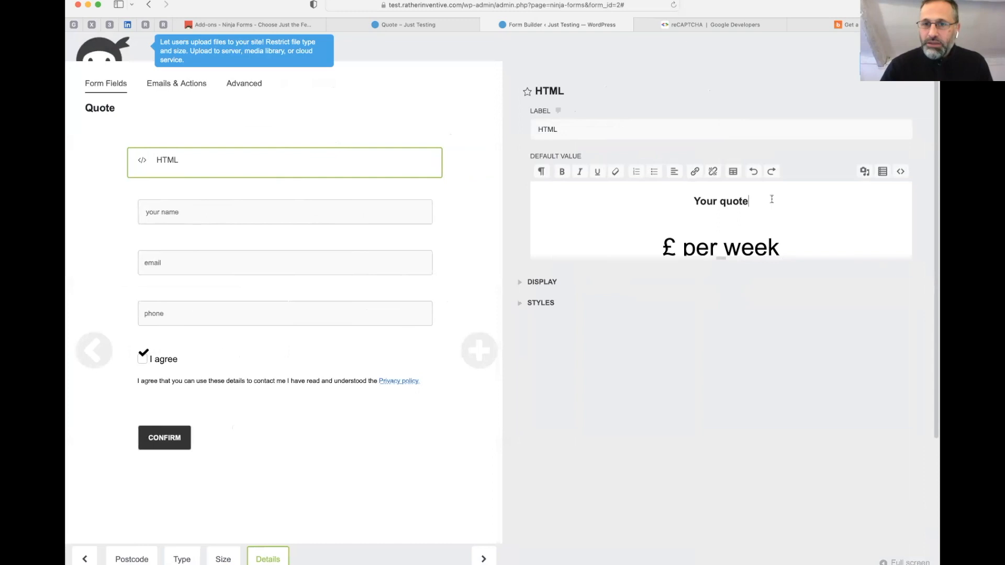
left_click(869, 172)
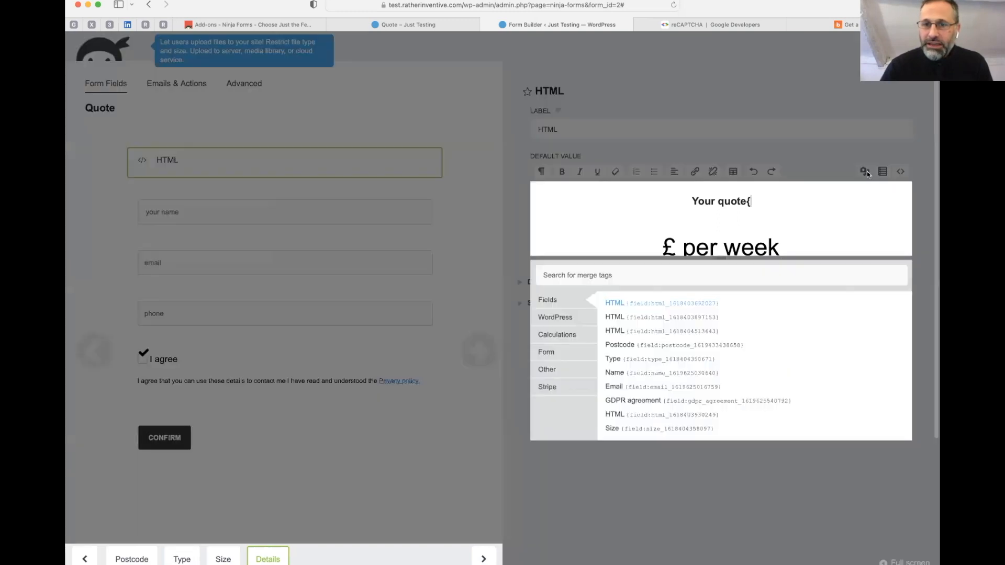
left_click(558, 336)
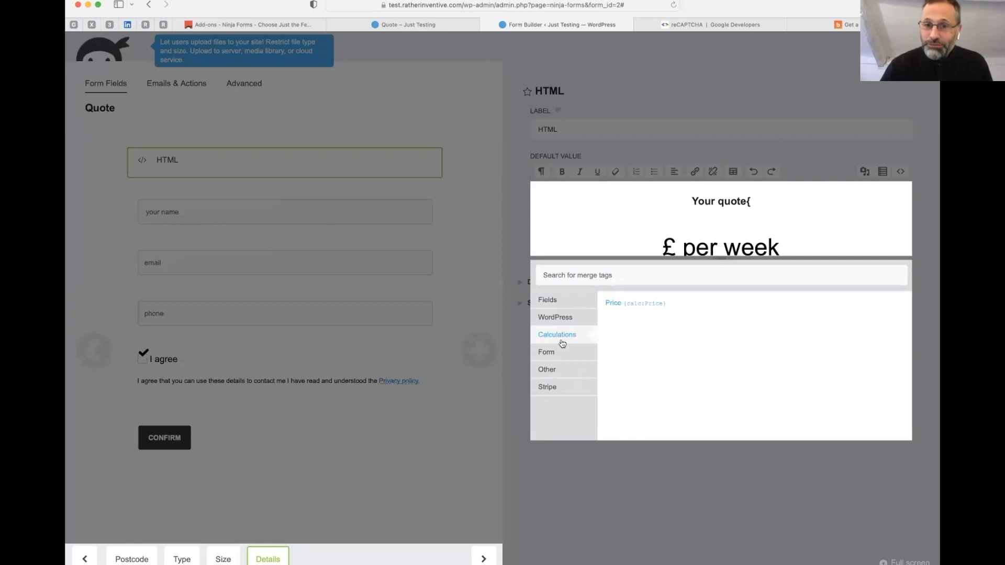
left_click(628, 308)
Move the {calc:Price} tag from the "Your quote" heading to directly after the pound sign in "£ per week".
left_click_drag(780, 202, 721, 202)
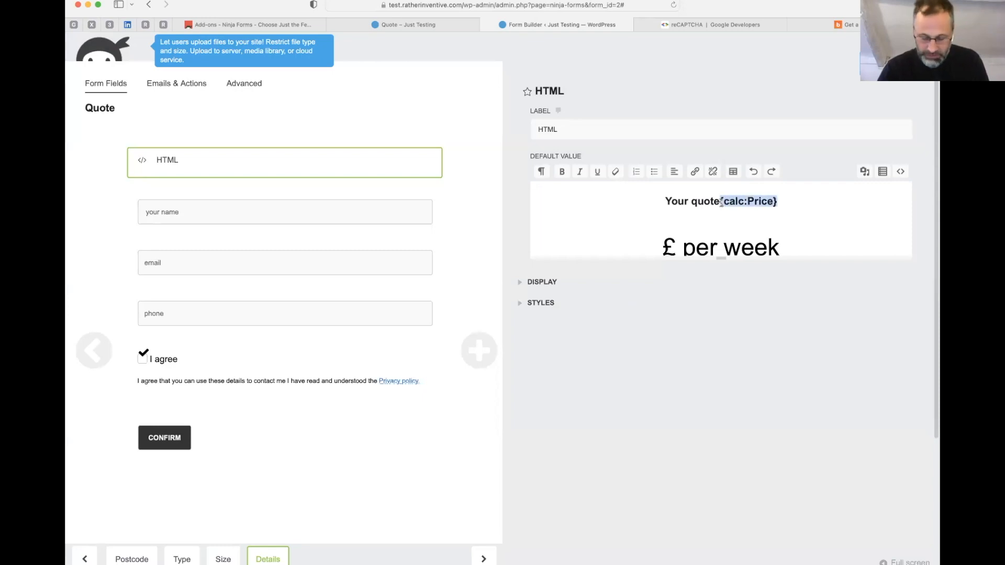
key("super+x")
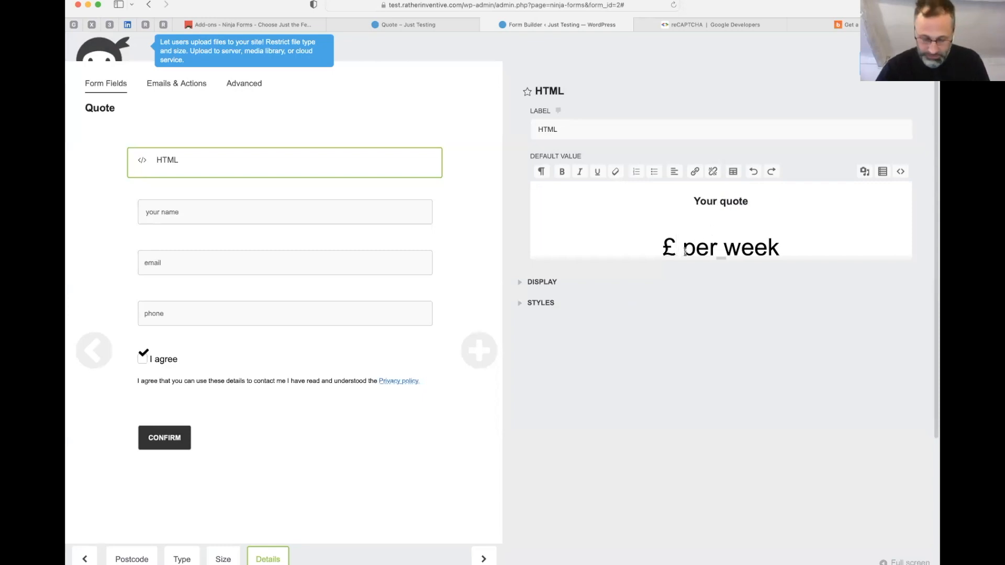
key("super+v")
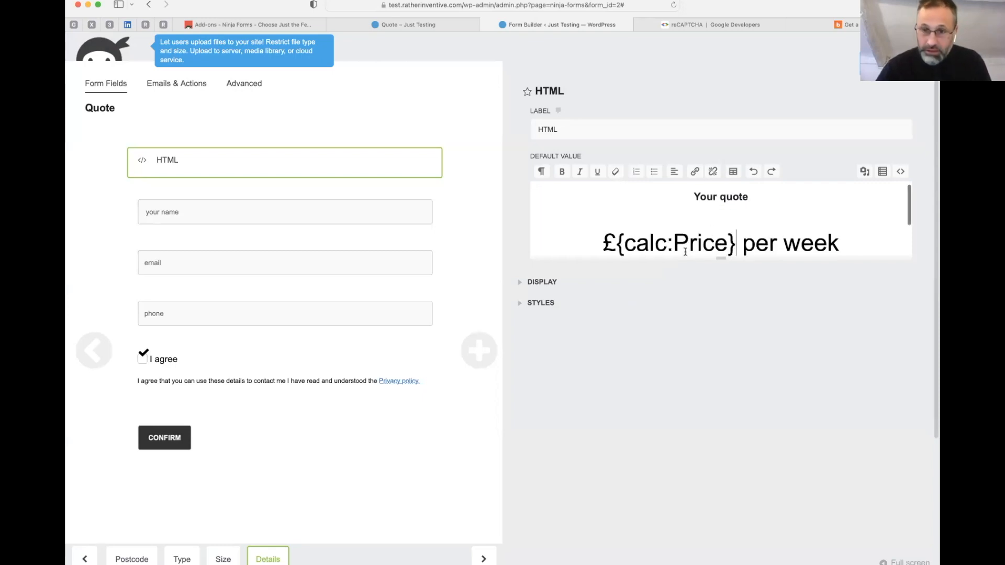
left_click(920, 108)
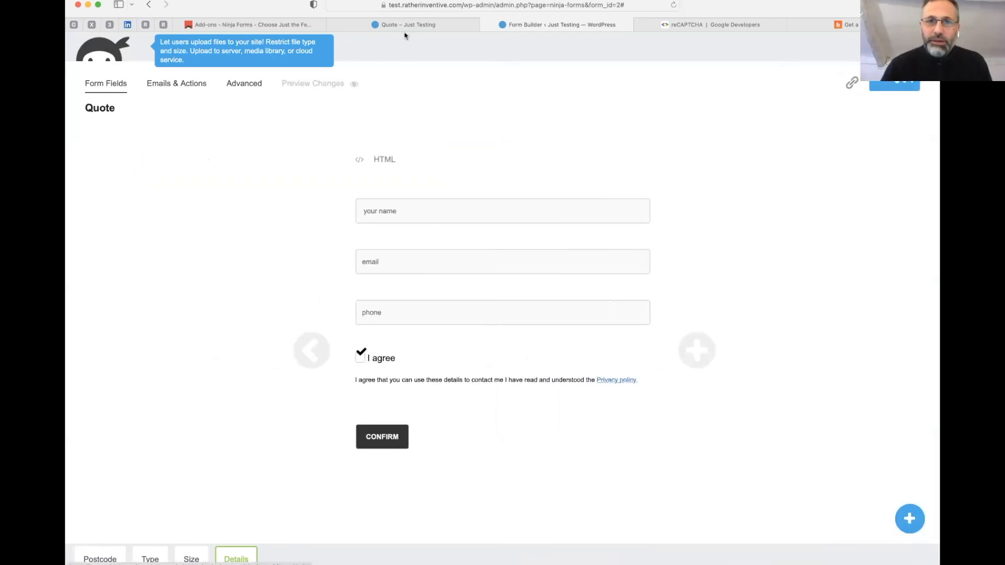
Reload the live quote form and choose Office as the business type, continuing to the Size step.
left_click(414, 26)
key("super+r")
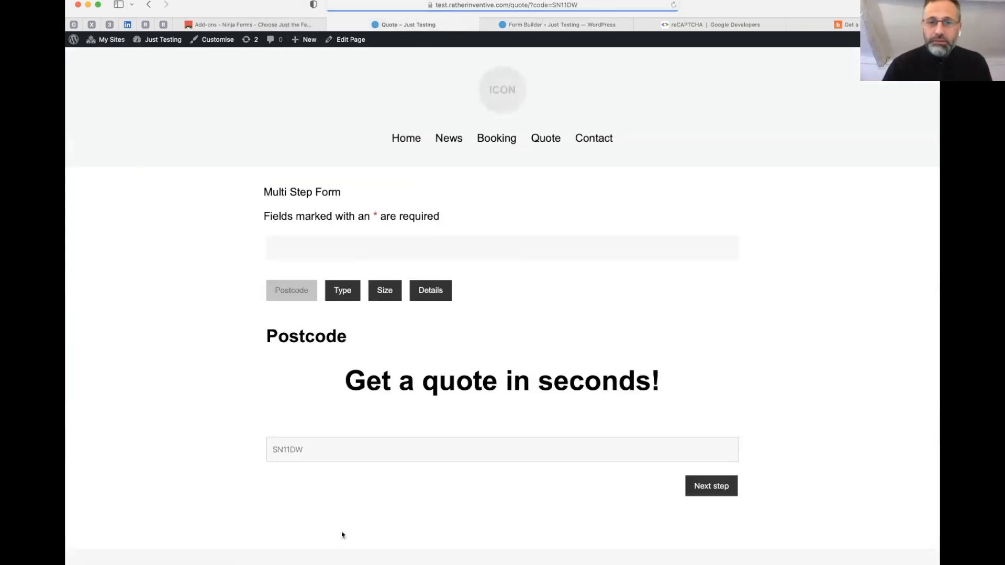
left_click(707, 485)
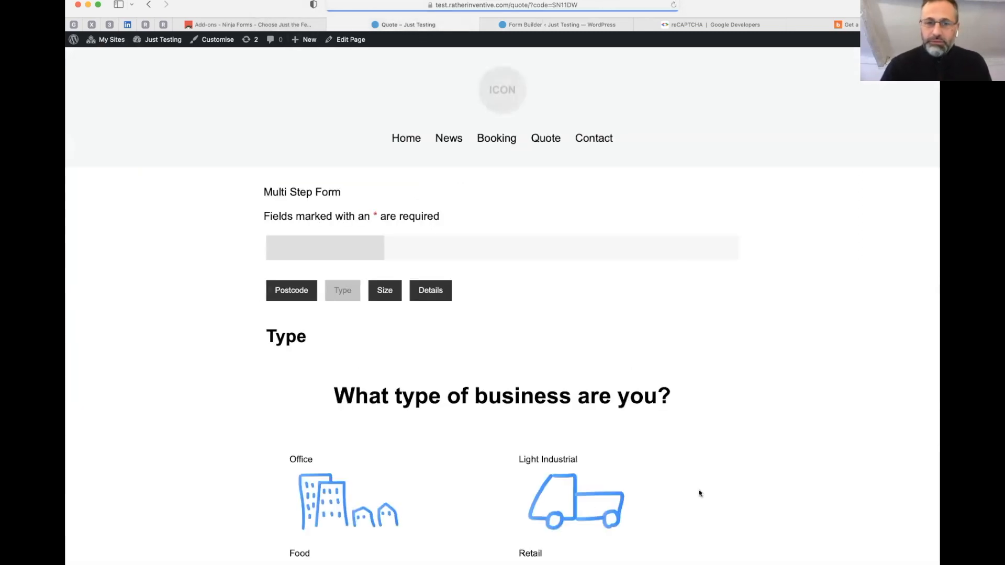
scroll(576, 418, "down", 5)
left_click(327, 282)
left_click(721, 457)
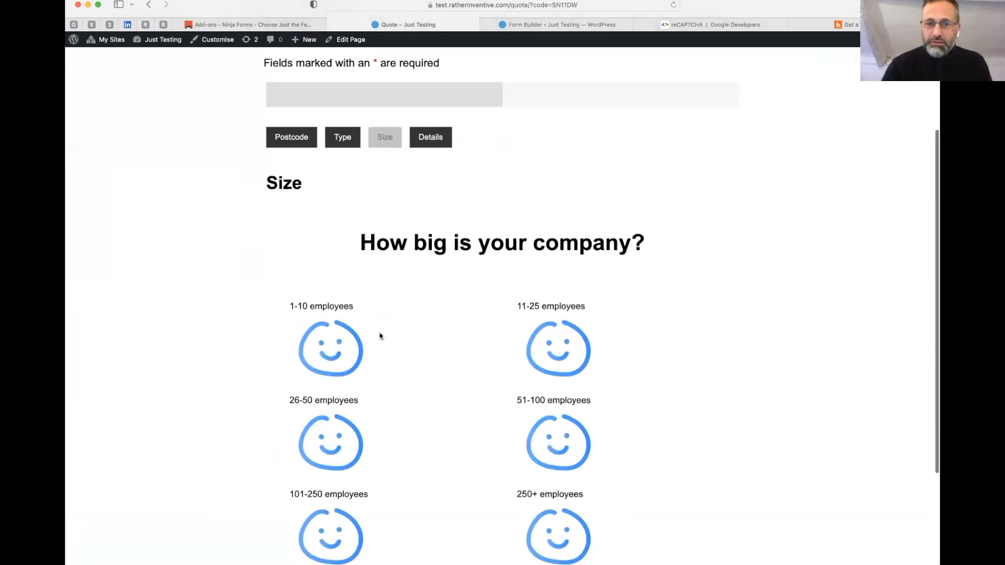
Choose 1-10 employees as the company size and check the weekly price on the Details step.
left_click(504, 352)
scroll(848, 411, "down", 3)
left_click(704, 458)
left_click_drag(474, 463, 364, 460)
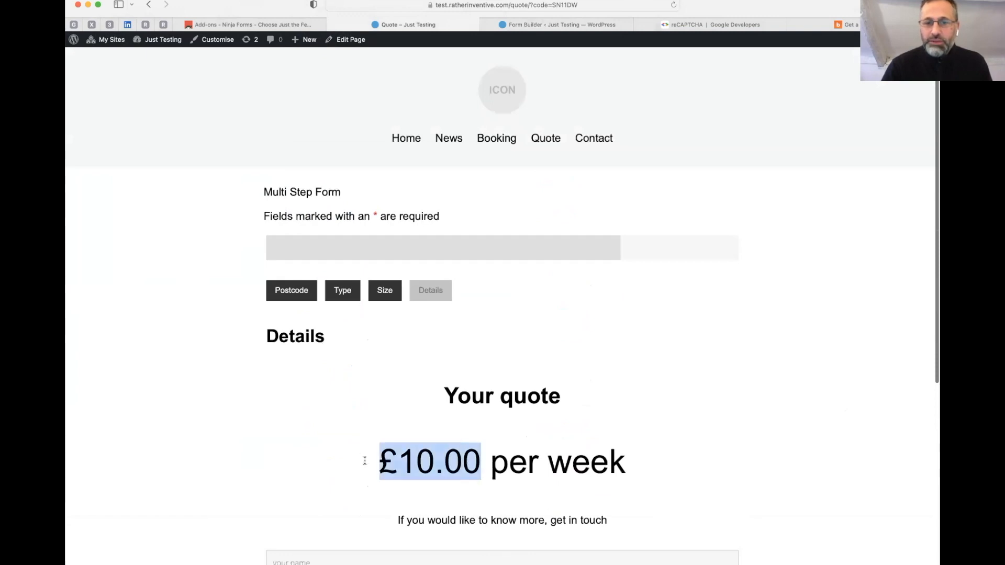
Go back to change the company size to 51-100 employees and check the updated weekly price.
scroll(433, 477, "down", 5)
left_click(289, 455)
left_click(565, 444)
scroll(697, 492, "down", 3)
left_click(712, 450)
double_click(477, 463)
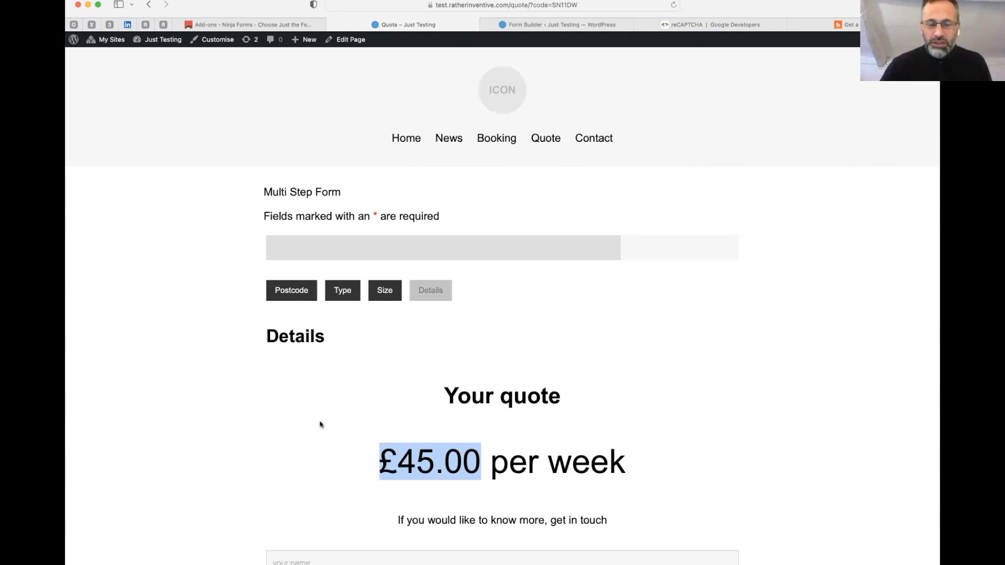
Go back through the live form to choose Light Industrial as the business type and 250+ employees as the company size.
scroll(321, 421, "down", 6)
left_click(290, 453)
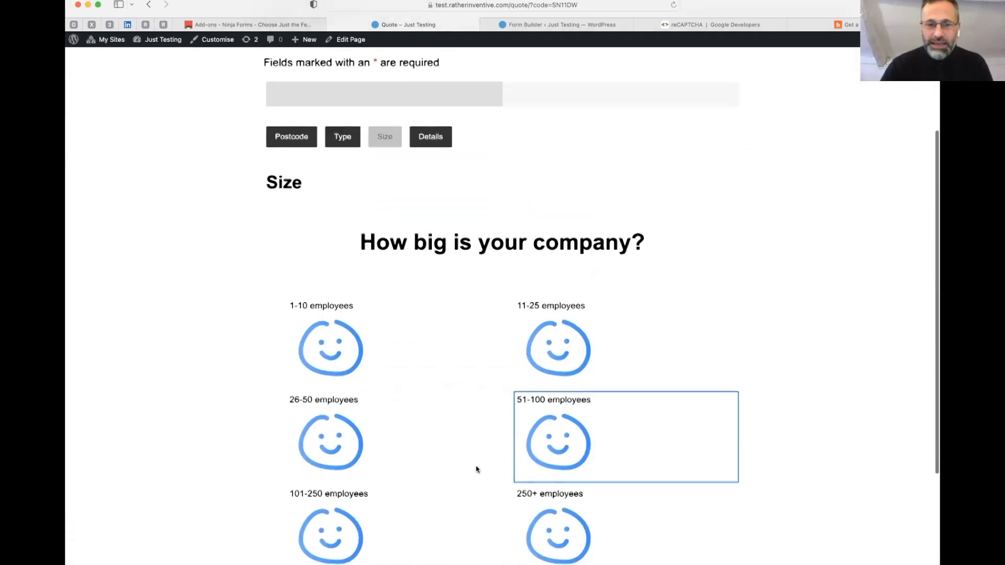
scroll(473, 471, "down", 3)
left_click(295, 456)
left_click(579, 343)
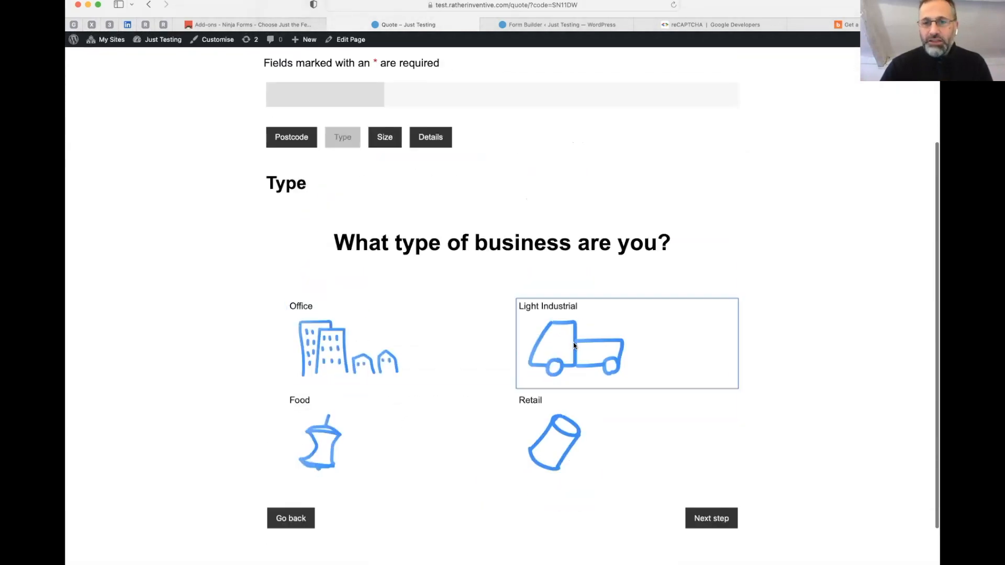
left_click(730, 519)
scroll(643, 460, "down", 3)
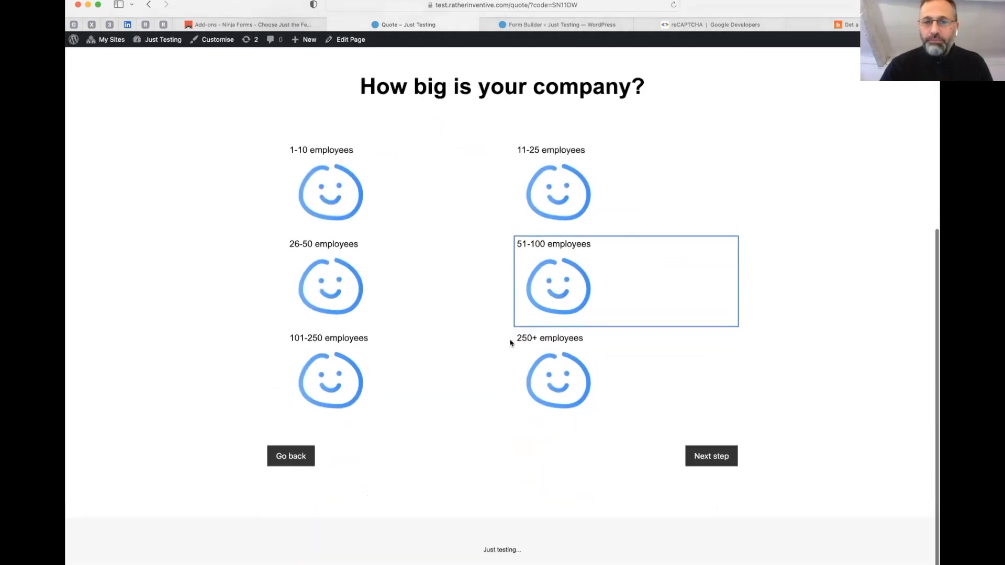
left_click_drag(517, 338, 689, 346)
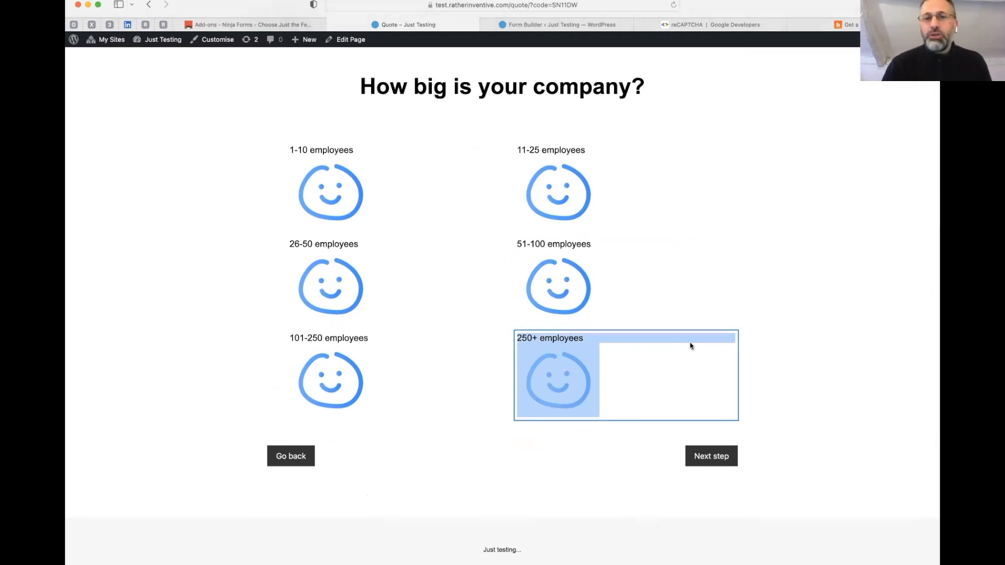
In the form builder, add a conditional logic rule for when Type has selected Light Industrial.
left_click(539, 25)
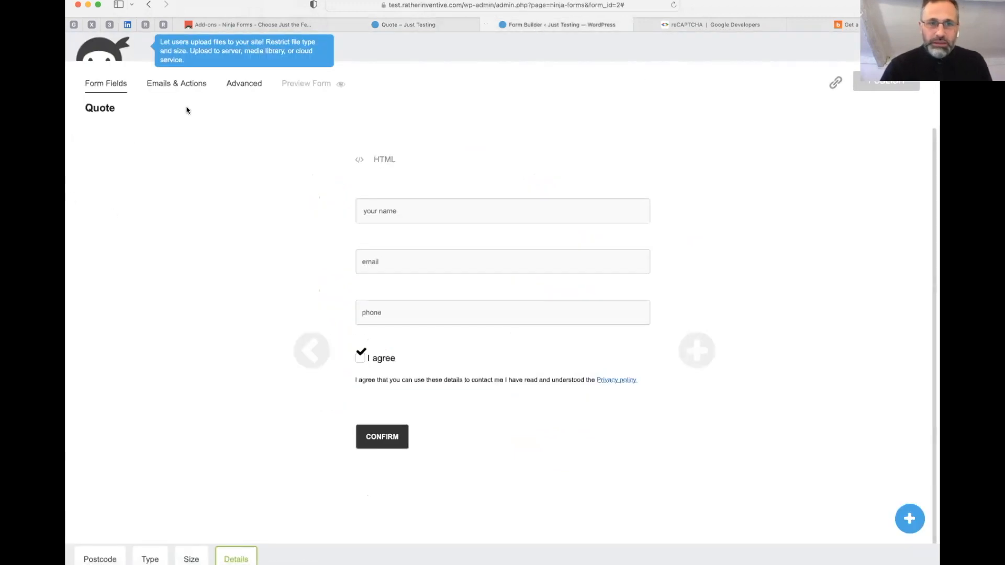
left_click(244, 85)
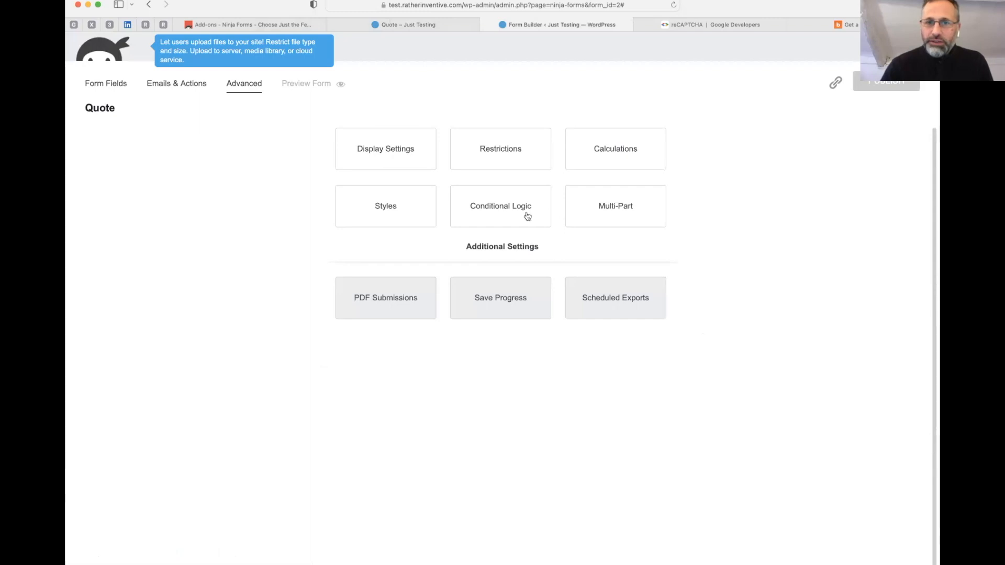
left_click(527, 217)
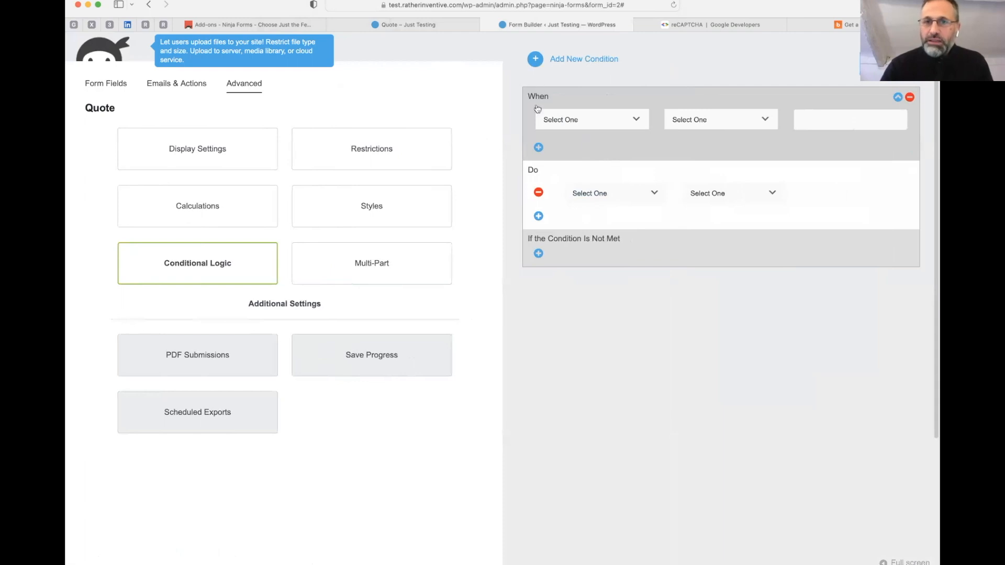
left_click(598, 119)
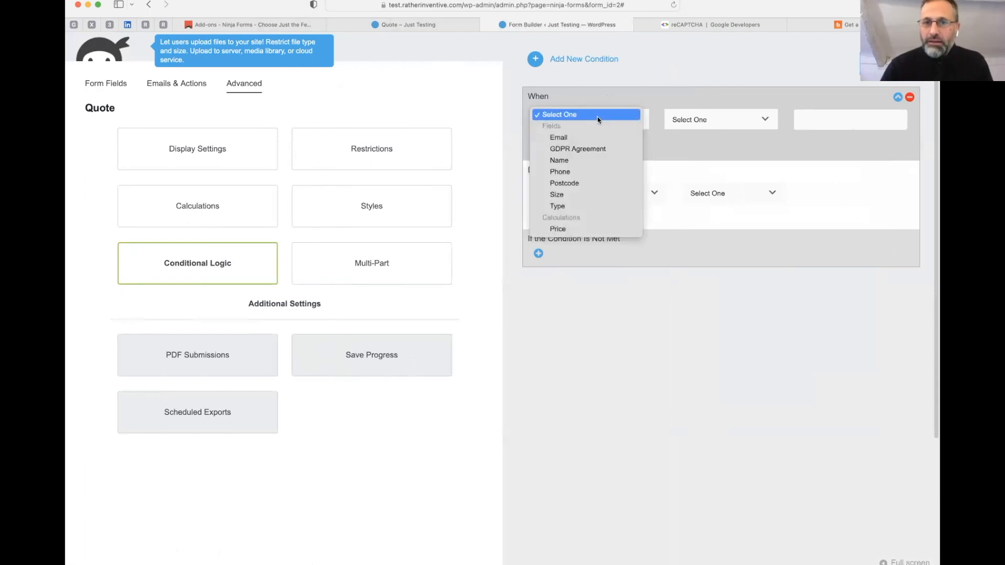
left_click(574, 205)
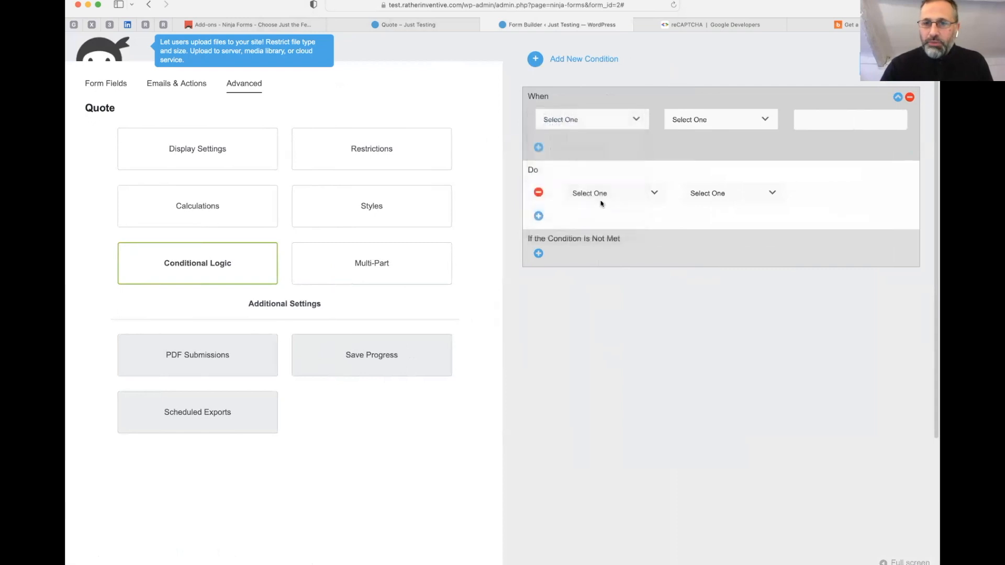
left_click(725, 119)
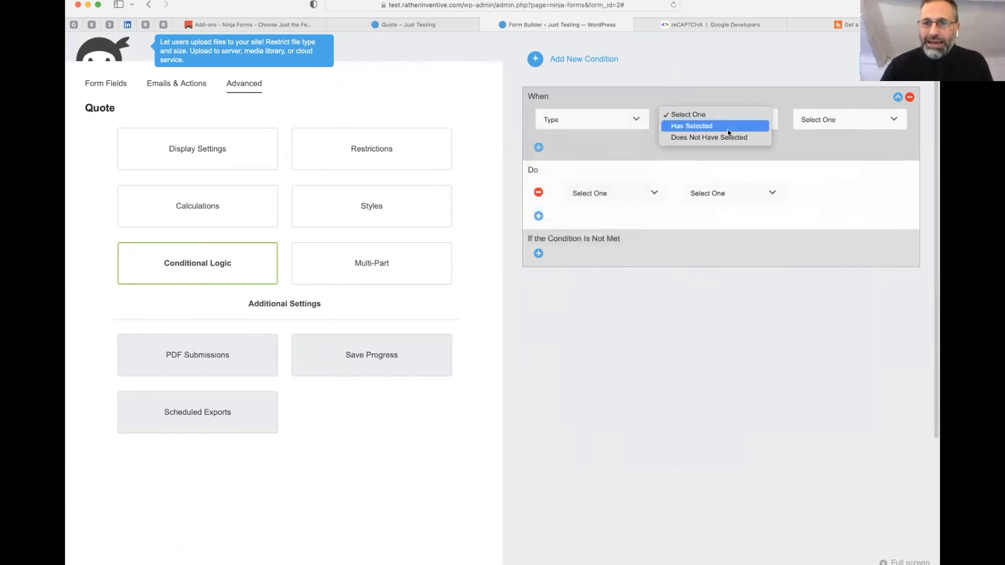
left_click(728, 130)
left_click(858, 122)
left_click(838, 139)
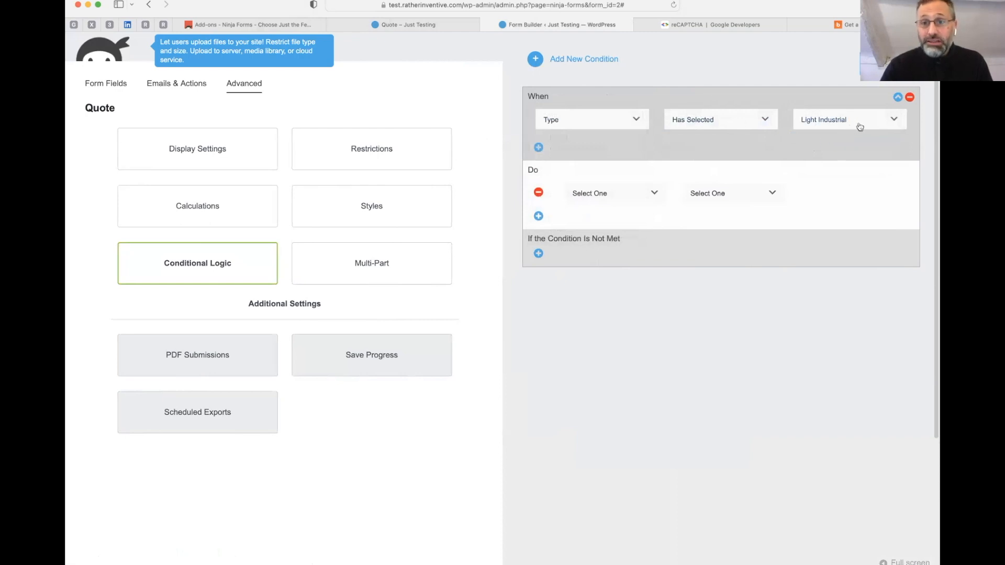
left_click(619, 195)
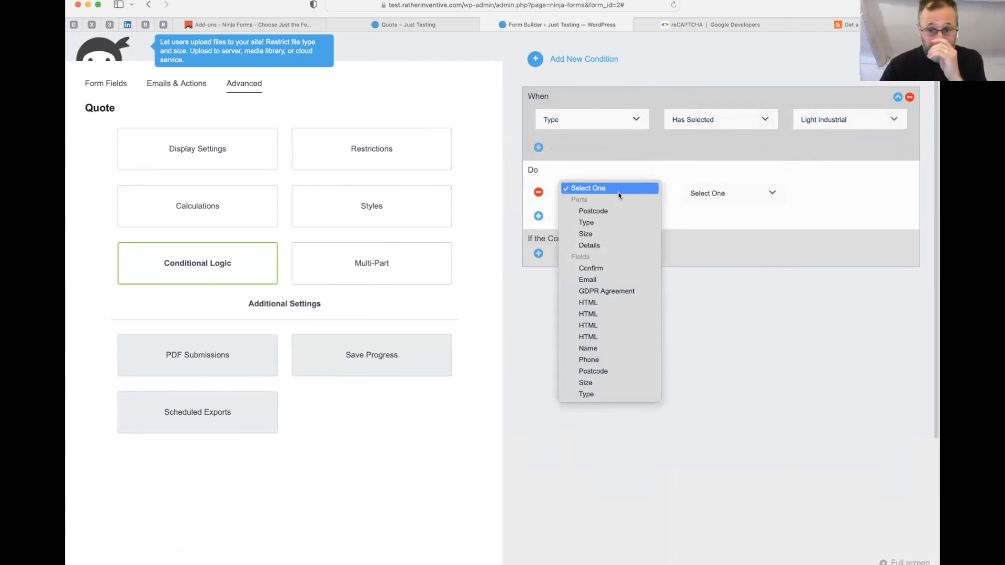
left_click(606, 234)
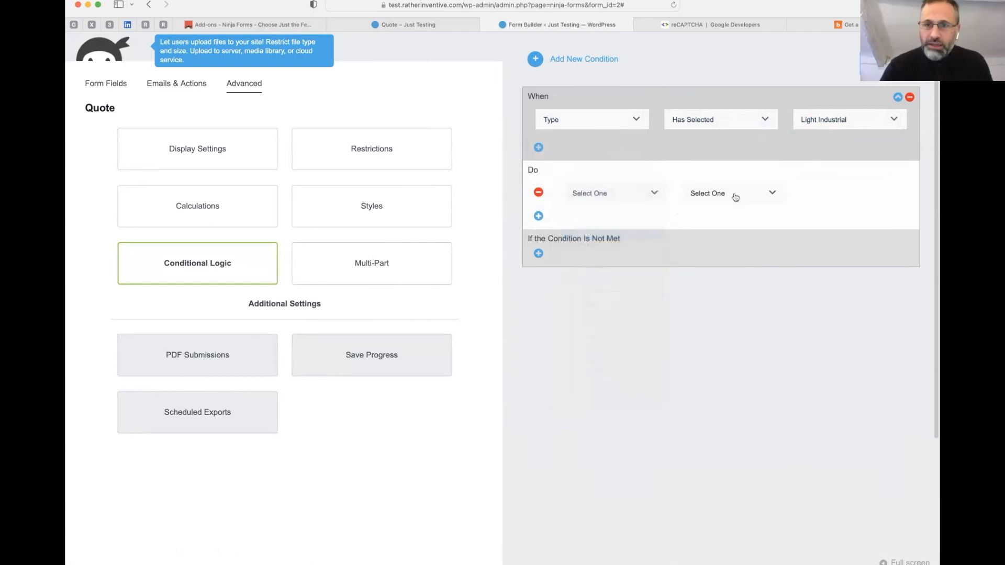
left_click(735, 197)
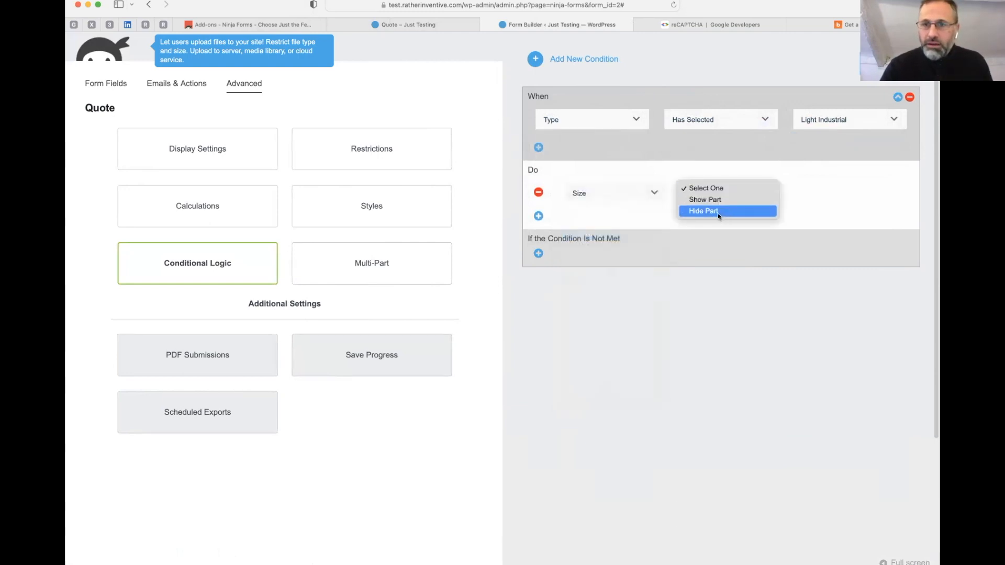
left_click(606, 191)
Set the Light Industrial rule's Do action to hide the 250+ Employees option of the Size field.
left_click(605, 194)
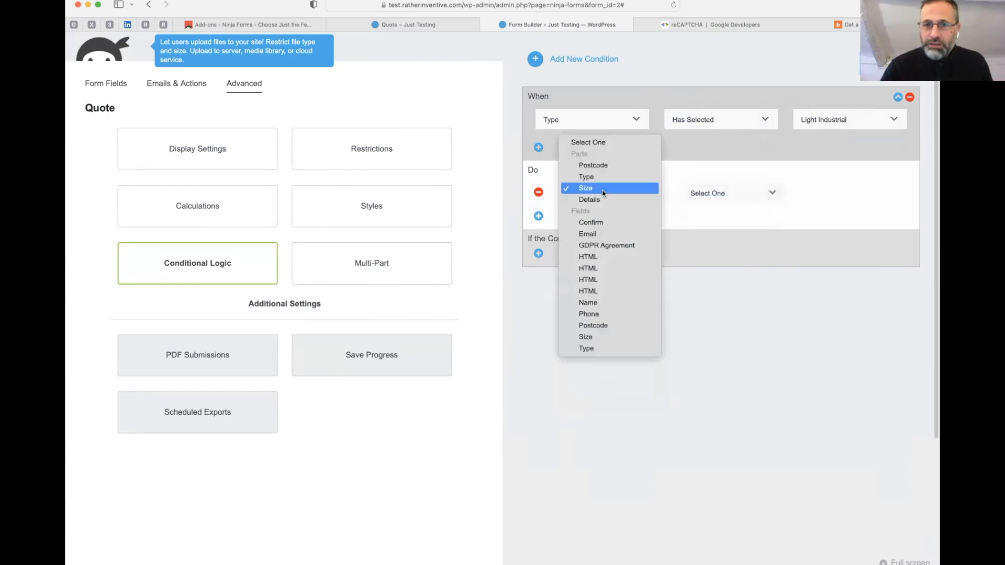
left_click(589, 337)
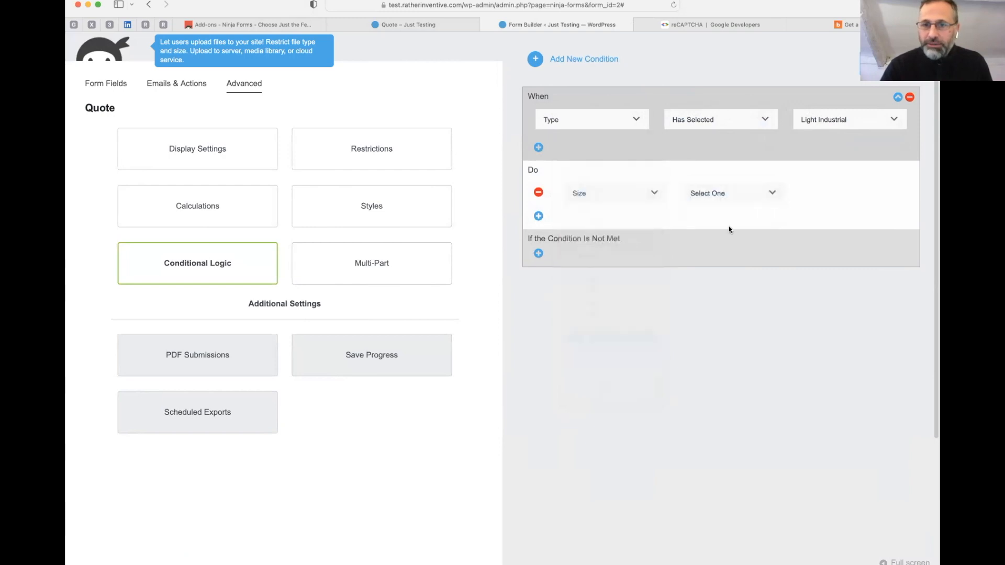
left_click(730, 198)
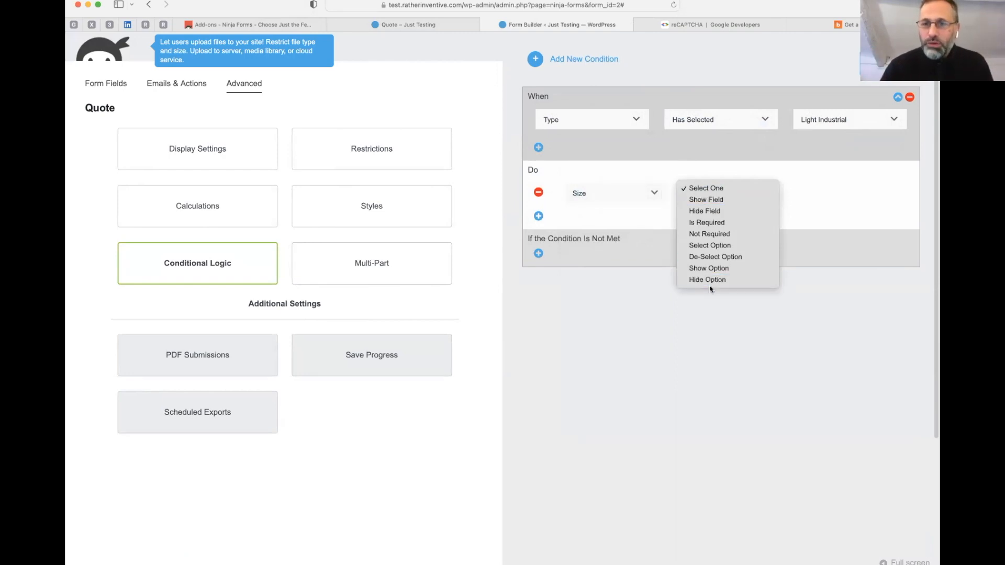
left_click(793, 252)
left_click(816, 193)
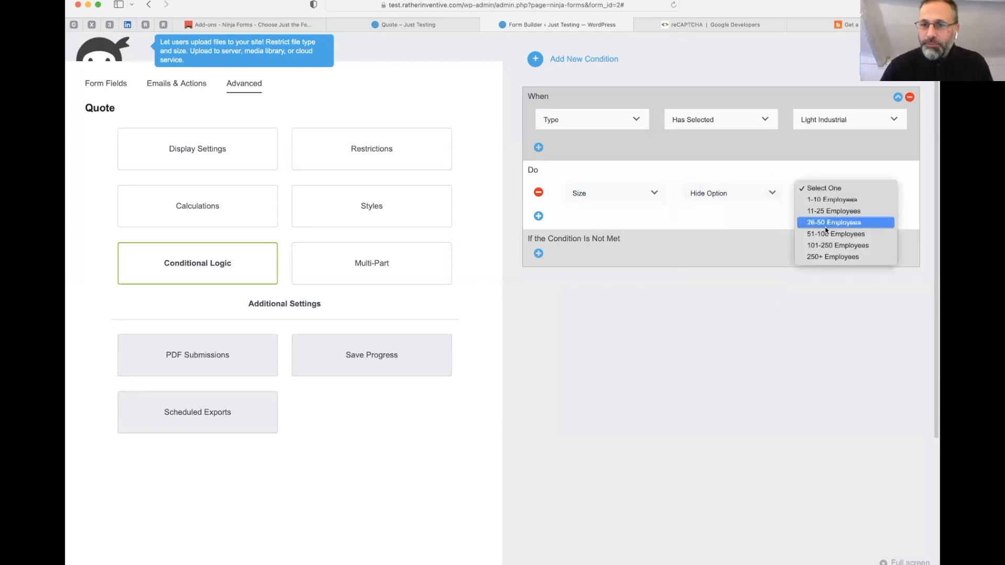
left_click(815, 256)
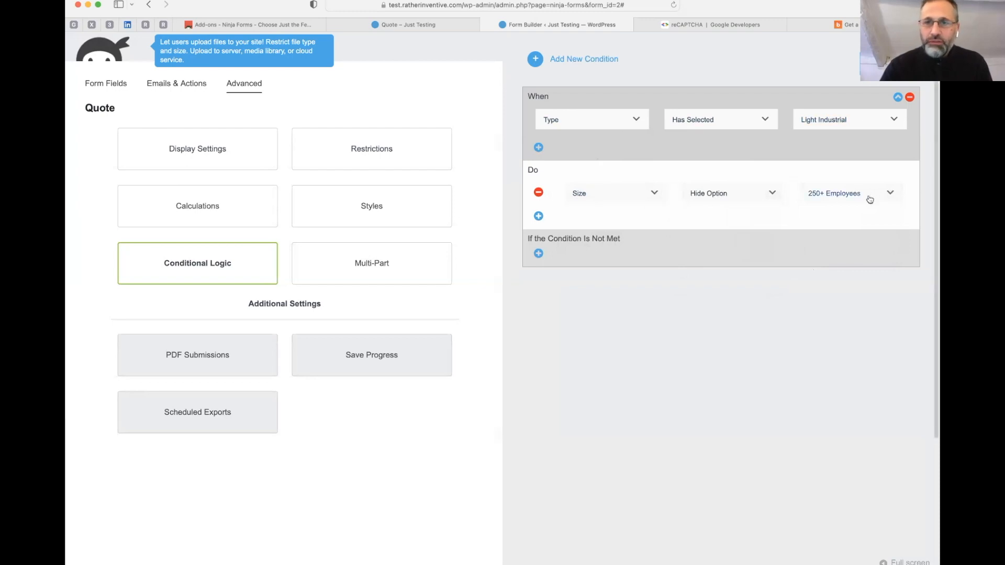
Make the rule show the Size field's 250+ Employees option when the condition is not met, and finish the conditional logic settings.
left_click(538, 255)
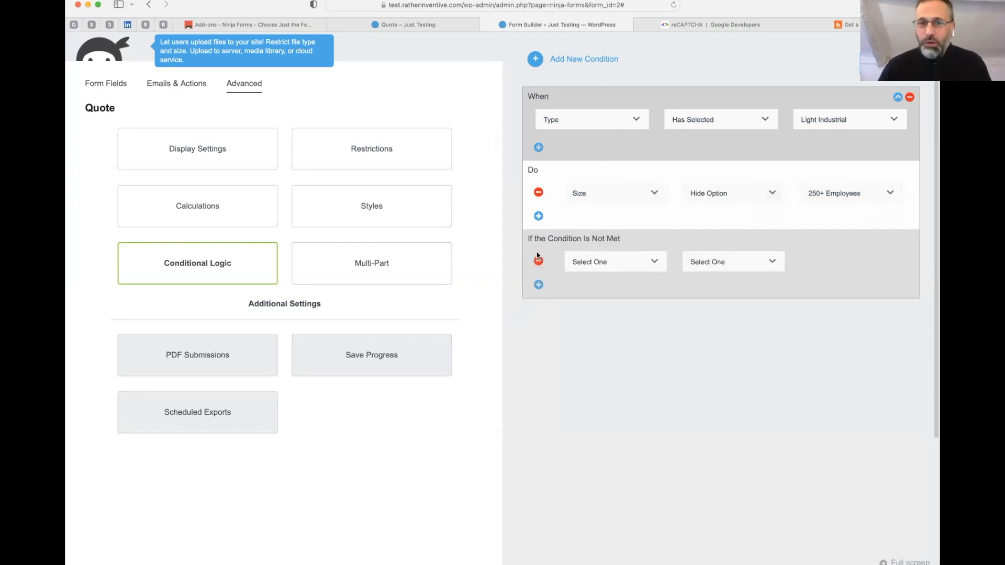
left_click(623, 263)
left_click(604, 450)
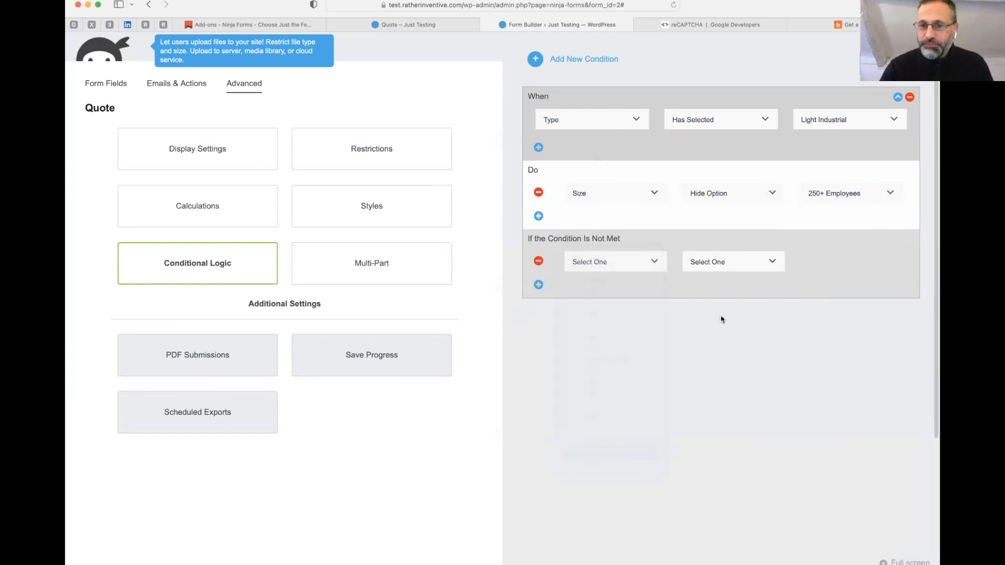
left_click(738, 262)
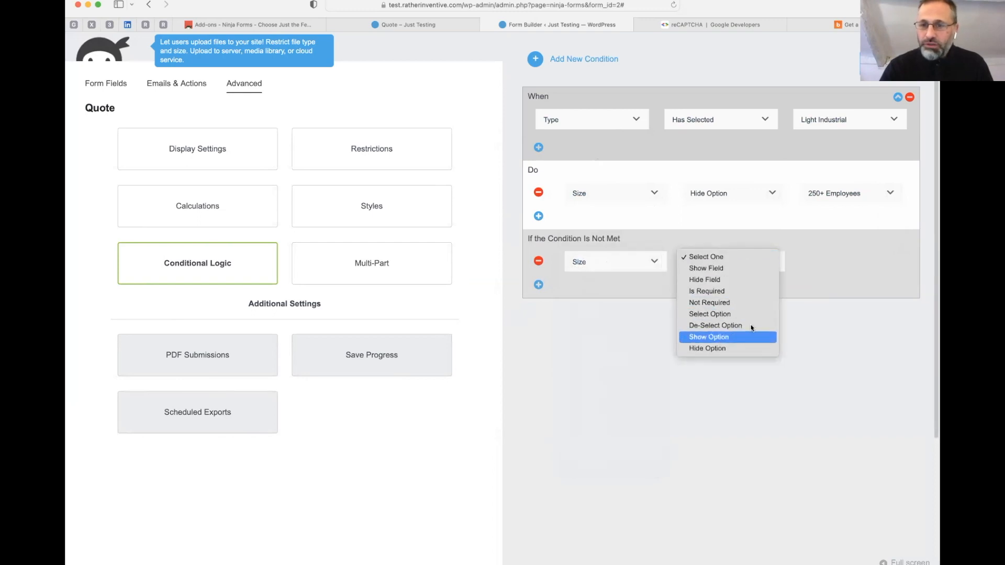
left_click(709, 336)
left_click(843, 262)
left_click(843, 327)
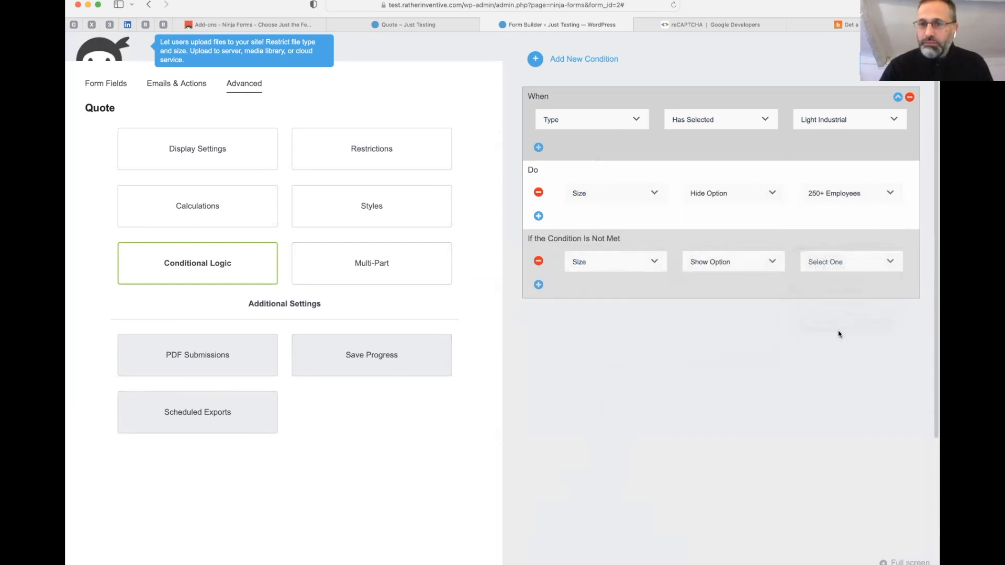
left_click(888, 82)
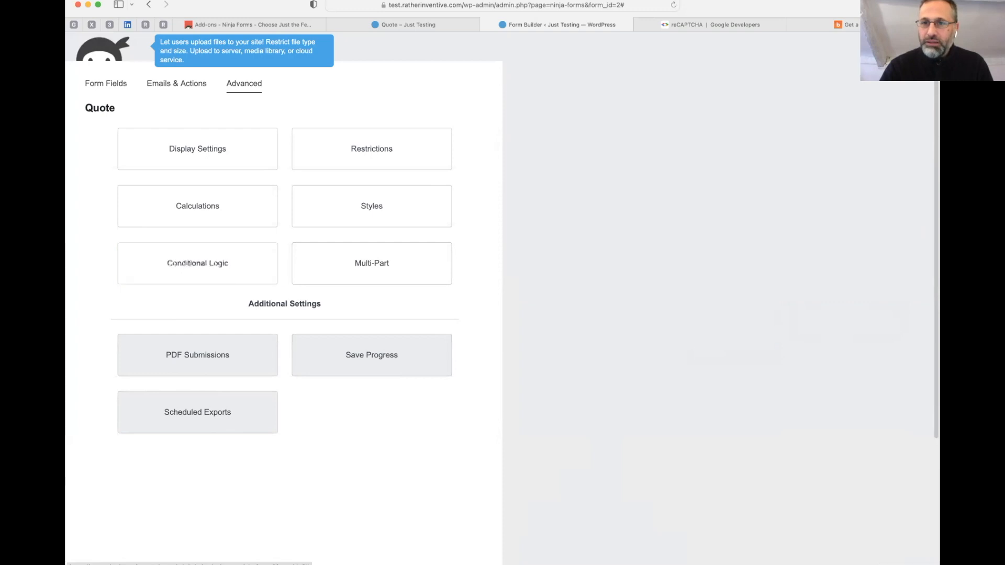
Reload the live quote form, choose Office and 1-10 employees, and check the weekly price on the Details step.
left_click(435, 24)
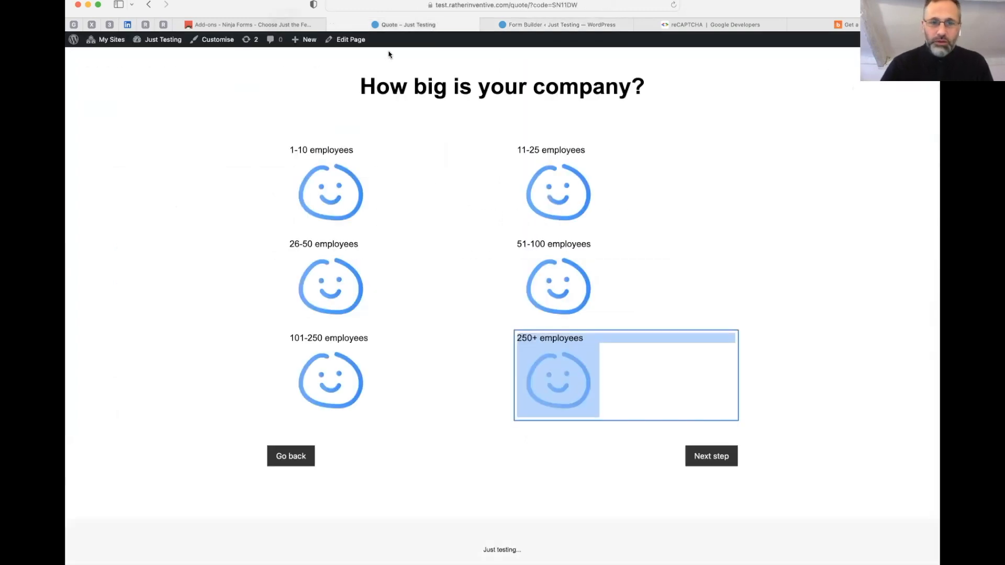
left_click(311, 452)
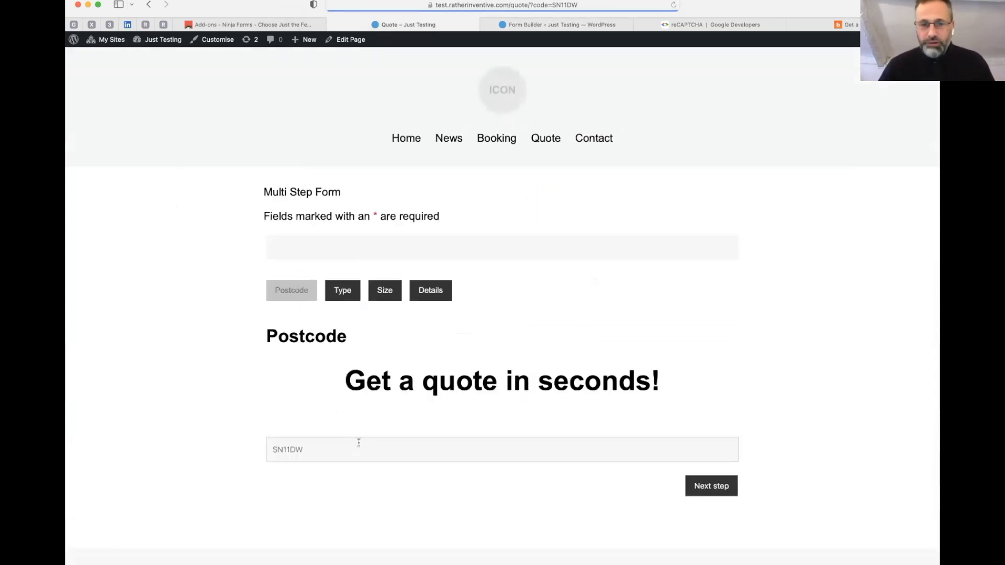
left_click(705, 487)
scroll(606, 468, "down", 4)
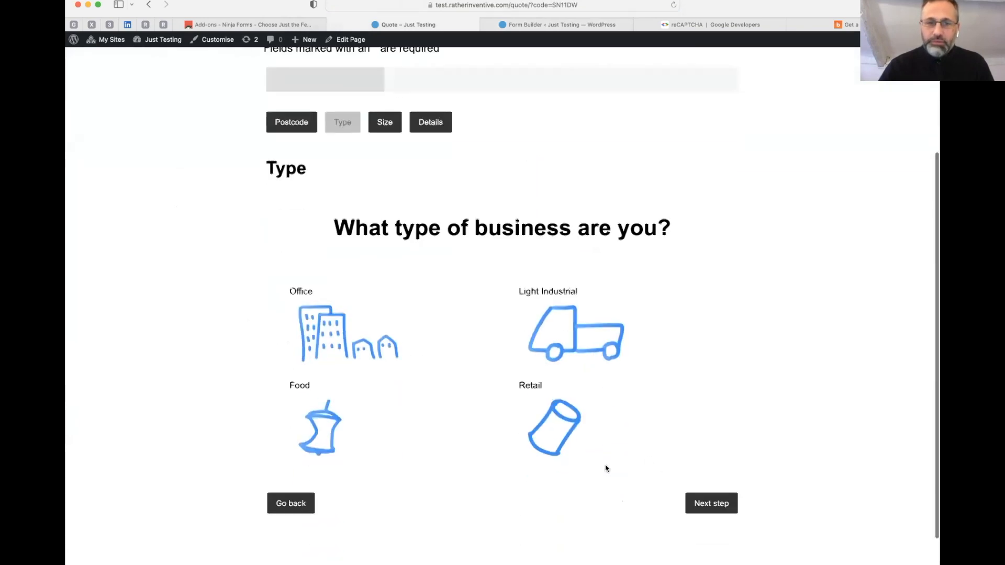
left_click(297, 253)
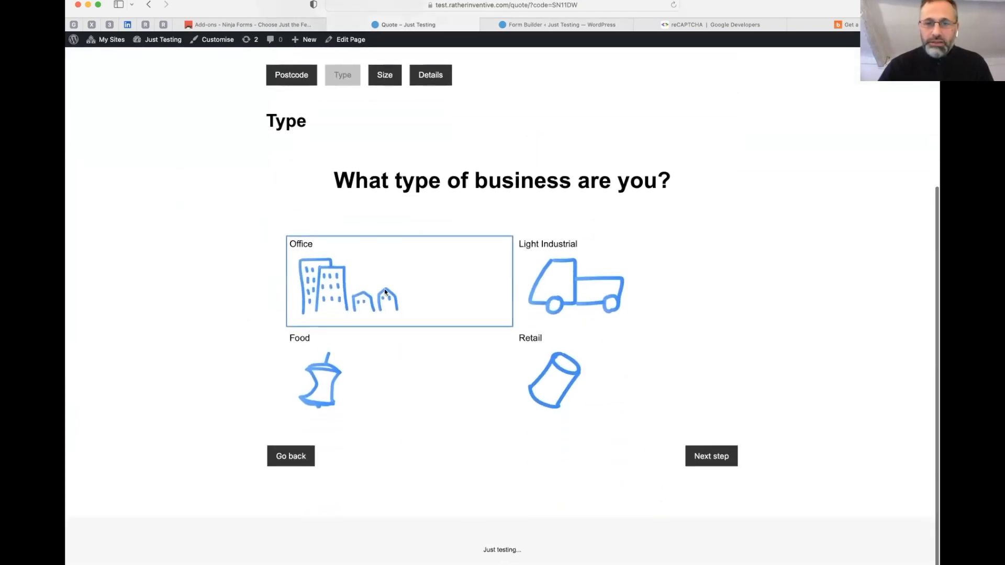
left_click(695, 456)
left_click(384, 368)
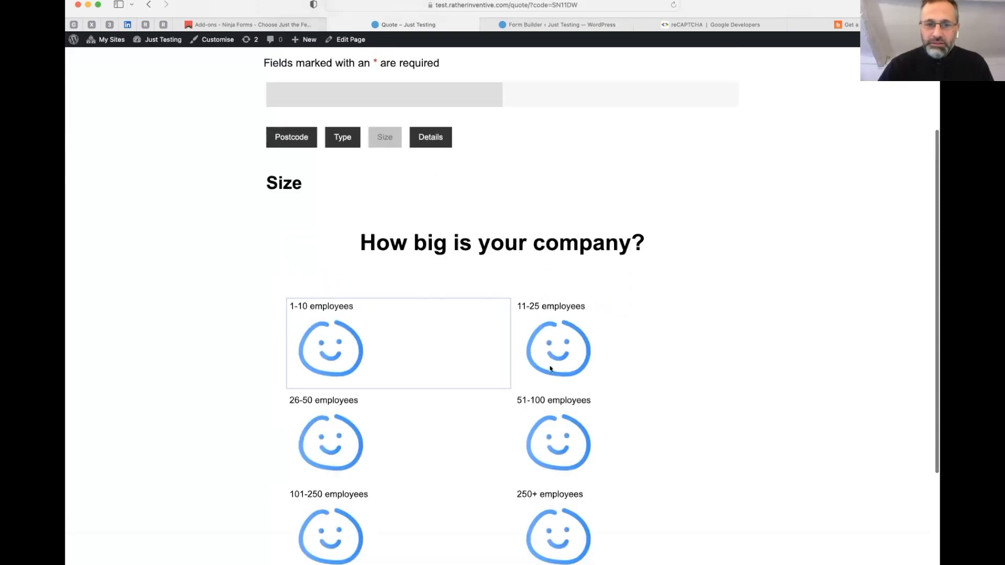
scroll(701, 393, "down", 3)
left_click(715, 453)
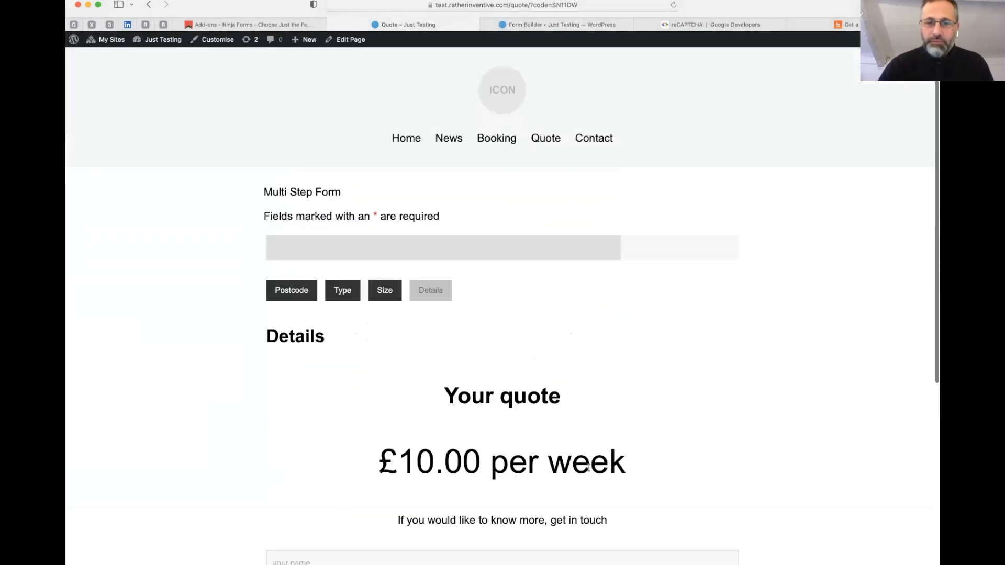
scroll(588, 467, "down", 4)
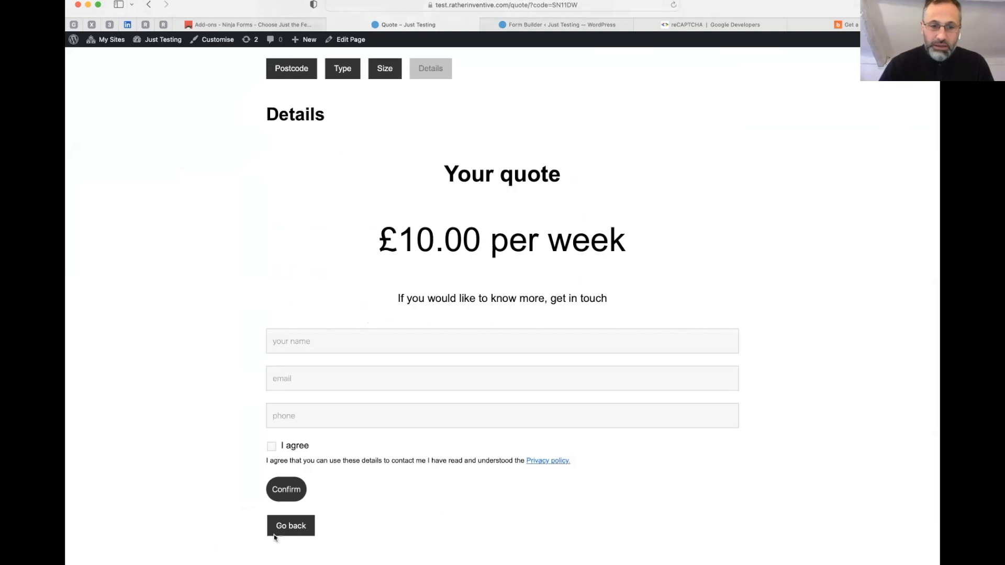
Go back through the live form to choose Light Industrial and check which company size options are offered.
left_click(290, 525)
scroll(580, 421, "down", 2)
scroll(579, 421, "down", 1)
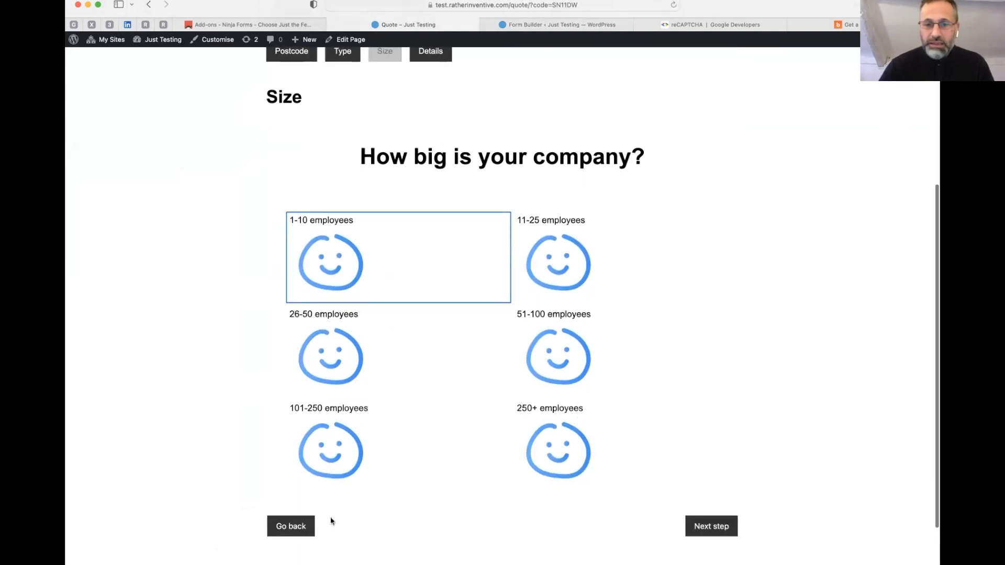
left_click(301, 525)
left_click(620, 346)
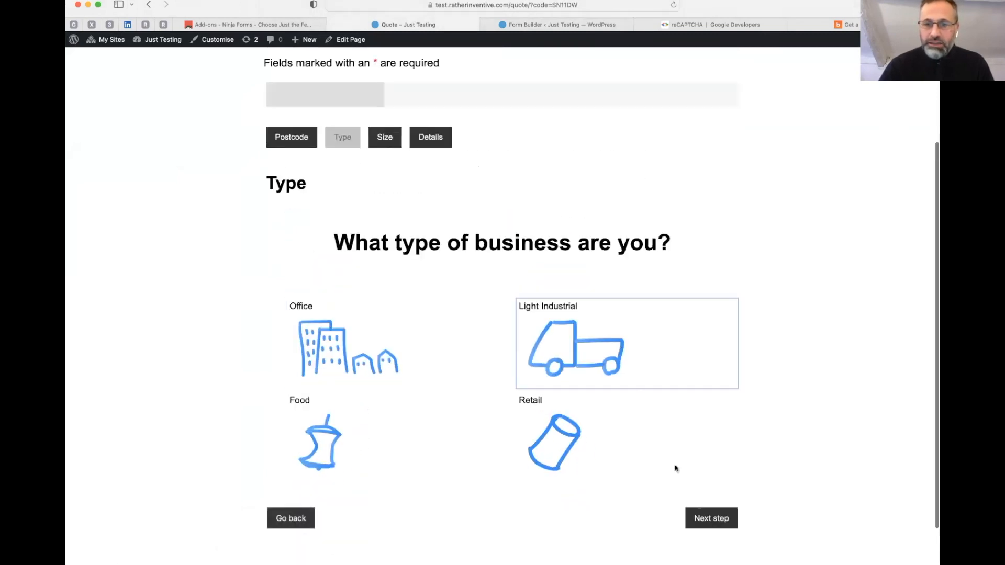
left_click(706, 518)
scroll(801, 439, "down", 3)
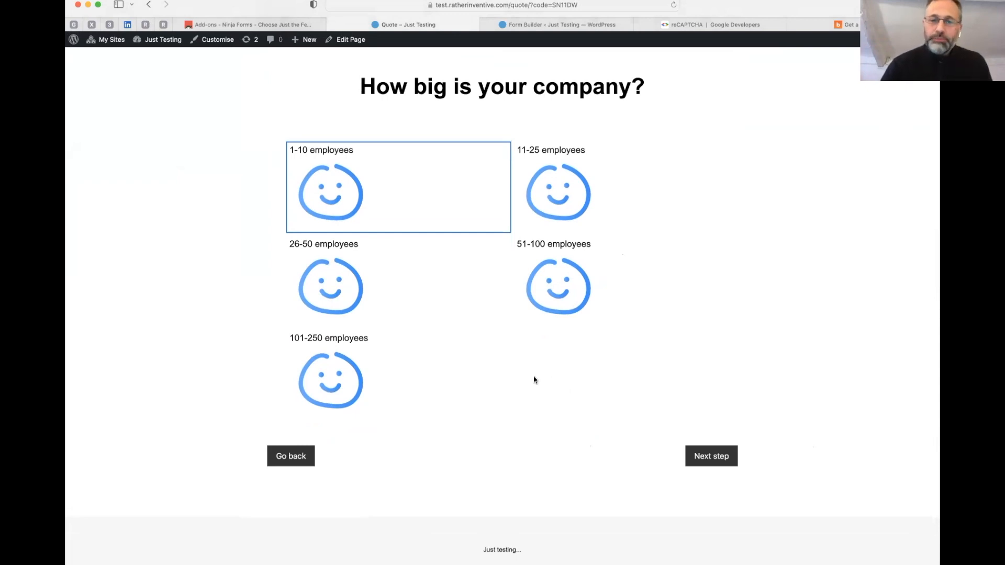
key("super+r")
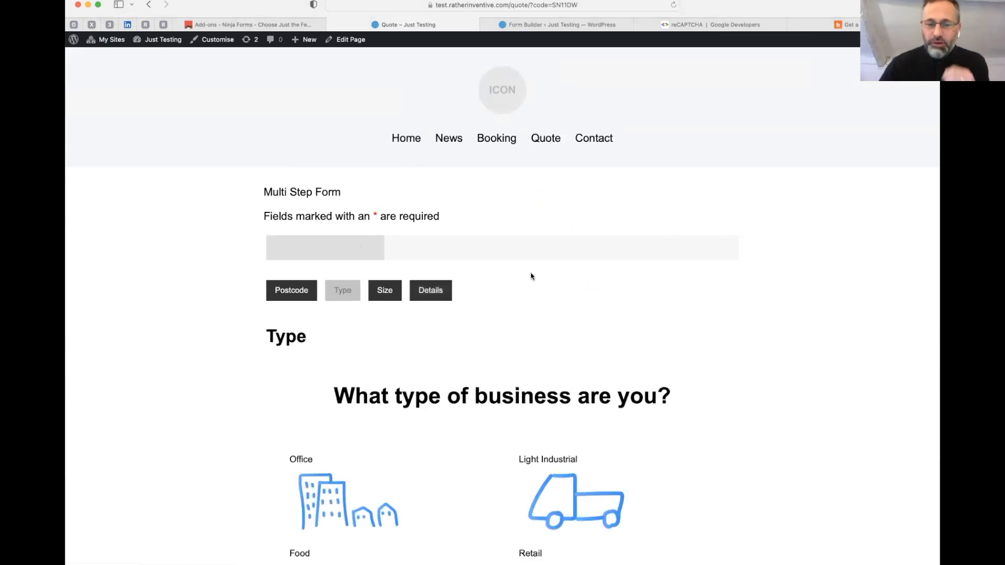
In the form builder, turn off breadcrumbs, progress bar and part titles in the Multi-Part settings, and publish the form.
left_click(597, 23)
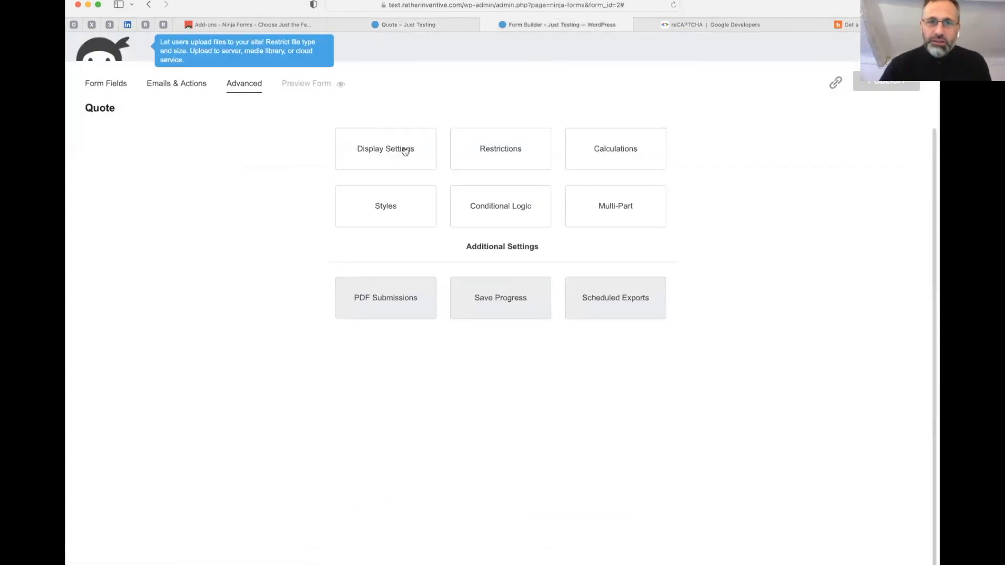
left_click(591, 215)
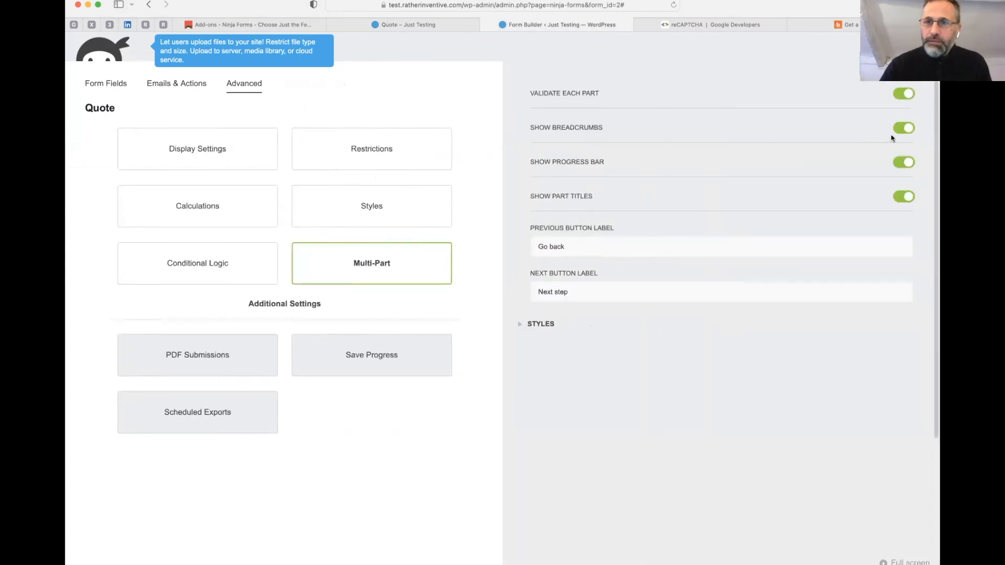
left_click(892, 140)
left_click(901, 163)
left_click(902, 197)
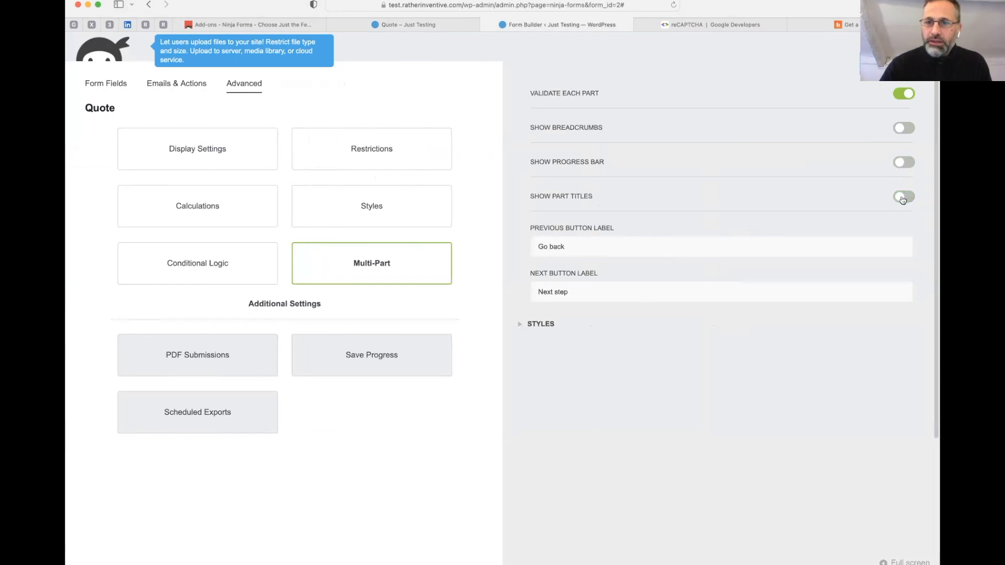
left_click(893, 56)
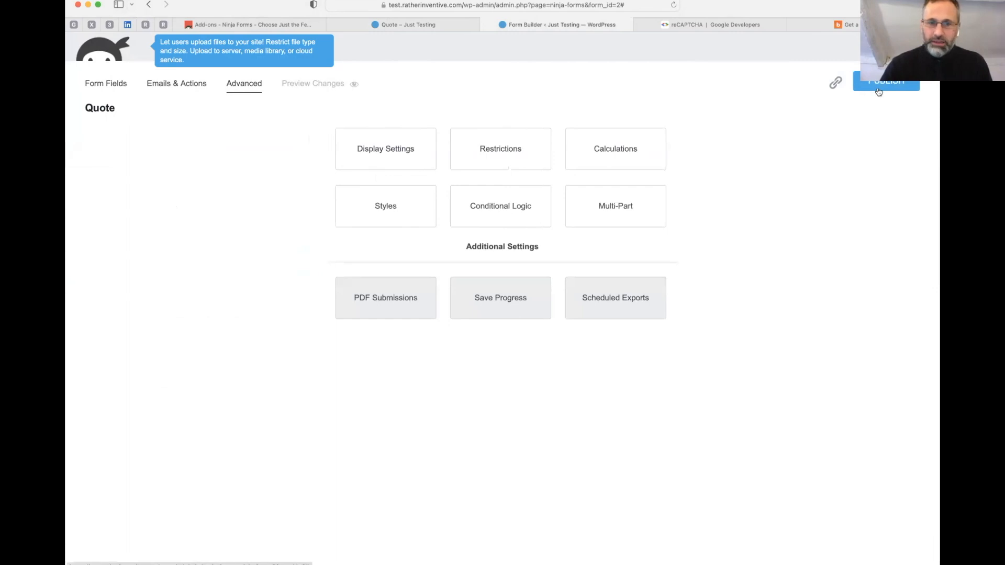
left_click(882, 86)
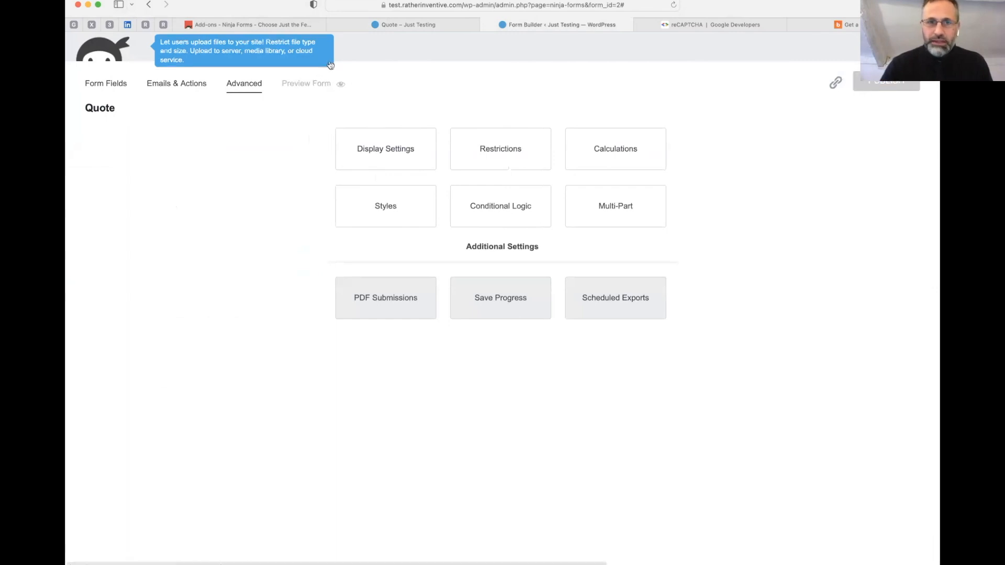
Run through the updated live quote form with Light Industrial and a company size, and check the quote on the final step.
left_click(407, 26)
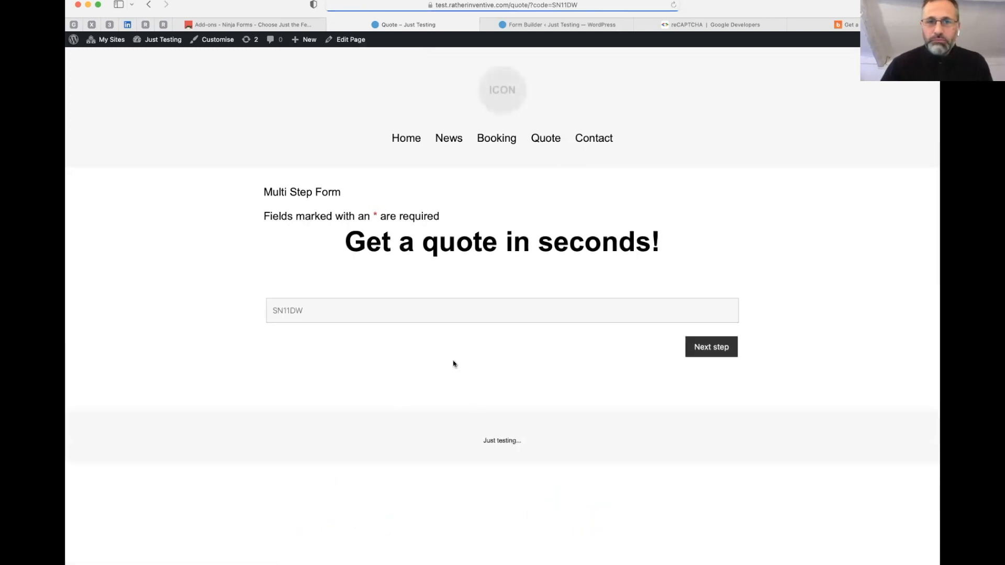
left_click(704, 347)
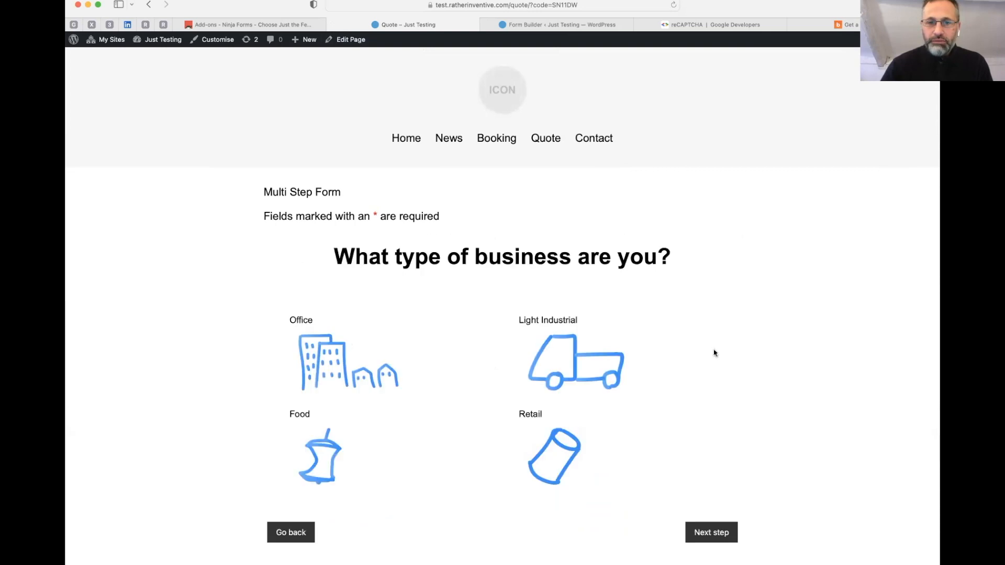
scroll(628, 382, "down", 1)
scroll(605, 398, "down", 1)
left_click(574, 375)
left_click(711, 457)
left_click(531, 373)
left_click(711, 550)
scroll(732, 505, "down", 2)
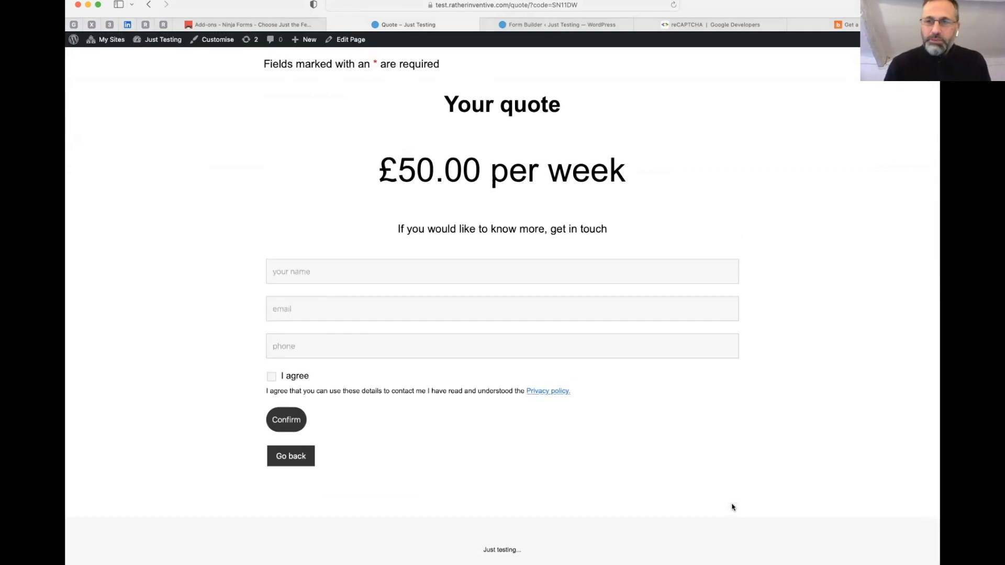